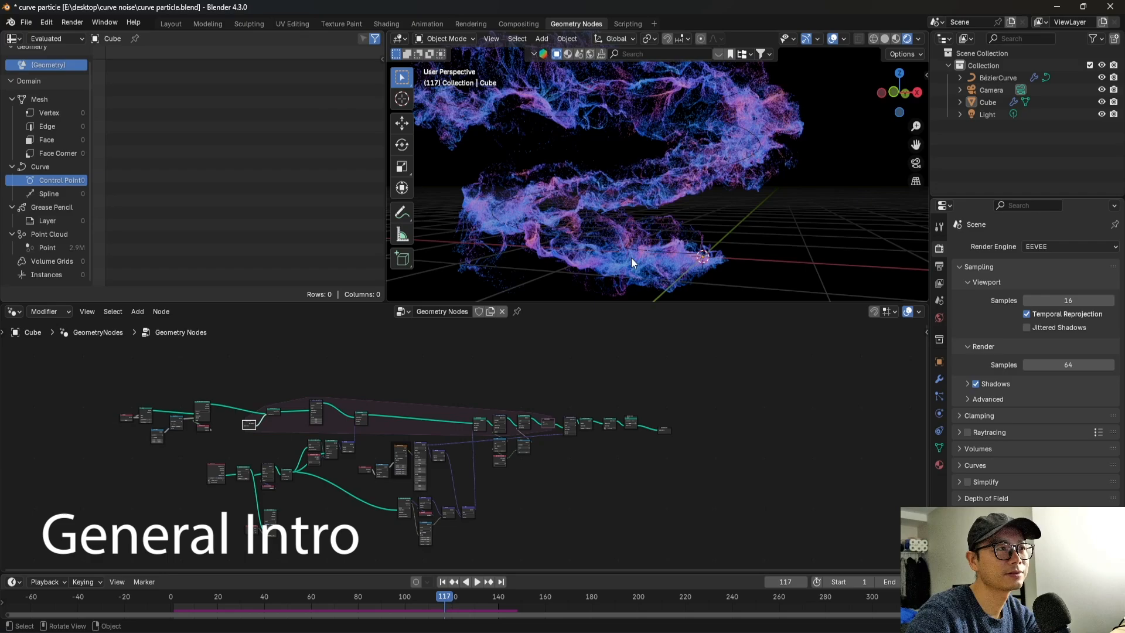
pyautogui.moveTo(648, 256); pyautogui.dragTo(657, 212, button='middle')
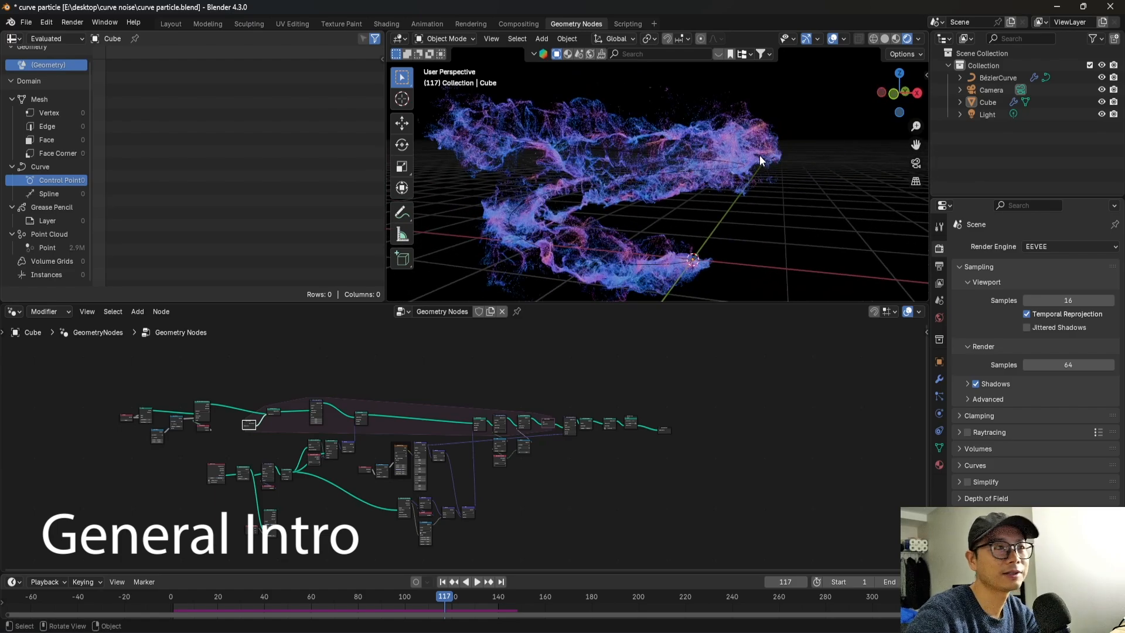
pyautogui.moveTo(631, 213); pyautogui.dragTo(632, 236, button='middle')
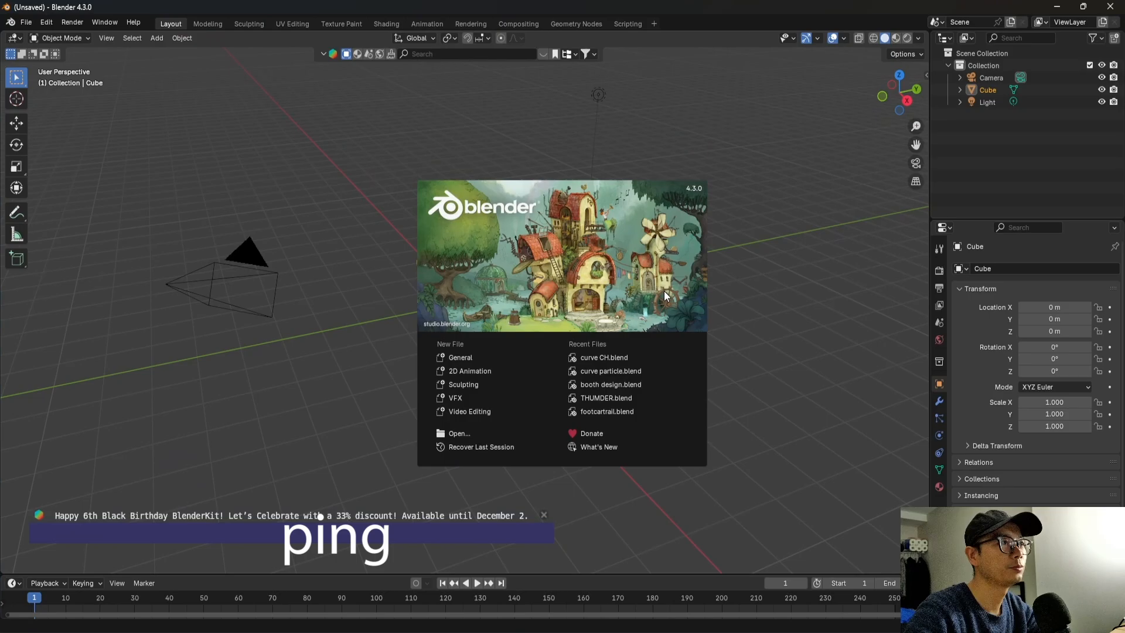
# Dismiss the splash screen and add a Bézier curve at the world origin beside the default cube.
pyautogui.click(550, 91)
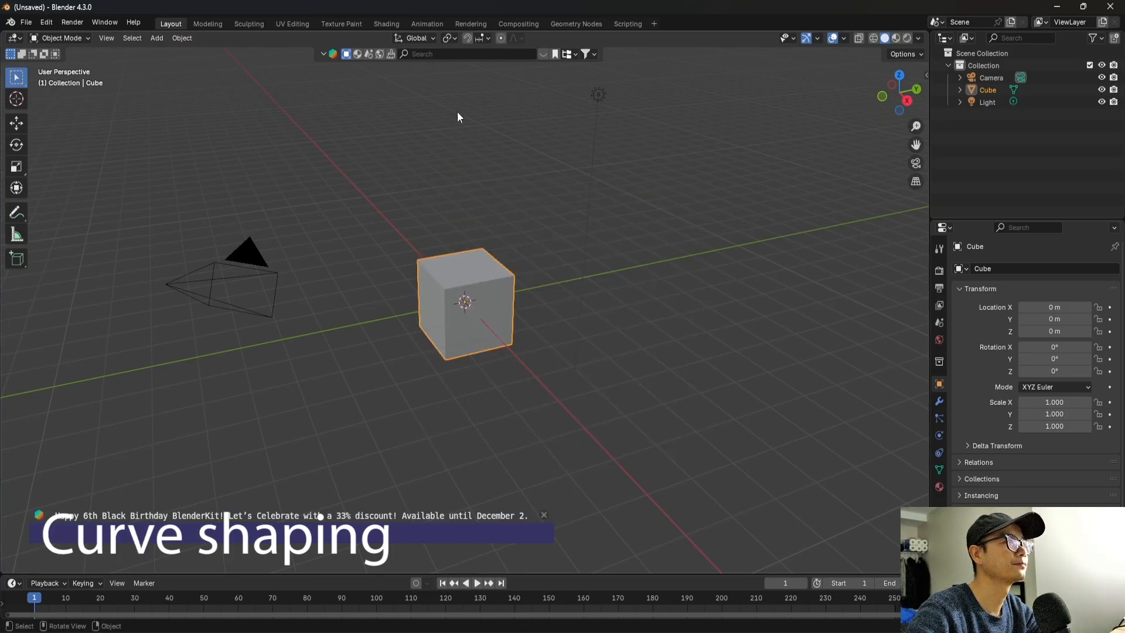
pyautogui.moveTo(457, 115); pyautogui.dragTo(432, 288, button='middle')
pyautogui.click(515, 284)
pyautogui.hotkey('shift', 'a')
pyautogui.moveTo(458, 279)
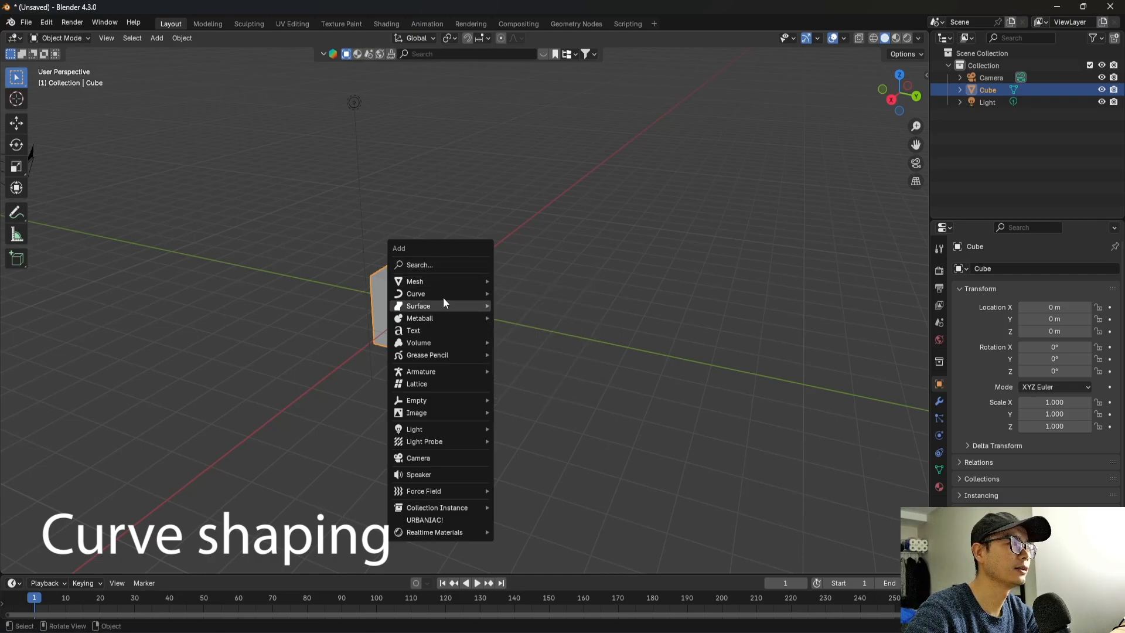
pyautogui.click(568, 297)
# Scale the Bézier curve to about 6.05 and move it above the cube, to about X 6.36, Y -1.56, Z 6.23 m.
pyautogui.moveTo(497, 296); pyautogui.dragTo(515, 332, button='middle')
pyautogui.press('s')
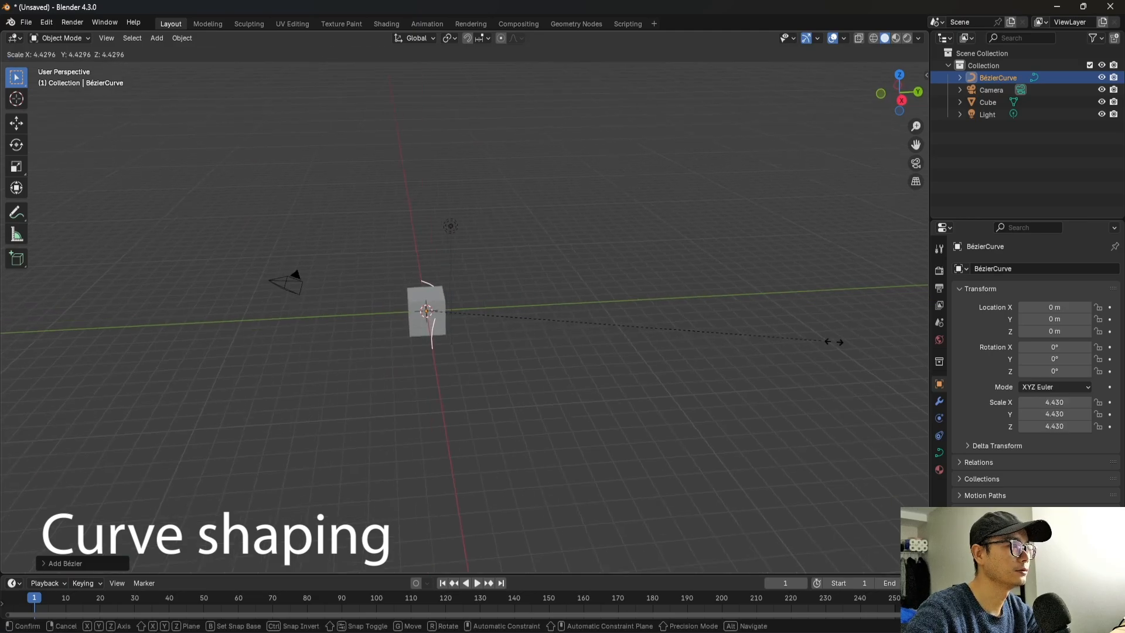
pyautogui.click(928, 347)
pyautogui.moveTo(247, 413); pyautogui.dragTo(327, 342, button='middle')
pyautogui.press('g')
pyautogui.click(444, 234)
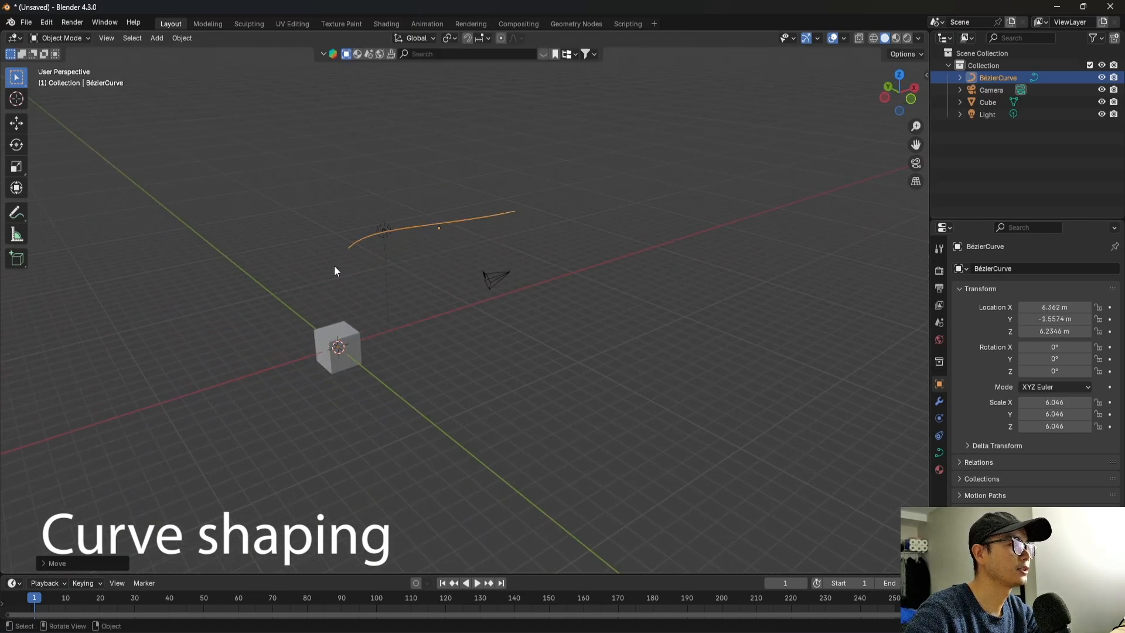
# In Edit Mode, move the curve's starting control point down to the cube's centre in the front view.
pyautogui.moveTo(334, 265); pyautogui.dragTo(361, 291, button='middle')
pyautogui.press('Tab')
pyautogui.moveTo(282, 288); pyautogui.dragTo(257, 284, button='middle')
pyautogui.moveTo(291, 173); pyautogui.dragTo(463, 293)
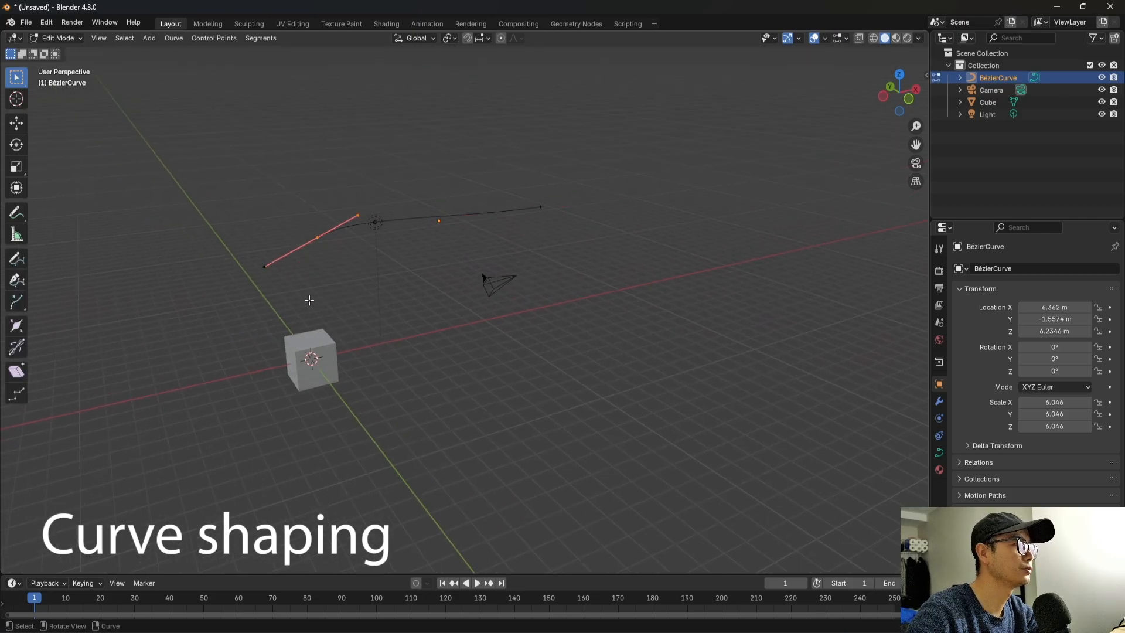
pyautogui.keyDown('shift'); pyautogui.moveTo(309, 299); pyautogui.dragTo(382, 281, button='middle'); pyautogui.keyUp('shift')
pyautogui.scroll(2, 385, 304)
pyautogui.press('KP_1')
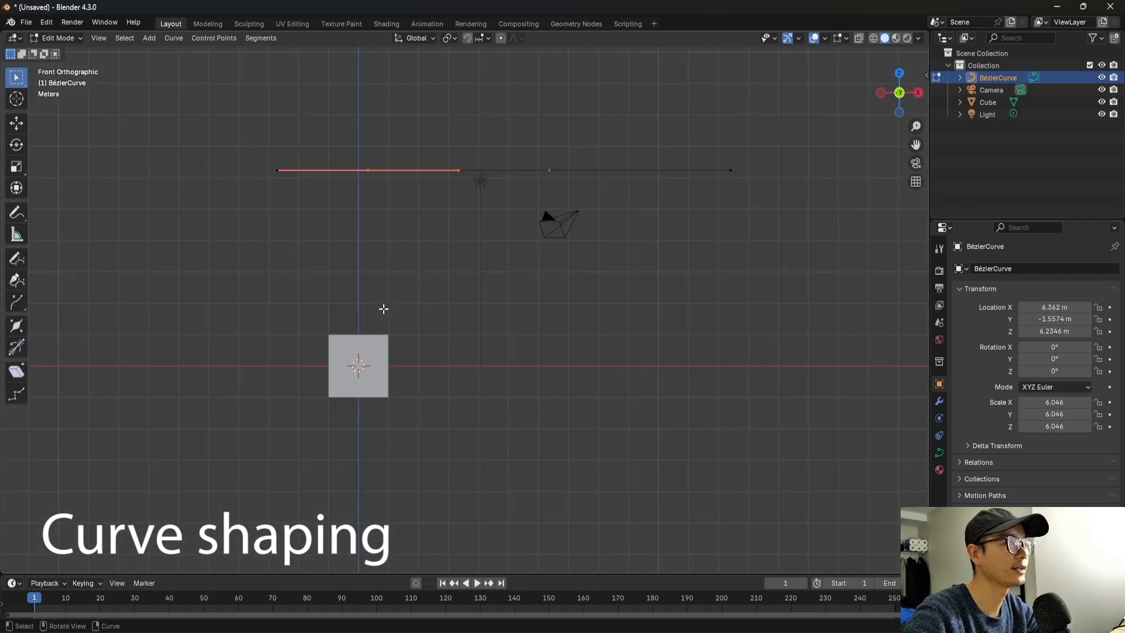
pyautogui.press('g')
pyautogui.click(372, 500)
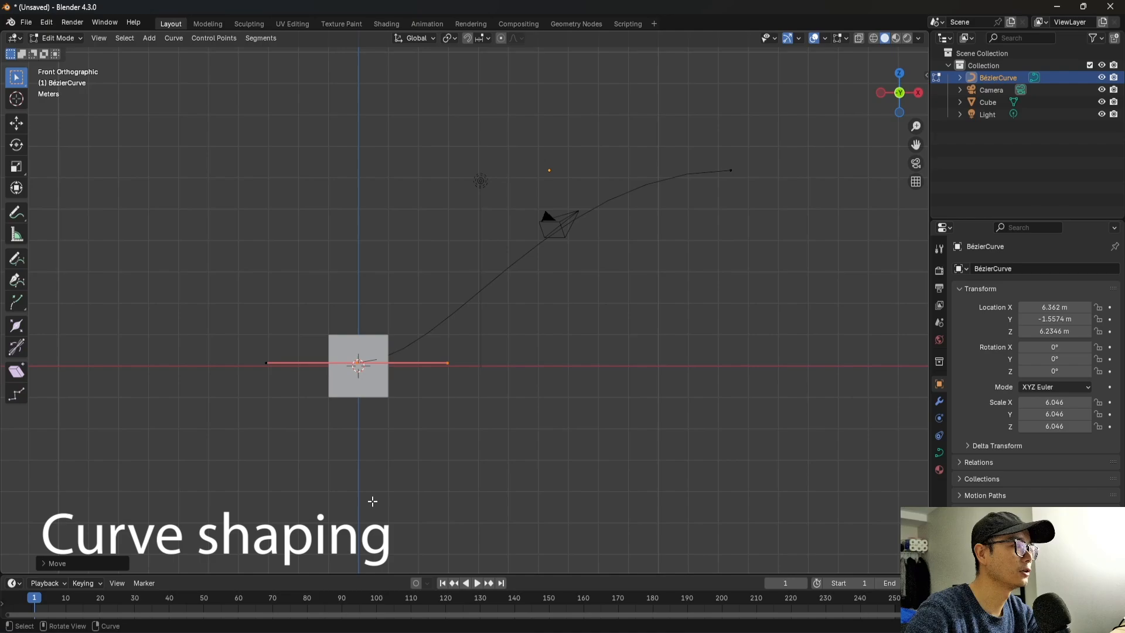
# Align the curve's starting control point with the world origin in the right view.
pyautogui.scroll(2, 364, 410)
pyautogui.press('g')
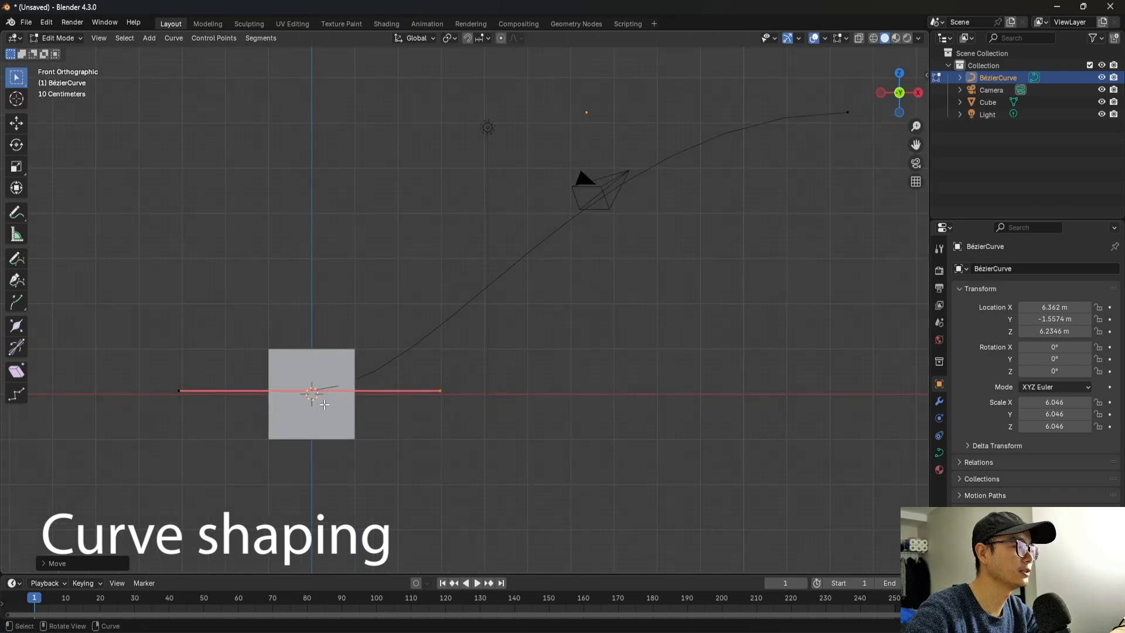
pyautogui.press('KP_3')
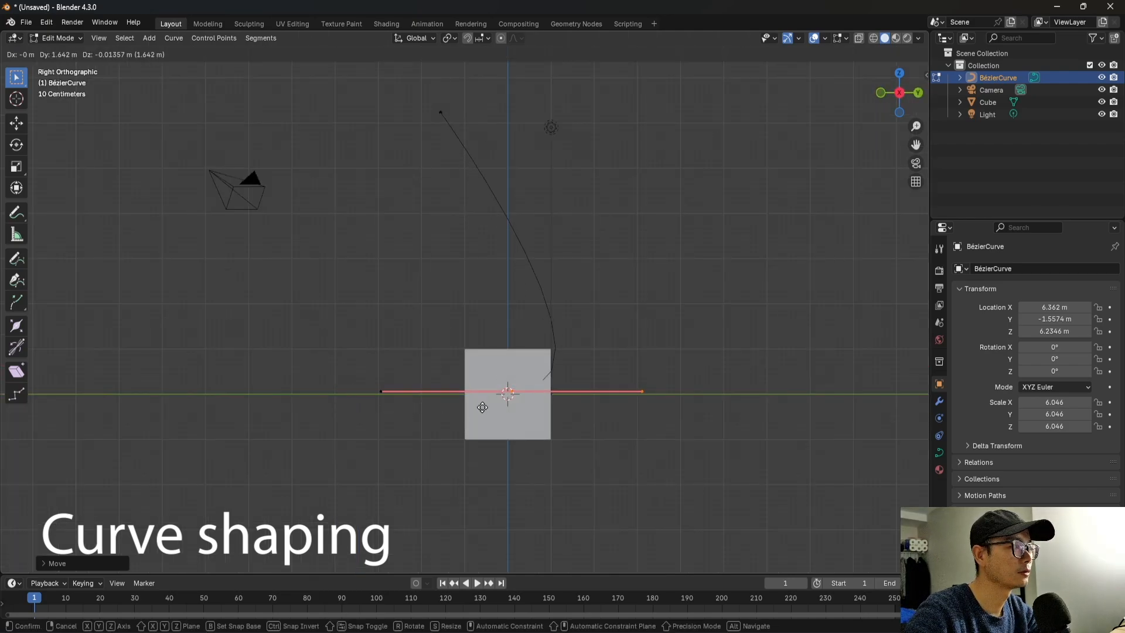
pyautogui.click(480, 411)
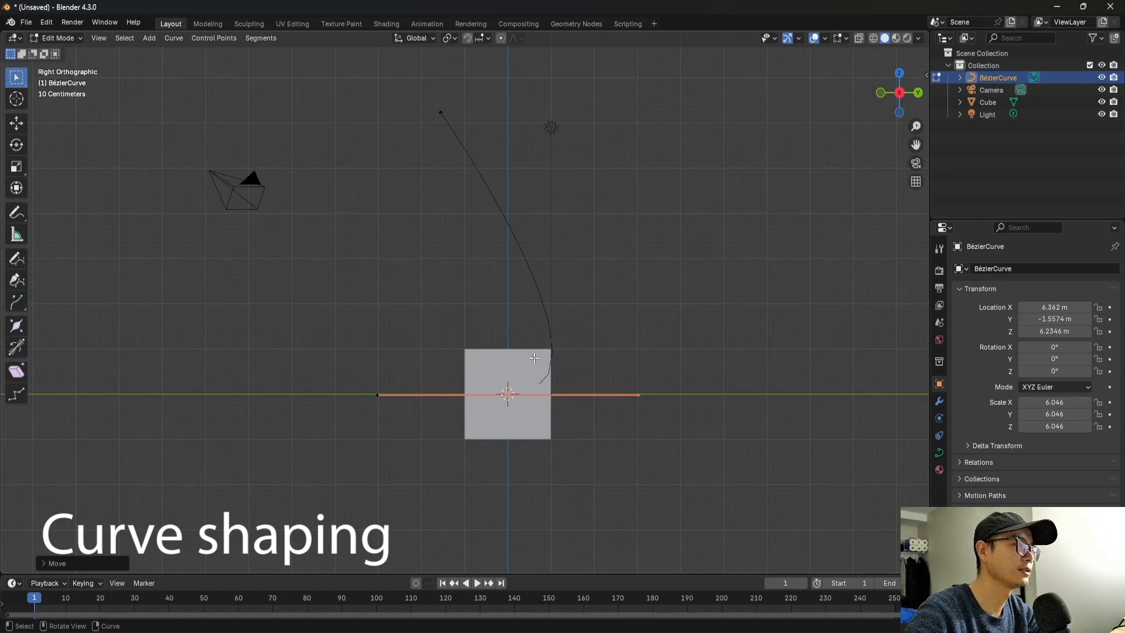
# Select the curve's far end point and extrude a new control point up and away from it.
pyautogui.moveTo(533, 358); pyautogui.dragTo(420, 408, button='middle')
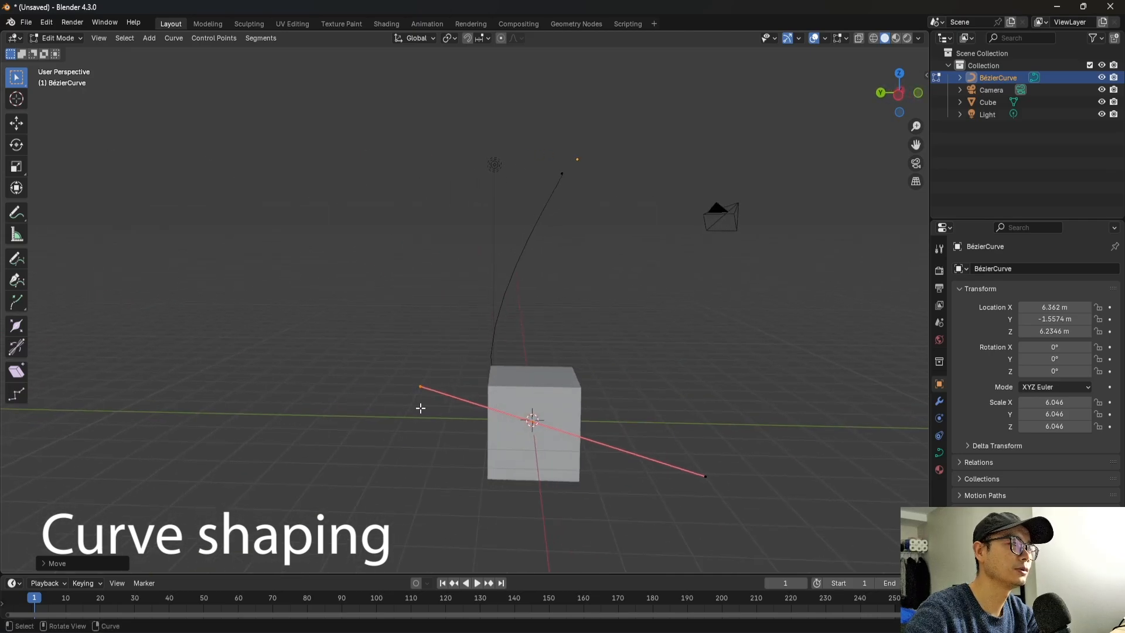
pyautogui.moveTo(601, 216); pyautogui.dragTo(727, 187, button='middle')
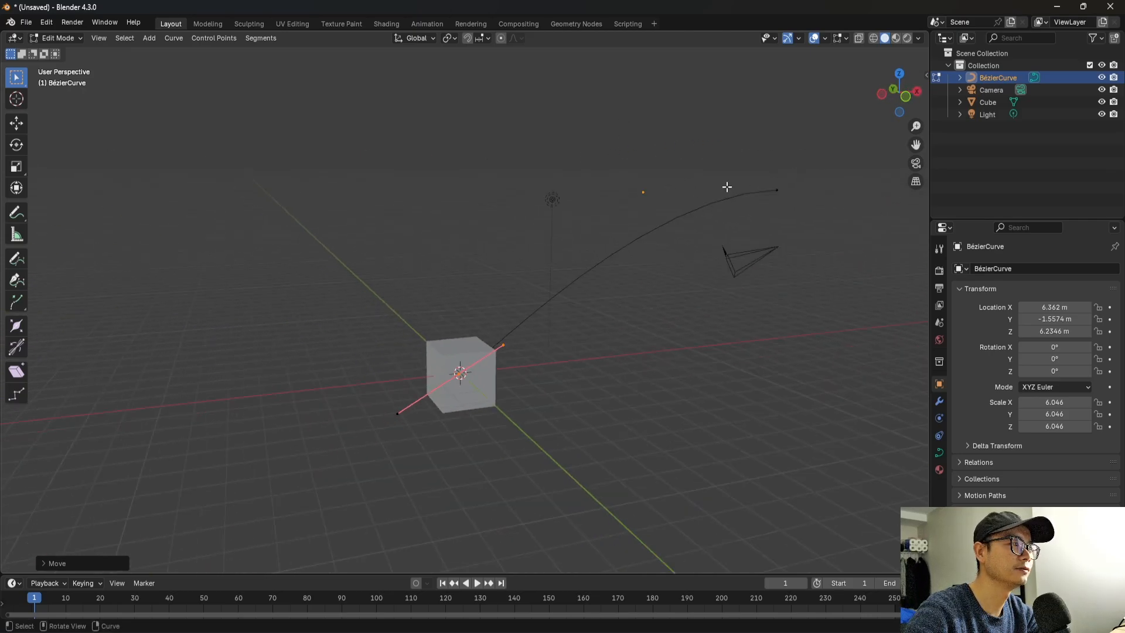
pyautogui.moveTo(743, 127); pyautogui.dragTo(855, 270)
pyautogui.moveTo(761, 264); pyautogui.dragTo(673, 298, button='middle')
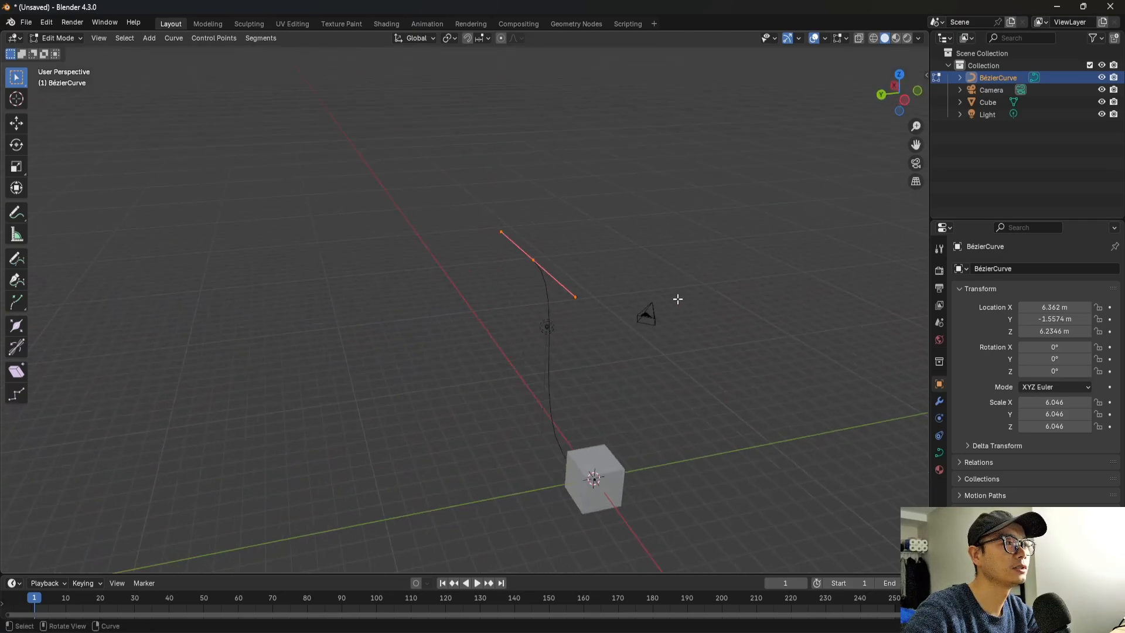
pyautogui.press('g')
pyautogui.click(786, 239)
# Rotate the new control point's handles to smooth the bend and adjust the point's position slightly.
pyautogui.press('r')
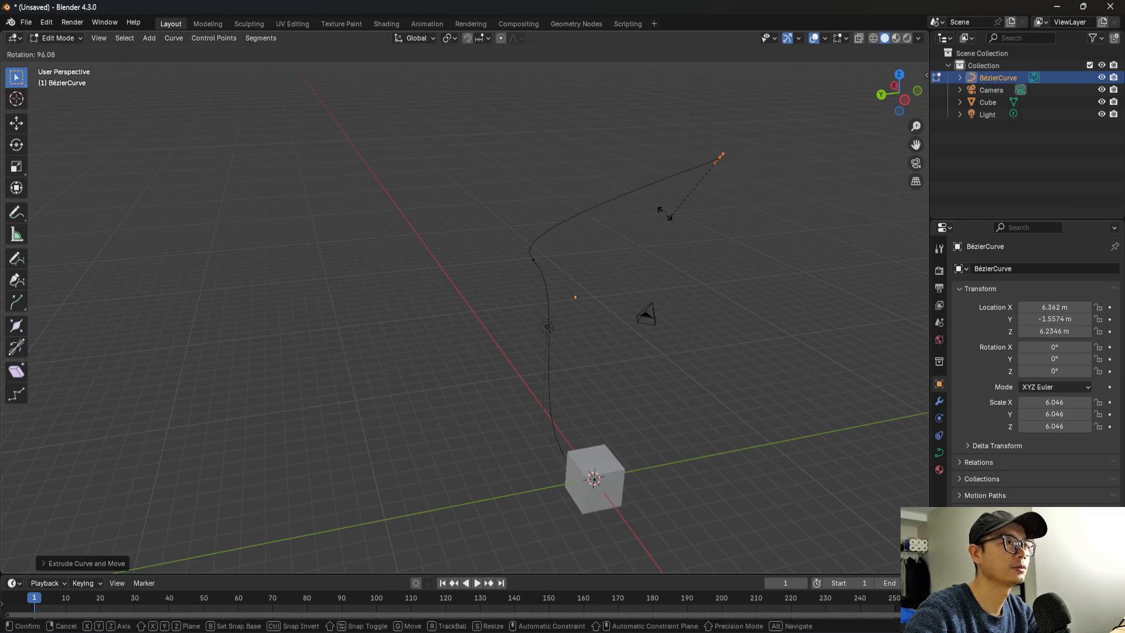
pyautogui.click(554, 157)
pyautogui.moveTo(817, 189); pyautogui.dragTo(749, 188, button='middle')
pyautogui.press('g')
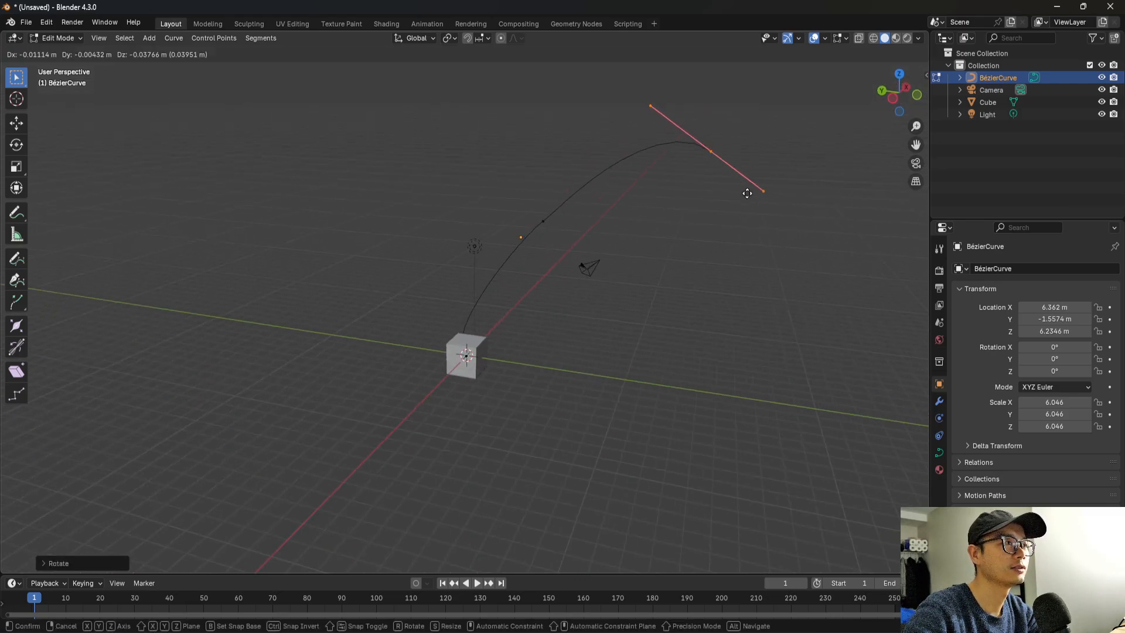
pyautogui.click(756, 196)
# Extrude another control point downward toward the ground and rotate its handles to round the bend.
pyautogui.press('e')
pyautogui.click(701, 399)
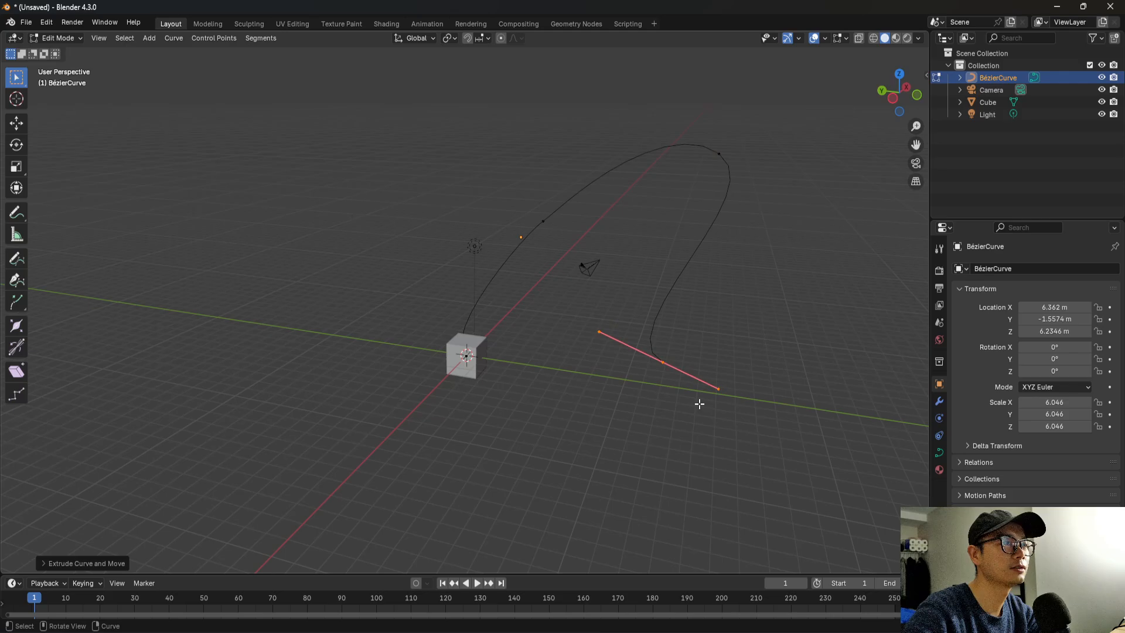
pyautogui.press('r')
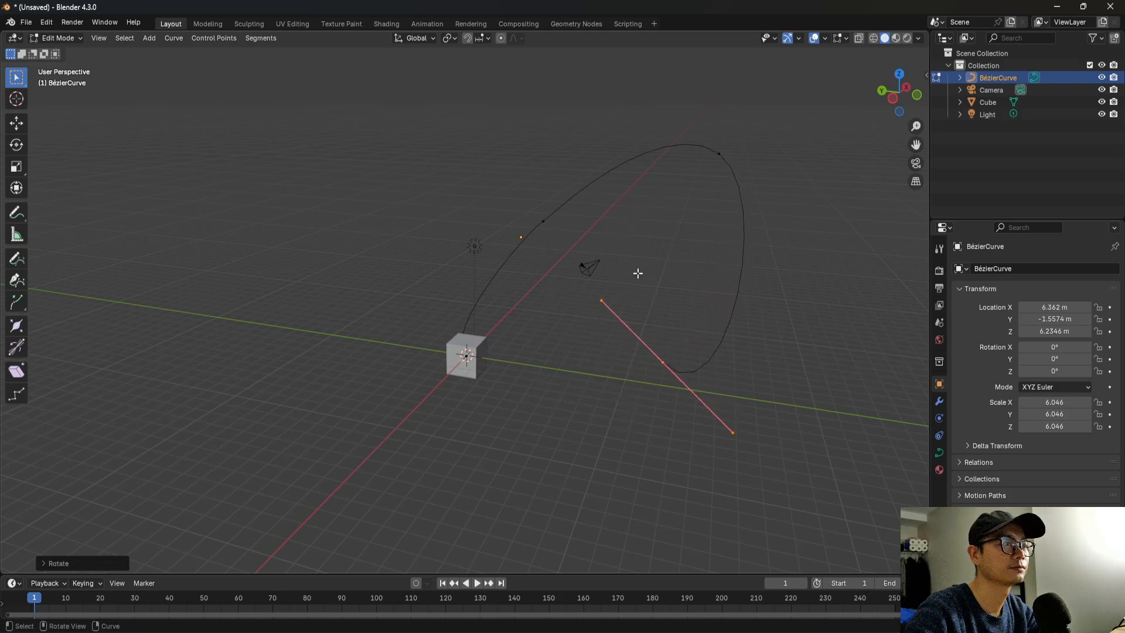
pyautogui.click(744, 264)
# Reposition the curve's last control point so the curve ends just above the ground beside the cube.
pyautogui.moveTo(745, 264); pyautogui.dragTo(615, 349, button='middle')
pyautogui.press('g')
pyautogui.click(529, 369)
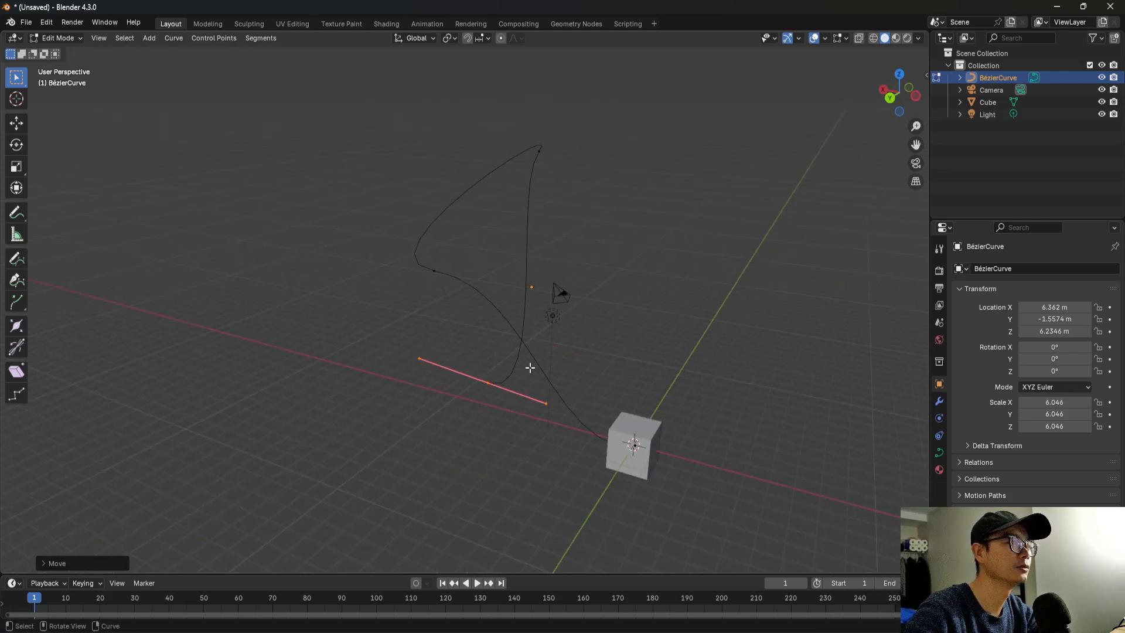
pyautogui.moveTo(530, 369); pyautogui.dragTo(641, 351, button='middle')
# Save the file as "Curve EN" in the curve noise folder.
pyautogui.hotkey('ctrl', 's')
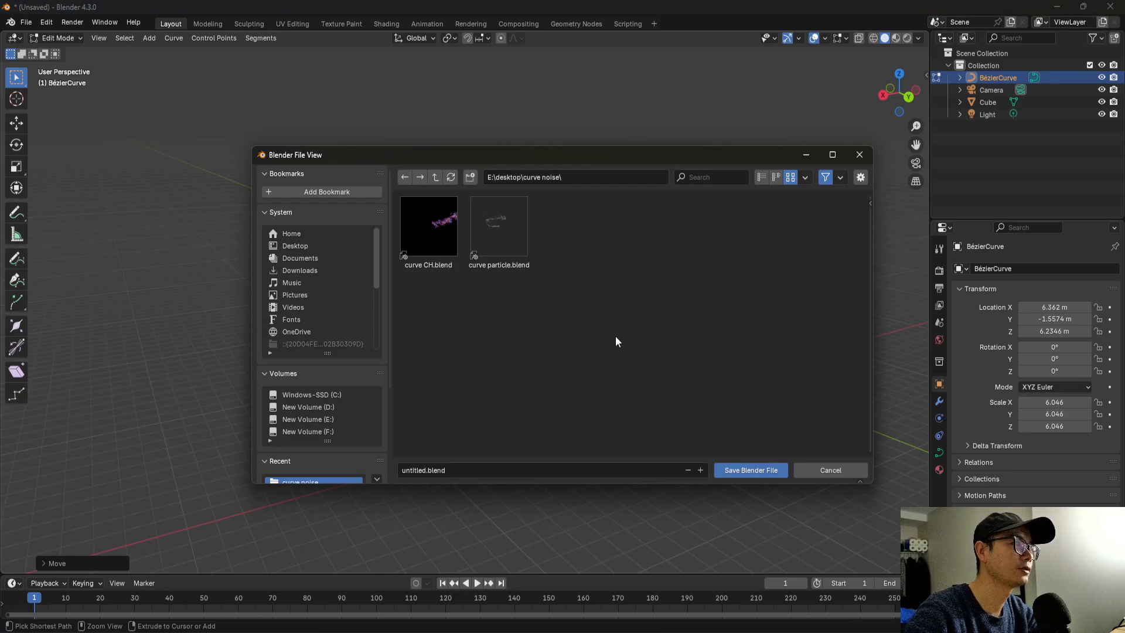
pyautogui.moveTo(567, 159); pyautogui.dragTo(541, 160)
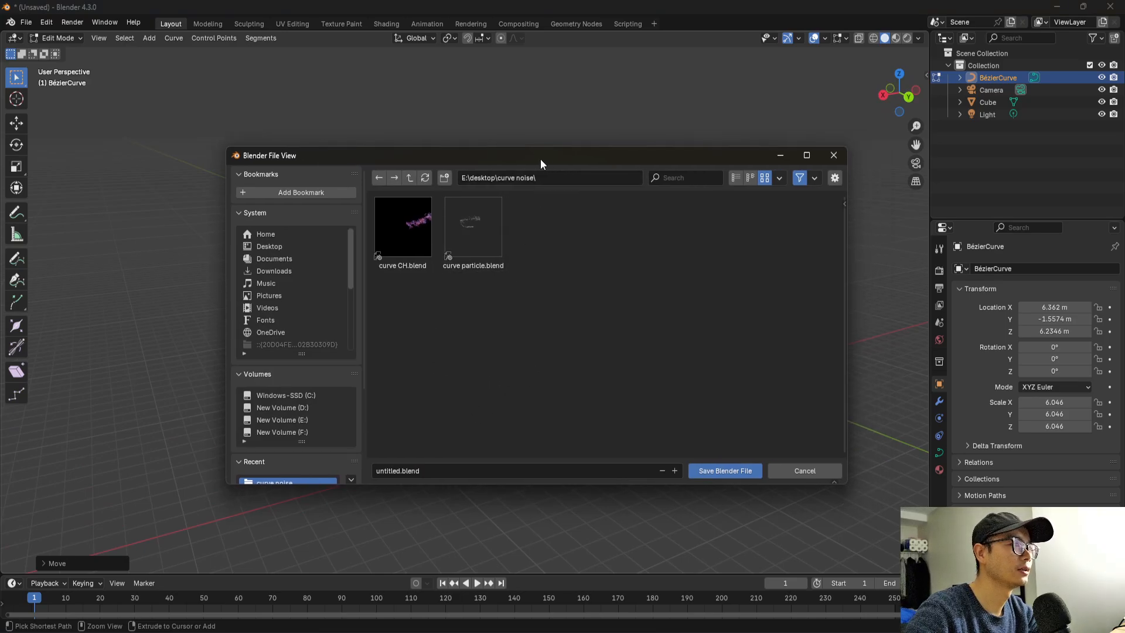
pyautogui.click(407, 472)
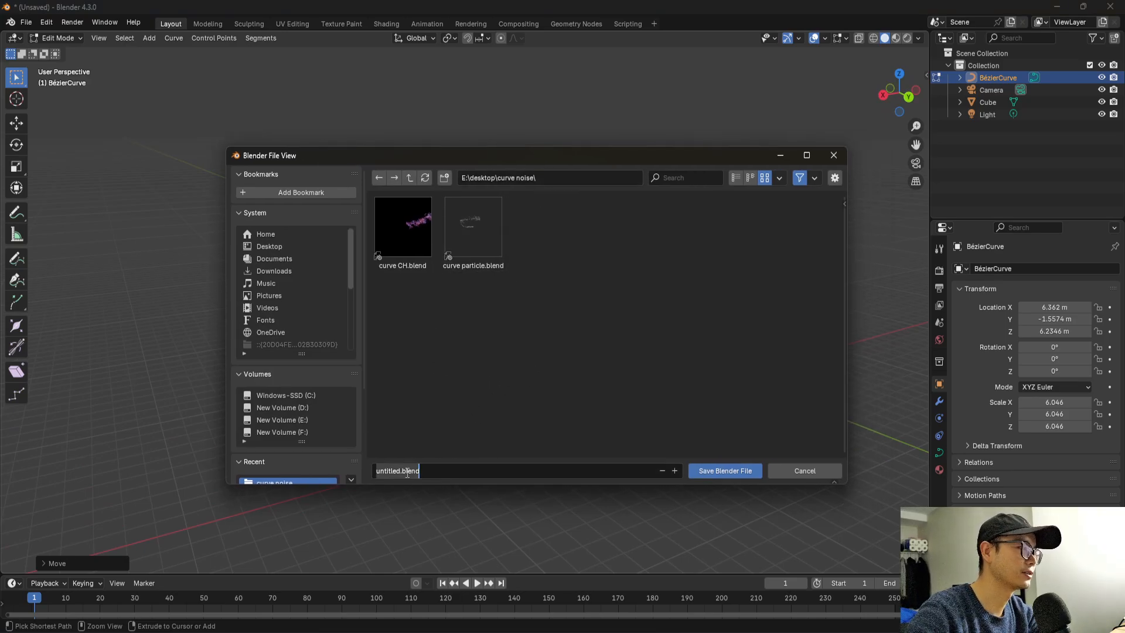
pyautogui.click(401, 249)
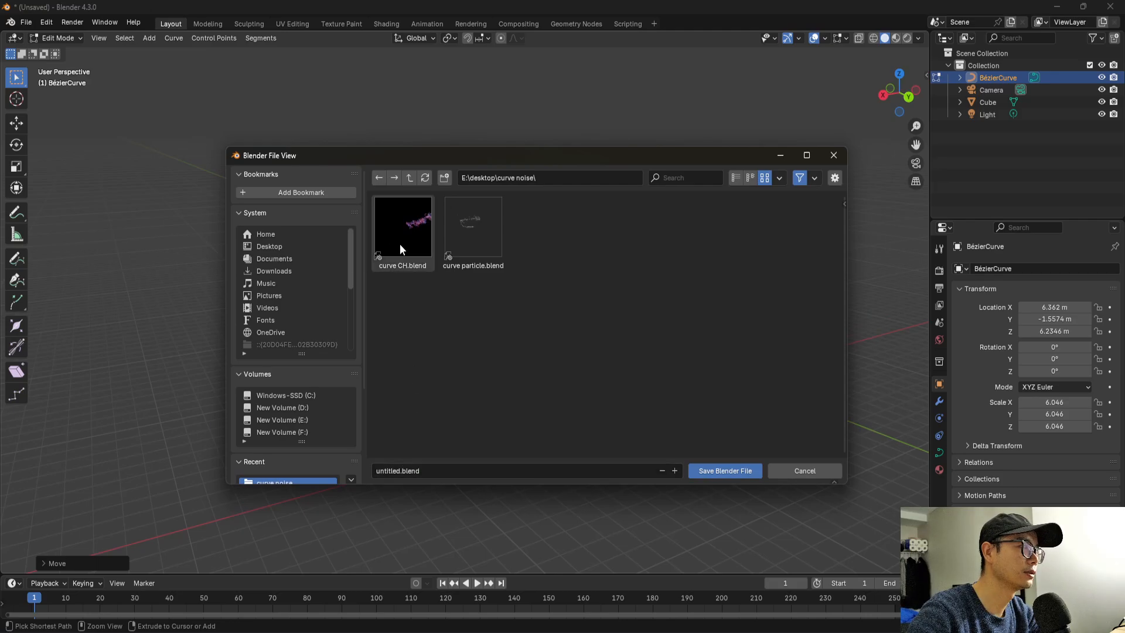
pyautogui.click(410, 471)
pyautogui.write('Cur')
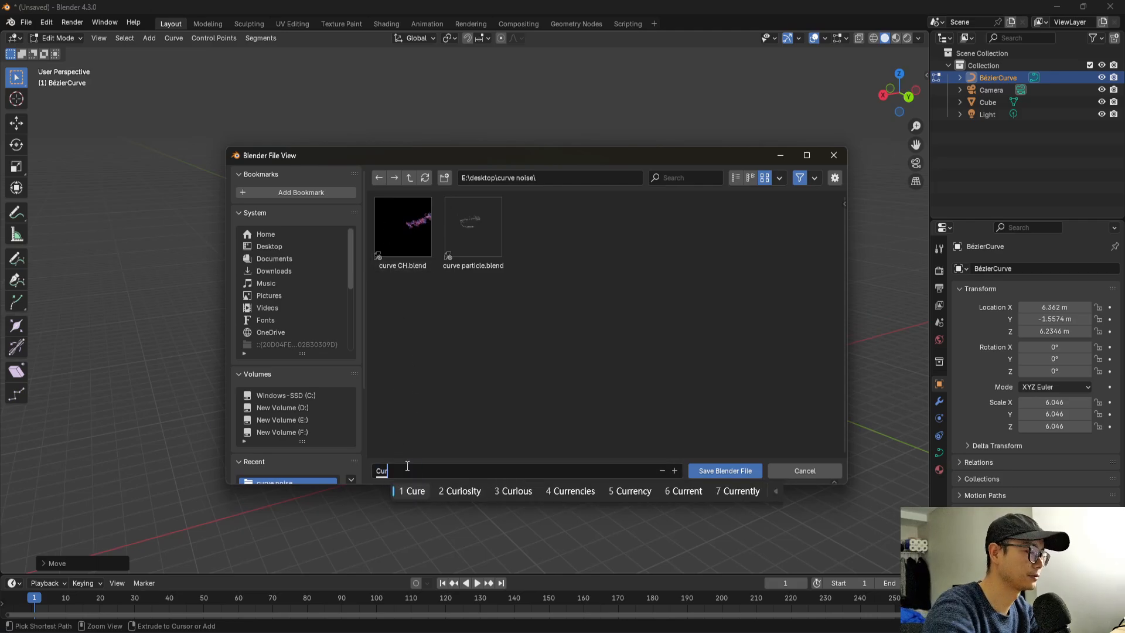
pyautogui.write('ve EN')
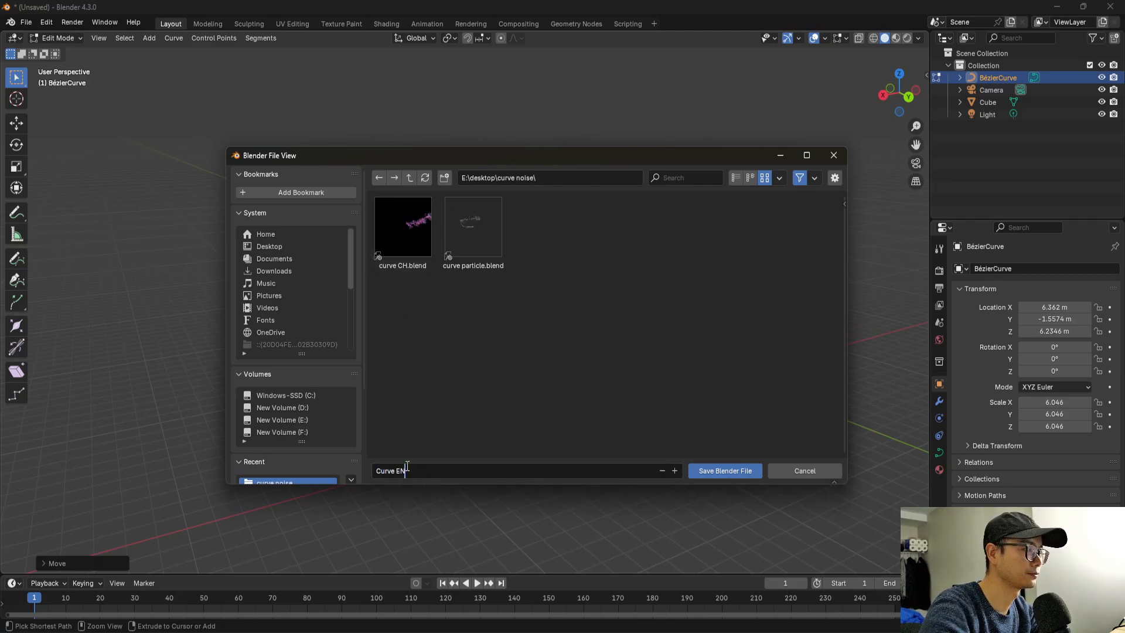
pyautogui.press('Return')
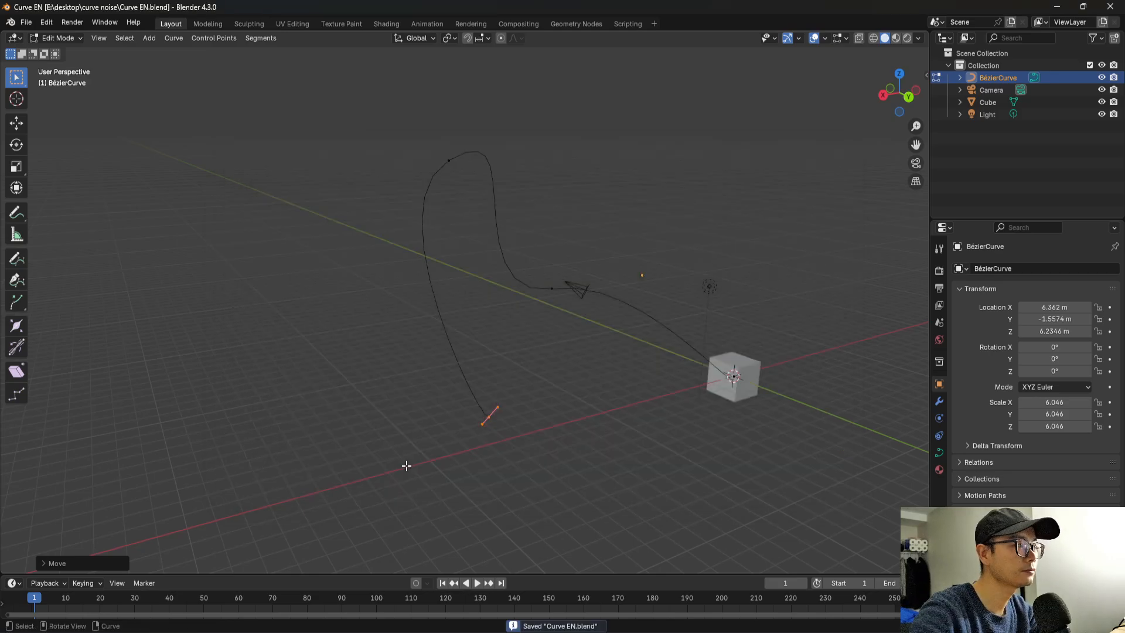
# Return to Object Mode and apply all transforms of the curve, resetting its location to 0 and scale to 1.
pyautogui.moveTo(547, 405); pyautogui.dragTo(465, 400, button='middle')
pyautogui.press('Tab')
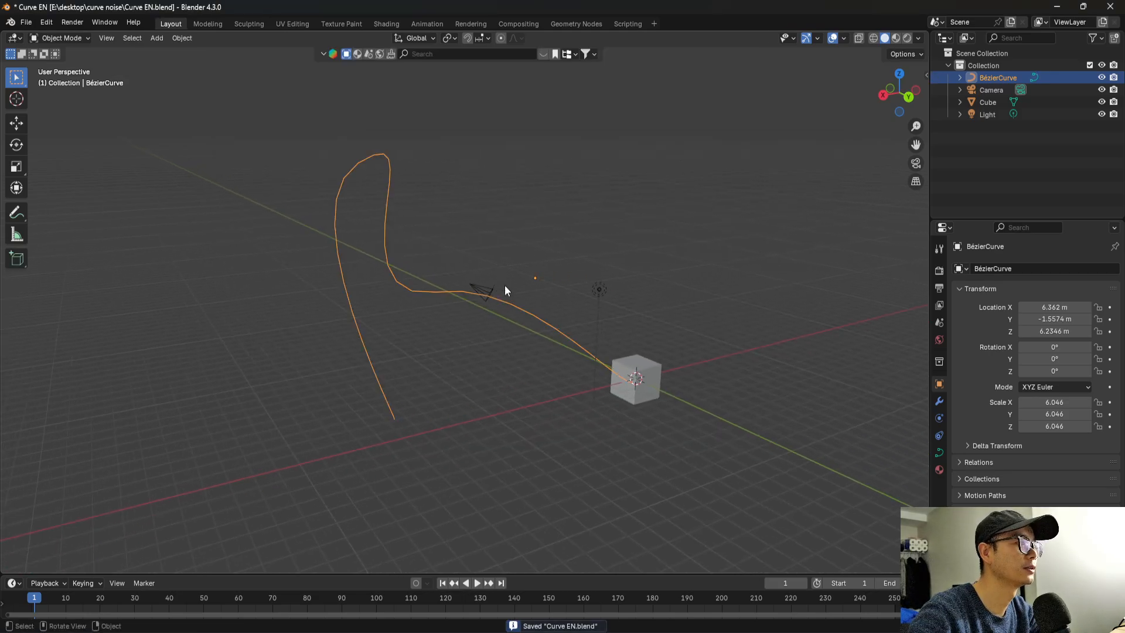
pyautogui.hotkey('ctrl', 'a')
pyautogui.click(470, 323)
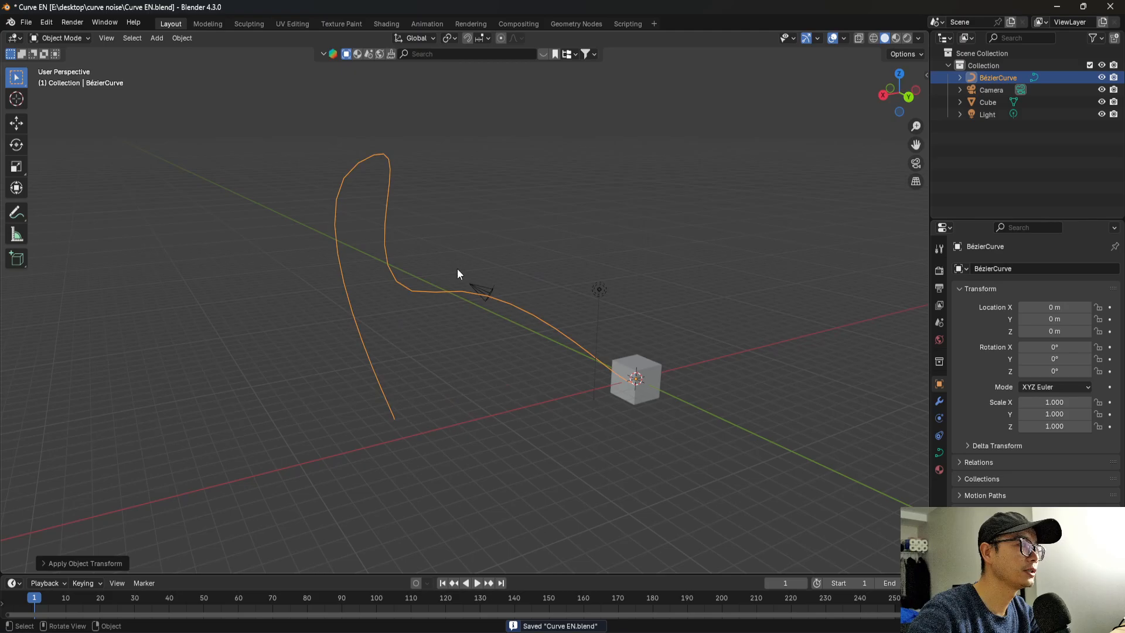
# Select the cube, switch to the Geometry Nodes workspace and create a new geometry node tree for it.
pyautogui.moveTo(457, 269); pyautogui.dragTo(491, 399, button='middle')
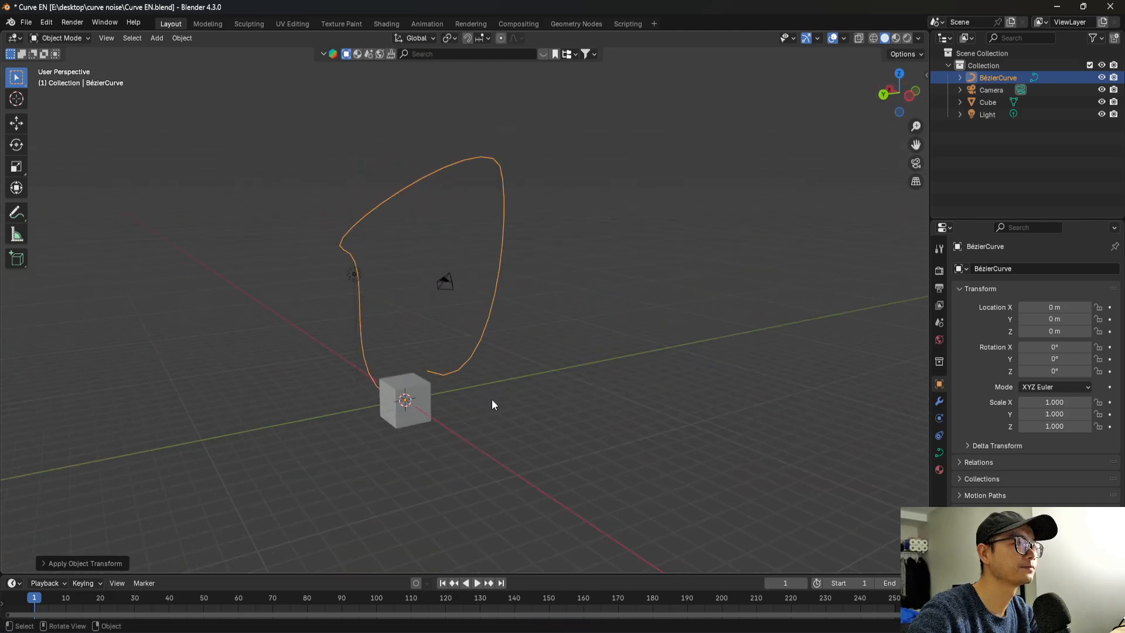
pyautogui.click(423, 406)
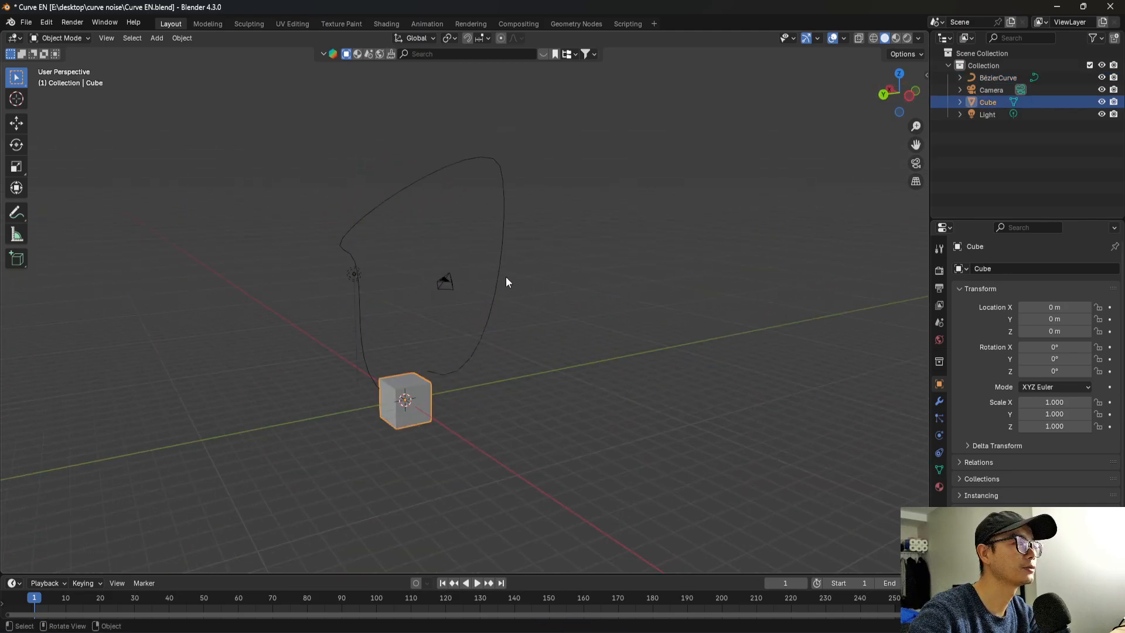
pyautogui.click(564, 24)
pyautogui.click(469, 311)
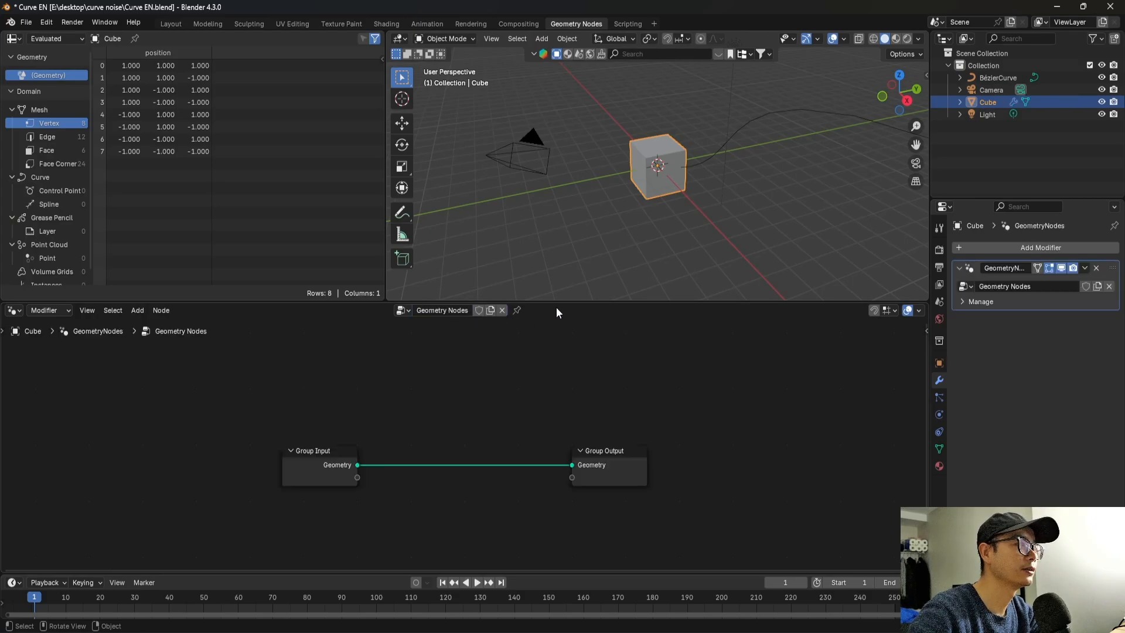
# Enlarge the node editor and spread the Group Input and Group Output nodes far apart.
pyautogui.moveTo(563, 302); pyautogui.dragTo(568, 248)
pyautogui.moveTo(305, 425); pyautogui.dragTo(35, 410)
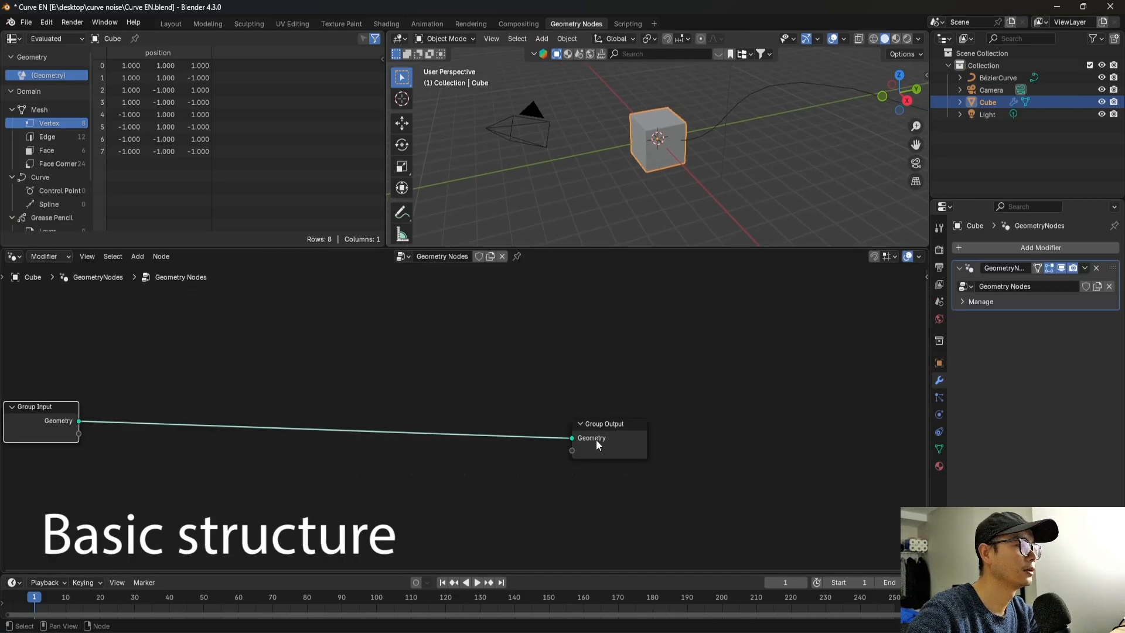
pyautogui.moveTo(597, 437); pyautogui.dragTo(833, 426)
pyautogui.scroll(-4, 611, 393)
pyautogui.moveTo(589, 373); pyautogui.dragTo(510, 372, button='middle')
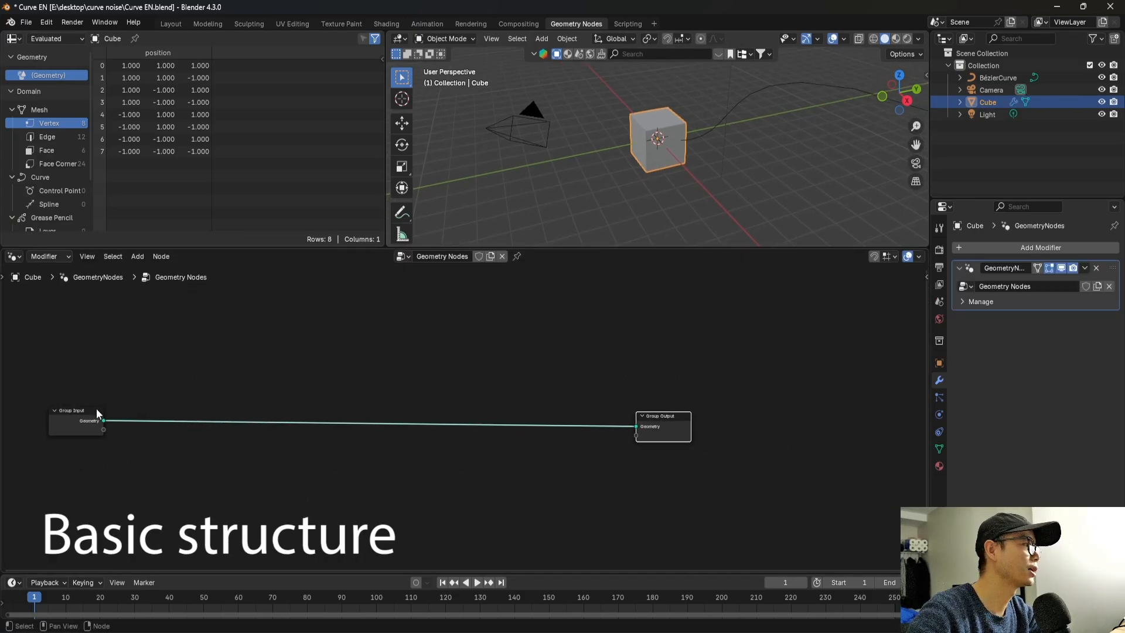
pyautogui.moveTo(82, 410); pyautogui.dragTo(25, 413)
pyautogui.moveTo(381, 408); pyautogui.dragTo(422, 402, button='middle')
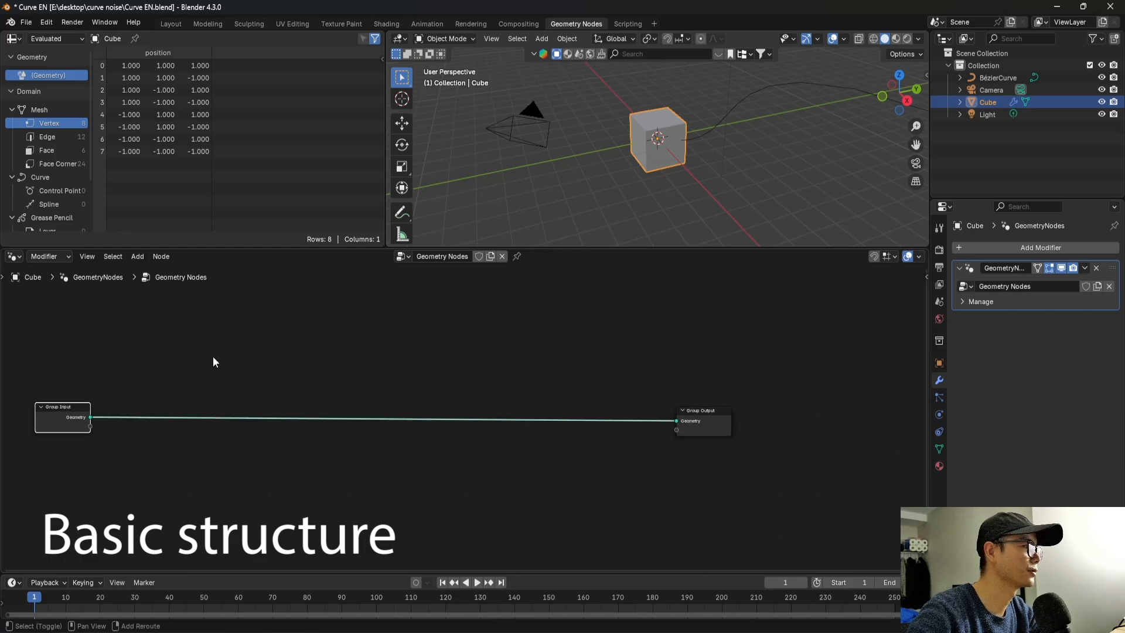
# Add a Grid node and connect its Mesh output to the Group Output in place of the original geometry.
pyautogui.hotkey('shift', 'a')
pyautogui.write('grid')
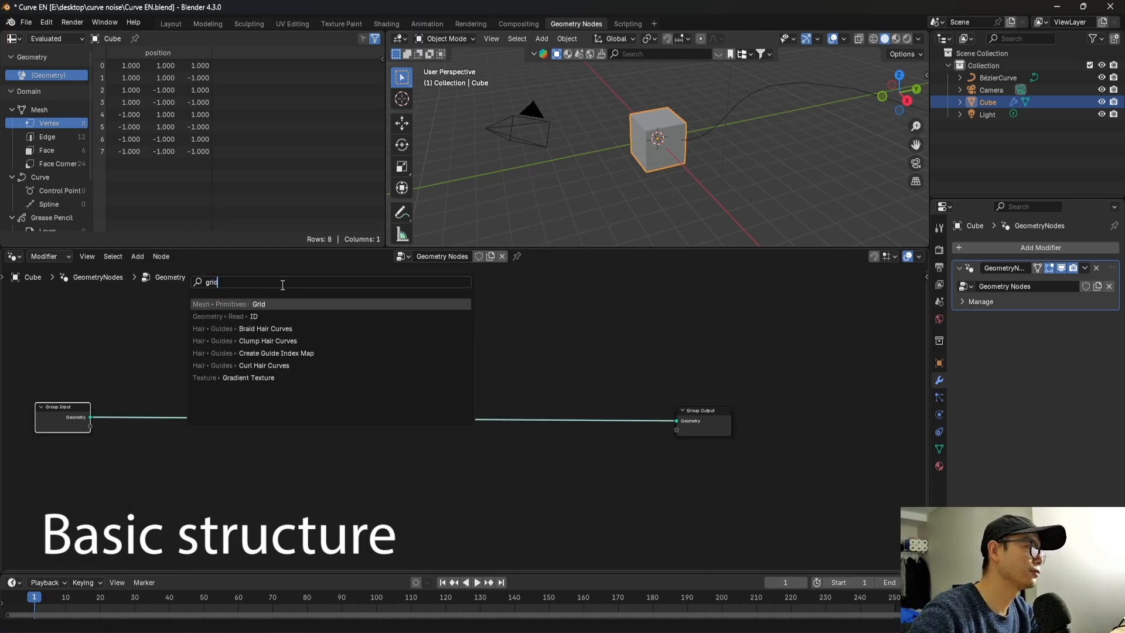
pyautogui.click(282, 305)
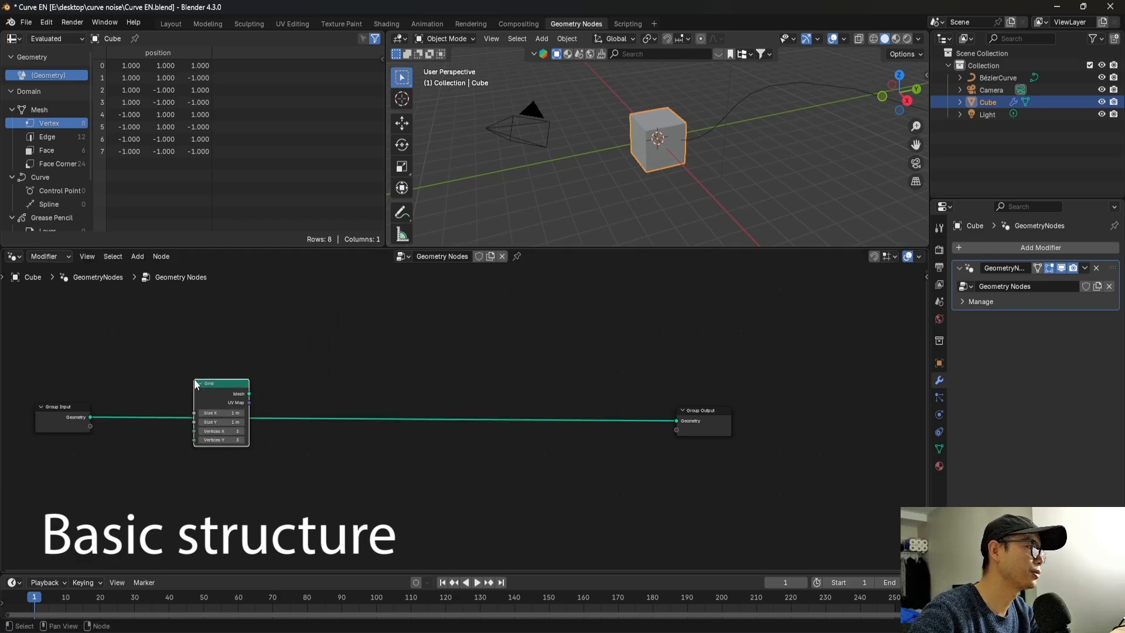
pyautogui.click(186, 415)
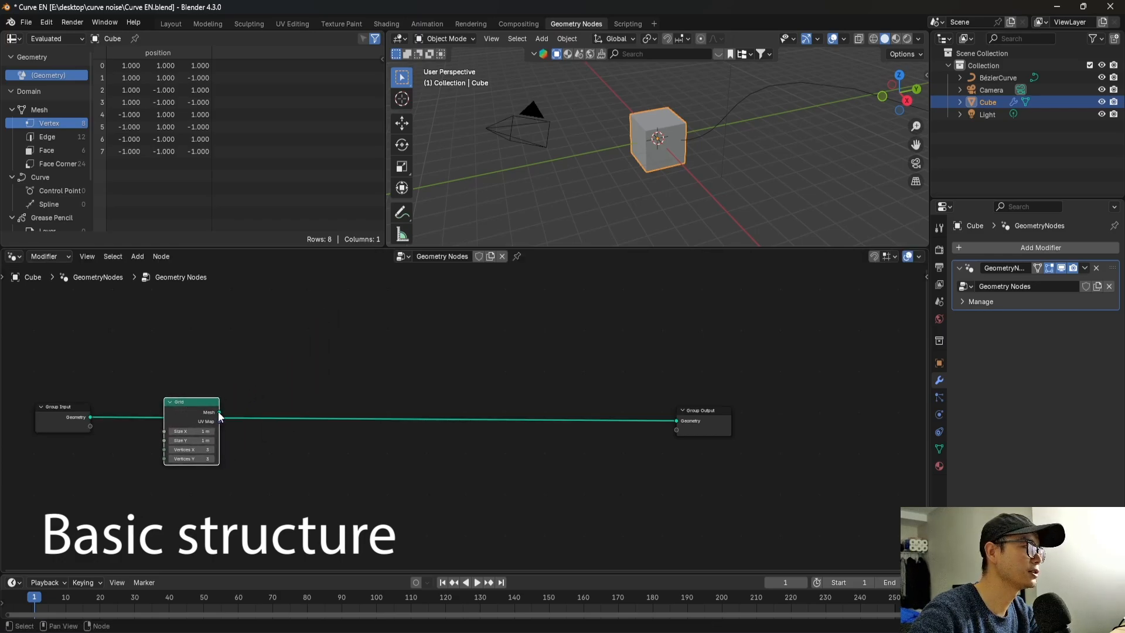
pyautogui.moveTo(219, 412); pyautogui.dragTo(903, 404)
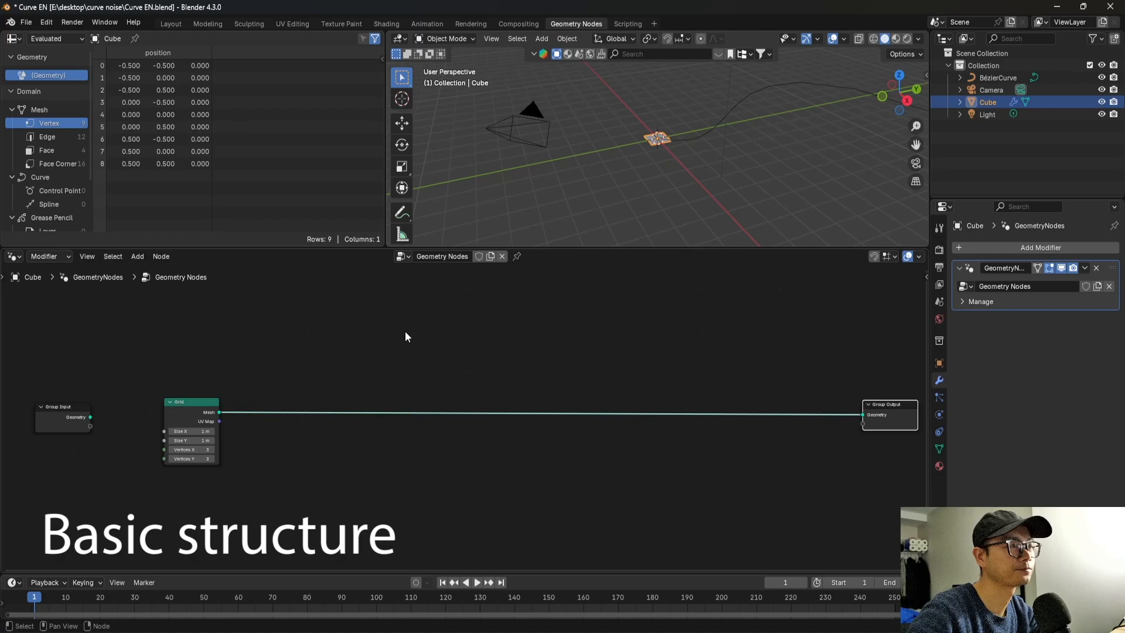
# Insert a Distribute Points on Faces node on the link between the Grid and the Group Output.
pyautogui.scroll(1, 375, 341)
pyautogui.hotkey('shift', 'a')
pyautogui.write('distri')
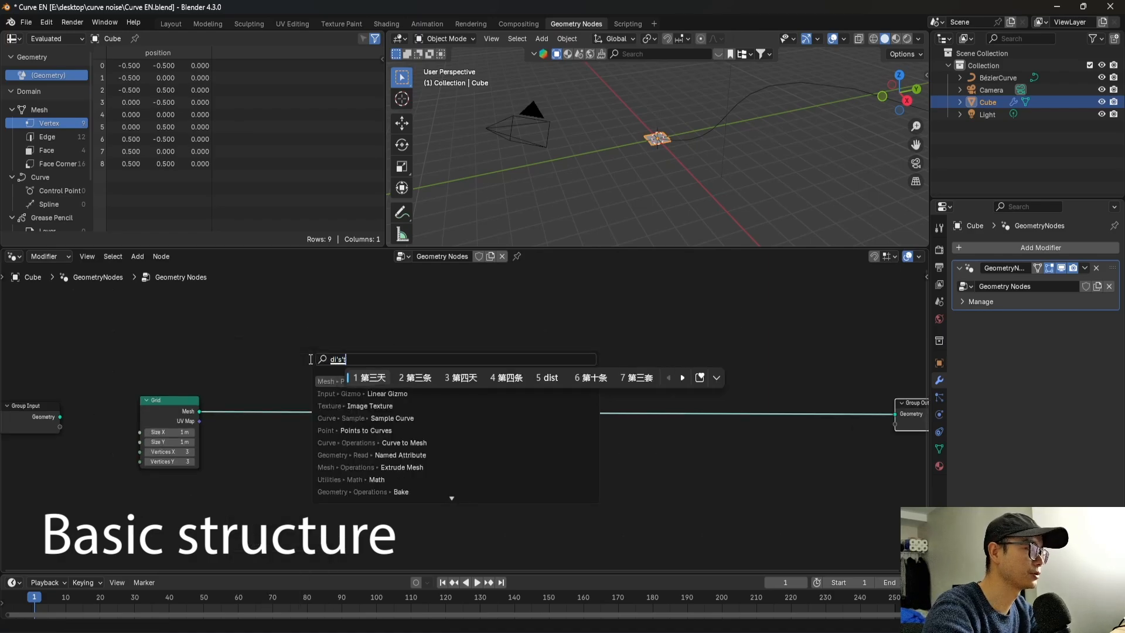
pyautogui.press('Return')
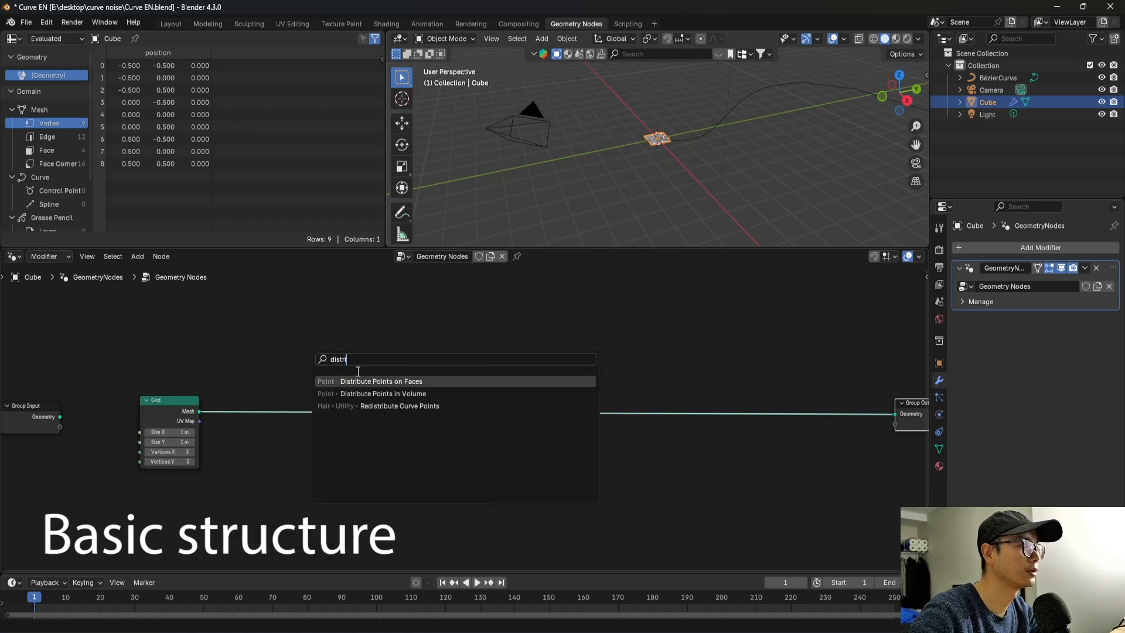
pyautogui.click(392, 380)
pyautogui.click(326, 381)
pyautogui.moveTo(378, 408); pyautogui.dragTo(351, 373, button='middle')
pyautogui.scroll(2, 357, 416)
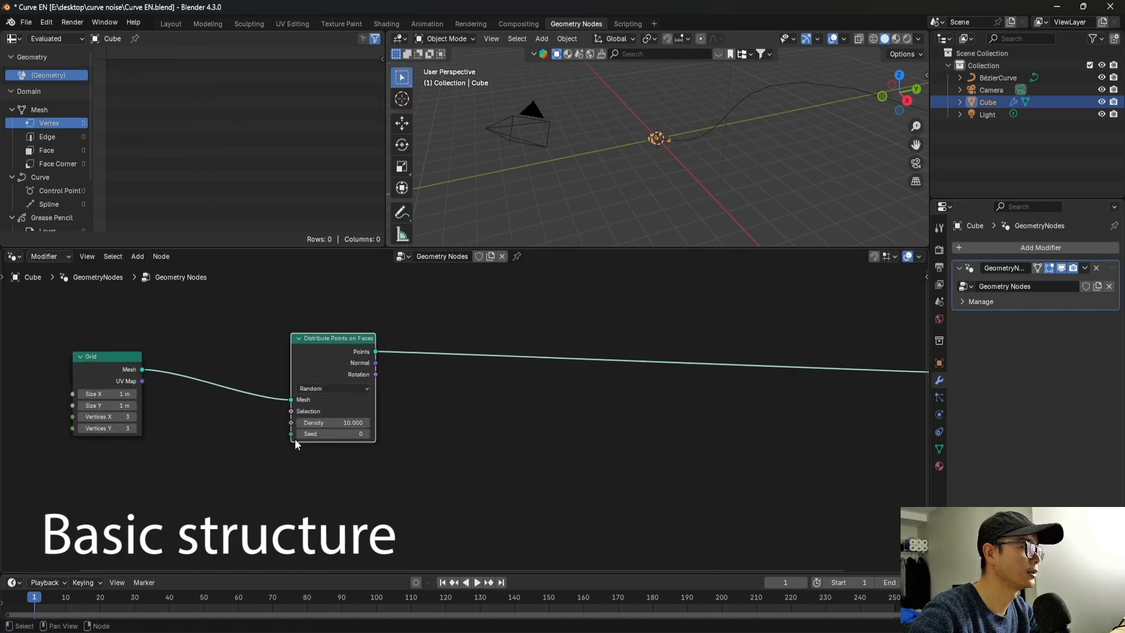
# Drive the Seed of Distribute Points on Faces with the Frame output of a new Scene Time node.
pyautogui.moveTo(294, 439); pyautogui.dragTo(276, 466)
pyautogui.write('sce')
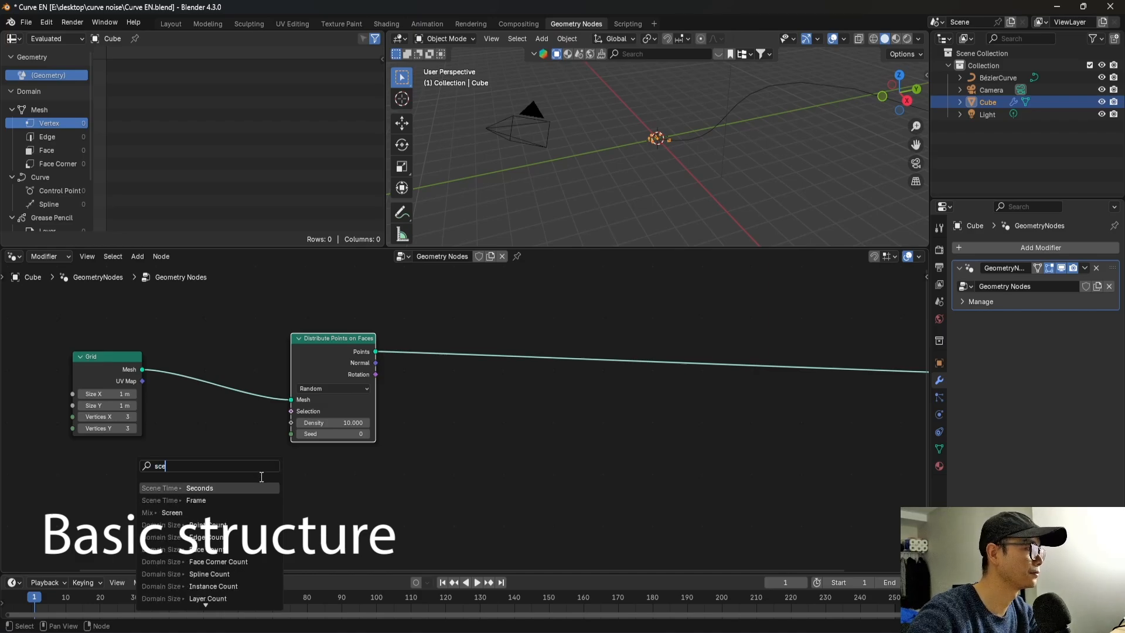
pyautogui.click(226, 502)
pyautogui.click(323, 495)
pyautogui.scroll(-3, 565, 461)
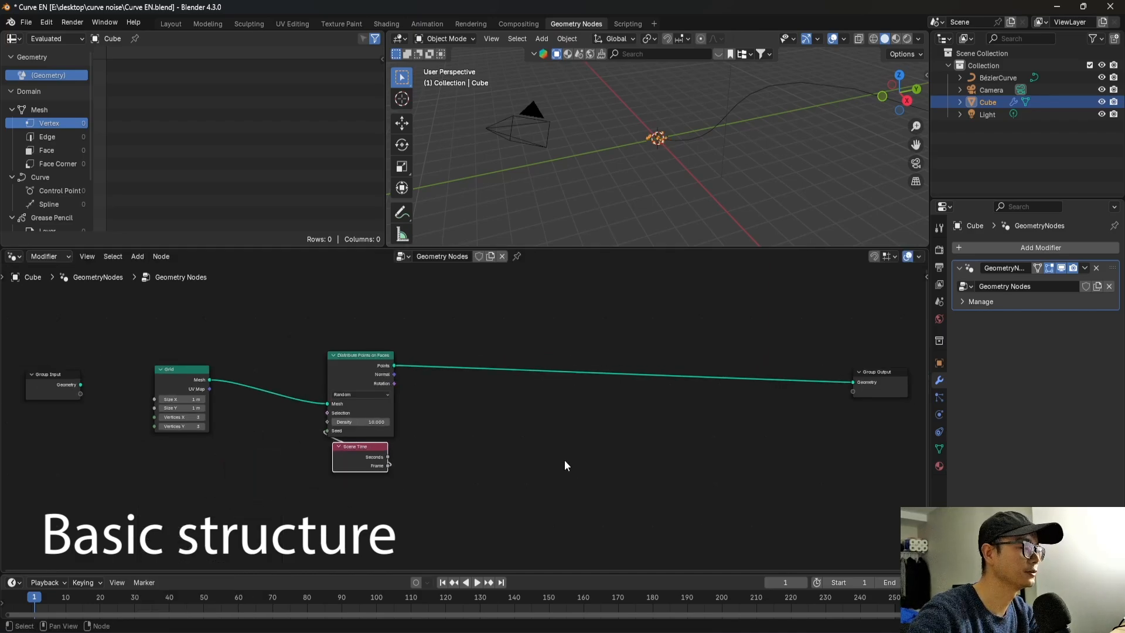
# Add a Simulation zone and route the distributed points through it into the Group Output.
pyautogui.scroll(-1, 557, 450)
pyautogui.keyDown('ctrl'); pyautogui.hscroll(4, 477, 376); pyautogui.keyUp('ctrl')
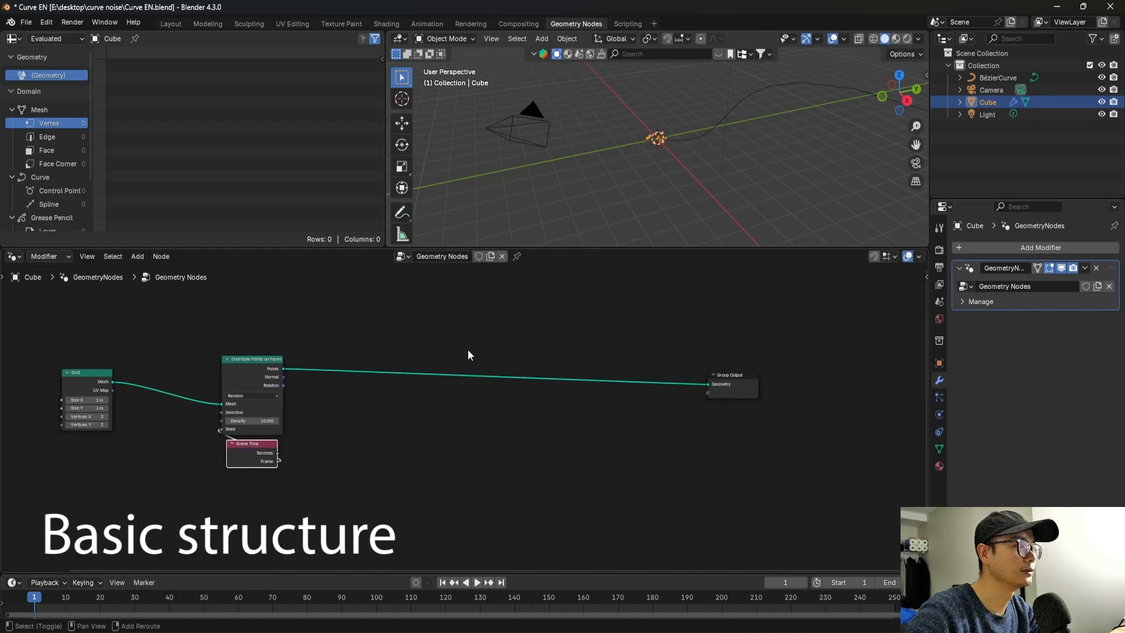
pyautogui.hotkey('shift', 'a')
pyautogui.write('simu')
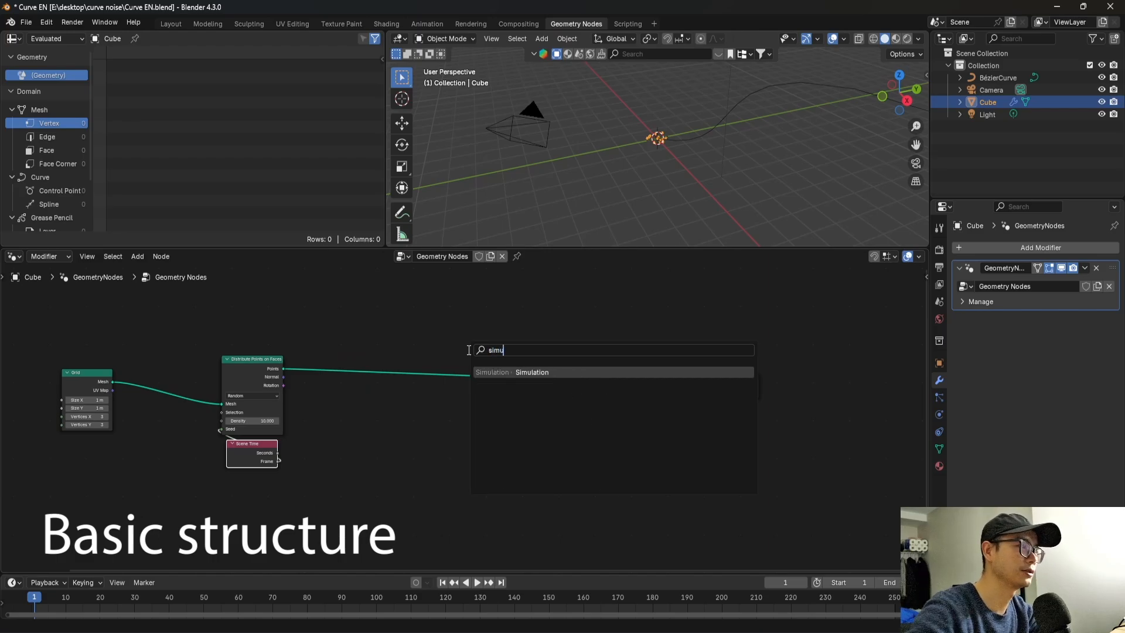
pyautogui.press('Return')
pyautogui.click(382, 378)
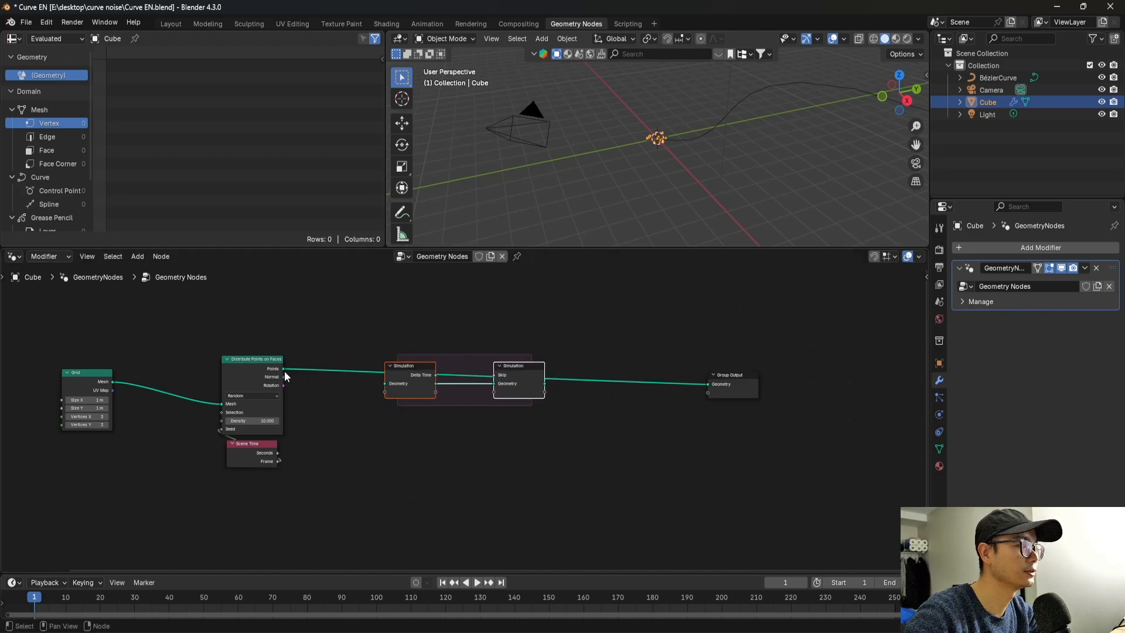
pyautogui.moveTo(284, 369); pyautogui.dragTo(386, 384)
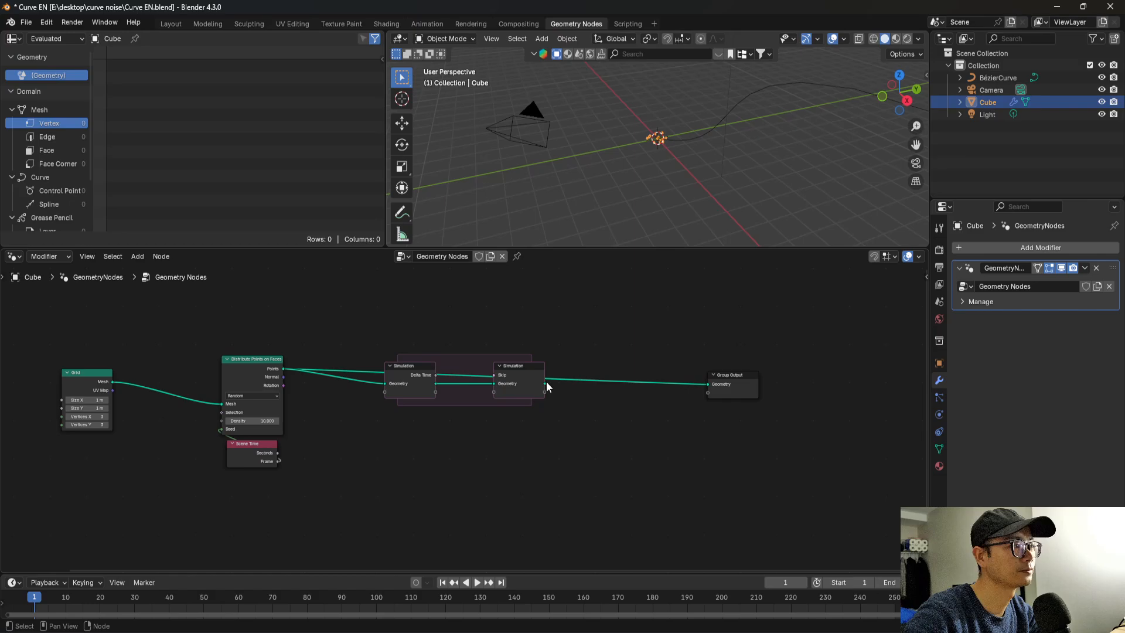
pyautogui.moveTo(547, 383); pyautogui.dragTo(706, 383)
# Widen the Simulation zone by moving its output node and the Group Output far away from the simulation input.
pyautogui.scroll(-4, 405, 378)
pyautogui.moveTo(571, 406); pyautogui.dragTo(439, 414, button='middle')
pyautogui.moveTo(542, 430); pyautogui.dragTo(359, 362)
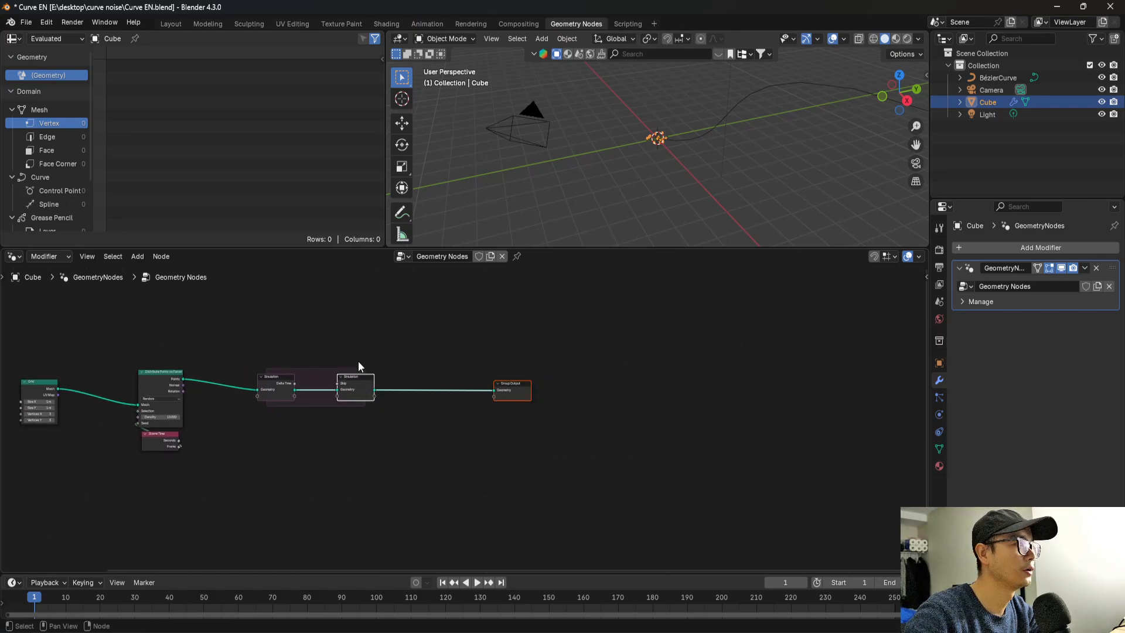
pyautogui.press('g')
pyautogui.click(584, 378)
pyautogui.scroll(3, 472, 410)
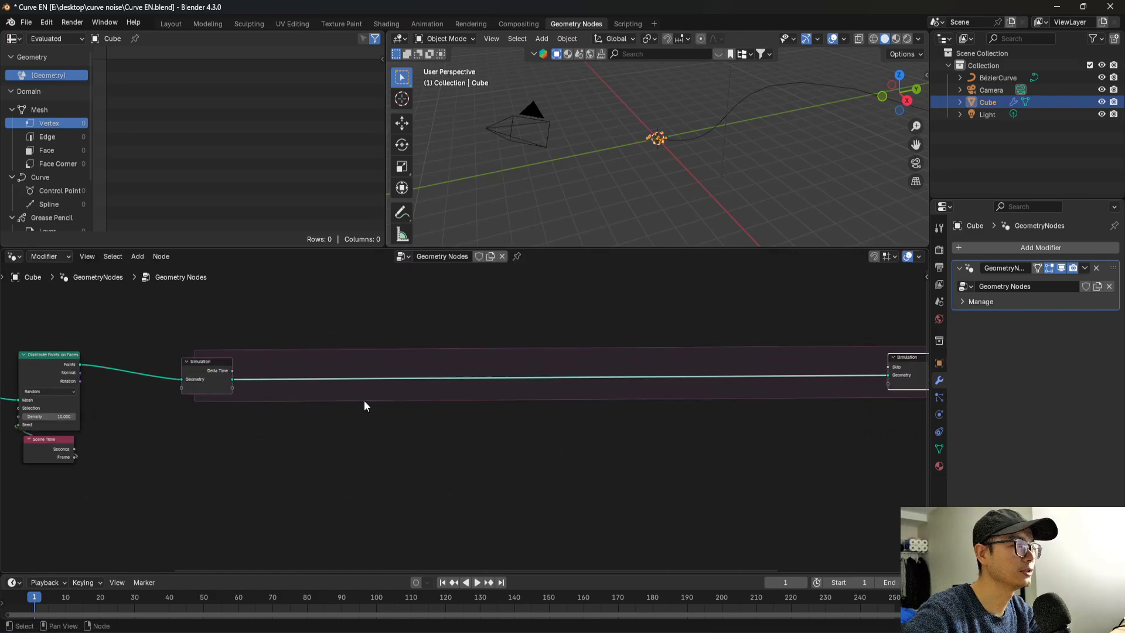
# Insert a Set Position node on the geometry link inside the Simulation zone.
pyautogui.hotkey('shift', 'a')
pyautogui.write('set p')
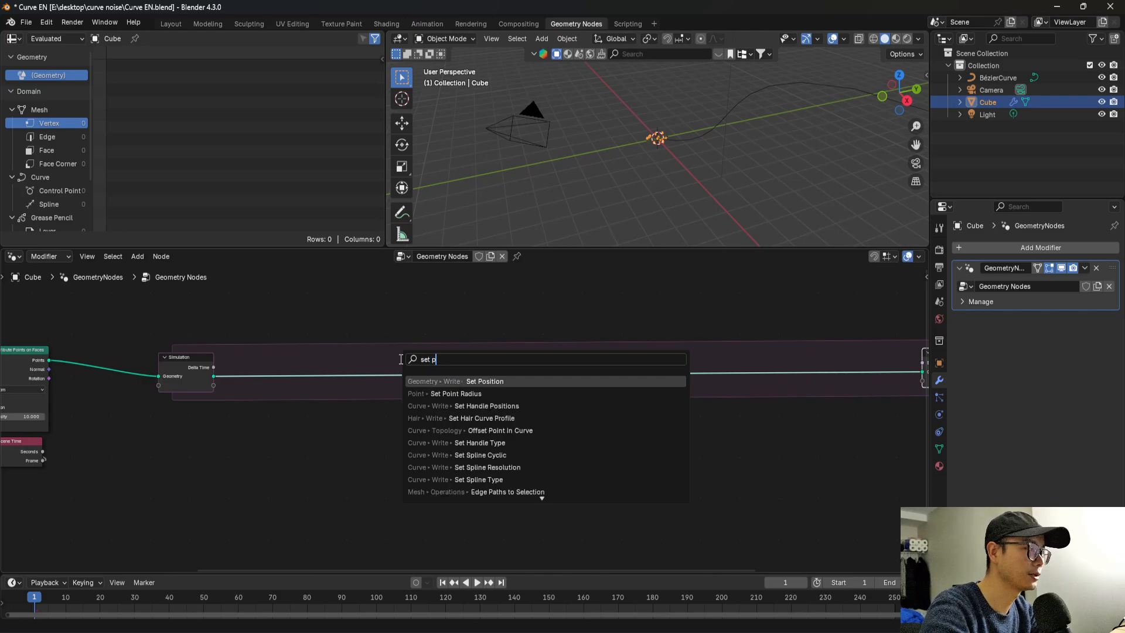
pyautogui.write('o')
pyautogui.press('Return')
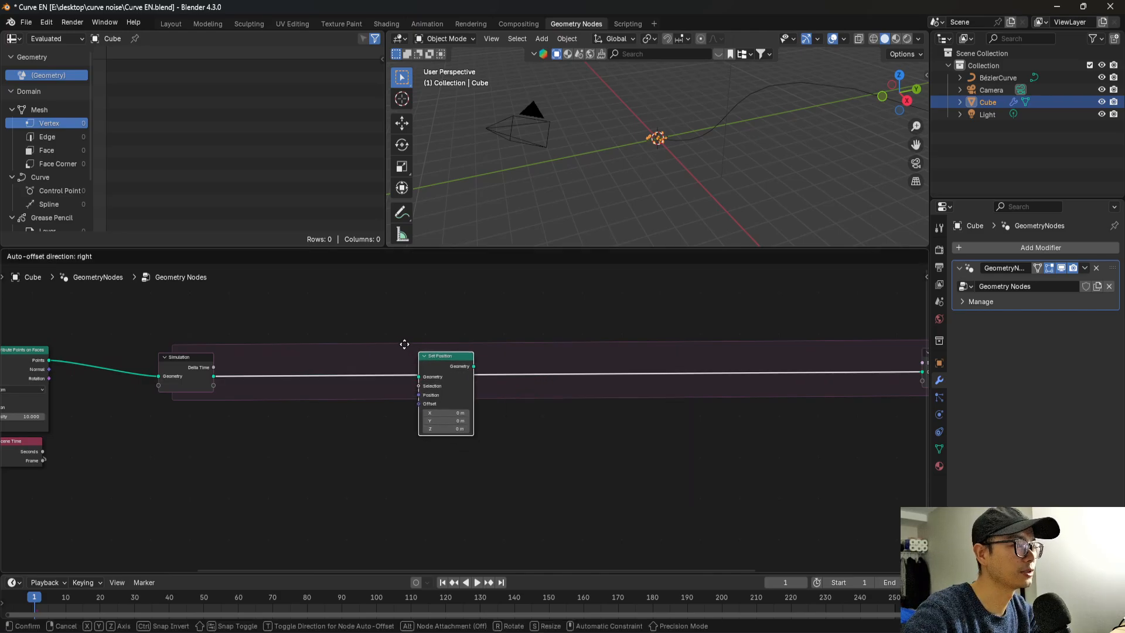
pyautogui.click(388, 339)
pyautogui.moveTo(412, 358); pyautogui.dragTo(507, 376, button='middle')
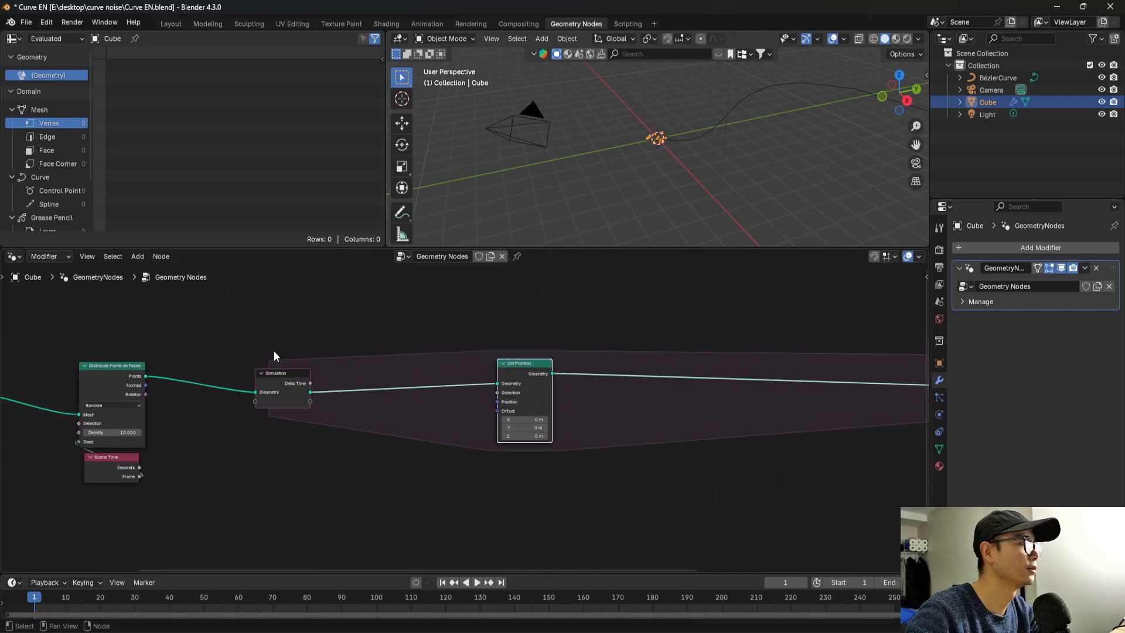
# Insert a Join Geometry node before Set Position and feed the distributed points directly into it instead of into the simulation input.
pyautogui.click(345, 307)
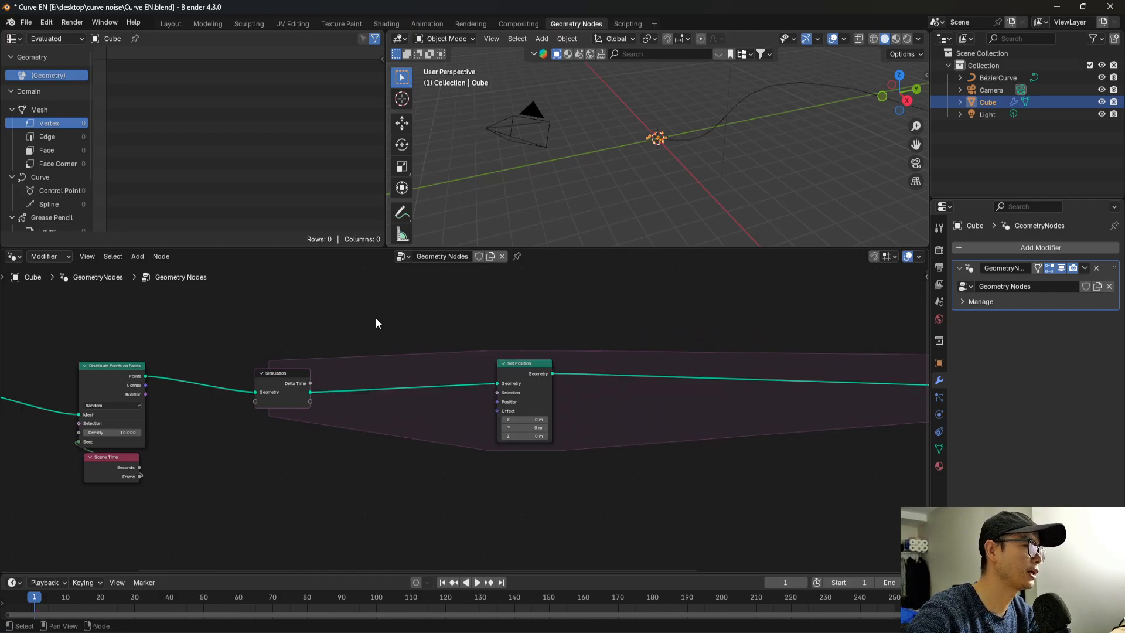
pyautogui.hotkey('shift', 'a')
pyautogui.write('join')
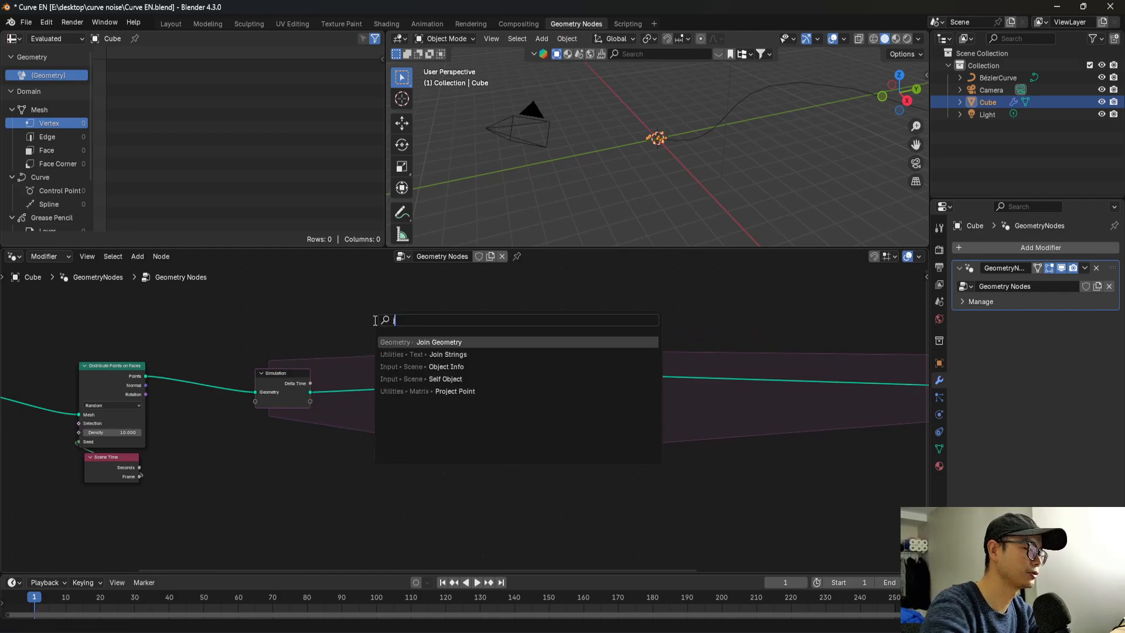
pyautogui.click(451, 342)
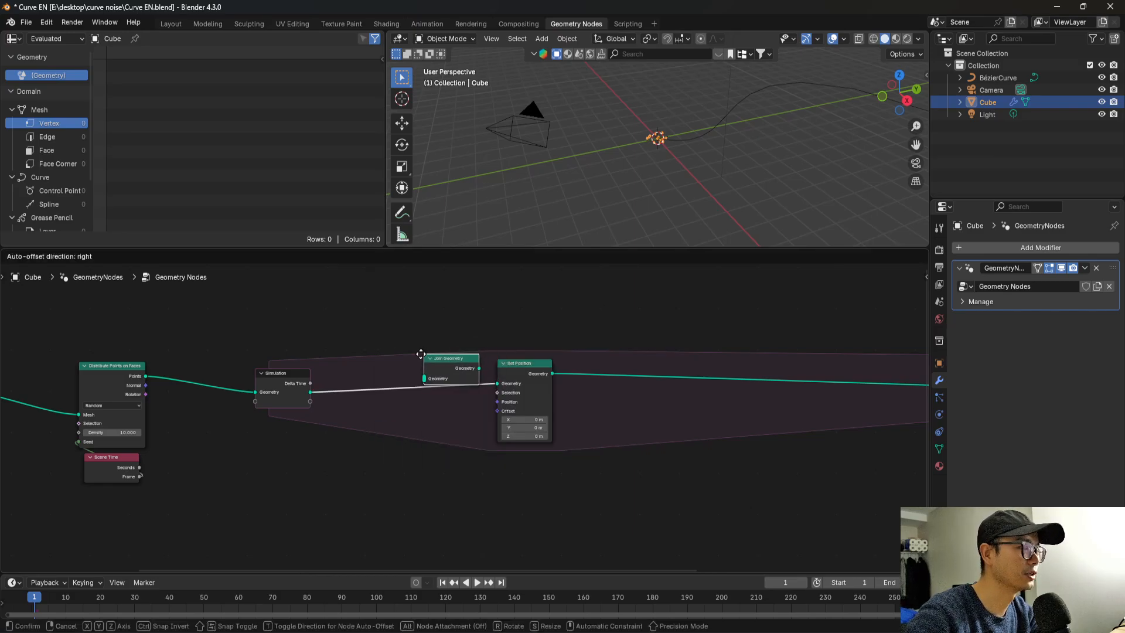
pyautogui.click(417, 370)
pyautogui.keyDown('ctrl'); pyautogui.moveTo(250, 331); pyautogui.dragTo(246, 337, button='right'); pyautogui.keyUp('ctrl')
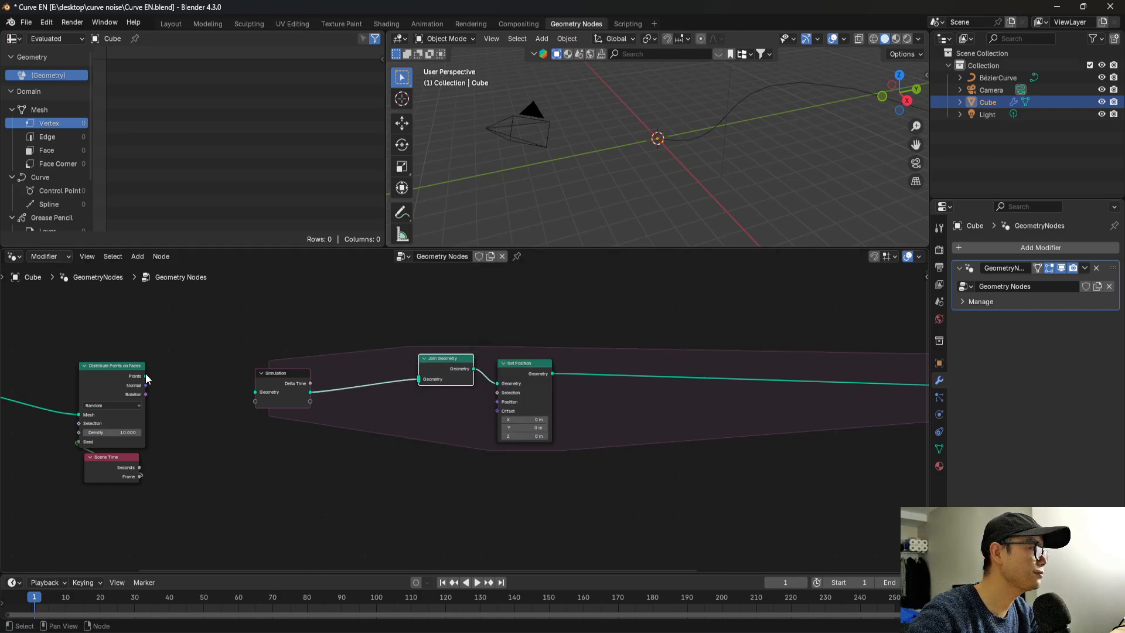
pyautogui.moveTo(145, 376); pyautogui.dragTo(418, 379)
pyautogui.moveTo(290, 390); pyautogui.dragTo(344, 417)
# Set the X offset of the Set Position node to 1 m.
pyautogui.scroll(1, 586, 443)
pyautogui.click(544, 420)
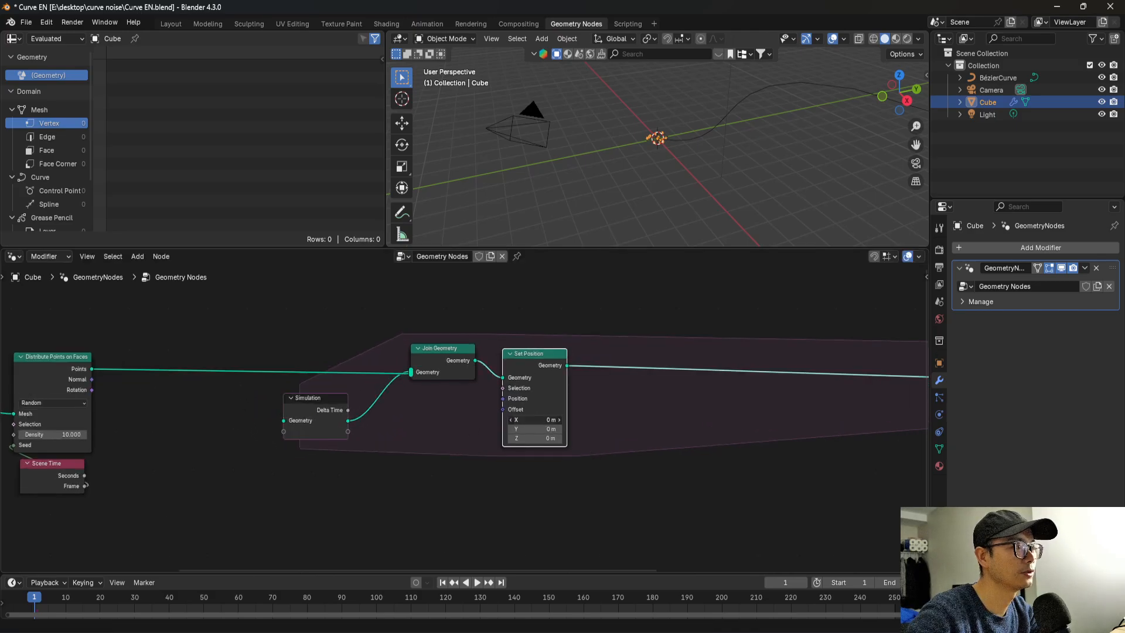
pyautogui.write('1')
pyautogui.press('Return')
pyautogui.scroll(2, 580, 422)
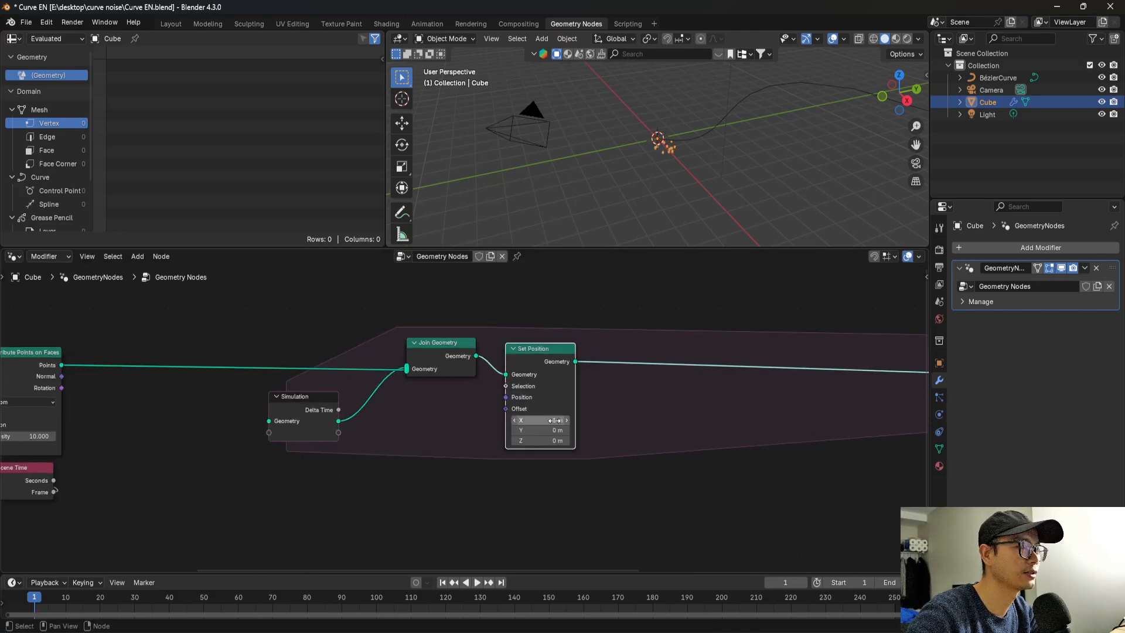
# Play the animation and examine from another angle how the emitted points travel along the X axis.
pyautogui.scroll(-1, 632, 435)
pyautogui.press('space')
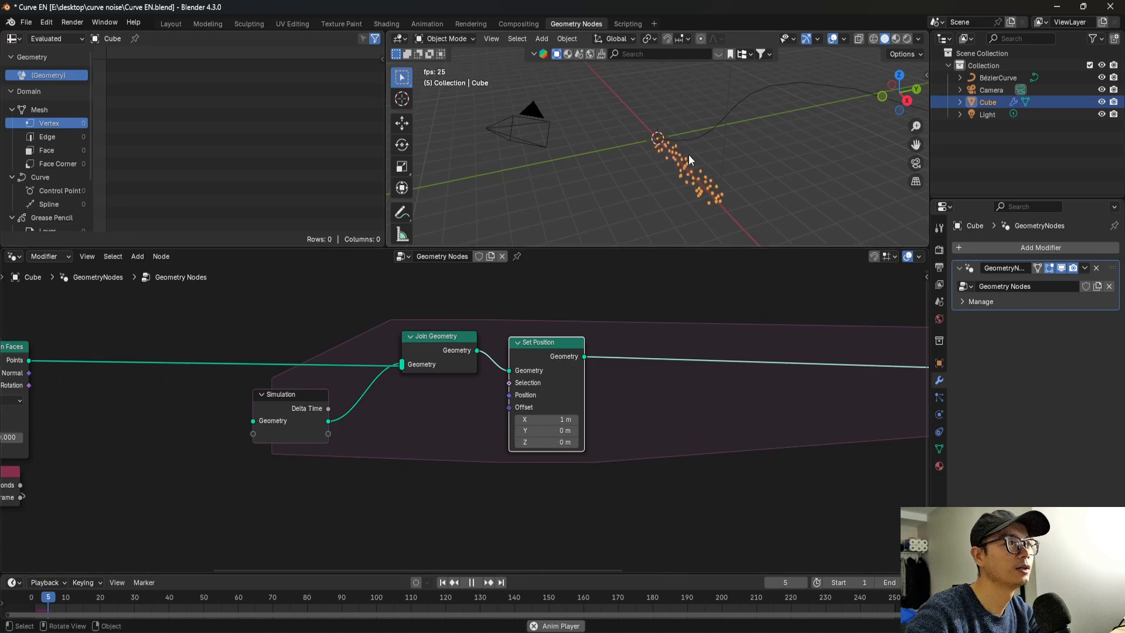
pyautogui.moveTo(688, 153); pyautogui.dragTo(847, 84, button='middle')
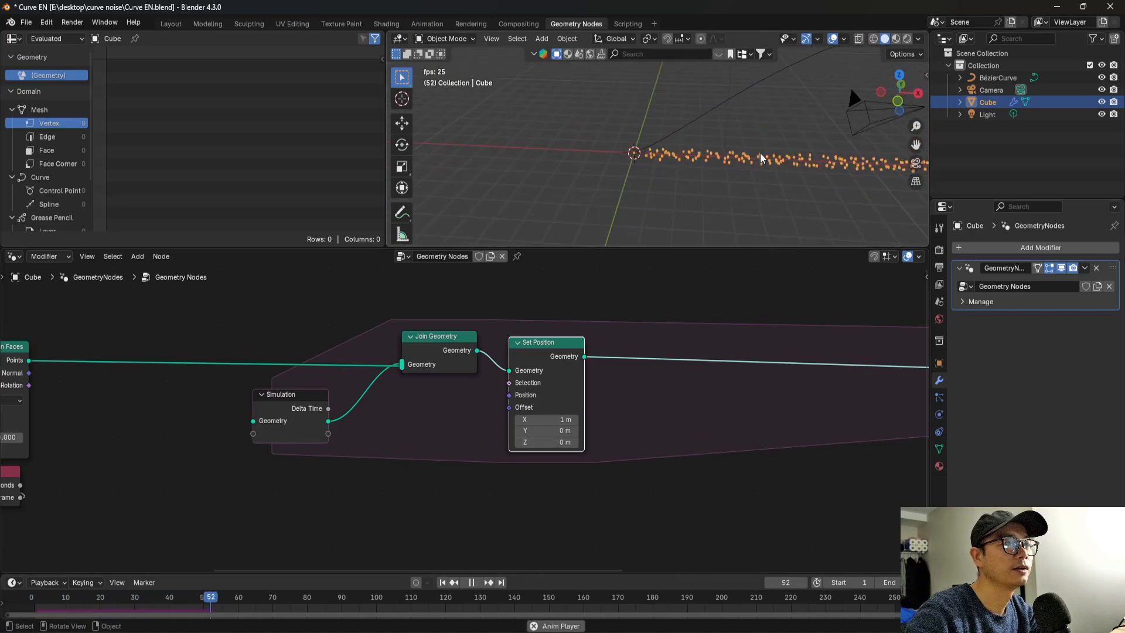
pyautogui.press('space')
# Move the simulation output and Group Output nodes together farther from Set Position to make room inside the zone.
pyautogui.scroll(-2, 543, 408)
pyautogui.scroll(-2, 543, 409)
pyautogui.moveTo(544, 409); pyautogui.dragTo(221, 421, button='middle')
pyautogui.moveTo(508, 401); pyautogui.dragTo(298, 388, button='middle')
pyautogui.moveTo(656, 446); pyautogui.dragTo(577, 354)
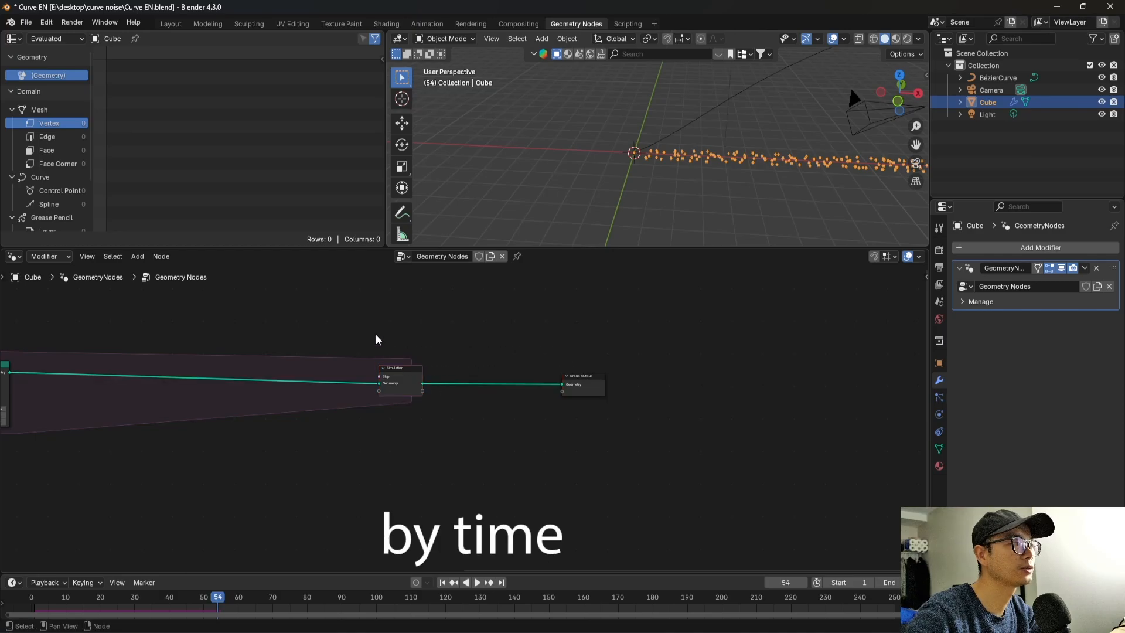
pyautogui.moveTo(372, 327); pyautogui.dragTo(574, 418)
pyautogui.moveTo(422, 384); pyautogui.dragTo(768, 380)
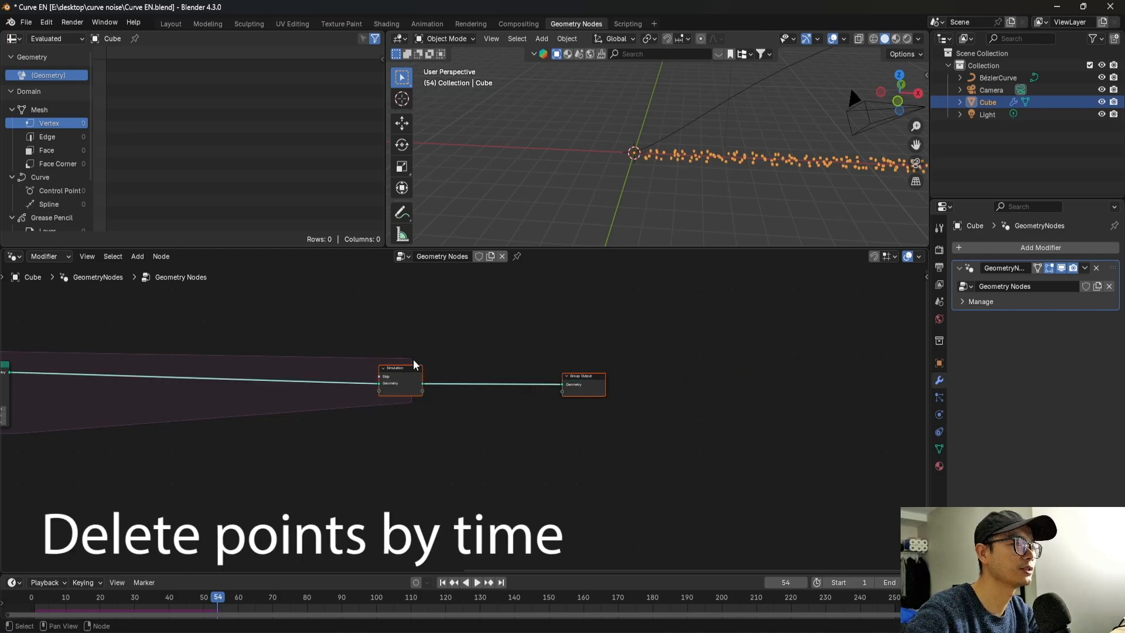
pyautogui.moveTo(402, 322); pyautogui.dragTo(608, 460)
pyautogui.moveTo(414, 378); pyautogui.dragTo(725, 371)
# Insert a Store Named Attribute node between Set Position and the simulation output.
pyautogui.scroll(4, 694, 362)
pyautogui.moveTo(694, 370); pyautogui.dragTo(559, 359, button='middle')
pyautogui.hotkey('shift', 'a')
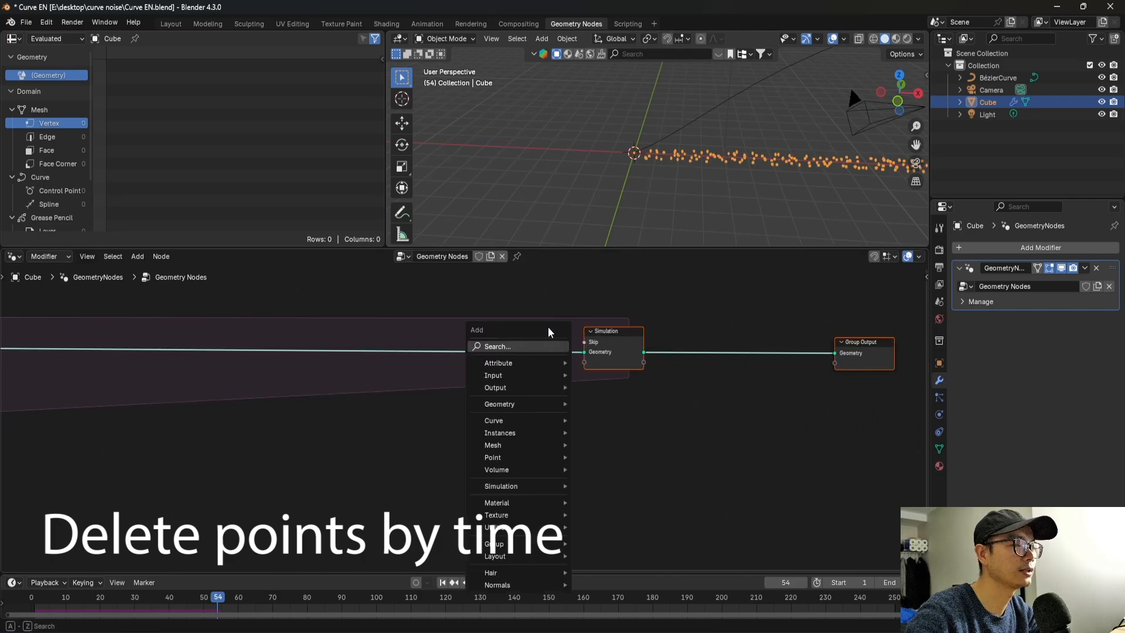
pyautogui.click(540, 347)
pyautogui.write('s')
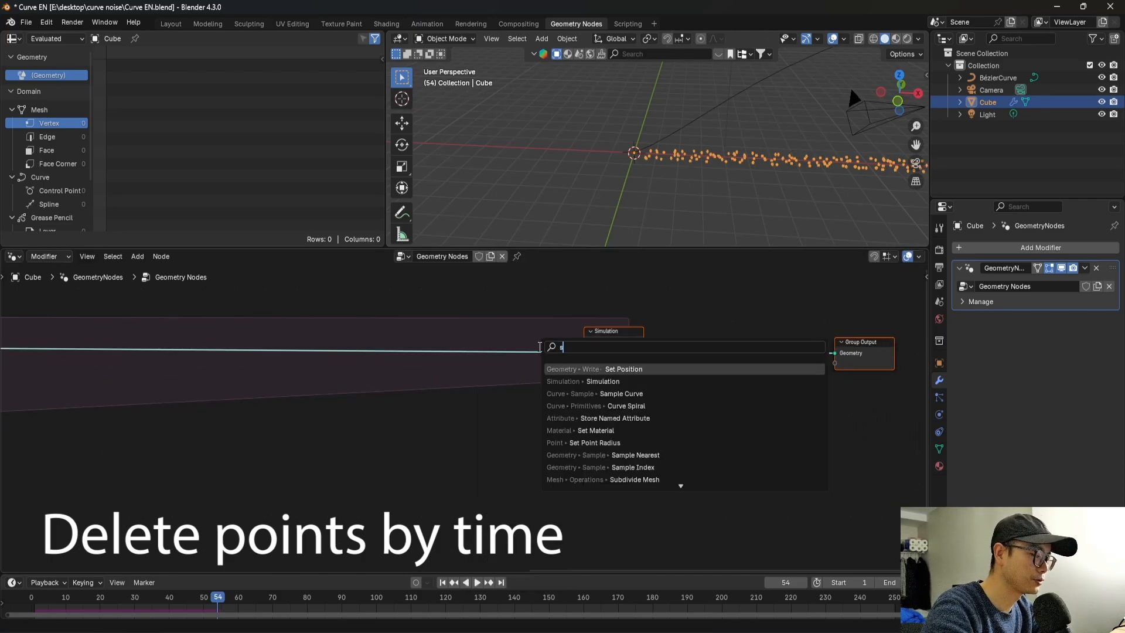
pyautogui.write('tore')
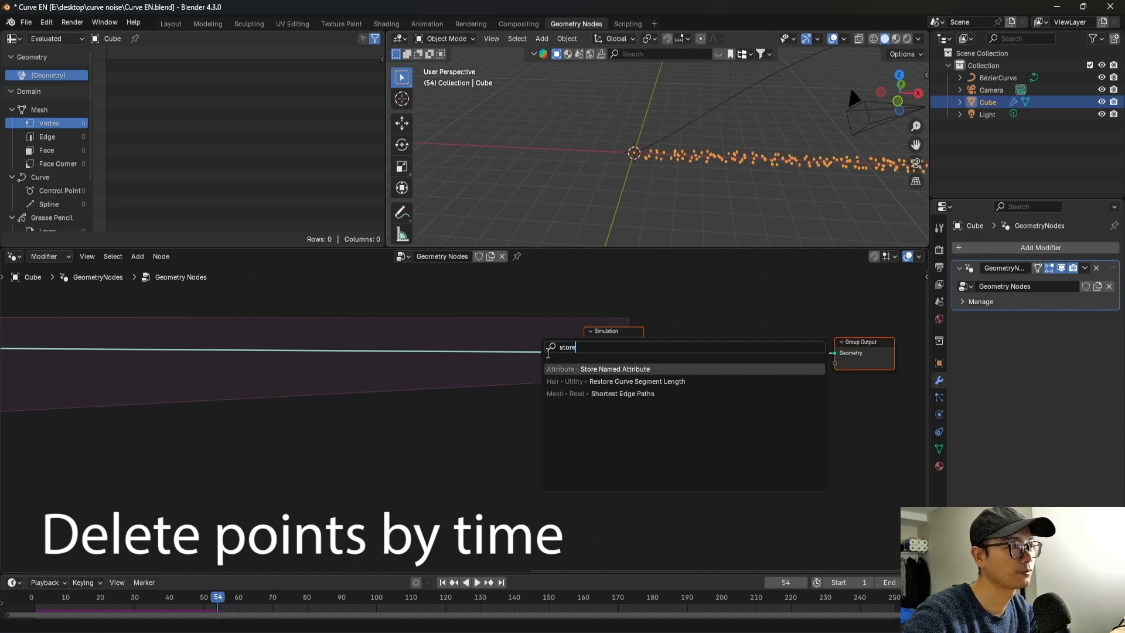
pyautogui.press('Return')
pyautogui.click(562, 349)
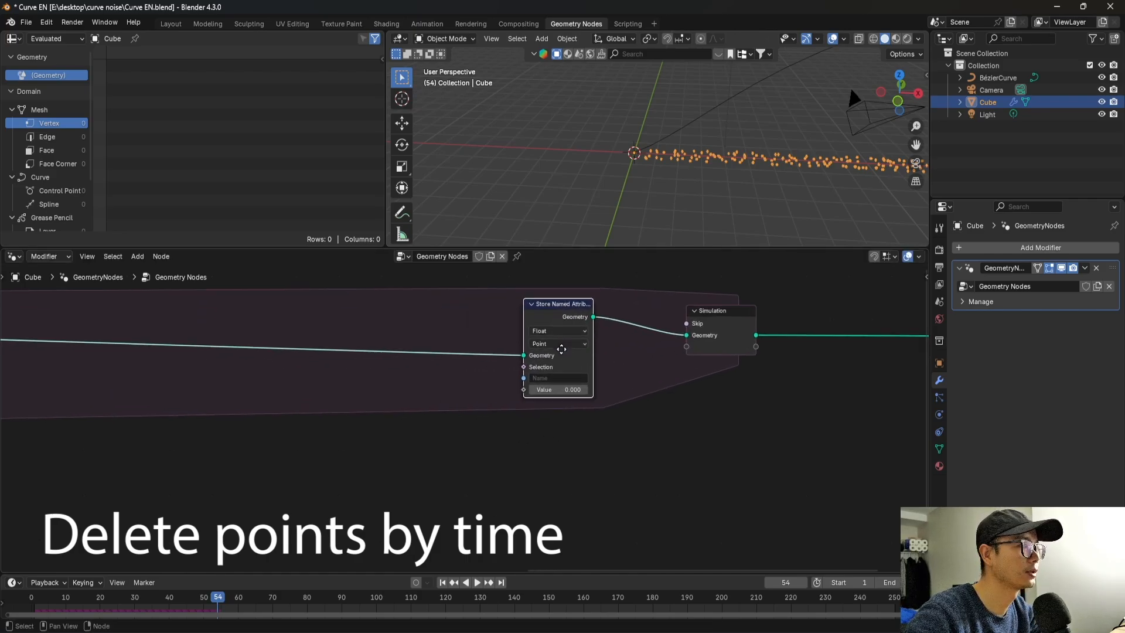
# Set the Store Named Attribute data type to Integer and name the attribute T.
pyautogui.click(553, 331)
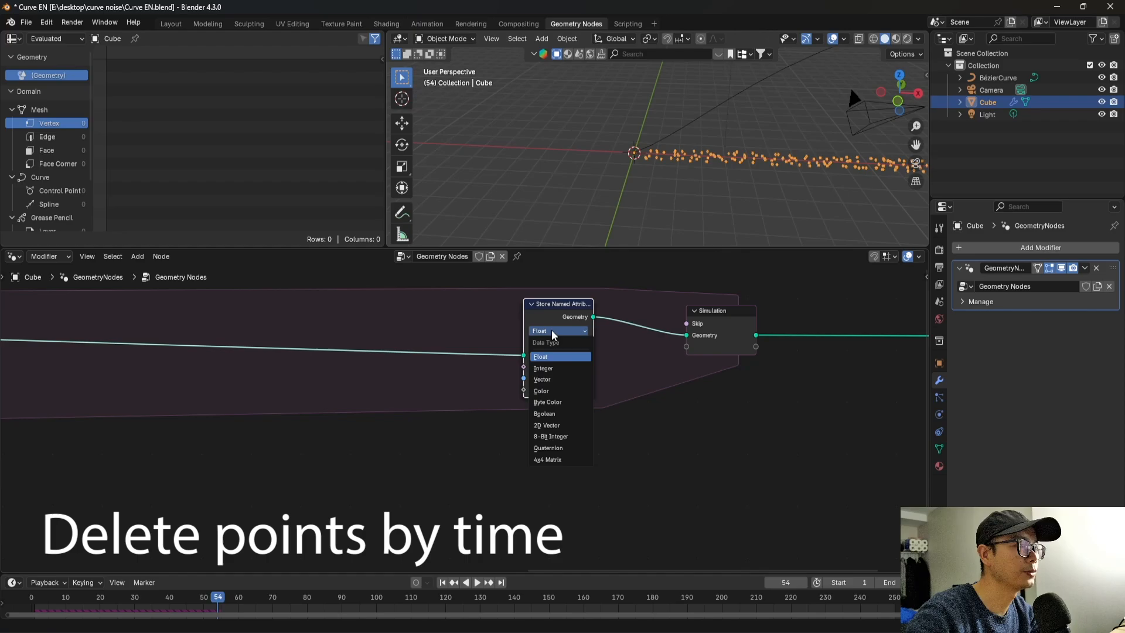
pyautogui.click(555, 369)
pyautogui.write('T')
pyautogui.press('Return')
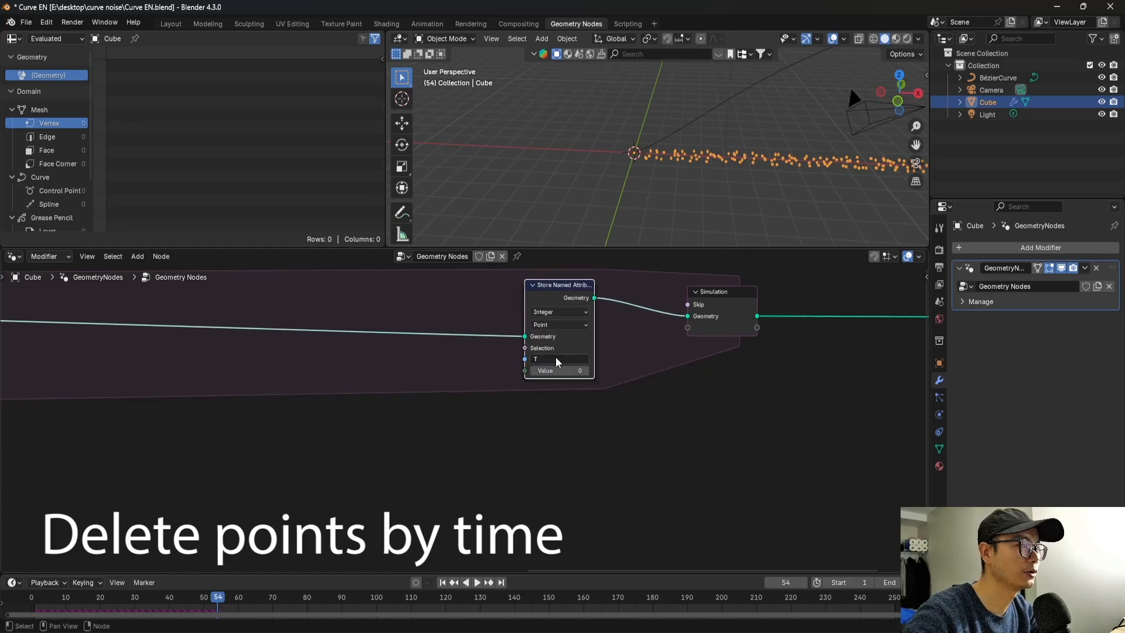
# Feed the Store Named Attribute value from a new Named Attribute node of type Integer that reads T.
pyautogui.moveTo(525, 371); pyautogui.dragTo(513, 412)
pyautogui.write('name')
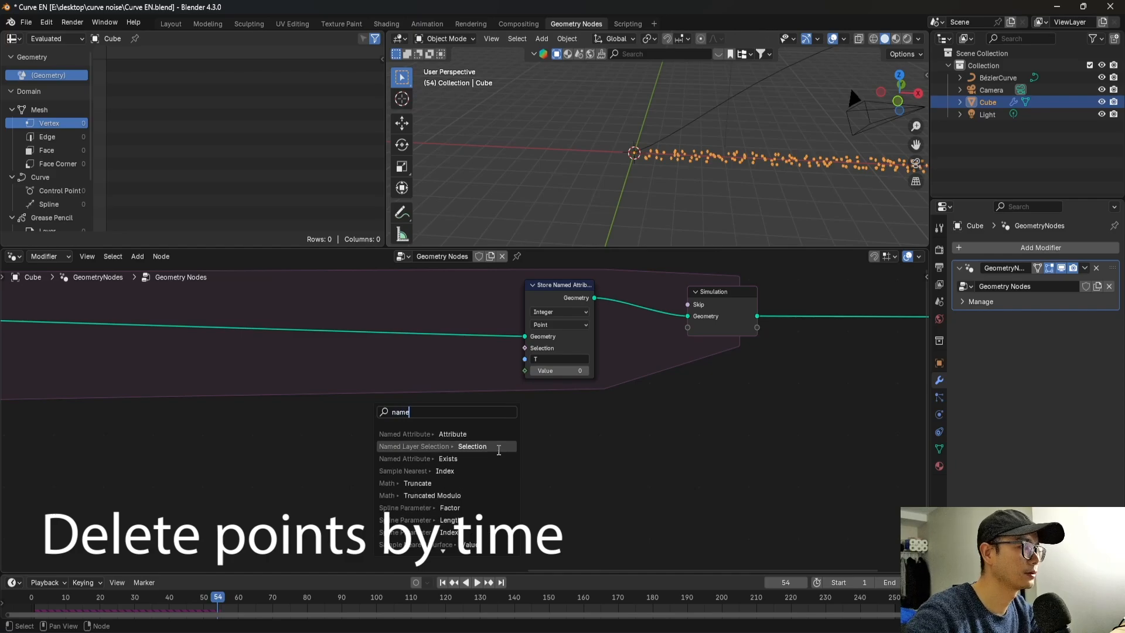
pyautogui.click(463, 434)
pyautogui.click(553, 489)
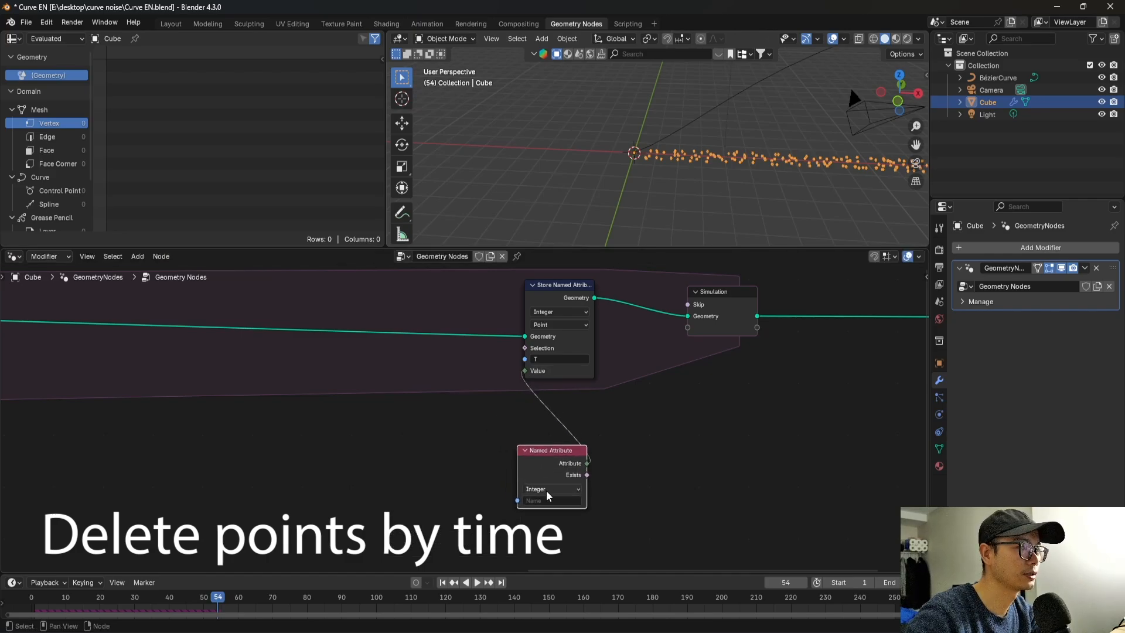
pyautogui.click(556, 490)
pyautogui.click(554, 489)
pyautogui.click(552, 501)
pyautogui.write('T')
pyautogui.press('Return')
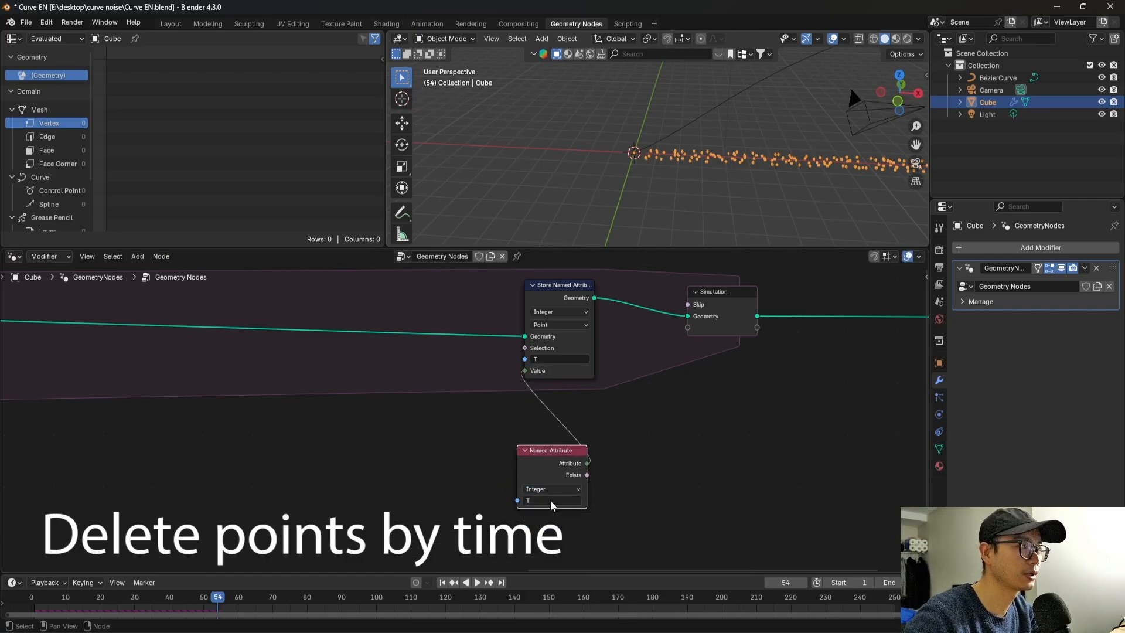
# Insert a Math node set to Add between Named Attribute and Store Named Attribute, adding 1 to T.
pyautogui.moveTo(538, 472); pyautogui.dragTo(545, 518)
pyautogui.hotkey('shift', 'a')
pyautogui.click(594, 381)
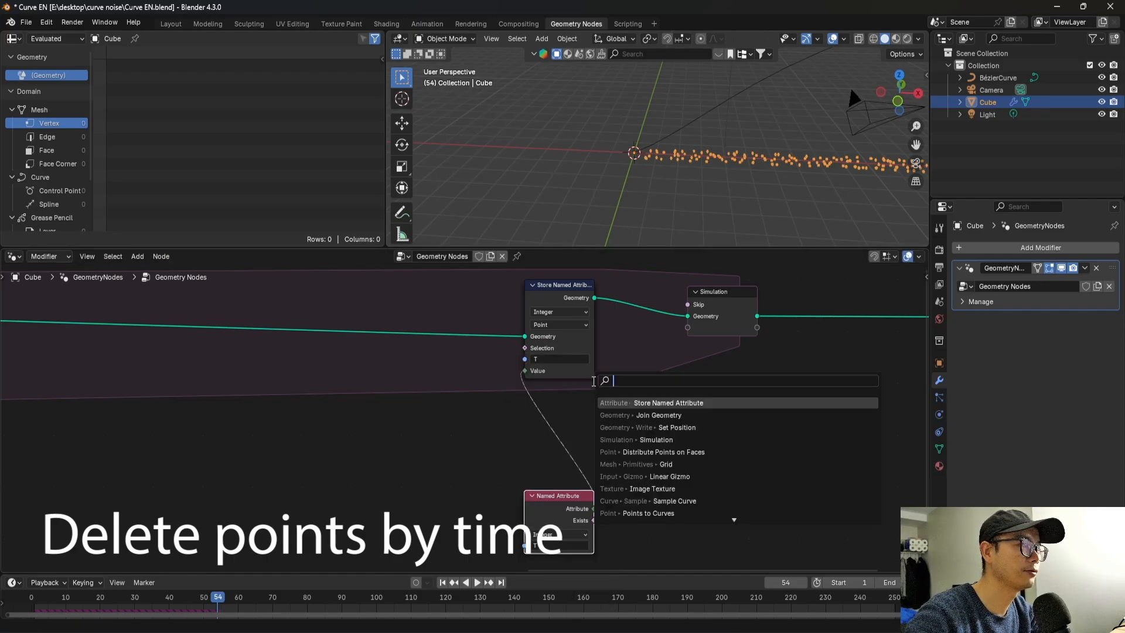
pyautogui.write('mat')
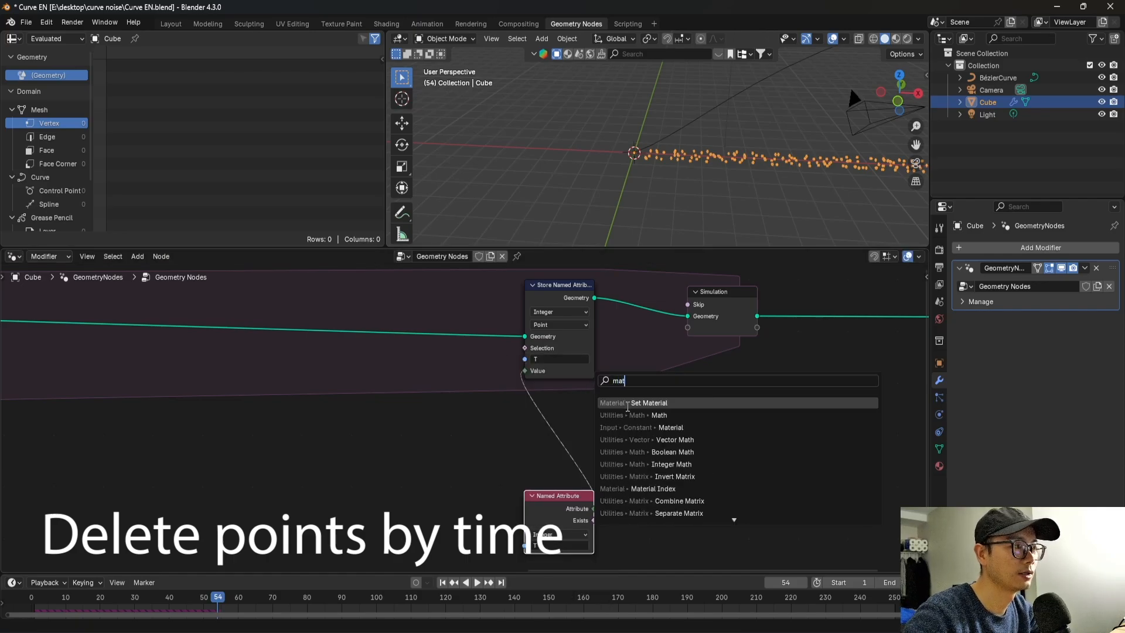
pyautogui.click(650, 415)
pyautogui.click(560, 410)
pyautogui.click(663, 465)
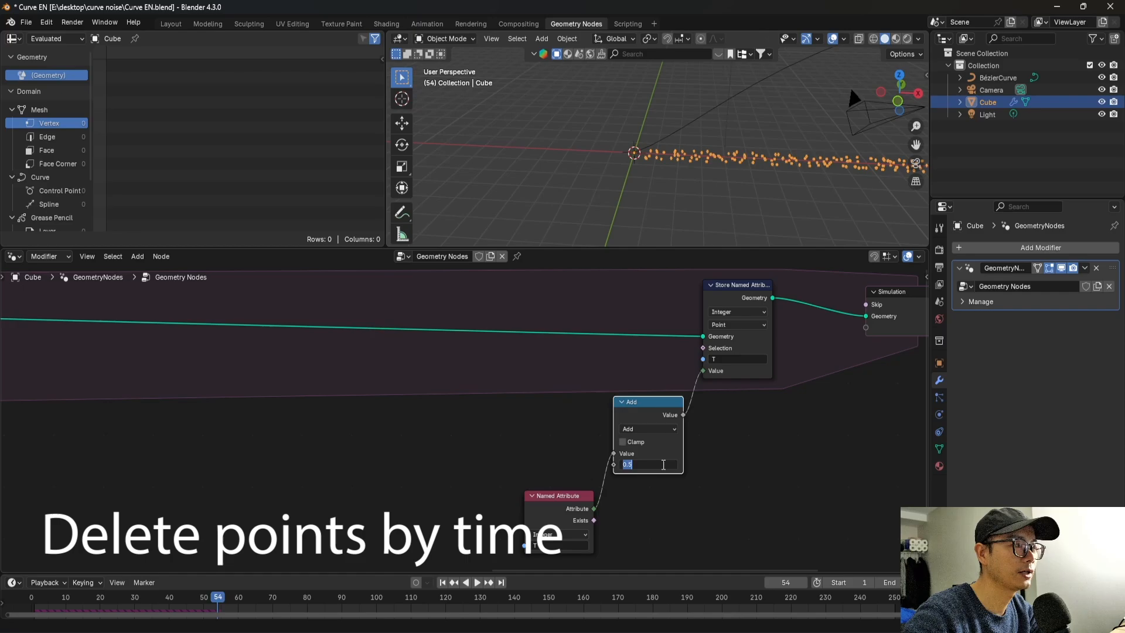
pyautogui.write('1')
pyautogui.press('Return')
# Stack the Add and Named Attribute nodes beneath Store Named Attribute and move the simulation output farther away.
pyautogui.moveTo(642, 411); pyautogui.dragTo(736, 419)
pyautogui.moveTo(580, 505); pyautogui.dragTo(758, 502)
pyautogui.moveTo(619, 471); pyautogui.dragTo(289, 427, button='middle')
pyautogui.moveTo(572, 280); pyautogui.dragTo(698, 296)
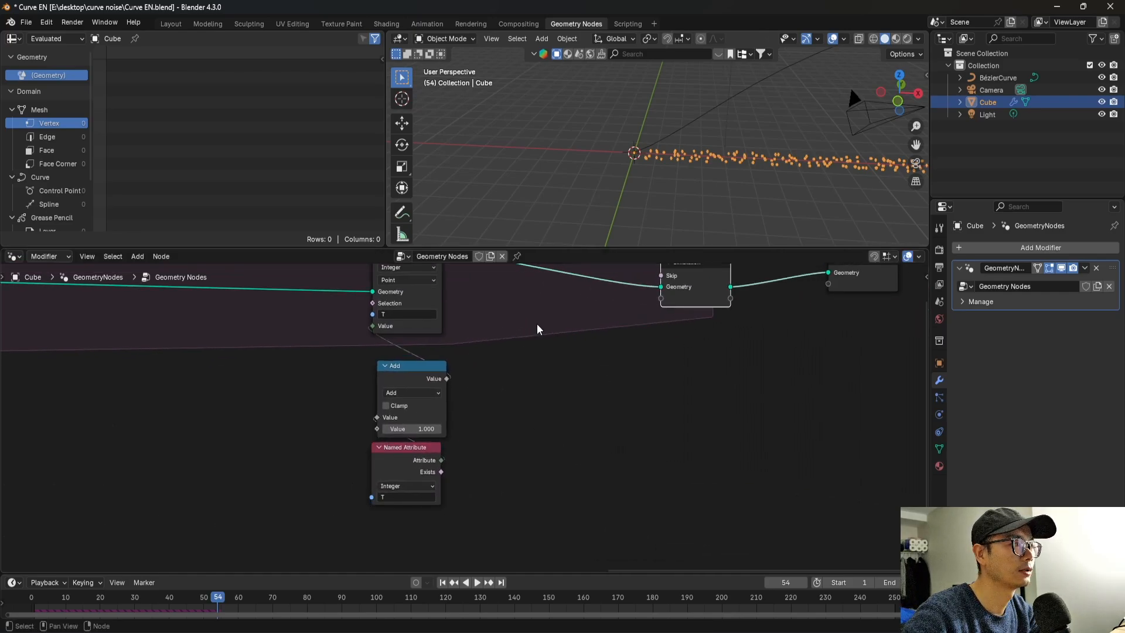
# Add a Compare node set to Float Greater Than, feed Named Attribute T into A, and set B to 100.
pyautogui.hotkey('shift', 'a')
pyautogui.write('comp')
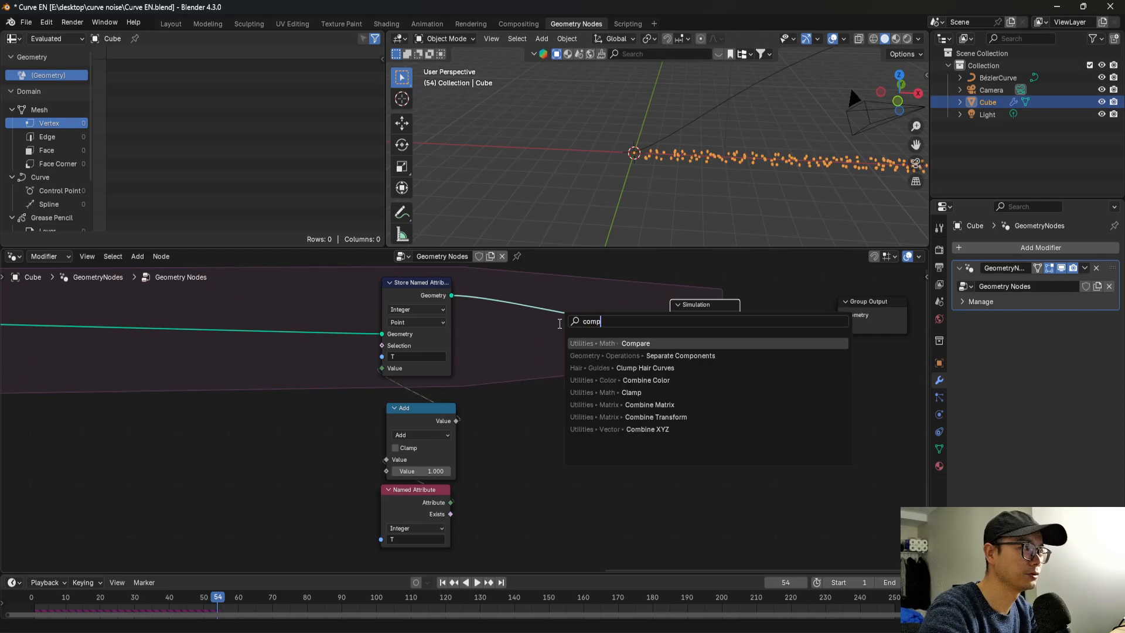
pyautogui.click(586, 344)
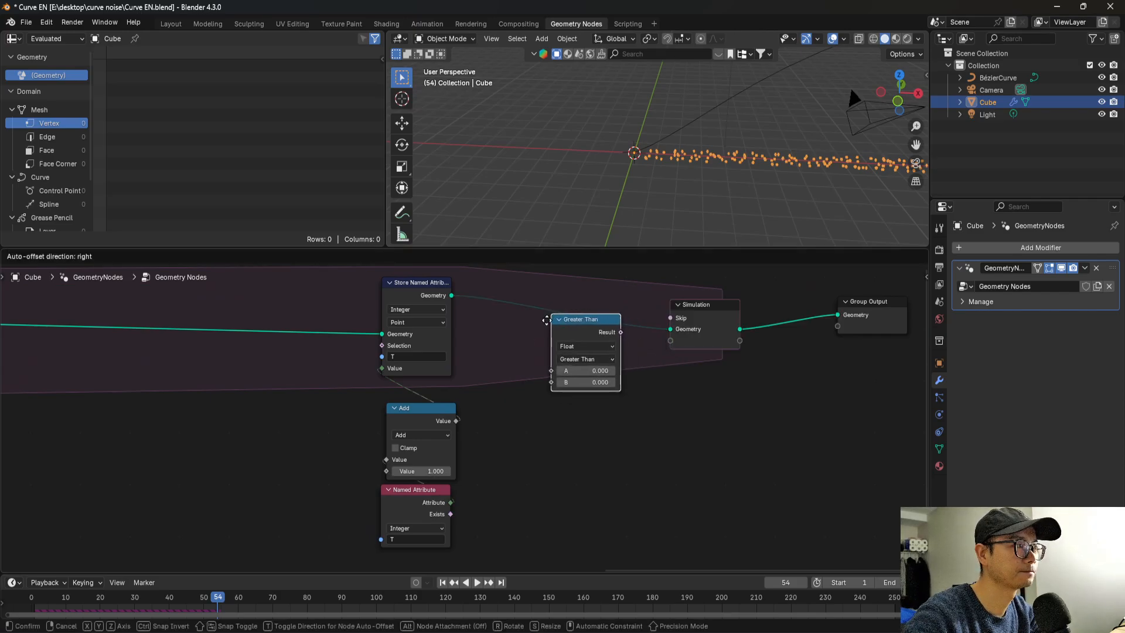
pyautogui.click(501, 412)
pyautogui.moveTo(417, 491); pyautogui.dragTo(502, 468)
pyautogui.click(542, 480)
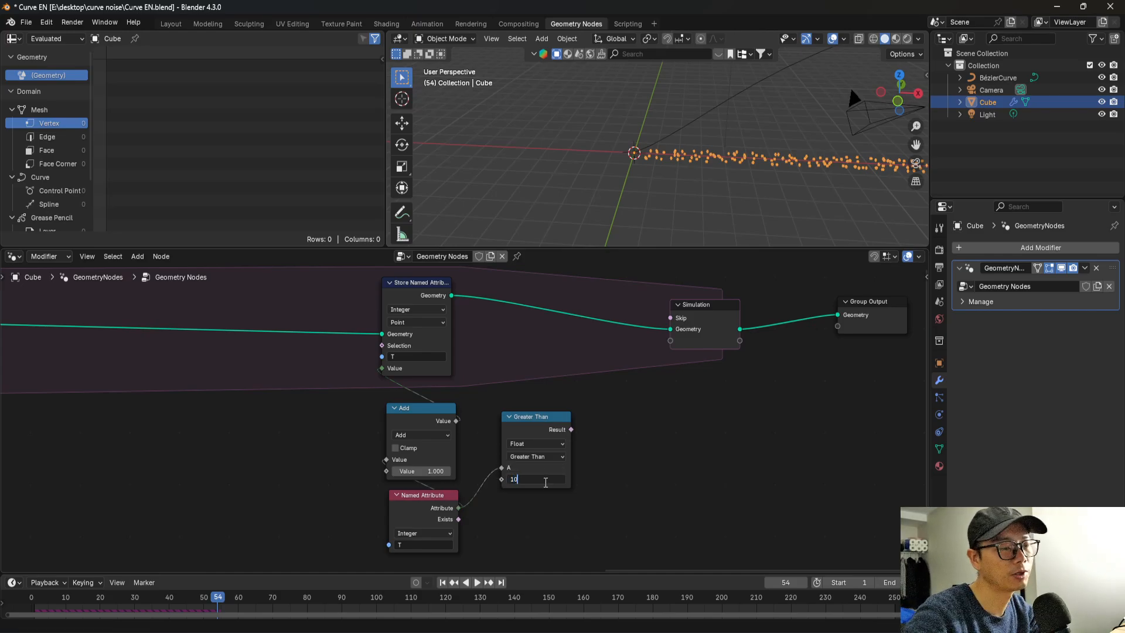
pyautogui.press('Return')
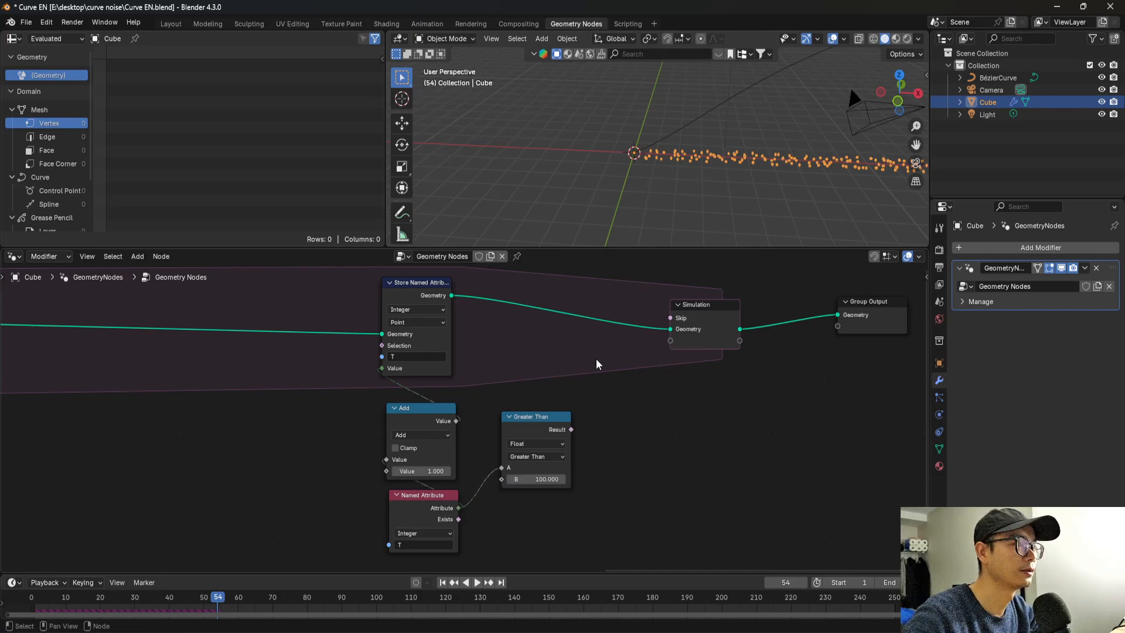
pyautogui.click(546, 432)
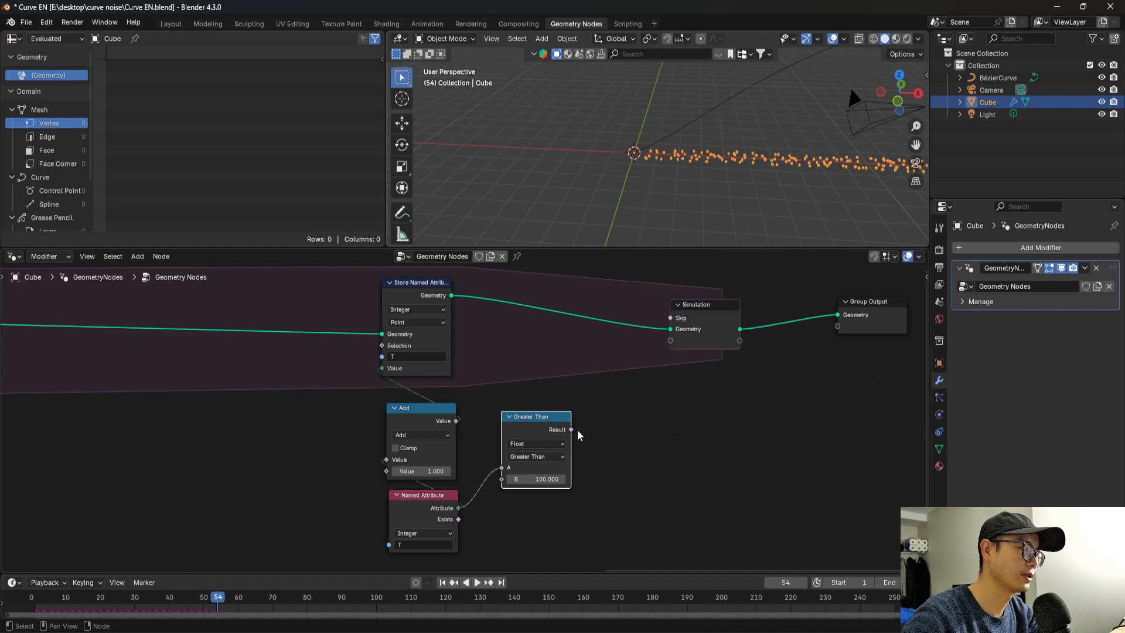
# Insert Delete Geometry between Store Named Attribute and the simulation output, with the Greater Than result driving its Selection.
pyautogui.hotkey('shift', 'a')
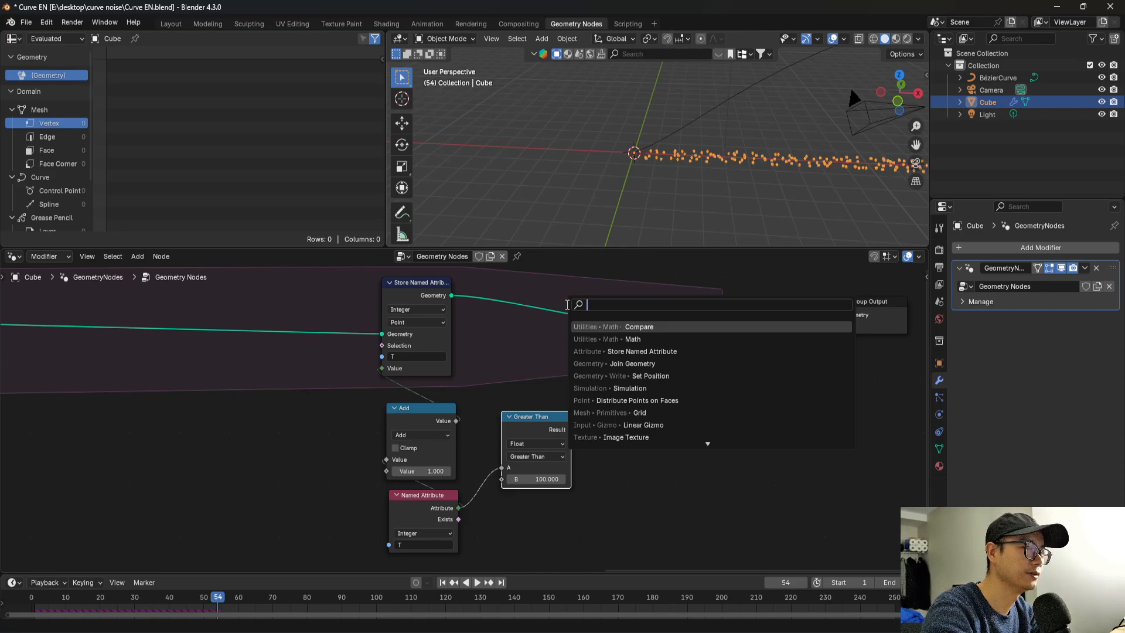
pyautogui.write('delt')
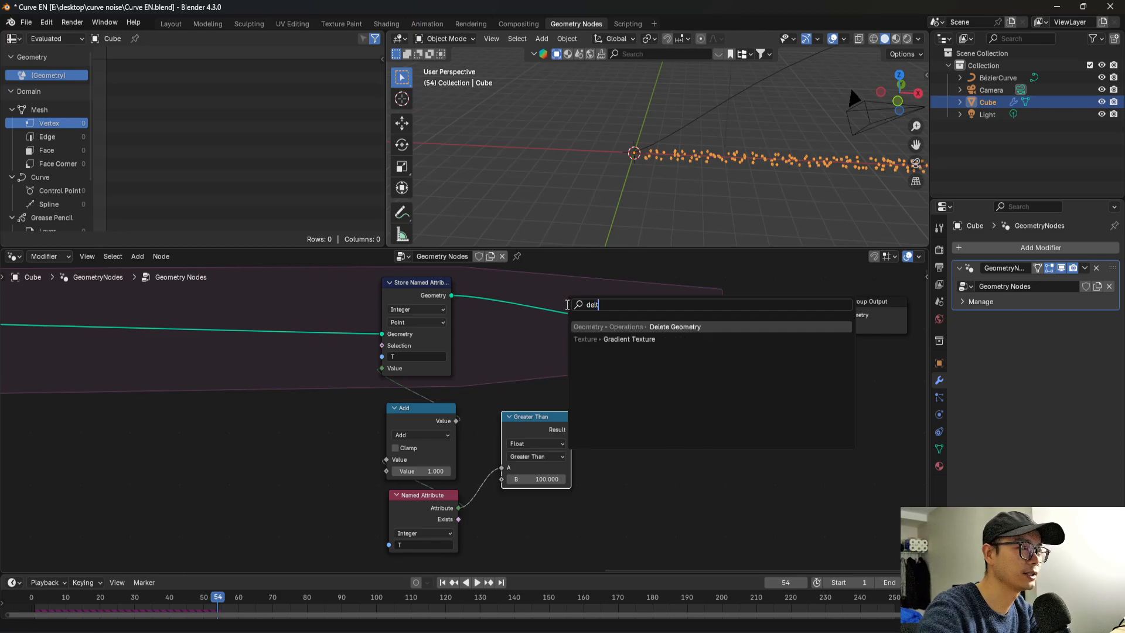
pyautogui.press('Return')
pyautogui.click(586, 350)
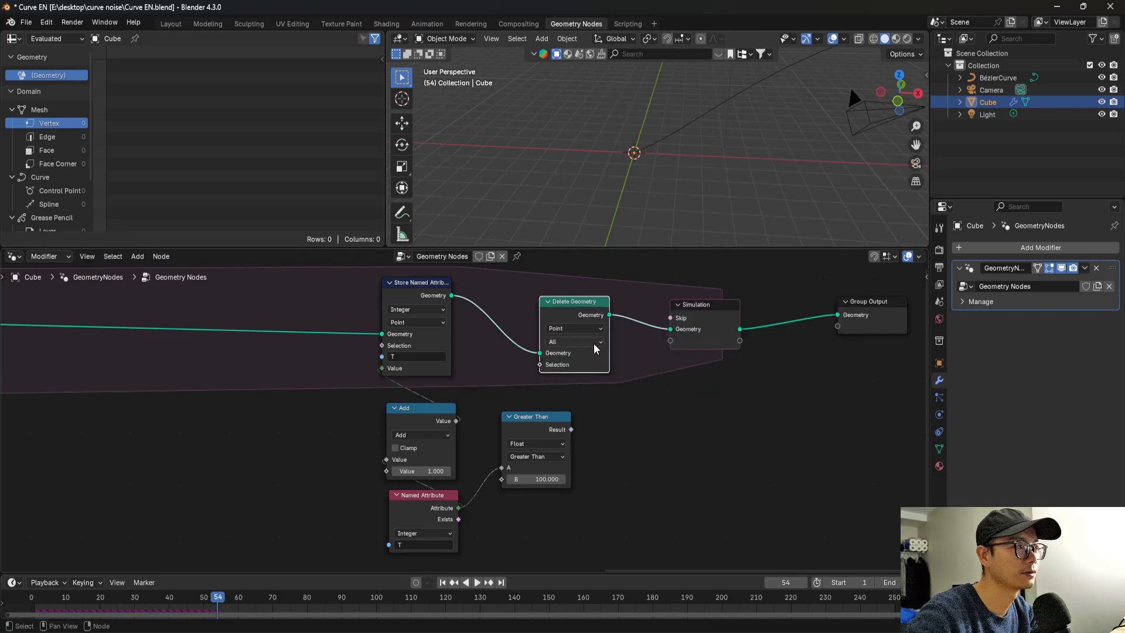
pyautogui.scroll(1, 580, 355)
pyautogui.moveTo(589, 431); pyautogui.dragTo(613, 420)
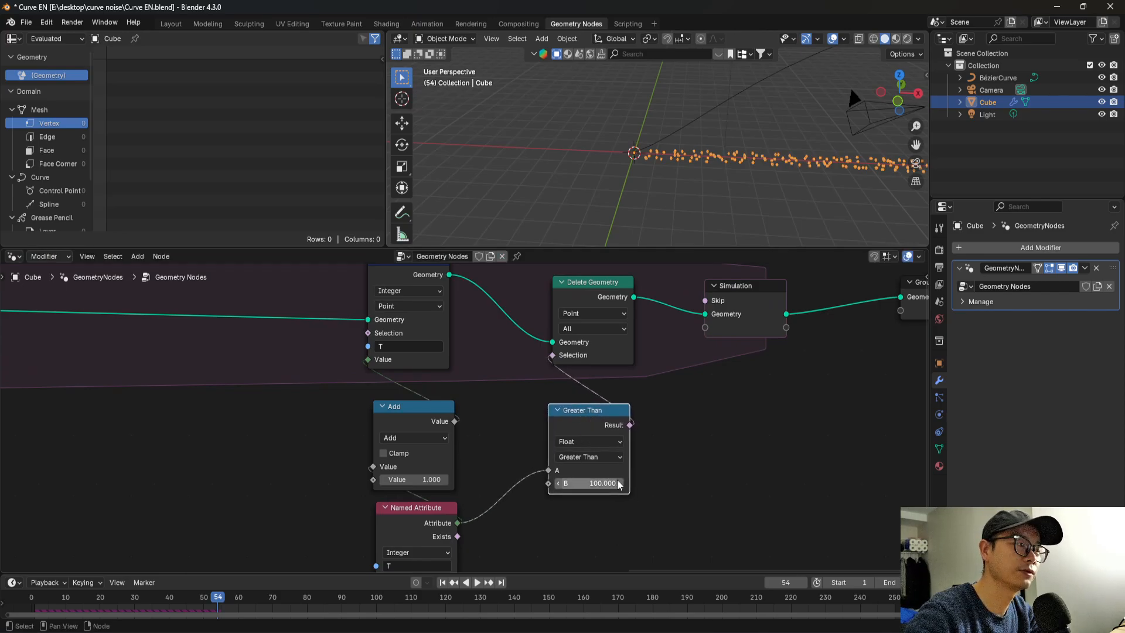
# Tidy the Greater Than, Delete Geometry and simulation output nodes into a compact layout and save the file.
pyautogui.scroll(2, 566, 471)
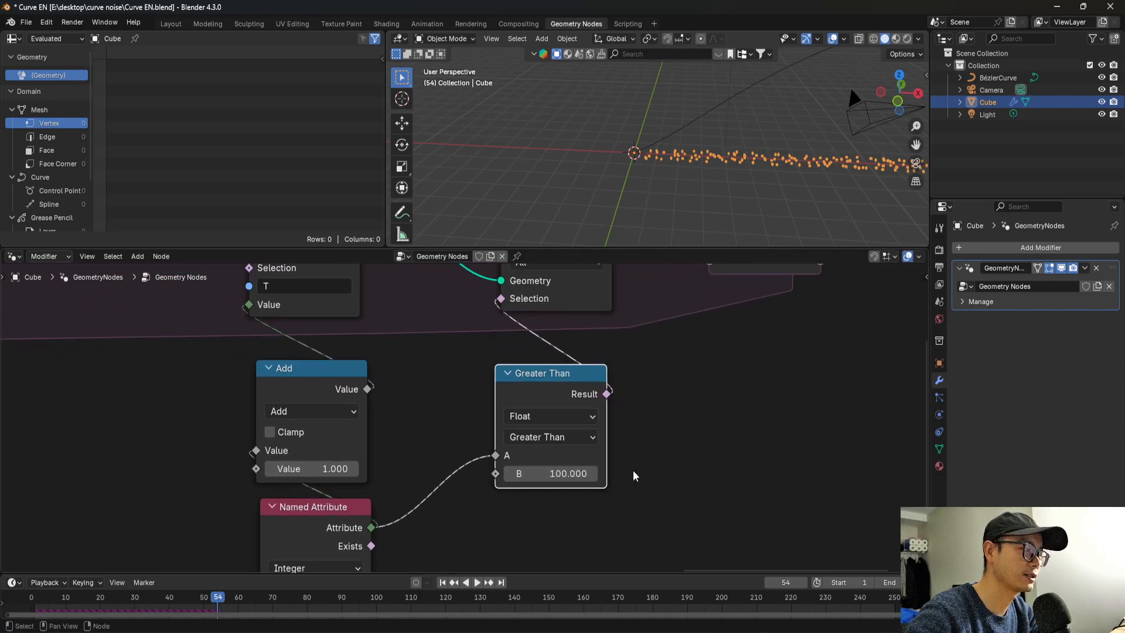
pyautogui.scroll(-2, 612, 468)
pyautogui.moveTo(546, 406); pyautogui.dragTo(559, 432, button='middle')
pyautogui.click(545, 328)
pyautogui.scroll(-2, 610, 381)
pyautogui.click(611, 372)
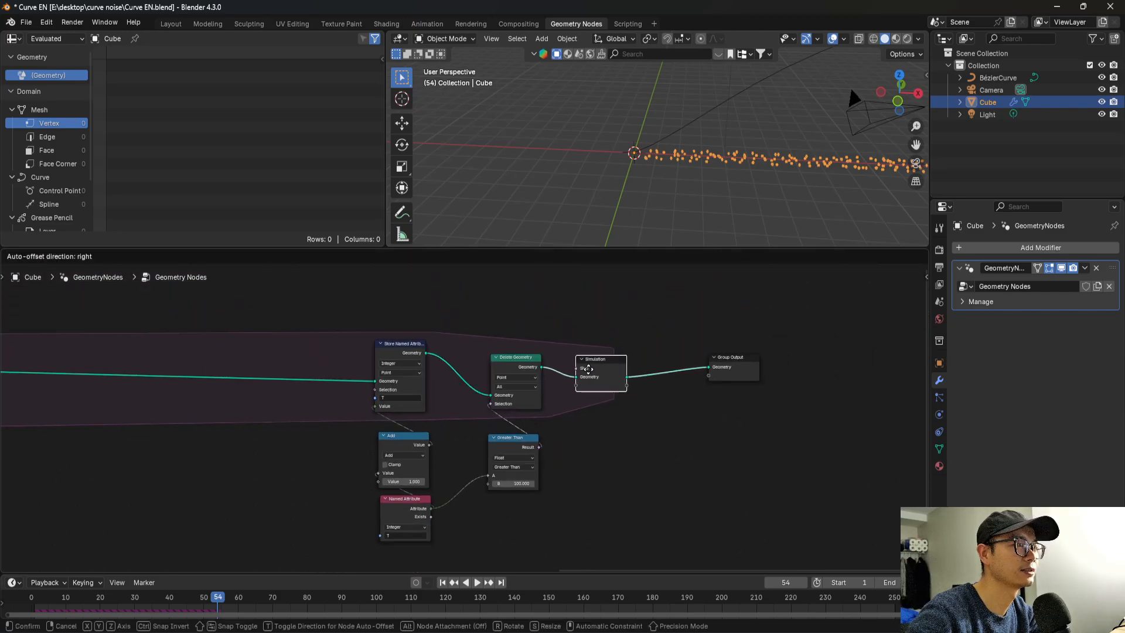
pyautogui.scroll(-2, 608, 387)
pyautogui.hotkey('ctrl', 's')
# Join the Store Named Attribute, Add, Named Attribute, Delete Geometry and Greater Than nodes in a new frame.
pyautogui.moveTo(471, 457); pyautogui.dragTo(821, 442, button='middle')
pyautogui.scroll(-3, 762, 445)
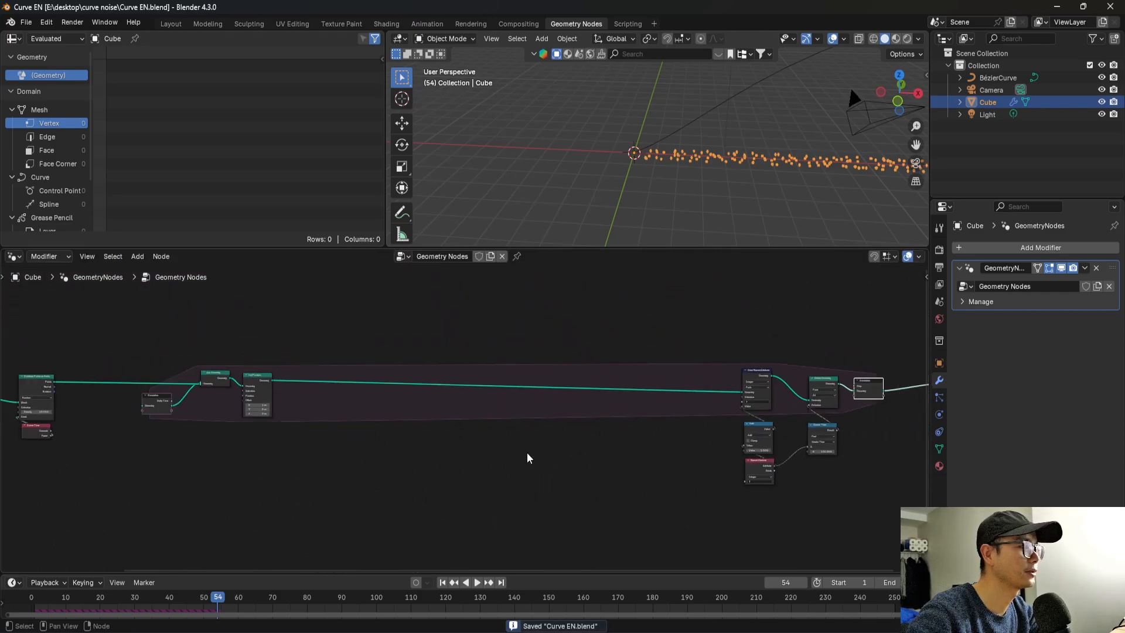
pyautogui.moveTo(671, 437); pyautogui.dragTo(339, 425, button='middle')
pyautogui.scroll(-1, 390, 351)
pyautogui.moveTo(391, 343); pyautogui.dragTo(503, 470)
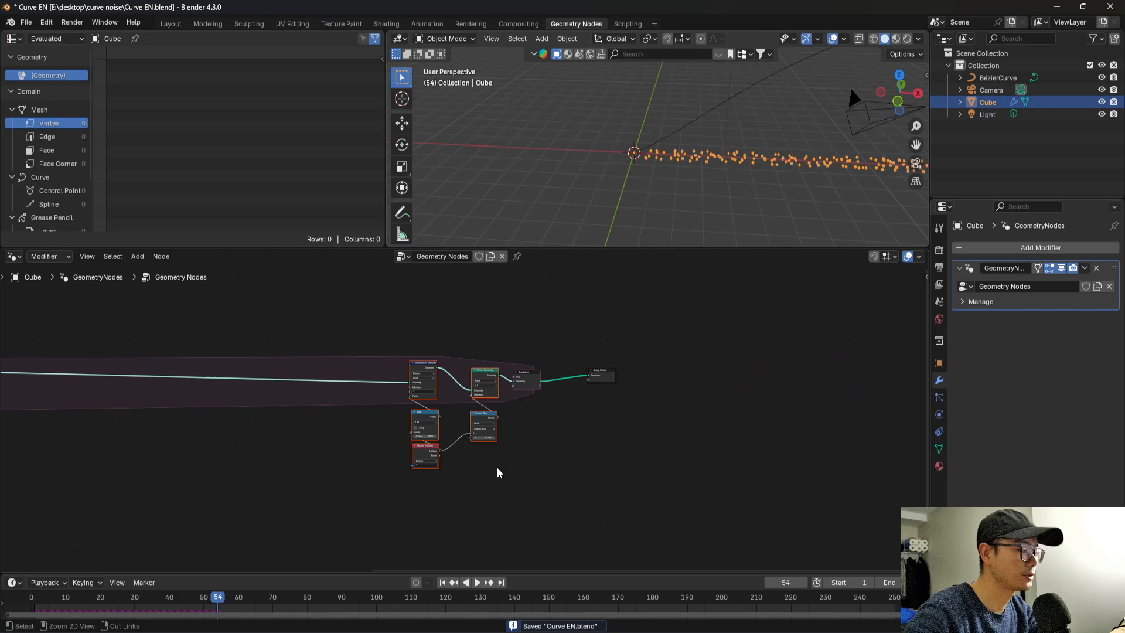
pyautogui.hotkey('ctrl', 'j')
# Label the new frame "control max point number".
pyautogui.scroll(3, 463, 406)
pyautogui.scroll(1, 453, 401)
pyautogui.rightClick(452, 297)
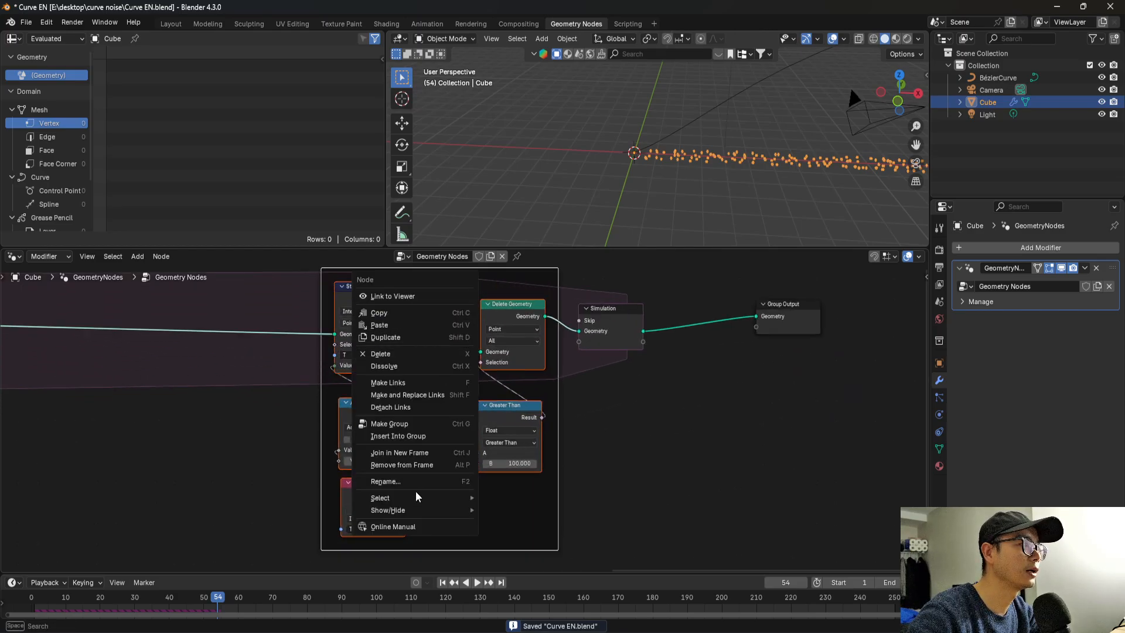
pyautogui.click(387, 482)
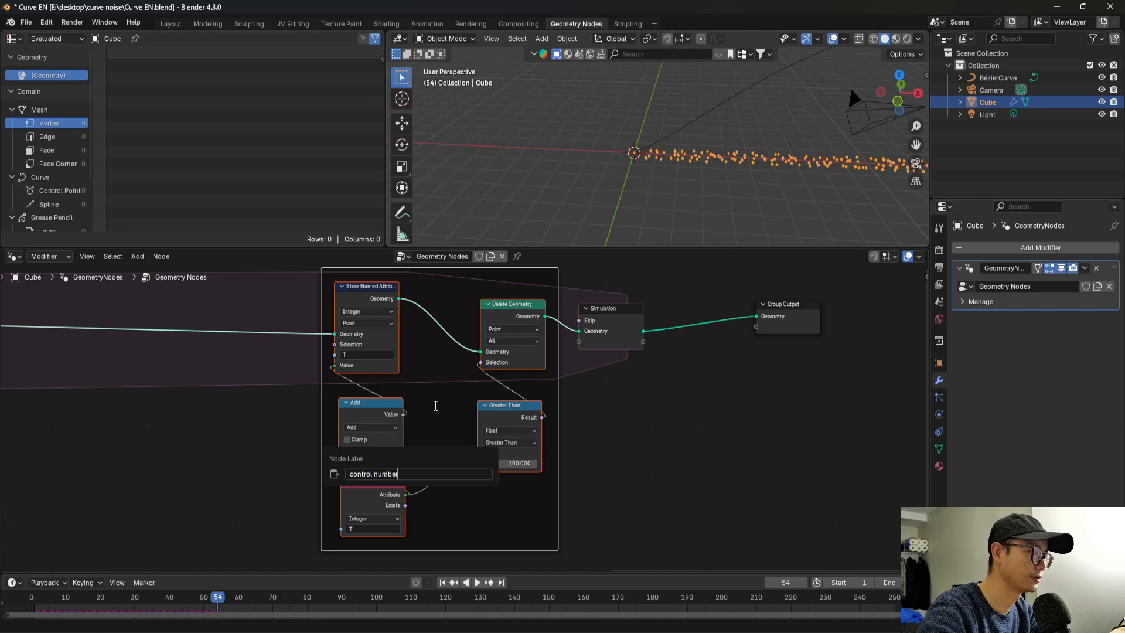
pyautogui.write('max ')
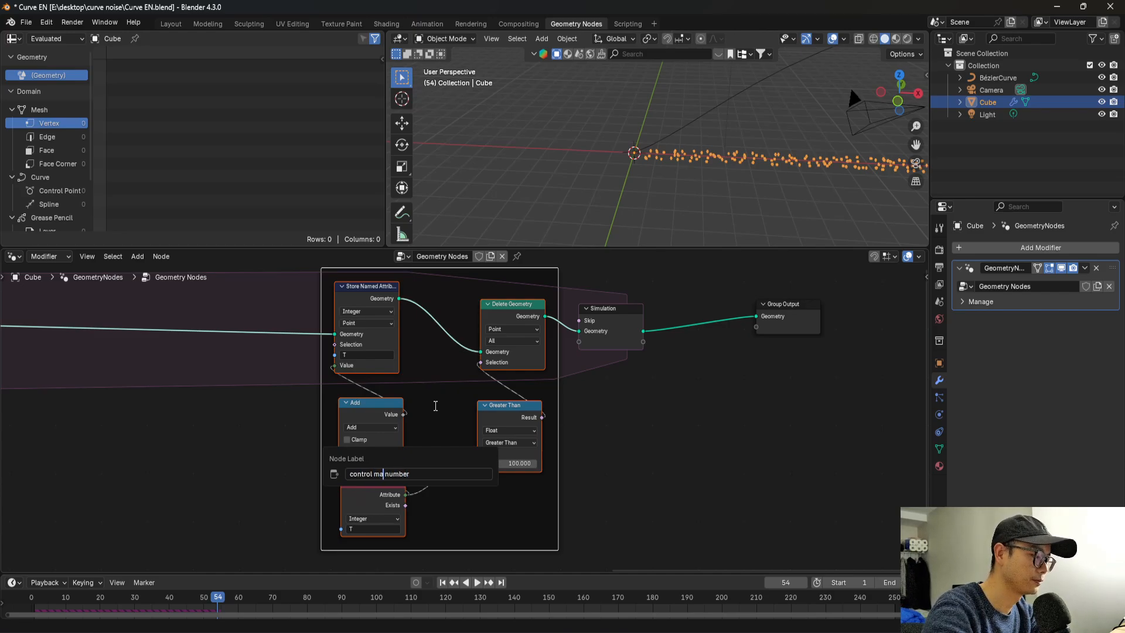
pyautogui.write('point')
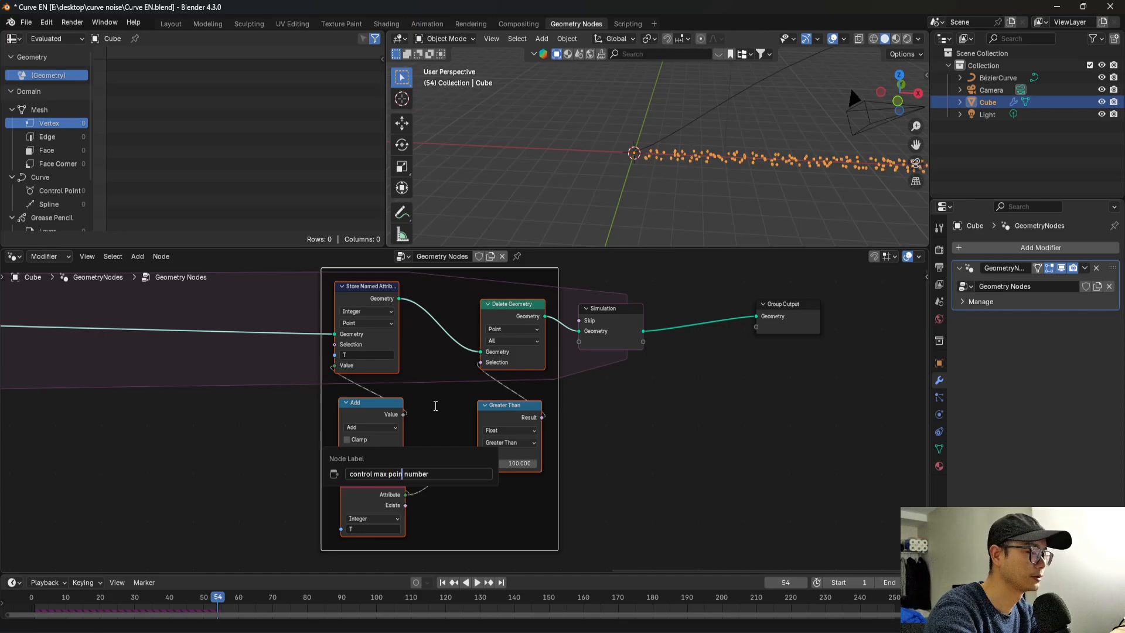
pyautogui.press('Return')
# Move the framed nodes, simulation output and Group Output farther from Set Position, and save the file.
pyautogui.scroll(-3, 428, 393)
pyautogui.moveTo(421, 379); pyautogui.dragTo(623, 382, button='middle')
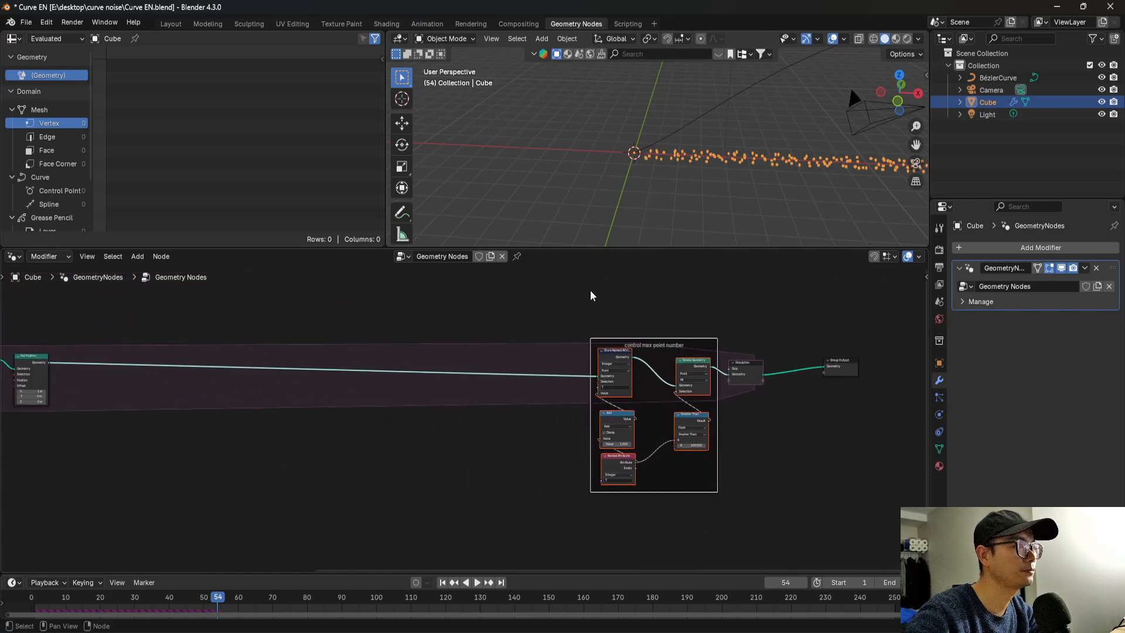
pyautogui.moveTo(579, 283); pyautogui.dragTo(877, 528)
pyautogui.moveTo(745, 371); pyautogui.dragTo(897, 370)
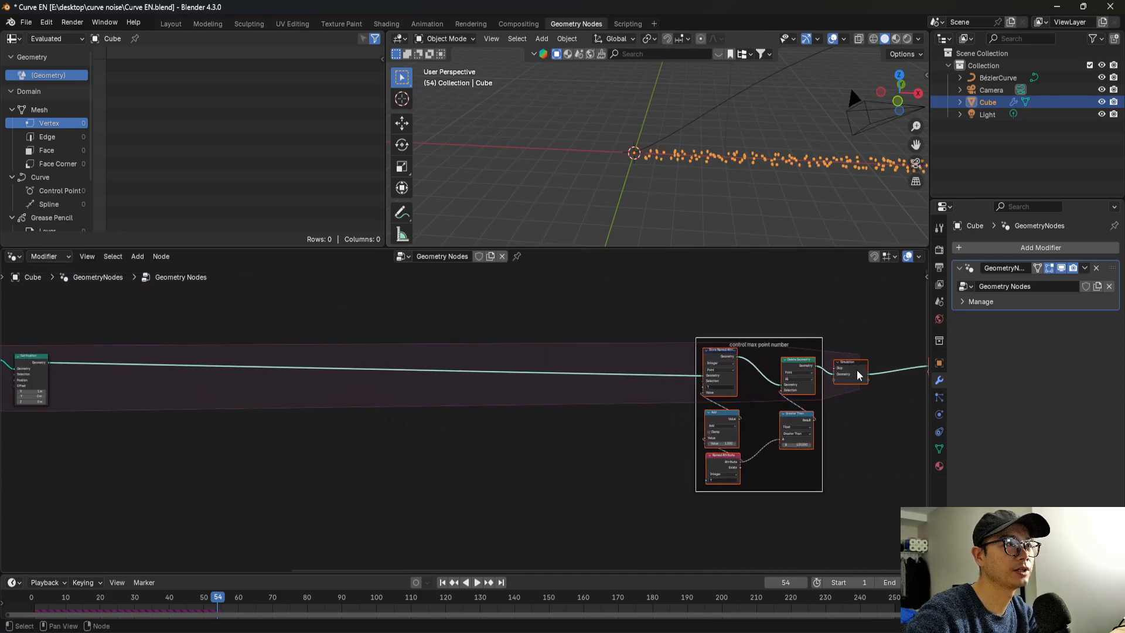
pyautogui.scroll(-3, 387, 403)
pyautogui.moveTo(376, 403); pyautogui.dragTo(703, 404, button='middle')
pyautogui.scroll(3, 575, 402)
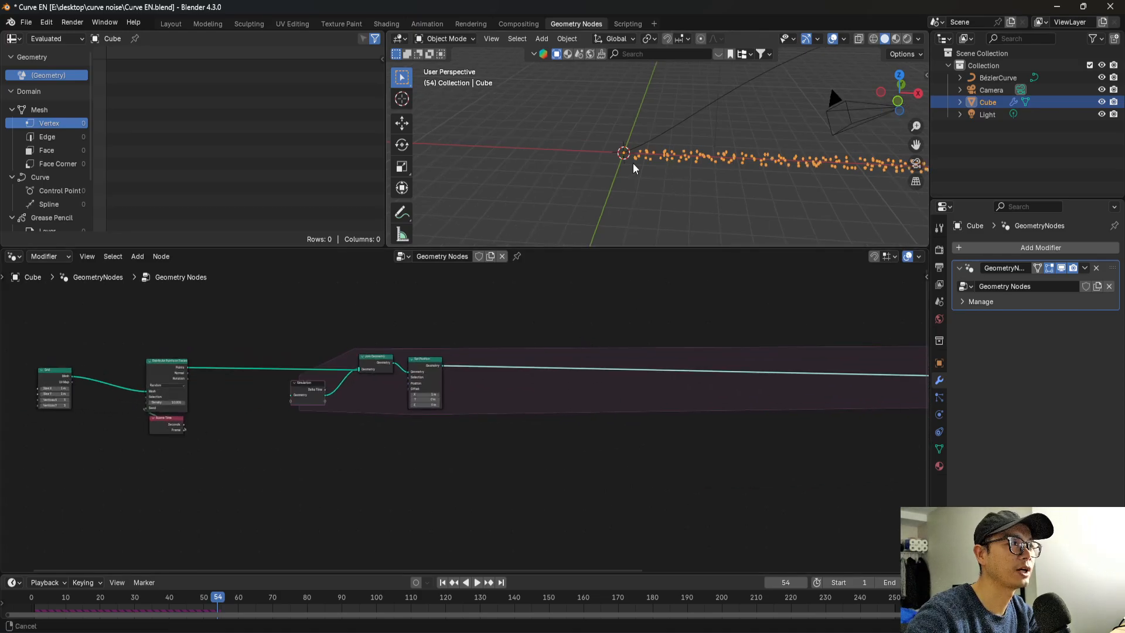
pyautogui.moveTo(592, 123); pyautogui.dragTo(558, 184, button='middle')
pyautogui.hotkey('ctrl', 's')
pyautogui.scroll(1, 558, 184)
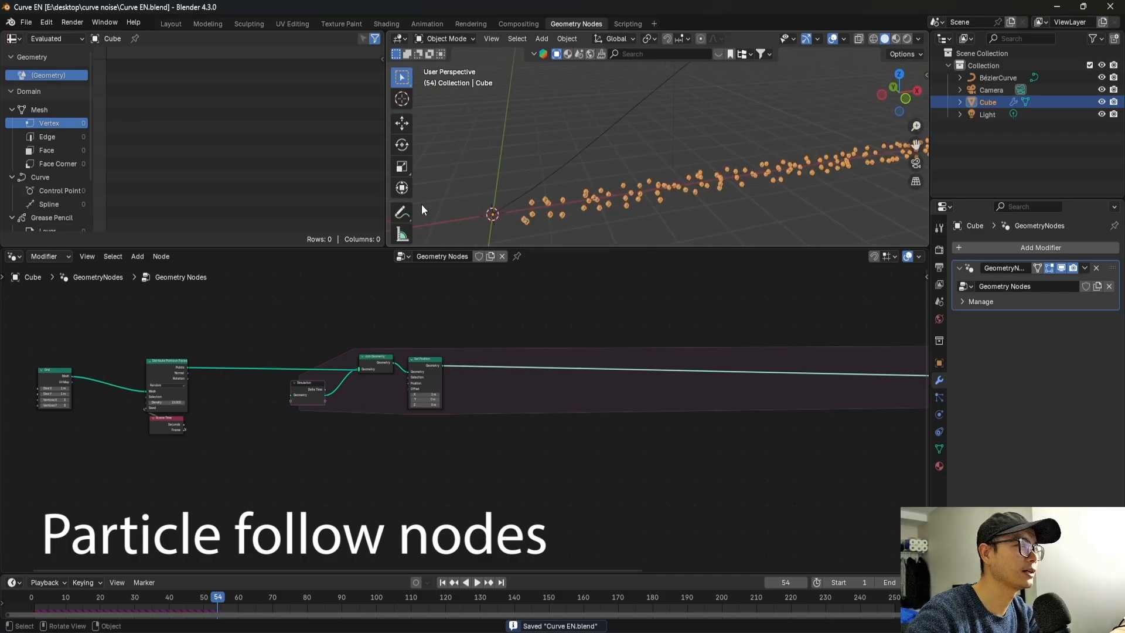
# Sketch annotation strokes in the viewport showing the intended particle path from the origin, and undo them.
pyautogui.click(402, 212)
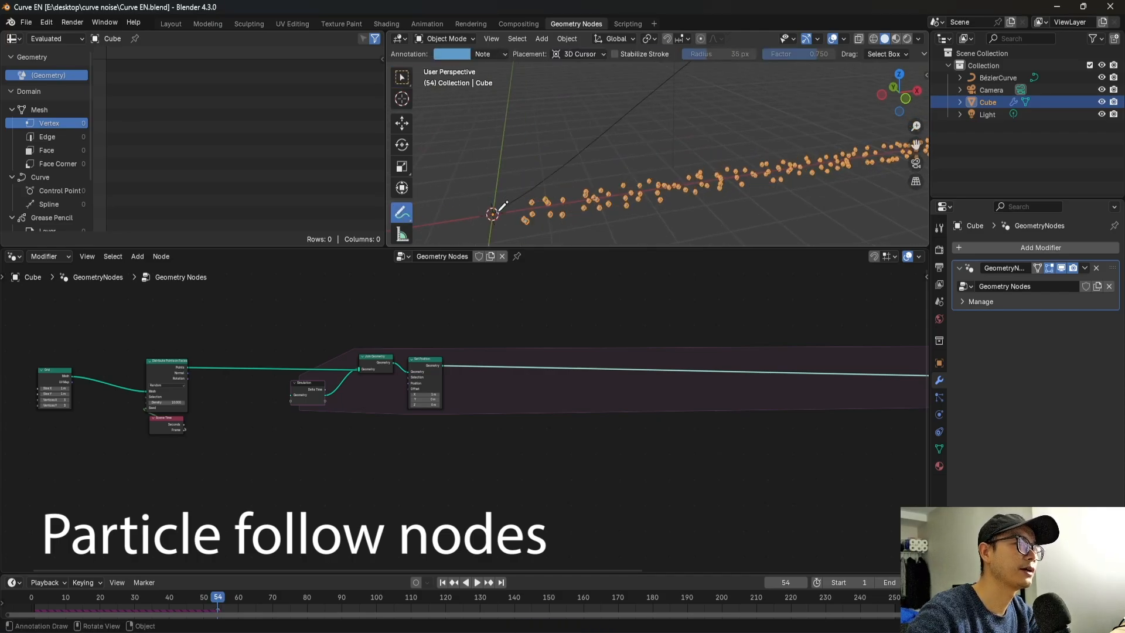
pyautogui.moveTo(496, 211); pyautogui.dragTo(660, 157)
pyautogui.moveTo(550, 172); pyautogui.dragTo(706, 66)
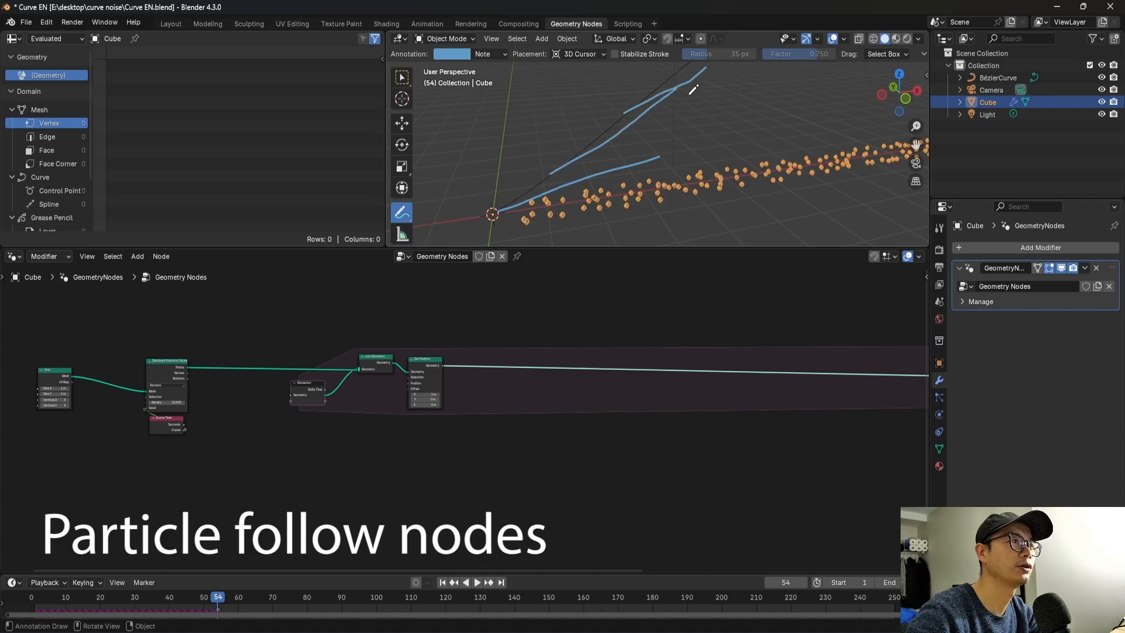
pyautogui.hotkey('ctrl', 'z')
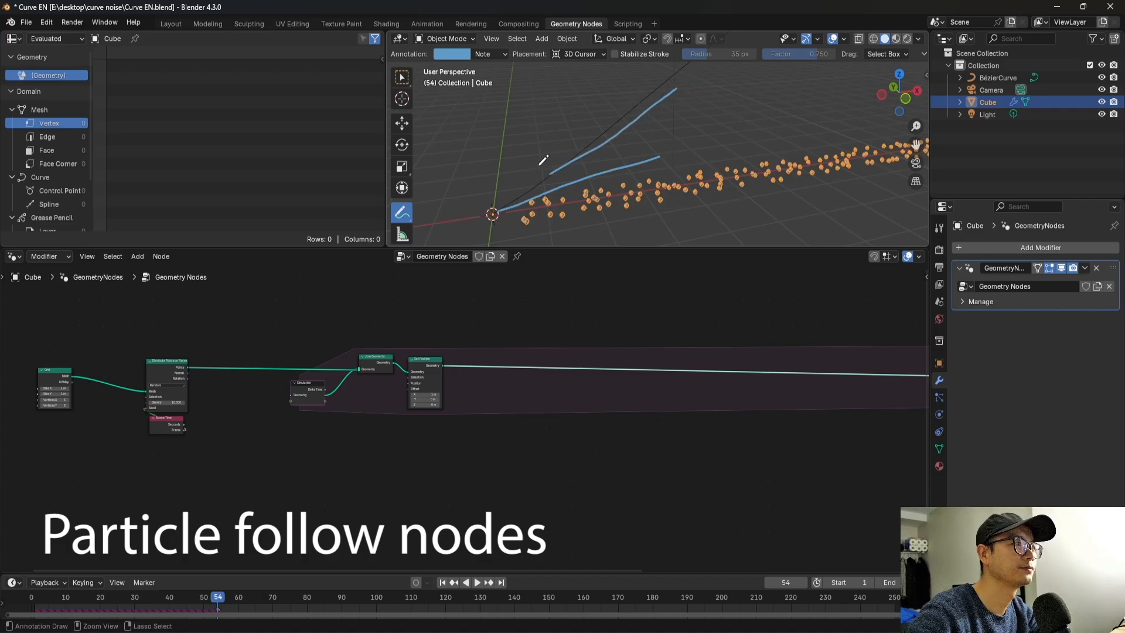
pyautogui.moveTo(522, 188)
pyautogui.mouseDown(button='middle')
pyautogui.moveTo(498, 205)
pyautogui.moveTo(508, 191)
pyautogui.mouseUp(button='middle')
pyautogui.hotkey('ctrl', 'z')
pyautogui.hotkey('ctrl', 'z')
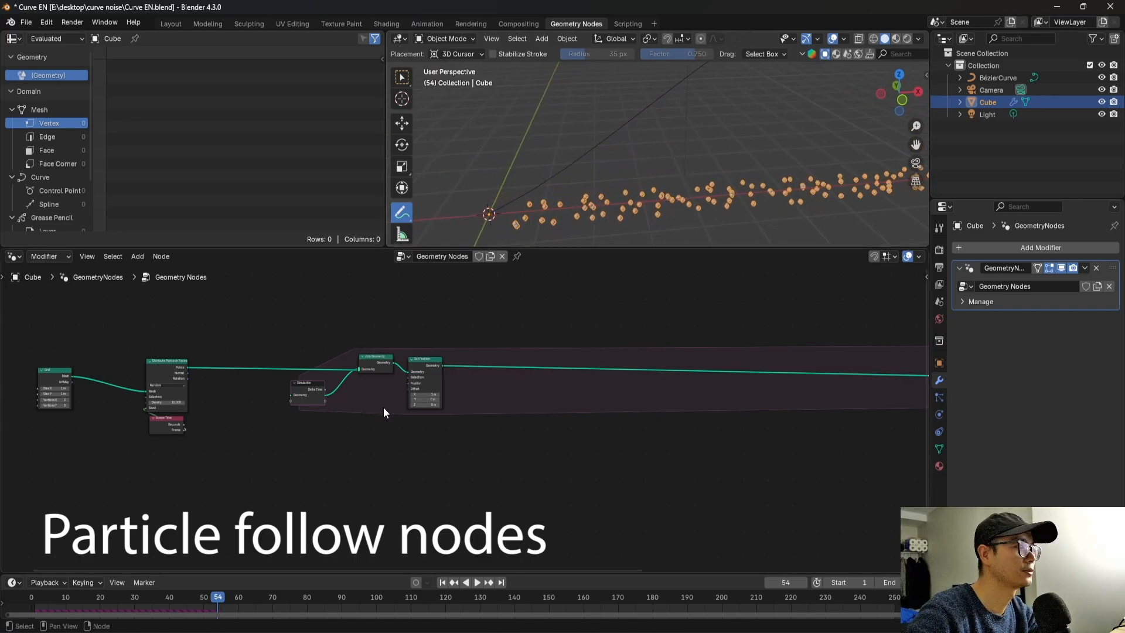
# Bring the BézierCurve object into the node tree as an Object Info node and set it to Relative.
pyautogui.scroll(-2, 383, 407)
pyautogui.moveTo(1012, 77); pyautogui.dragTo(298, 494)
pyautogui.scroll(3, 313, 504)
pyautogui.moveTo(331, 508); pyautogui.dragTo(414, 431, button='middle')
pyautogui.scroll(5, 415, 435)
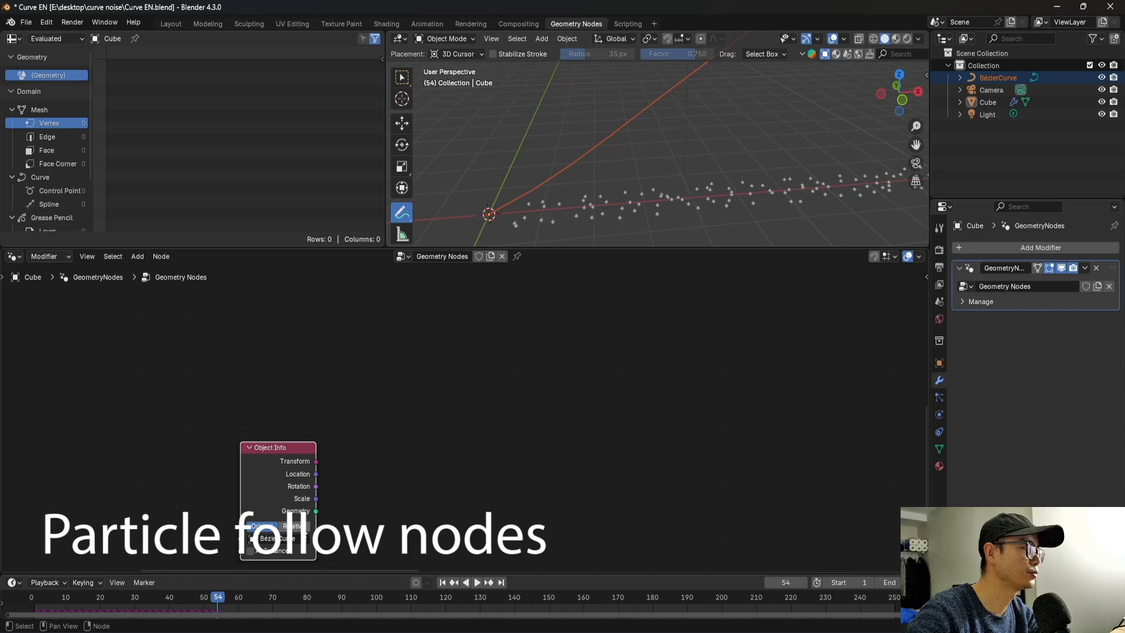
pyautogui.click(296, 526)
pyautogui.scroll(-3, 319, 497)
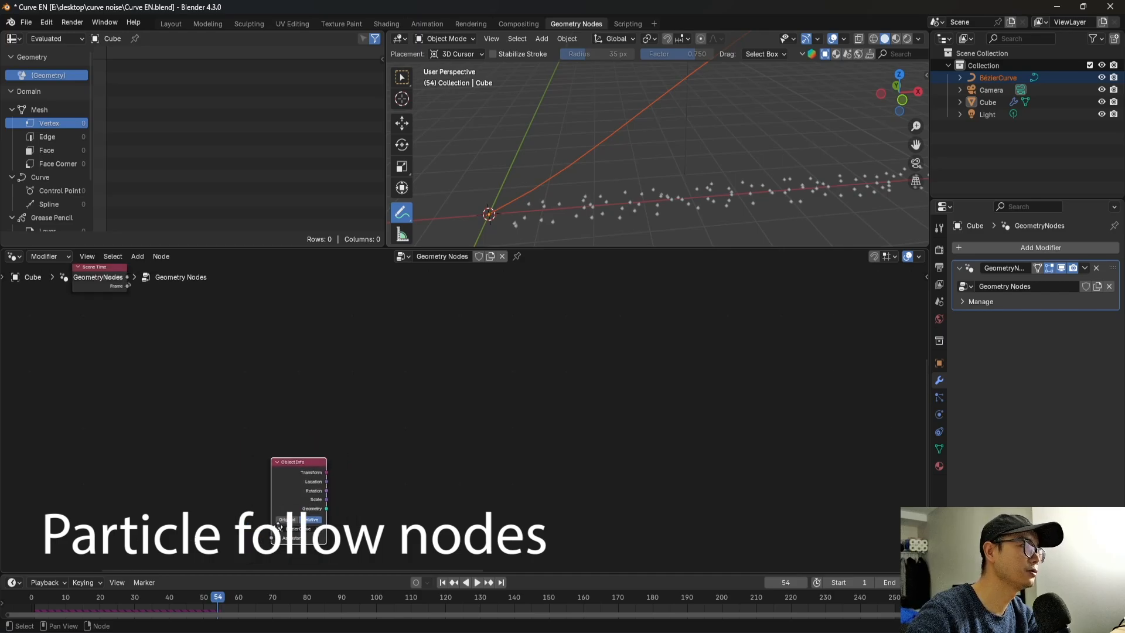
pyautogui.moveTo(536, 179); pyautogui.dragTo(514, 198, button='middle')
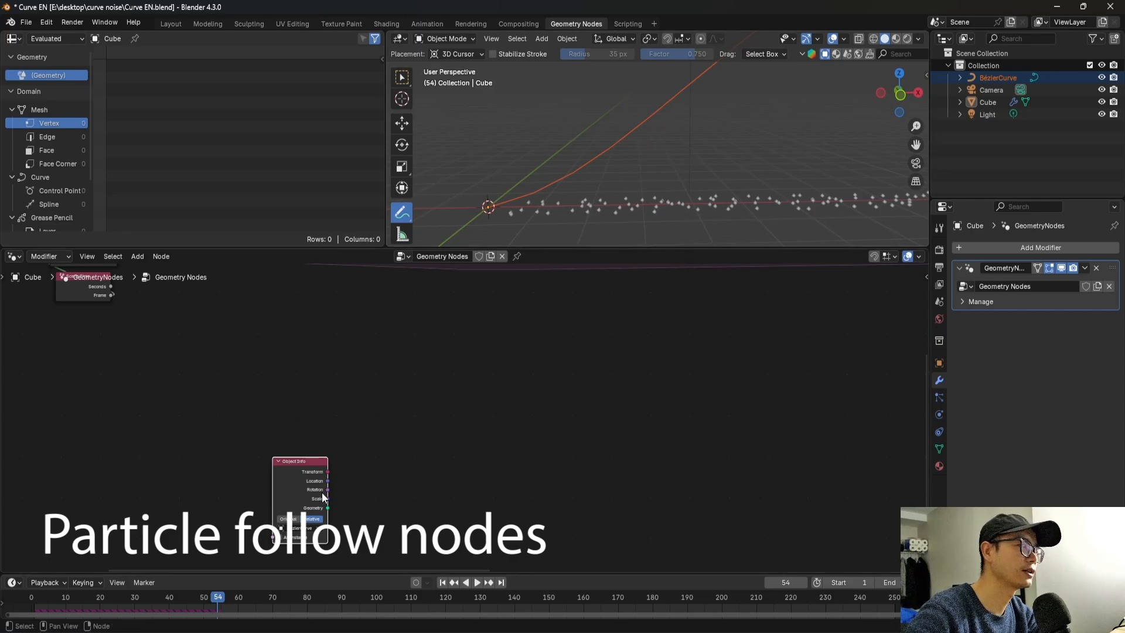
# Add a Resample Curve node fed by the Geometry output of the BézierCurve Object Info node.
pyautogui.scroll(1, 322, 493)
pyautogui.scroll(2, 316, 521)
pyautogui.moveTo(317, 521); pyautogui.dragTo(298, 504, button='middle')
pyautogui.scroll(1, 319, 520)
pyautogui.moveTo(288, 506); pyautogui.dragTo(330, 482)
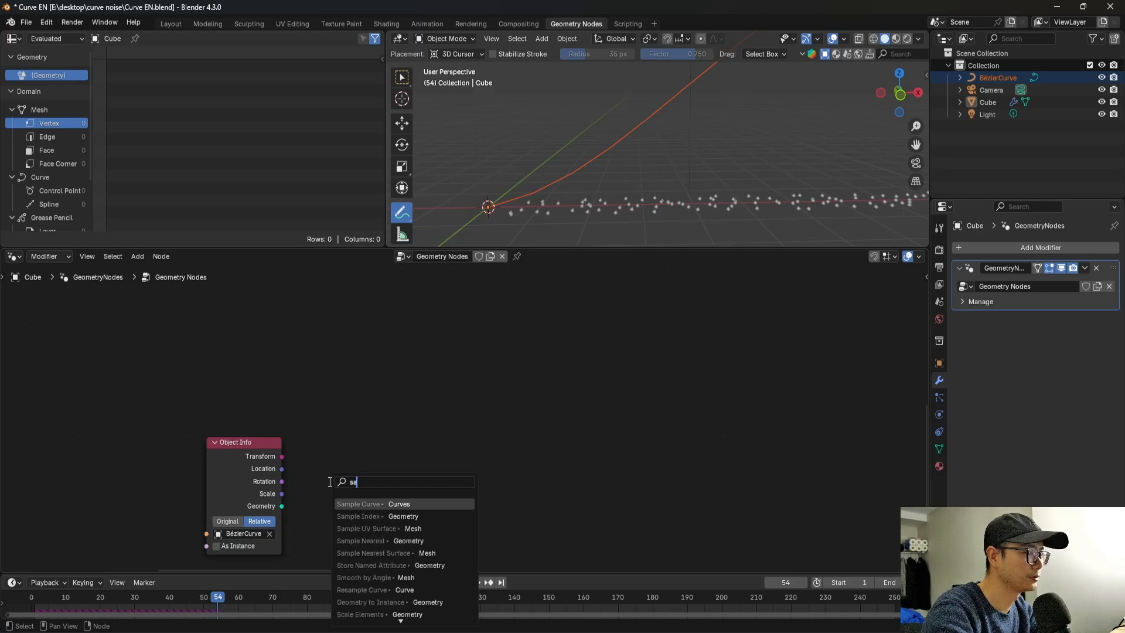
pyautogui.write('resam')
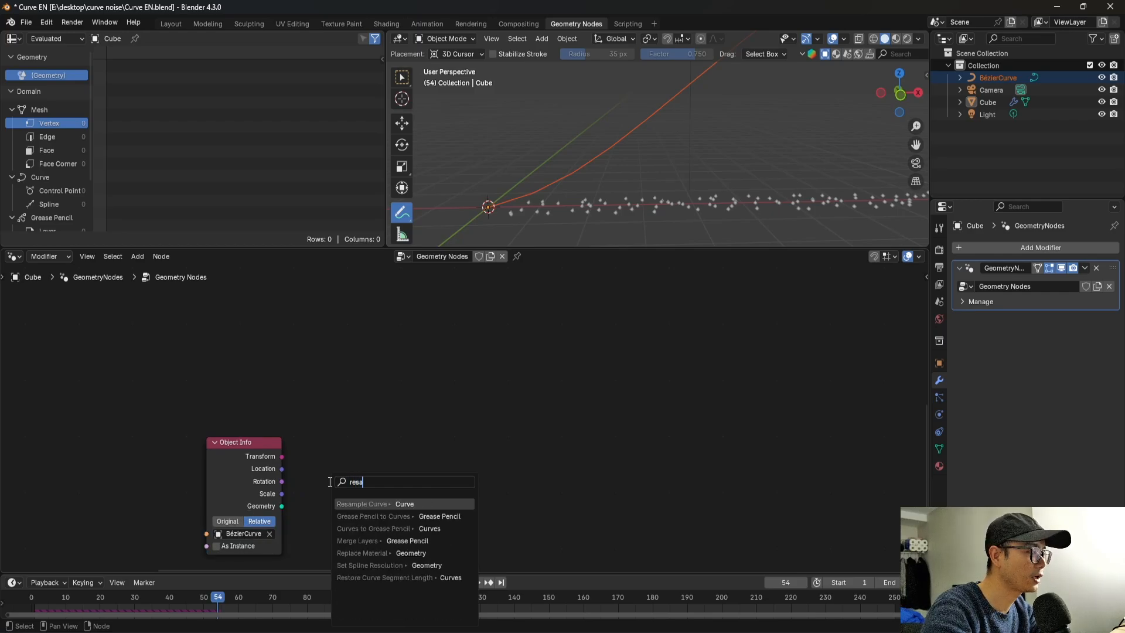
pyautogui.click(388, 504)
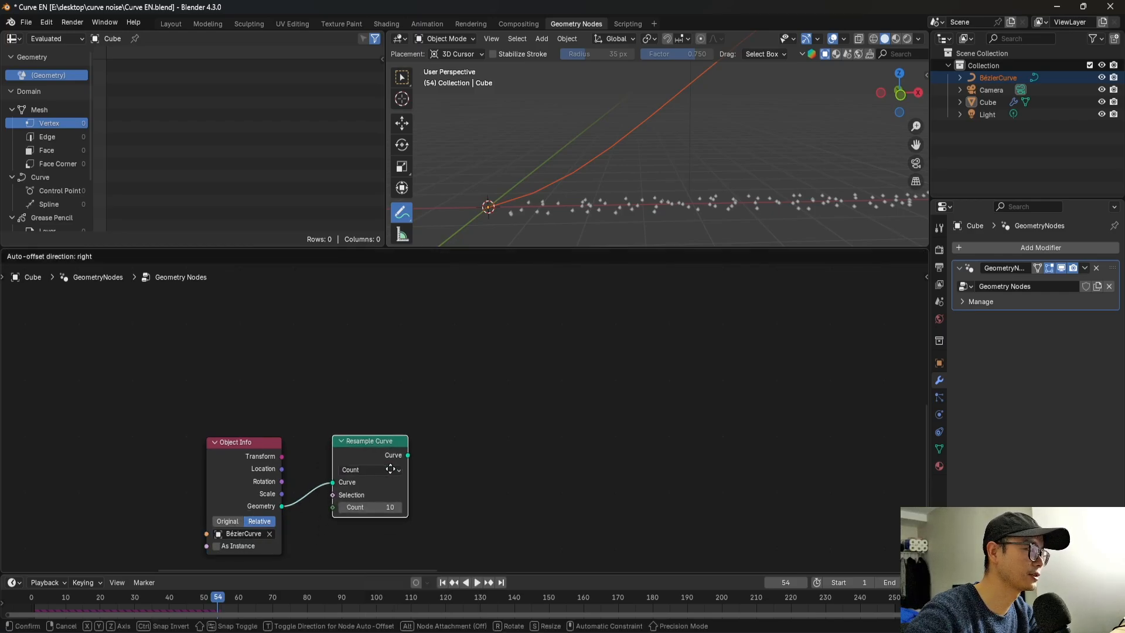
pyautogui.scroll(-1, 576, 211)
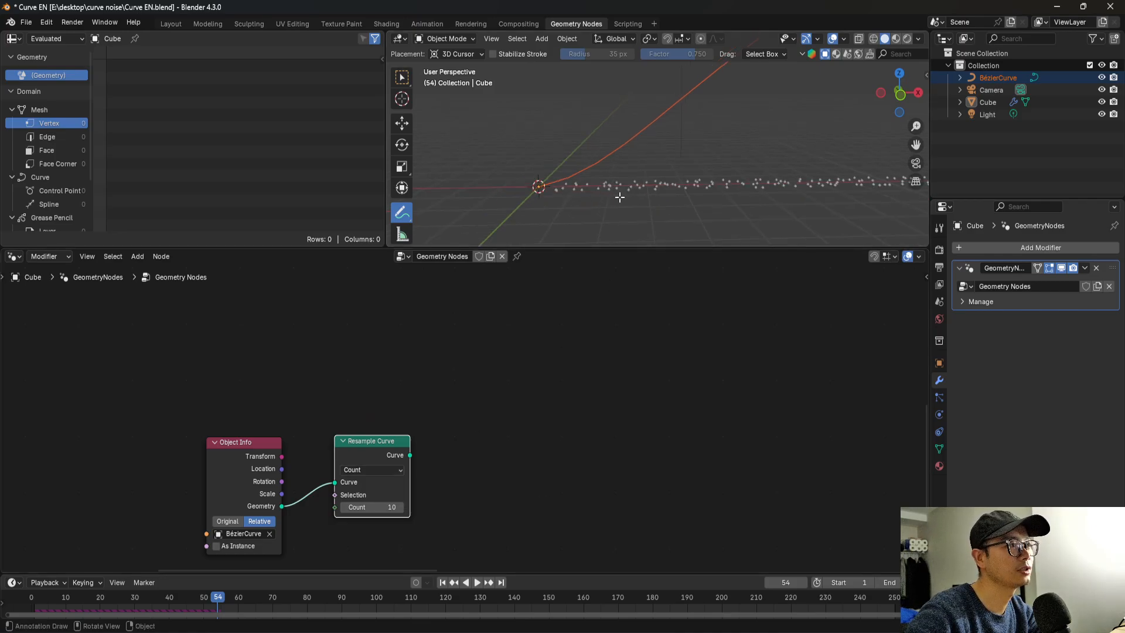
pyautogui.press('Tab')
pyautogui.scroll(-1, 611, 196)
pyautogui.moveTo(656, 135); pyautogui.dragTo(694, 122, button='middle')
pyautogui.press('Tab')
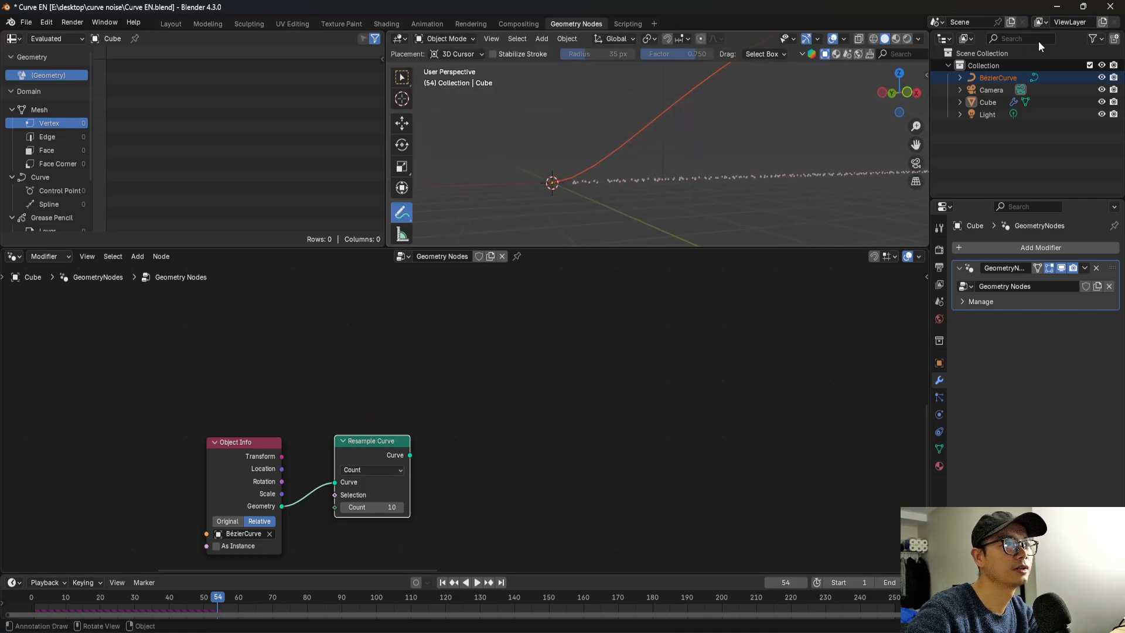
# Reposition the Resample Curve node beside the Object Info node and save the file.
pyautogui.moveTo(377, 441); pyautogui.dragTo(375, 457)
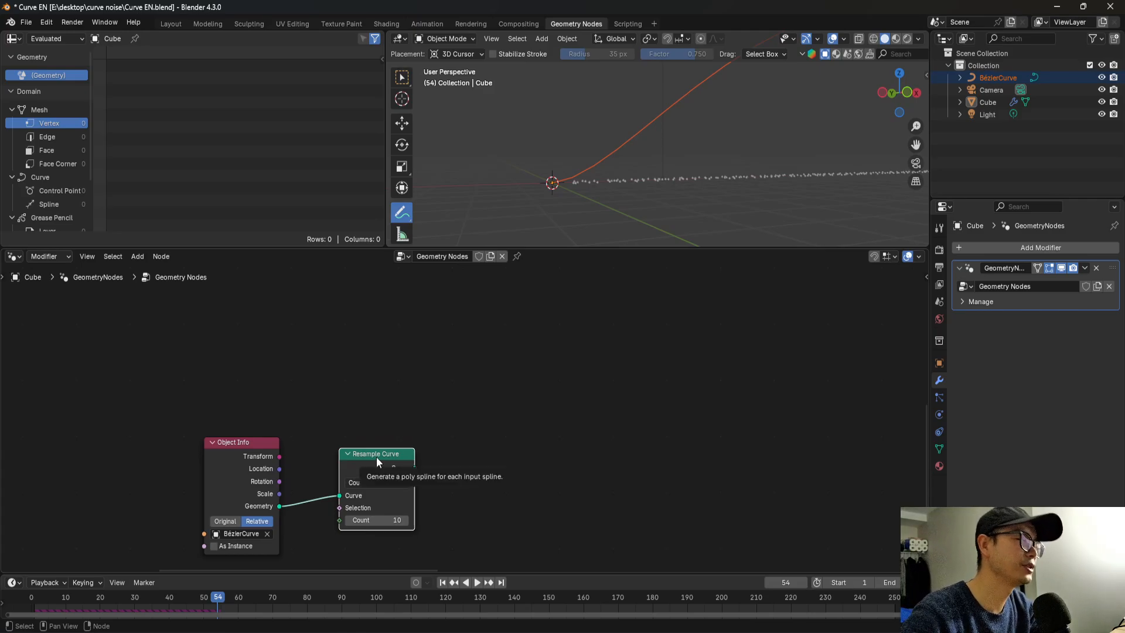
pyautogui.moveTo(610, 170)
pyautogui.mouseDown(button='middle')
pyautogui.moveTo(624, 184)
pyautogui.moveTo(616, 173)
pyautogui.mouseUp(button='middle')
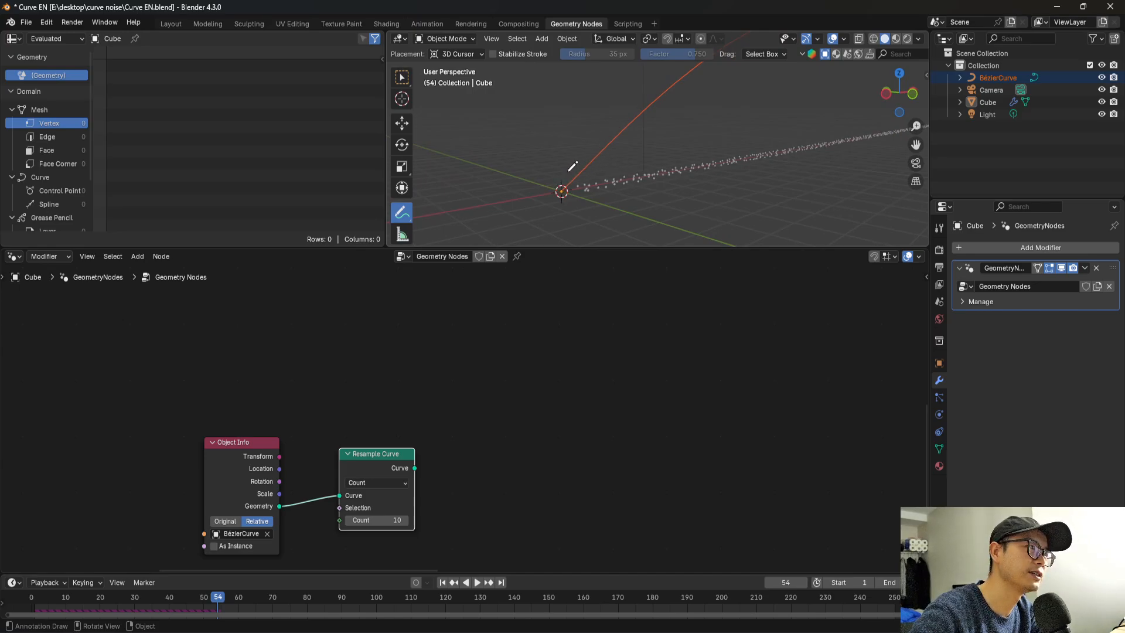
pyautogui.moveTo(406, 507); pyautogui.dragTo(416, 477, button='middle')
pyautogui.scroll(1, 416, 478)
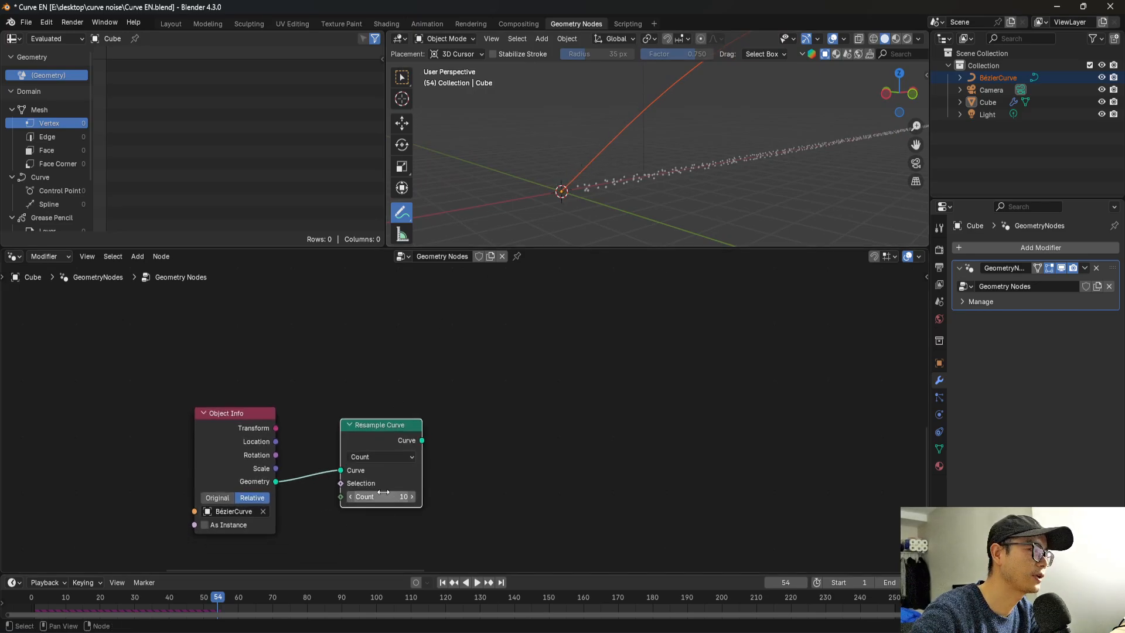
pyautogui.moveTo(394, 434); pyautogui.dragTo(419, 443)
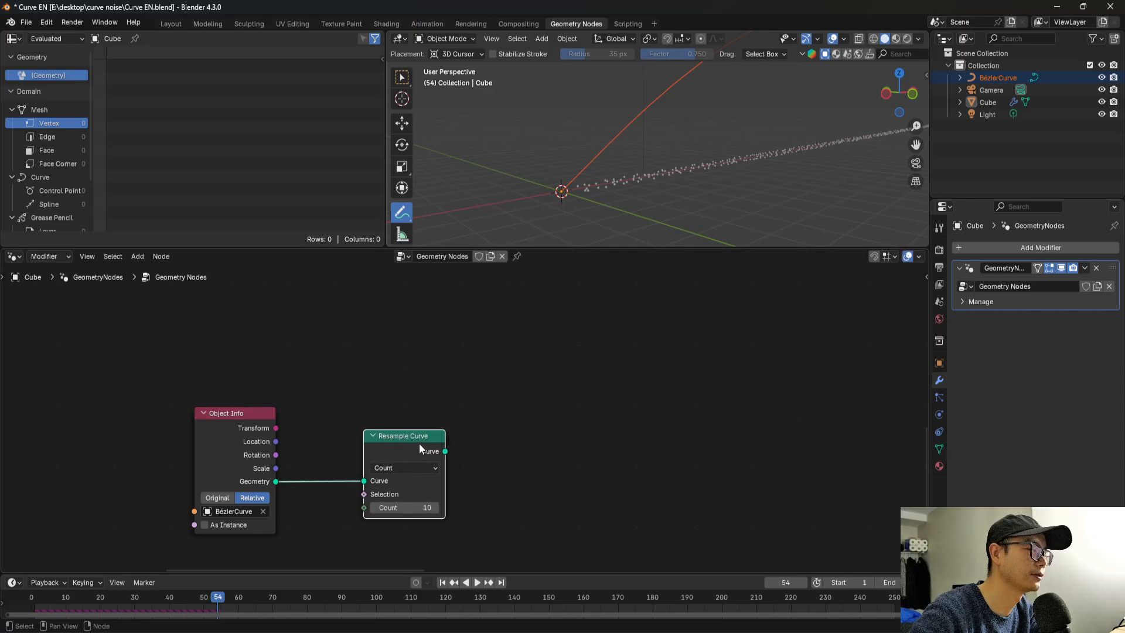
pyautogui.scroll(-1, 420, 443)
pyautogui.moveTo(420, 443); pyautogui.dragTo(376, 445, button='middle')
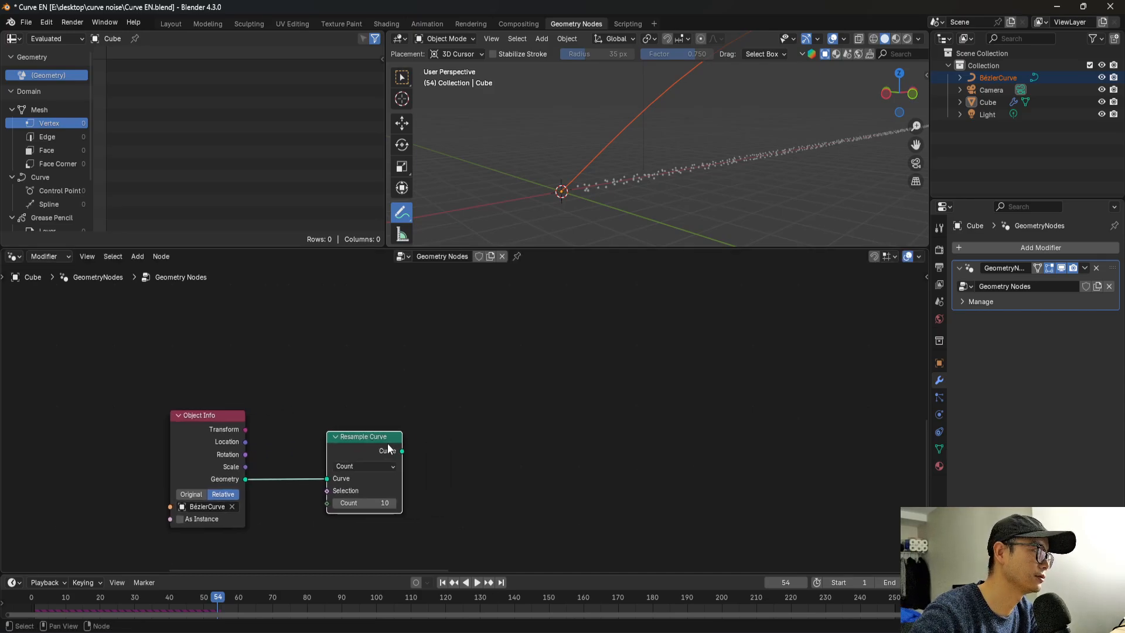
pyautogui.hotkey('ctrl', 's')
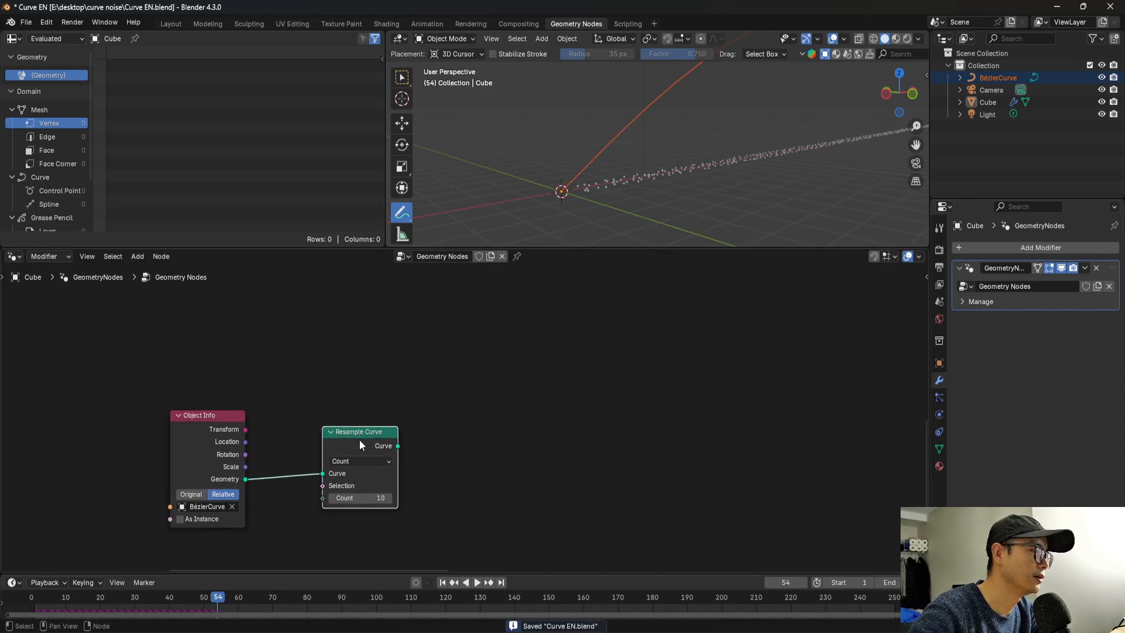
# Add a Store Named Attribute node fed by the Curve output of the Resample Curve node.
pyautogui.scroll(1, 376, 462)
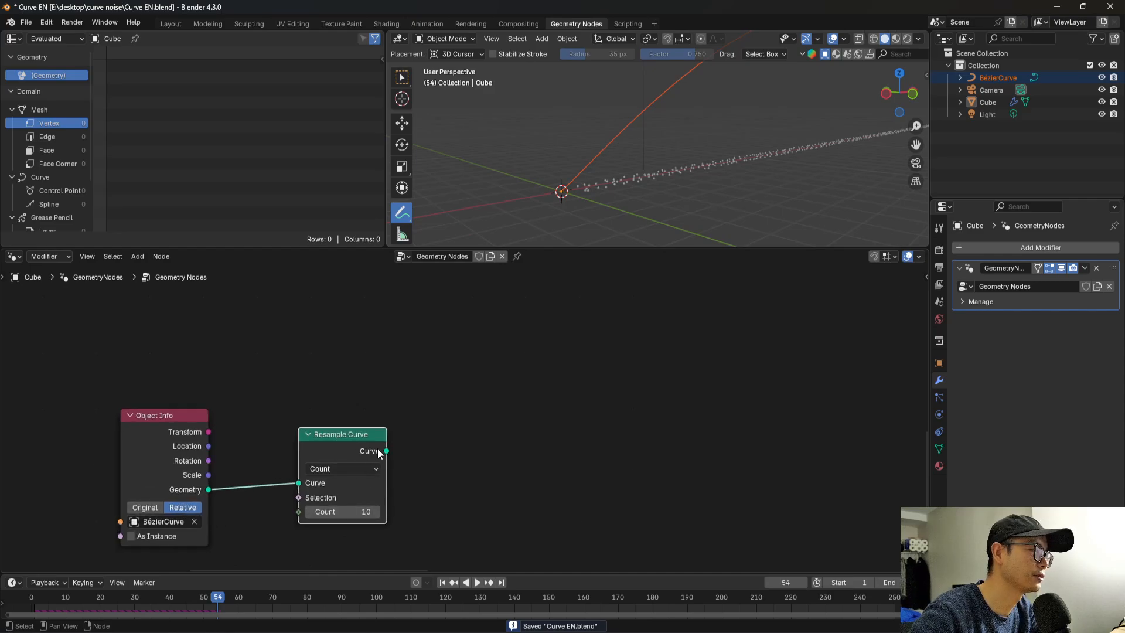
pyautogui.moveTo(386, 450); pyautogui.dragTo(453, 437)
pyautogui.moveTo(527, 422); pyautogui.dragTo(527, 423)
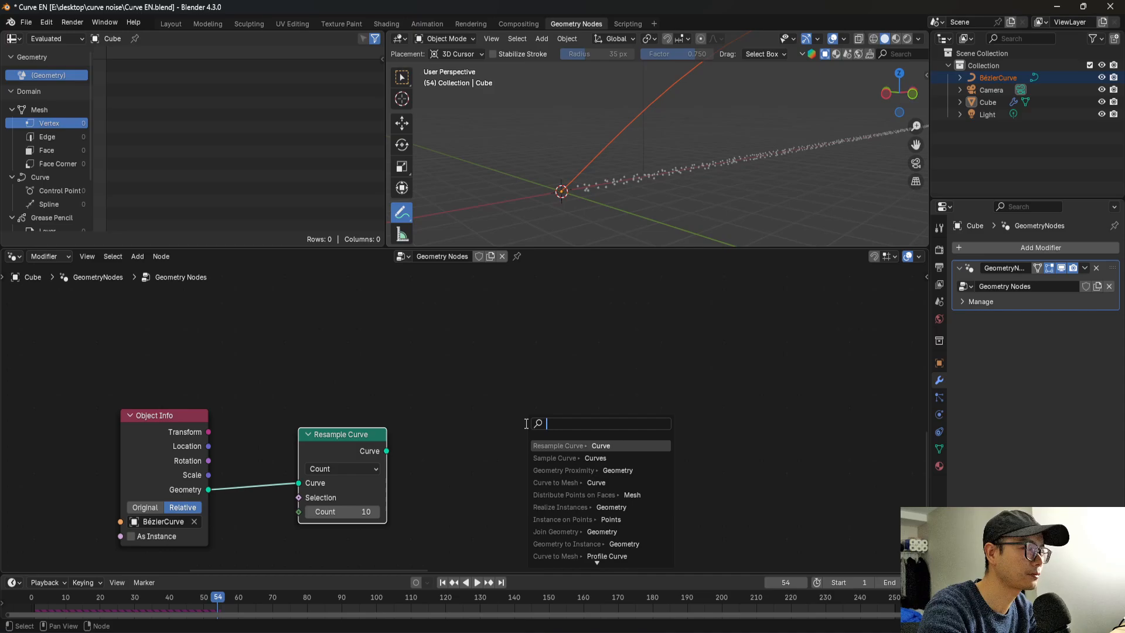
pyautogui.write('stor')
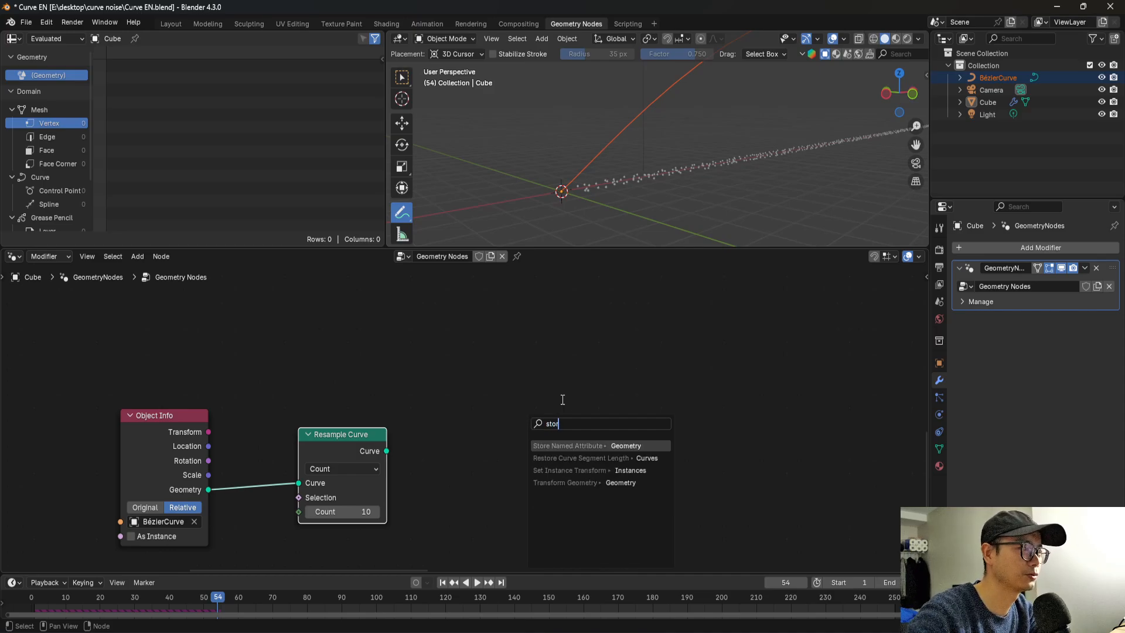
pyautogui.press('Return')
pyautogui.click(516, 413)
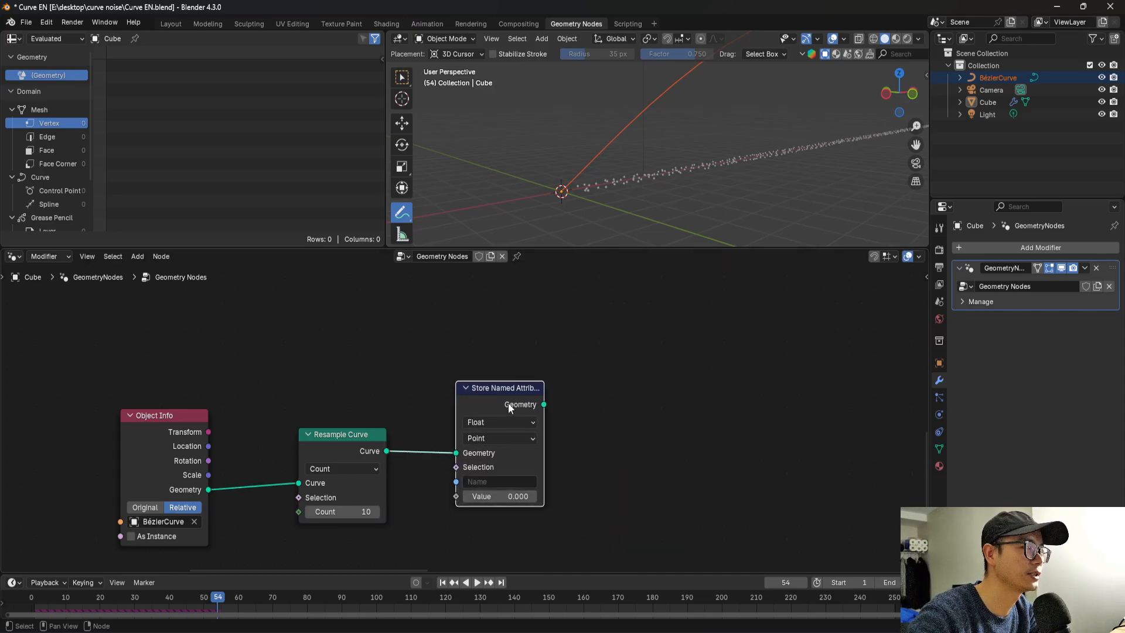
pyautogui.hotkey('shift', 'a')
pyautogui.write('na')
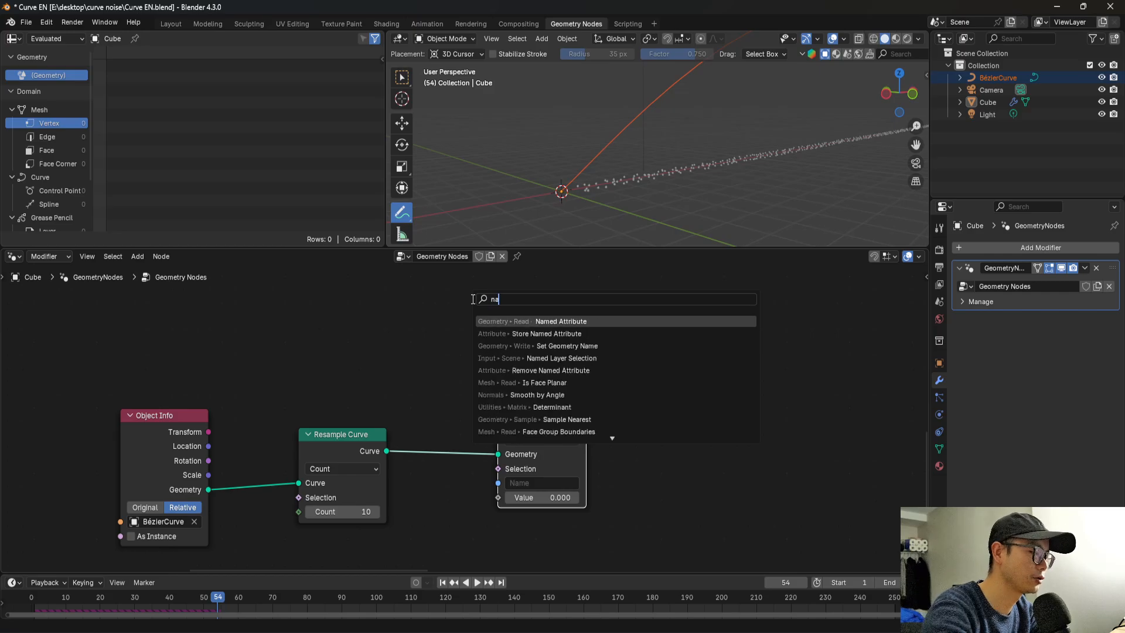
pyautogui.write('med')
pyautogui.press('Return')
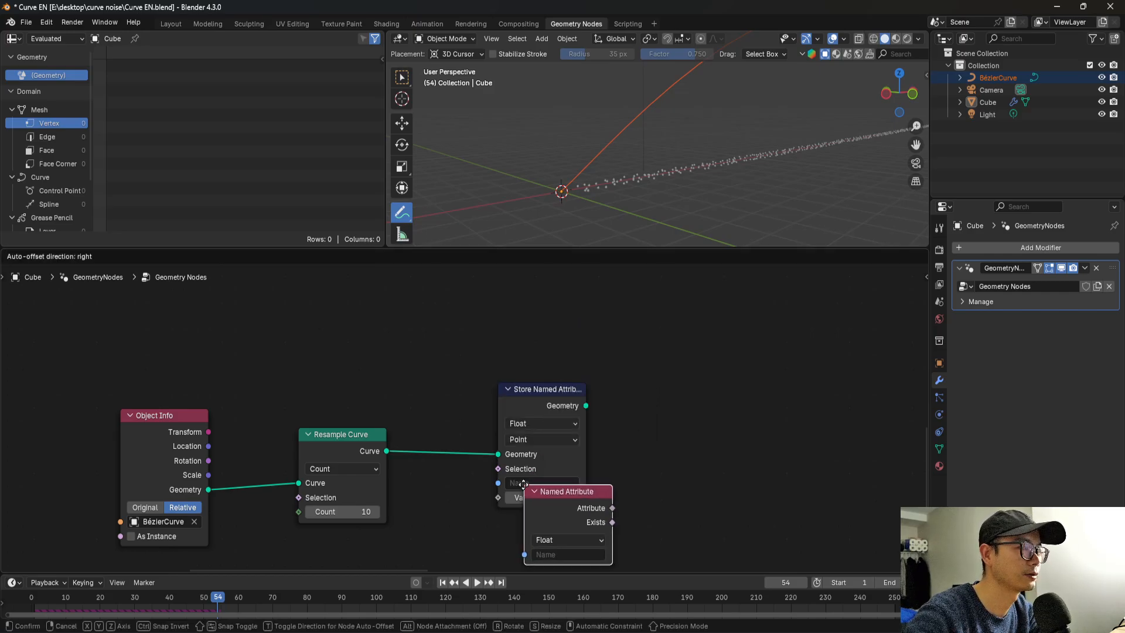
pyautogui.click(497, 520)
pyautogui.press('x')
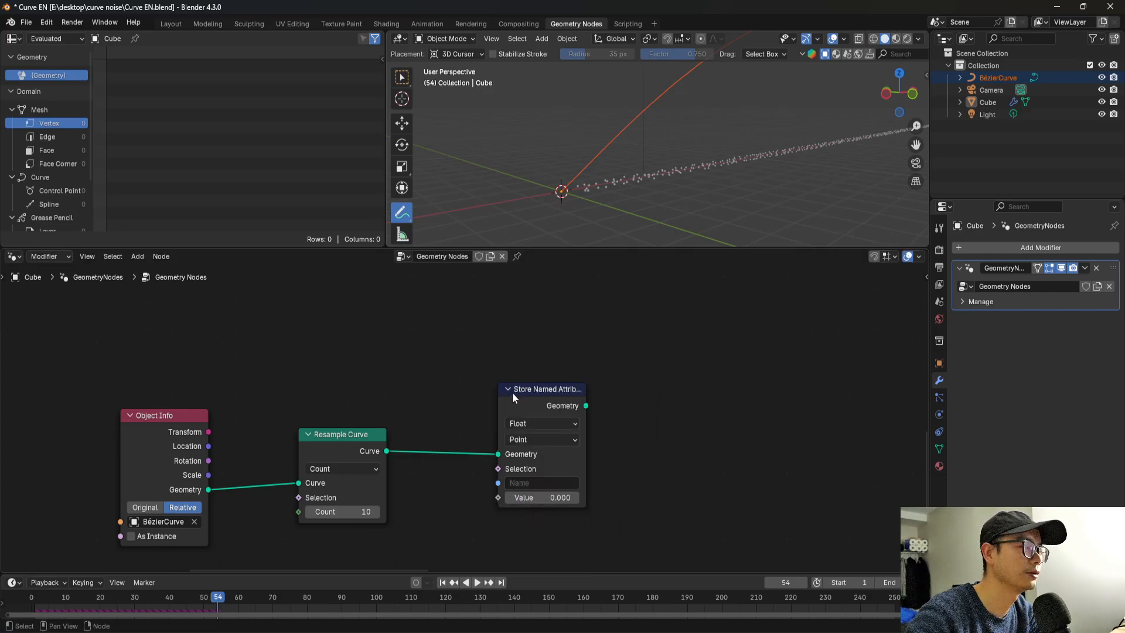
# Add a Curve Tangent node below Store Named Attribute and connect its Tangent output to the Value input.
pyautogui.hotkey('shift', 'a')
pyautogui.write('tang')
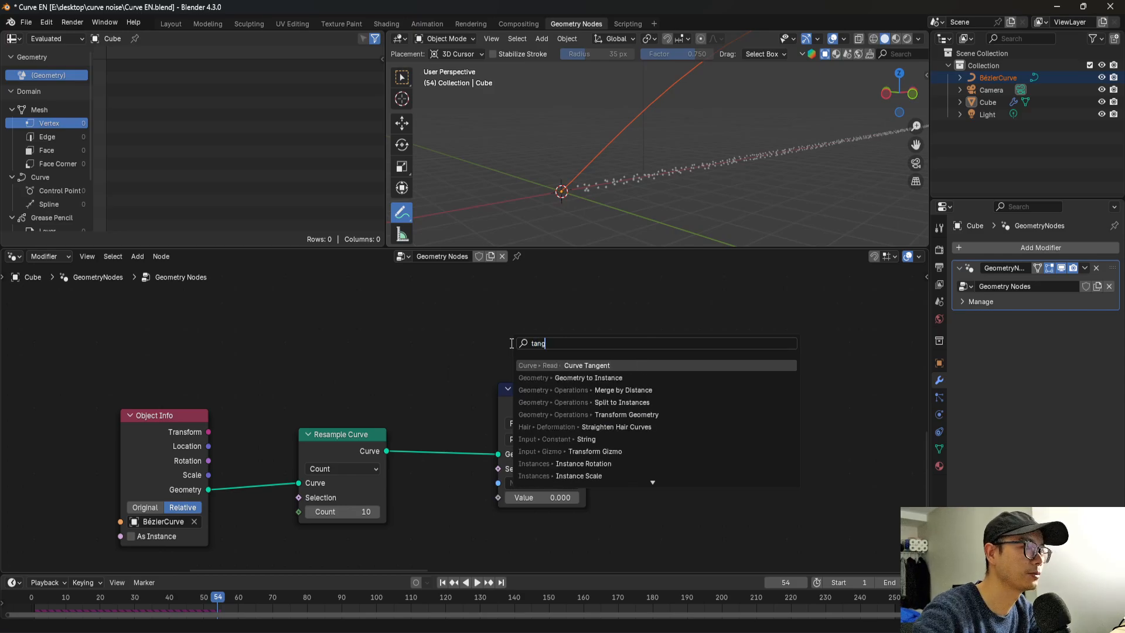
pyautogui.press('Return')
pyautogui.click(548, 531)
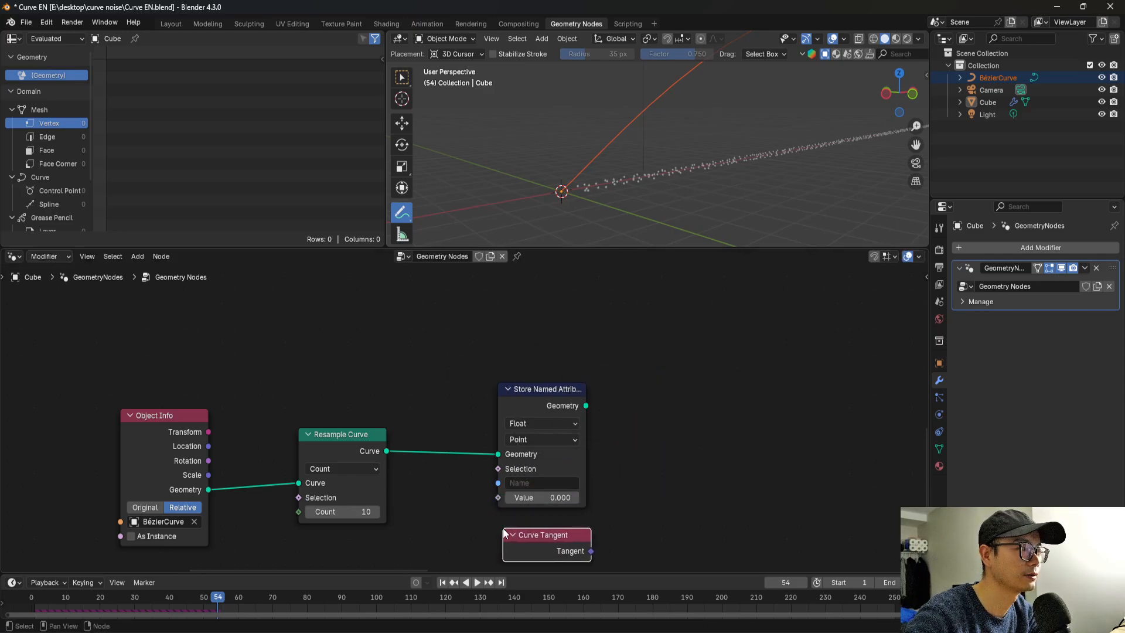
pyautogui.moveTo(497, 495); pyautogui.dragTo(536, 557)
# Set the Store Named Attribute data type to Vector and name the attribute "Tangent".
pyautogui.scroll(1, 577, 504)
pyautogui.scroll(1, 573, 529)
pyautogui.moveTo(577, 528); pyautogui.dragTo(575, 507, button='middle')
pyautogui.click(551, 404)
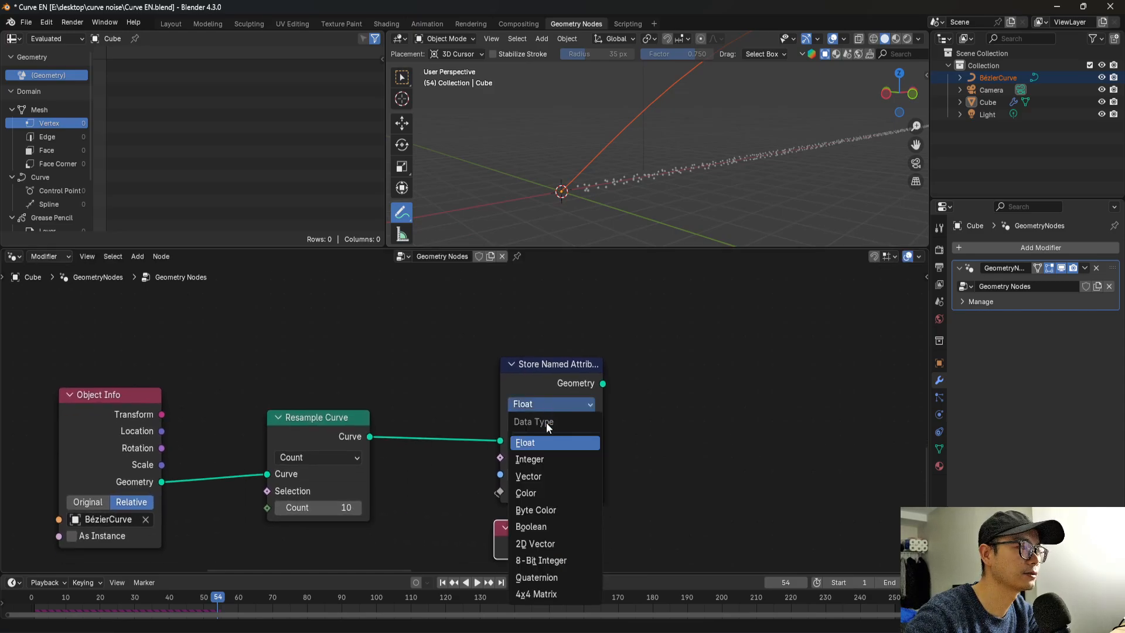
pyautogui.click(543, 476)
pyautogui.scroll(3, 530, 406)
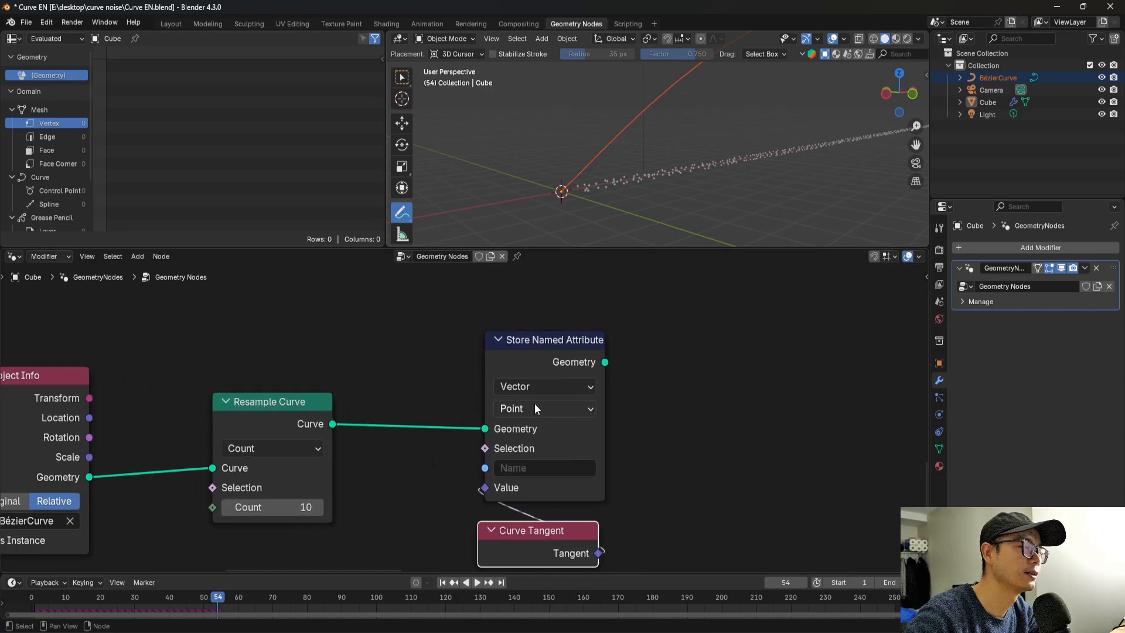
pyautogui.click(530, 457)
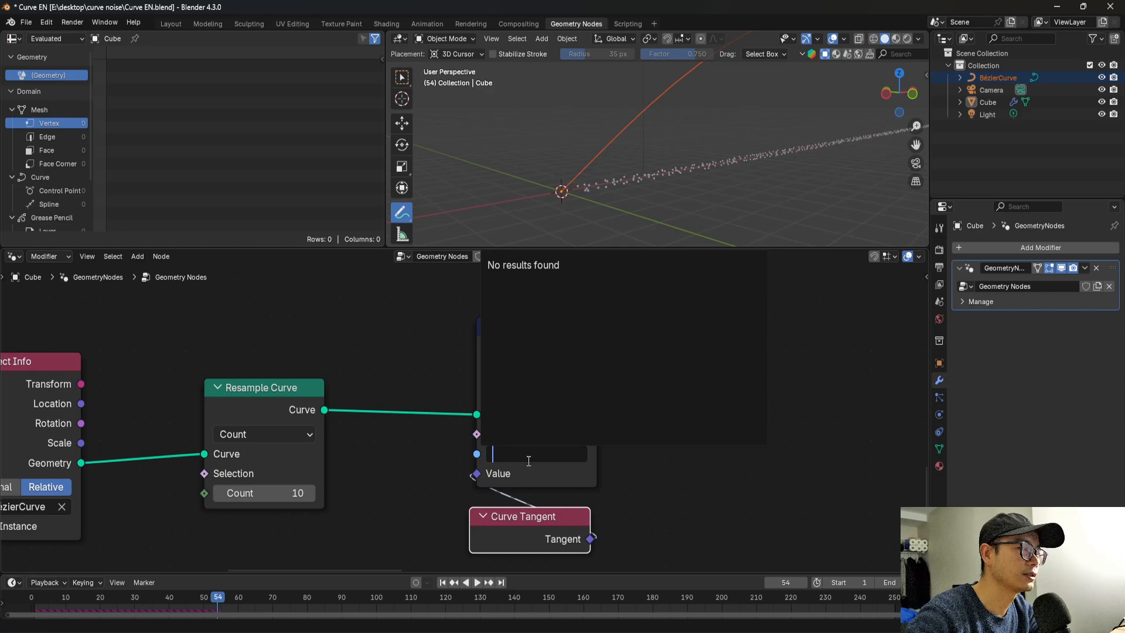
pyautogui.write('Tange')
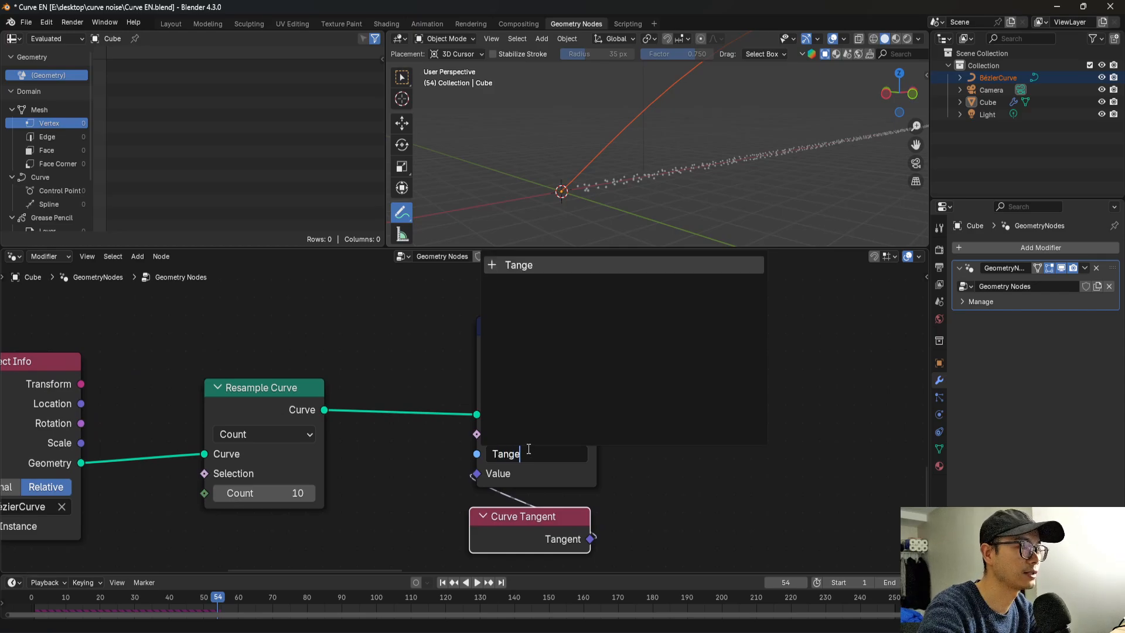
pyautogui.write('nt')
pyautogui.press('Return')
pyautogui.scroll(-4, 528, 449)
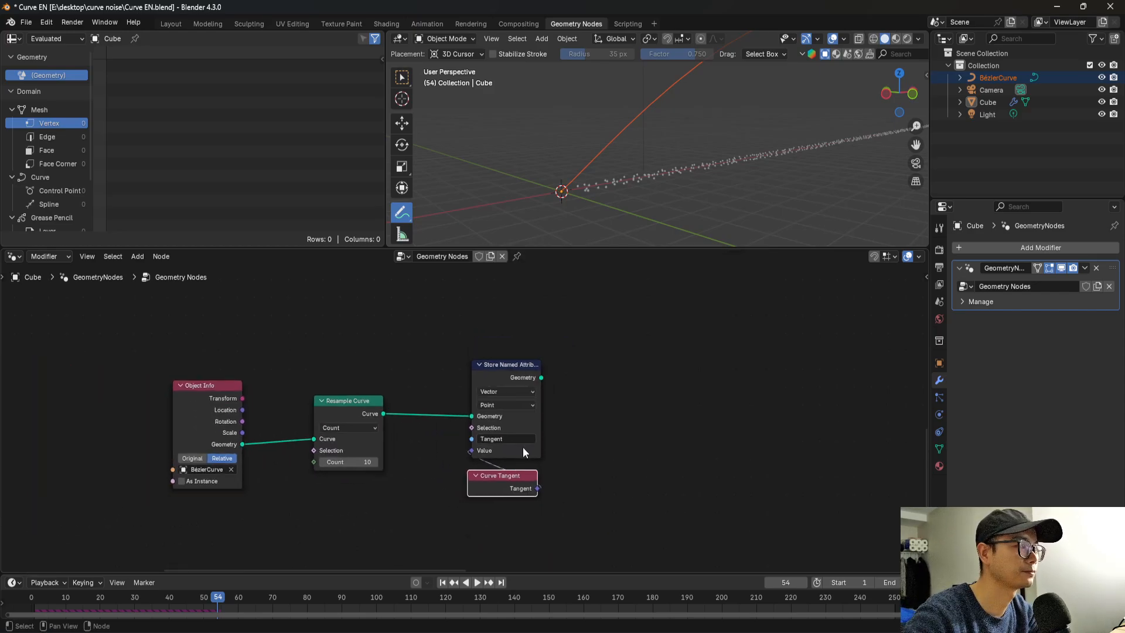
# Preview the Store Named Attribute geometry with a Viewer node placed well clear of it.
pyautogui.moveTo(504, 385); pyautogui.dragTo(425, 416, button='middle')
pyautogui.scroll(-1, 403, 422)
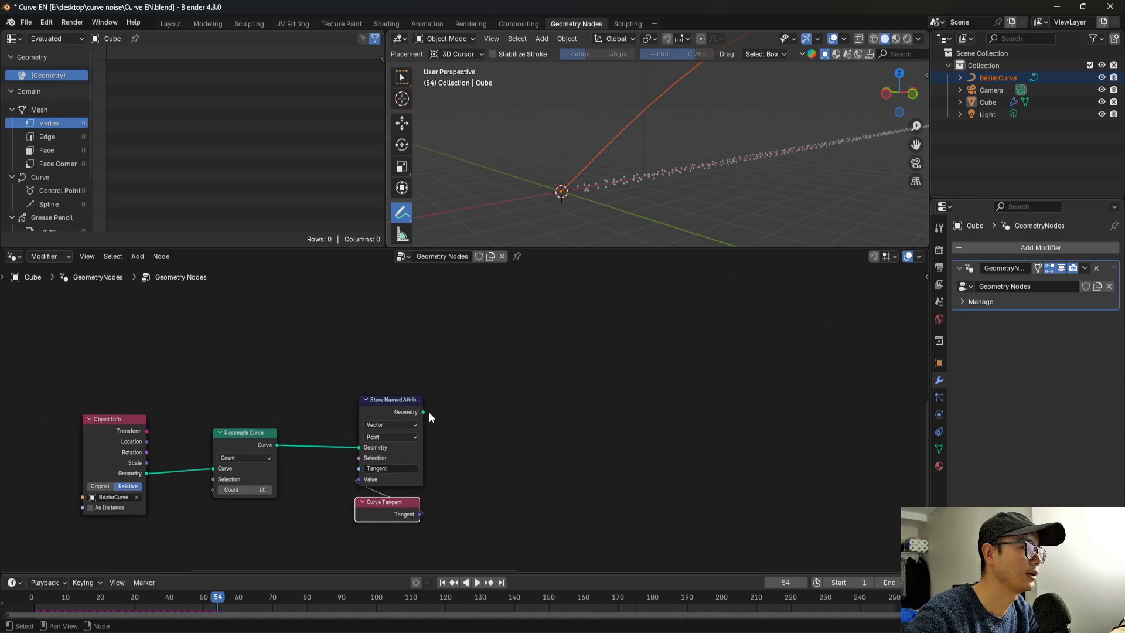
pyautogui.keyDown('ctrl'); pyautogui.keyDown('shift'); pyautogui.click(392, 406); pyautogui.keyUp('shift'); pyautogui.keyUp('ctrl')
pyautogui.moveTo(469, 346); pyautogui.dragTo(646, 370)
# Add a Named Attribute node reading the Vector attribute "Tangent" and connect its Attribute output to the Viewer's Value.
pyautogui.hotkey('shift', 'a')
pyautogui.write('name')
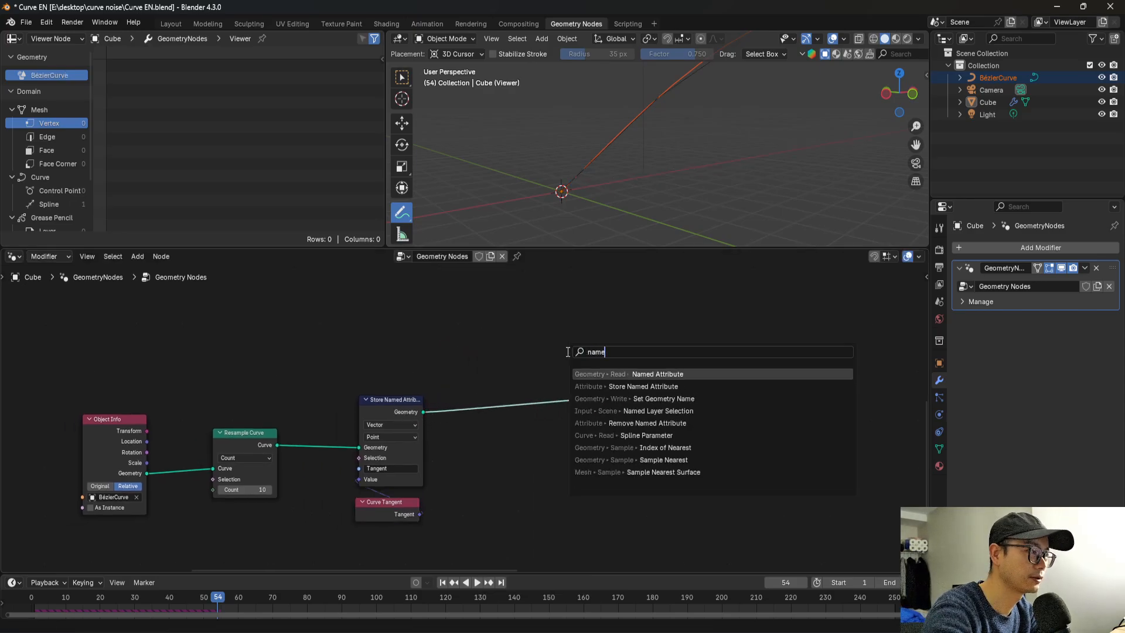
pyautogui.press('Return')
pyautogui.click(581, 446)
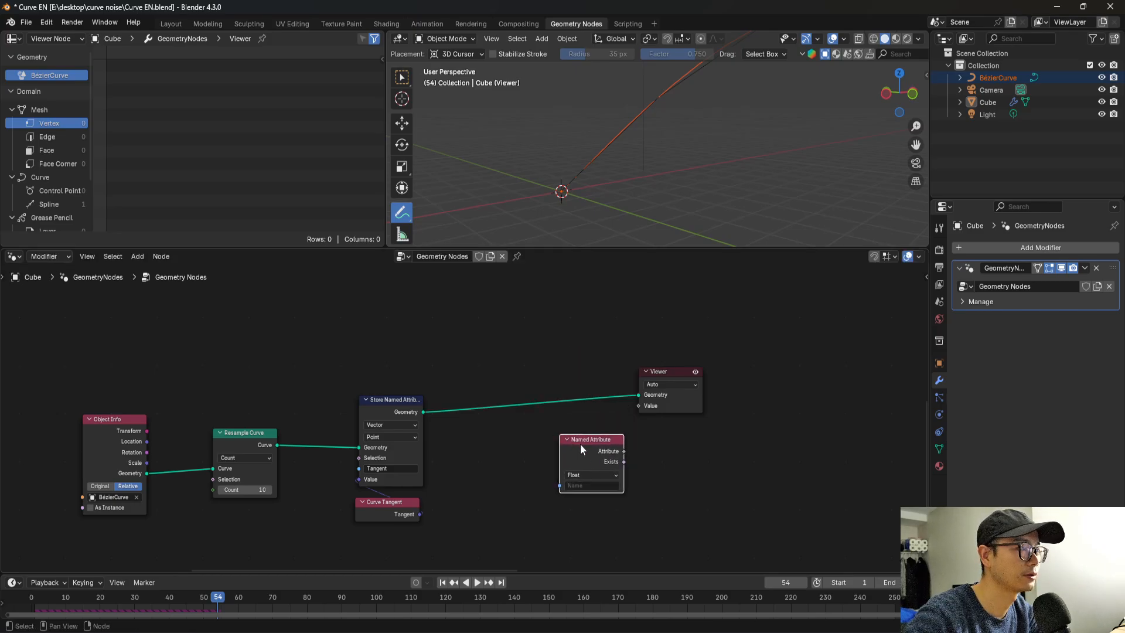
pyautogui.click(598, 485)
pyautogui.click(611, 500)
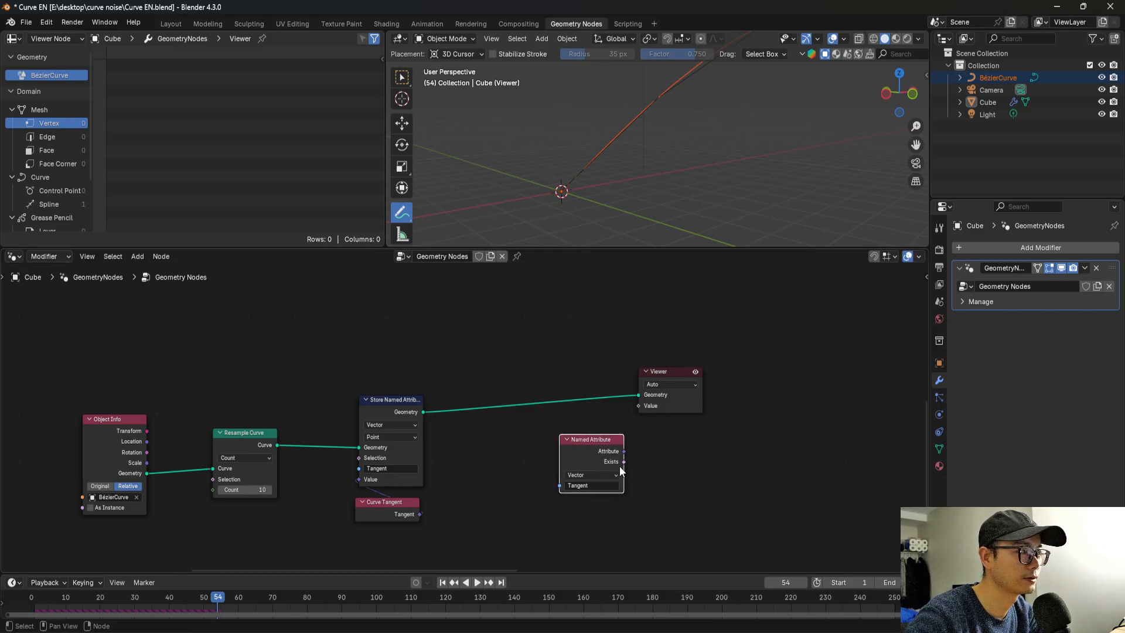
pyautogui.moveTo(625, 451); pyautogui.dragTo(638, 405)
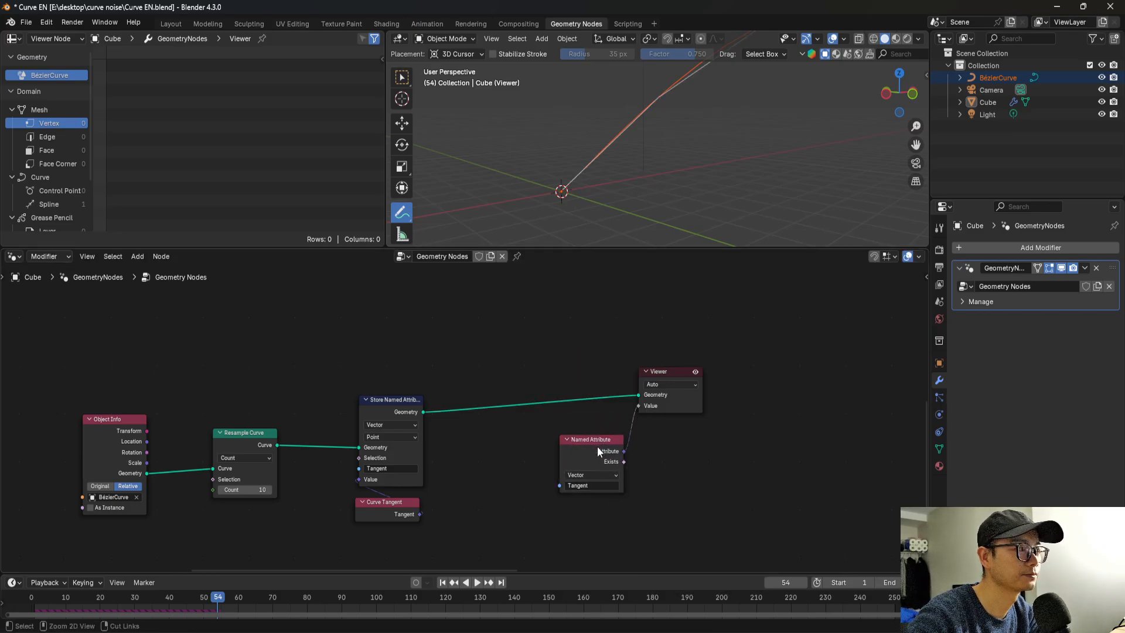
# Show the curve's control point data in the spreadsheet to inspect the viewed tangent values.
pyautogui.keyDown('ctrl'); pyautogui.keyDown('shift'); pyautogui.click(596, 448); pyautogui.keyUp('shift'); pyautogui.keyUp('ctrl')
pyautogui.scroll(2, 595, 448)
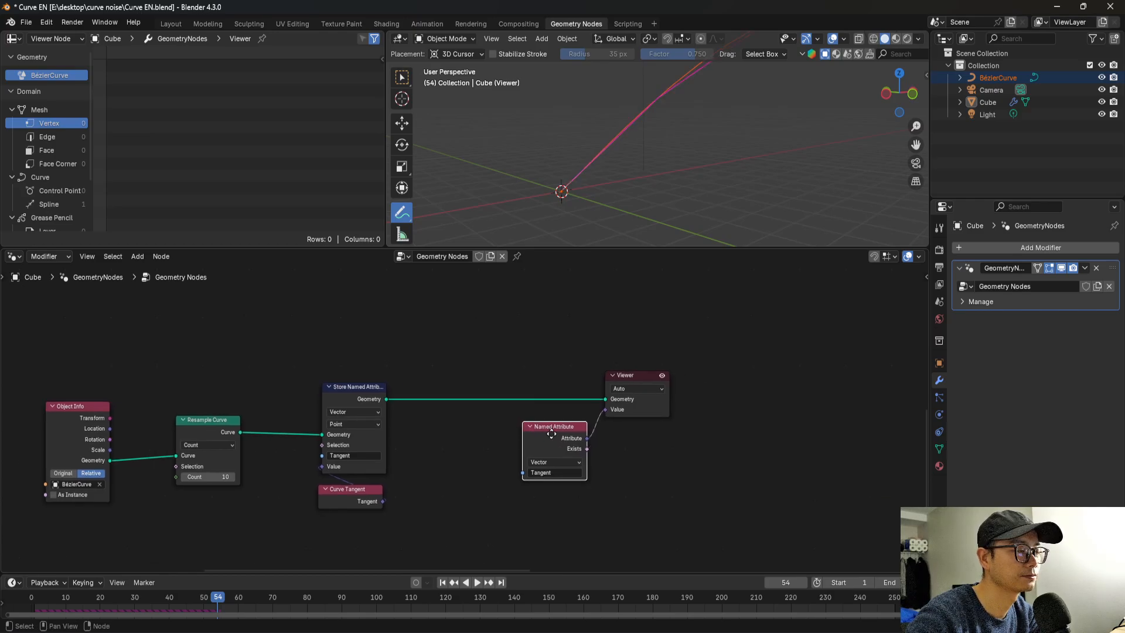
pyautogui.moveTo(617, 372); pyautogui.dragTo(655, 369, button='middle')
pyautogui.scroll(-2, 71, 197)
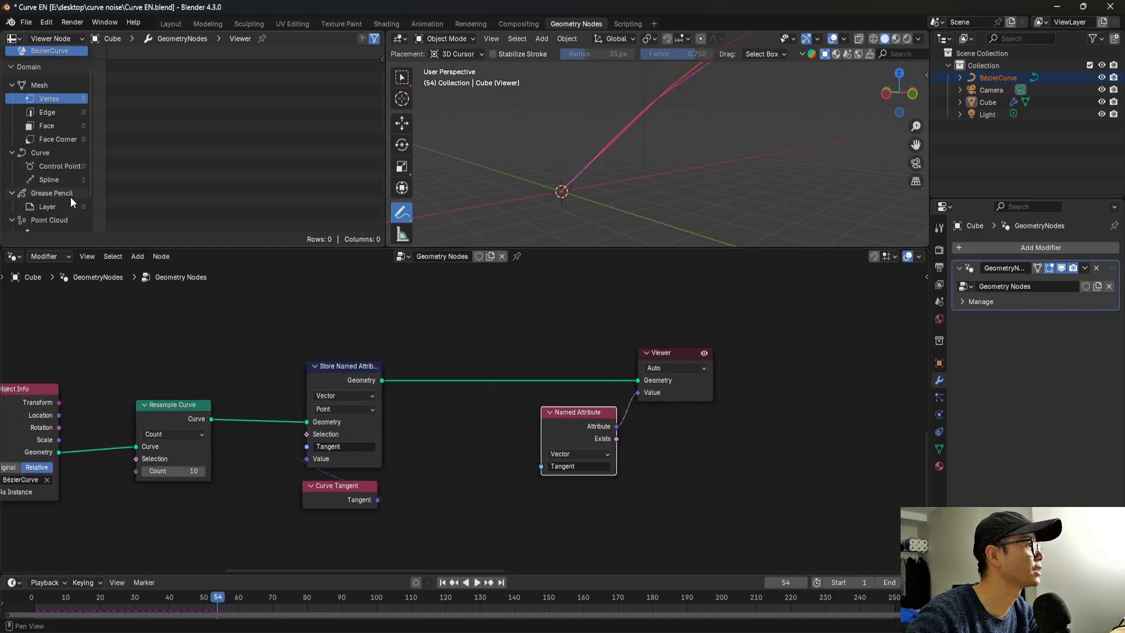
pyautogui.click(68, 141)
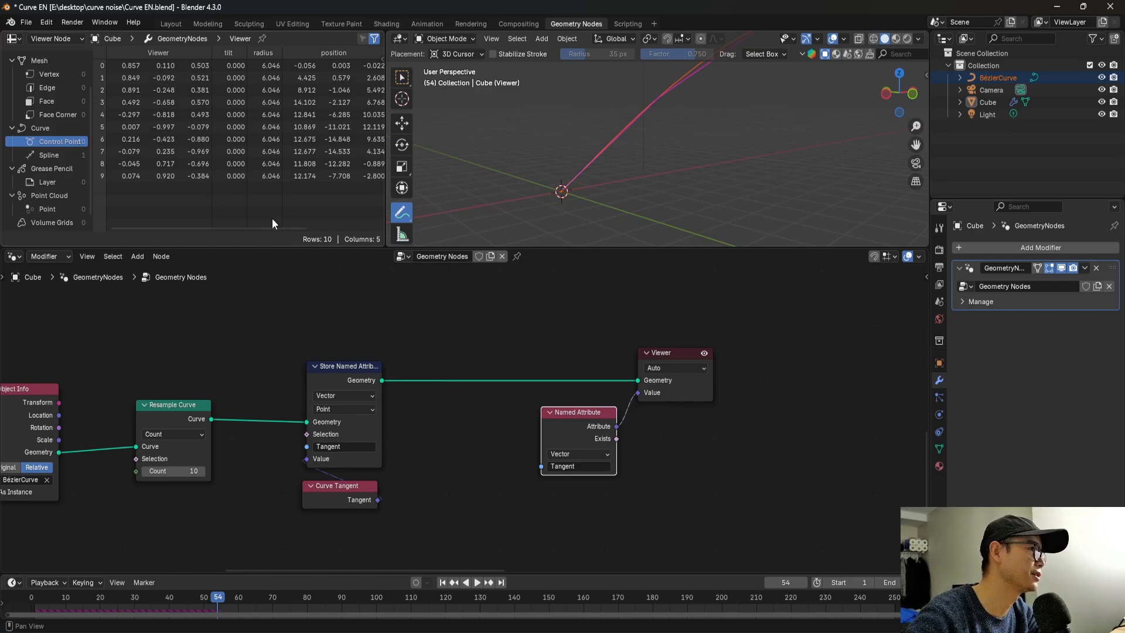
pyautogui.scroll(-1, 613, 430)
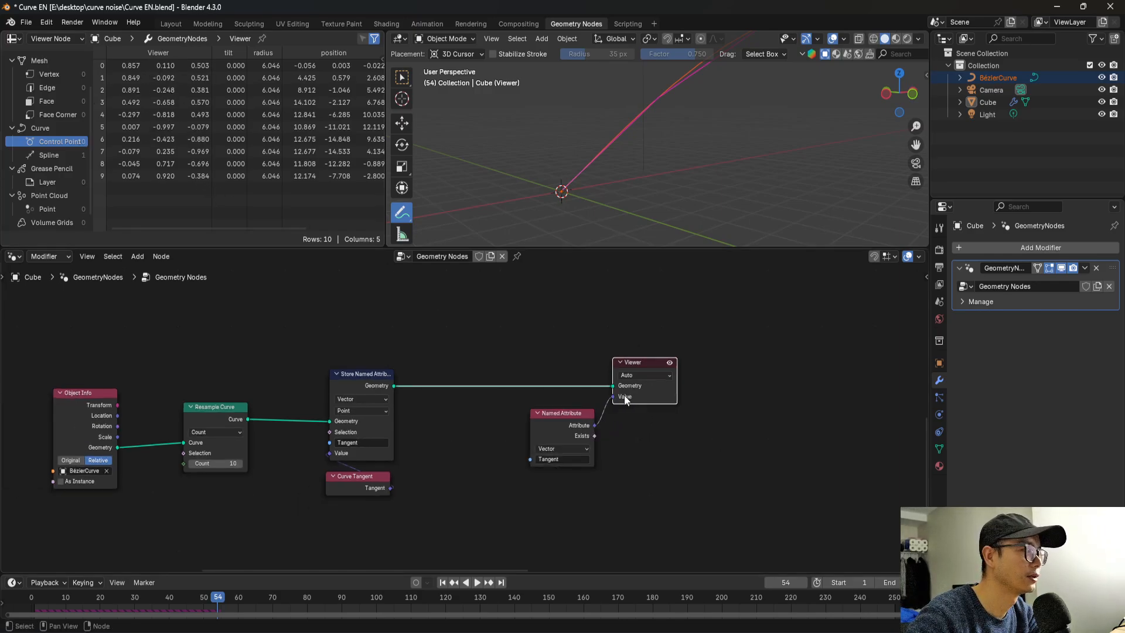
pyautogui.moveTo(624, 395); pyautogui.dragTo(634, 343, button='middle')
pyautogui.hotkey('shift', 'a')
pyautogui.write('sampl')
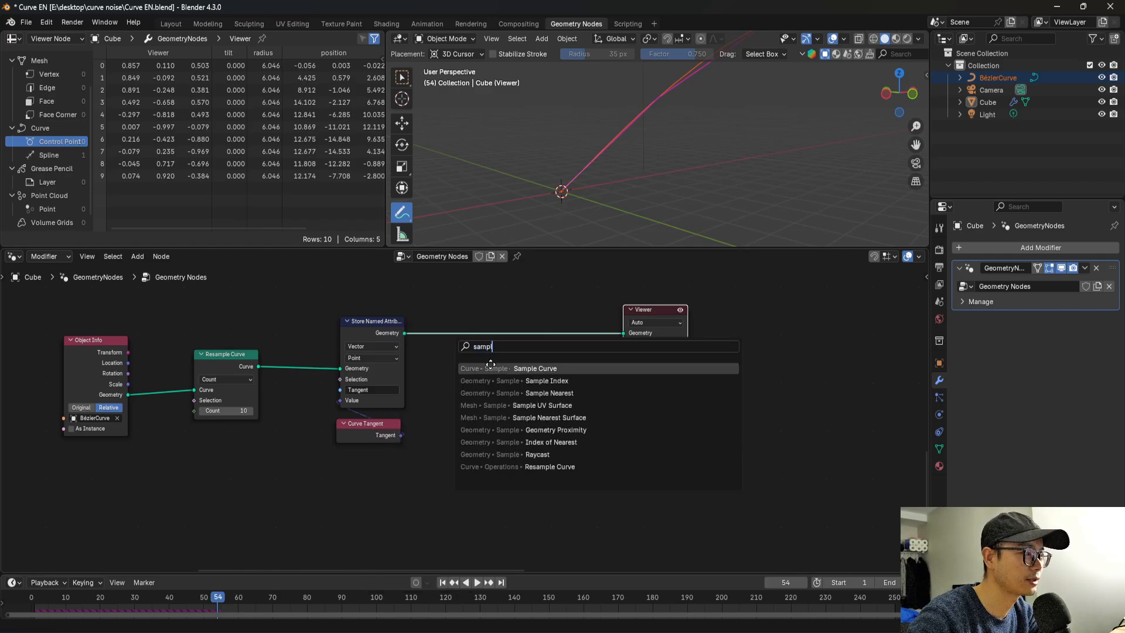
pyautogui.press('Return')
pyautogui.click(446, 425)
pyautogui.moveTo(485, 450); pyautogui.dragTo(468, 412, button='middle')
pyautogui.scroll(1, 473, 437)
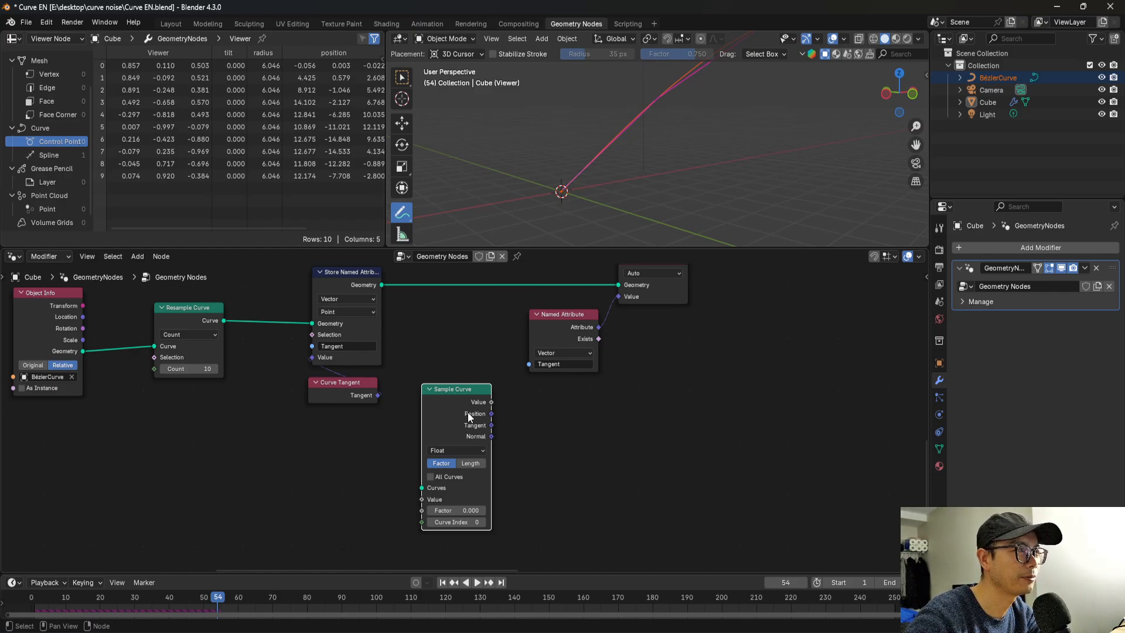
pyautogui.scroll(-1, 468, 413)
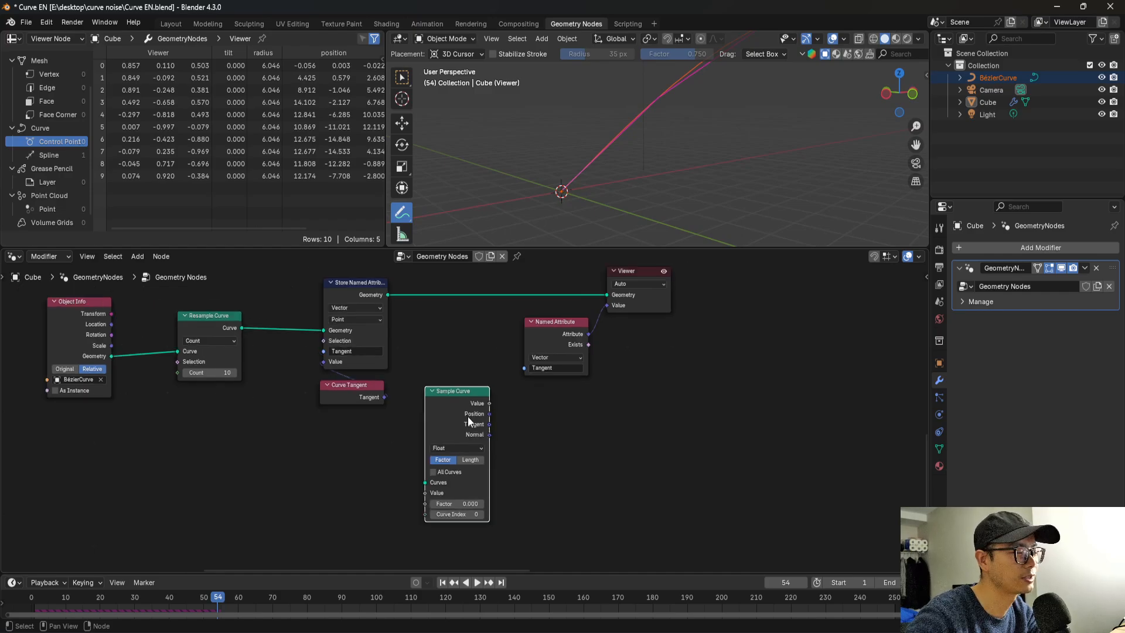
pyautogui.scroll(-3, 468, 417)
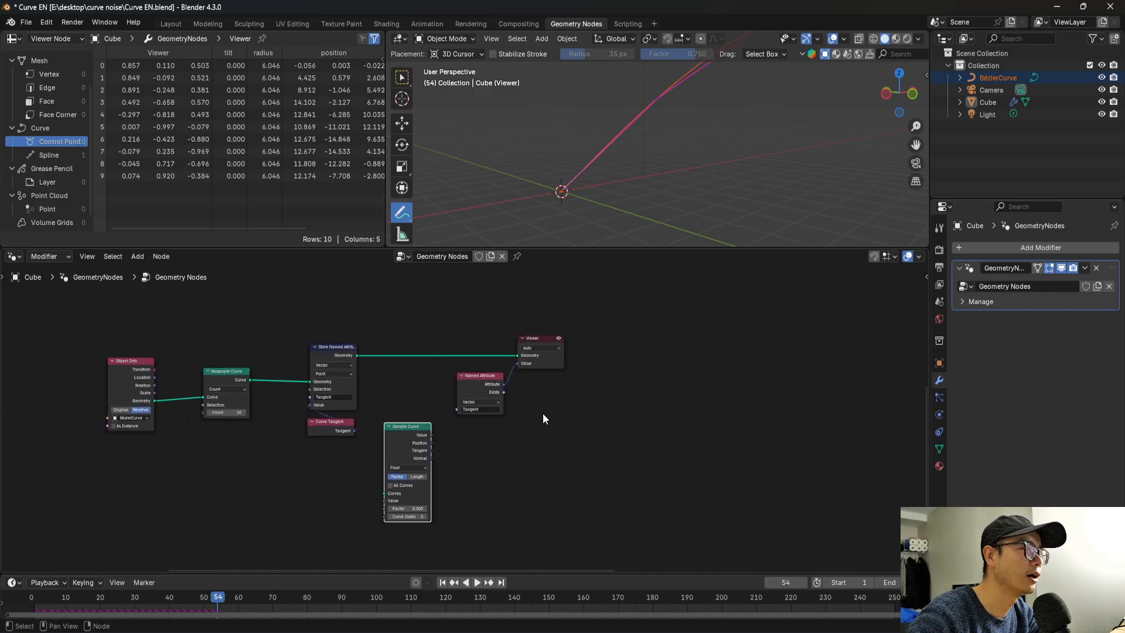
pyautogui.scroll(3, 405, 458)
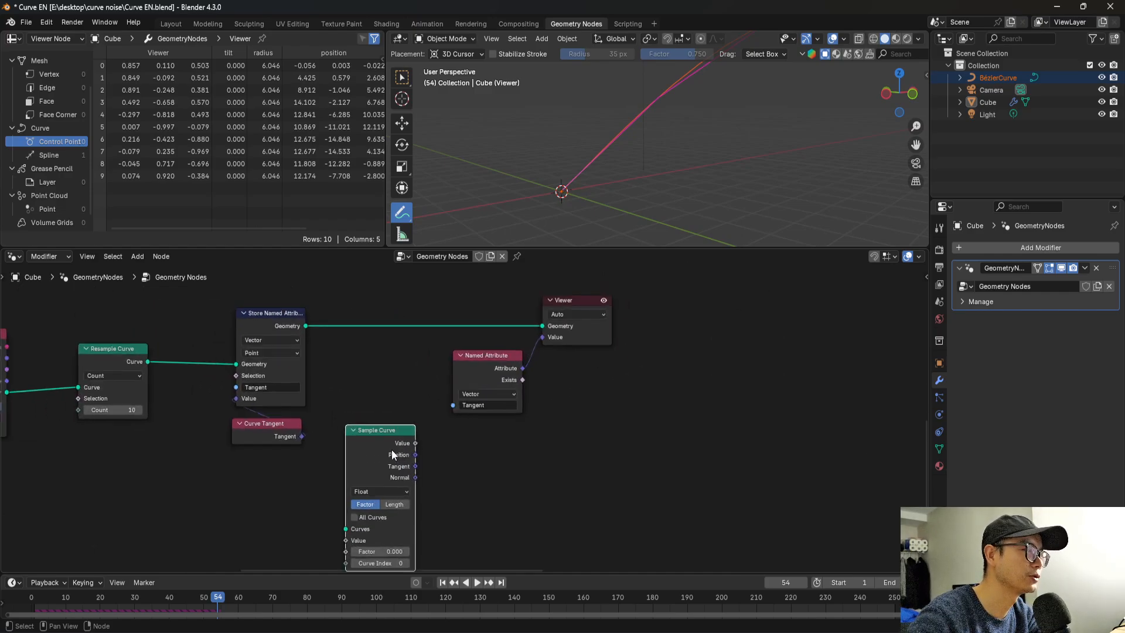
pyautogui.hotkey('ctrl', 'x')
# Delete the Viewer node and move the Named Attribute node closer to the Store Named Attribute node.
pyautogui.scroll(-5, 472, 420)
pyautogui.moveTo(564, 355); pyautogui.dragTo(492, 430, button='middle')
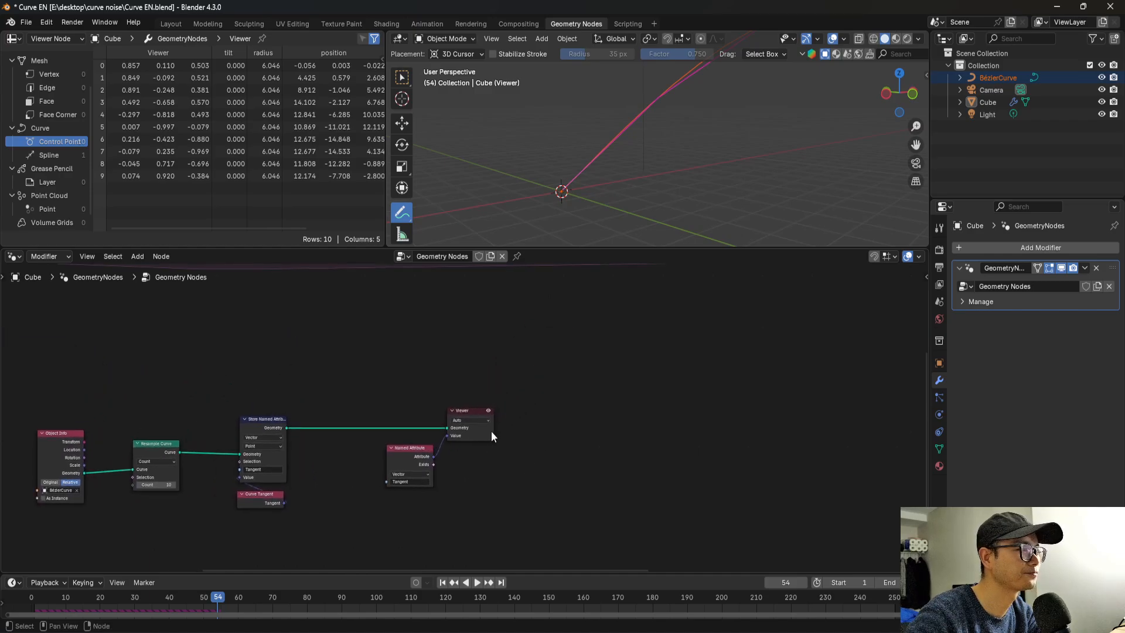
pyautogui.scroll(2, 491, 430)
pyautogui.click(482, 431)
pyautogui.hotkey('ctrl', 'x')
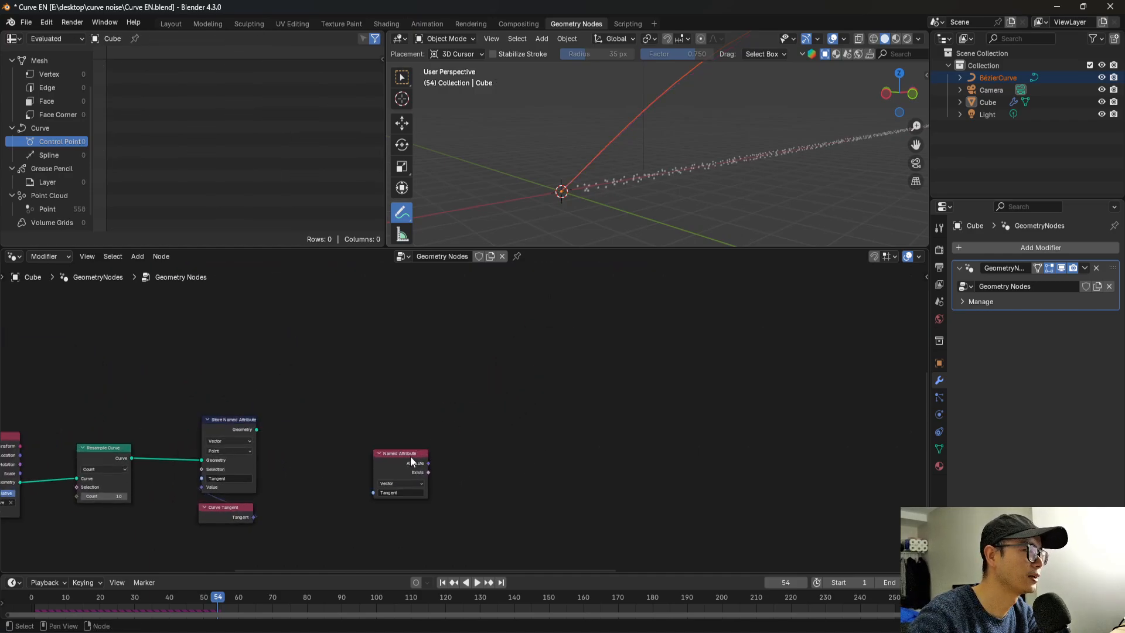
pyautogui.moveTo(411, 457); pyautogui.dragTo(359, 457)
# Look over the simulation zone's node chain and the separate curve nodes below it.
pyautogui.moveTo(444, 457); pyautogui.dragTo(457, 436, button='middle')
pyautogui.scroll(-7, 477, 470)
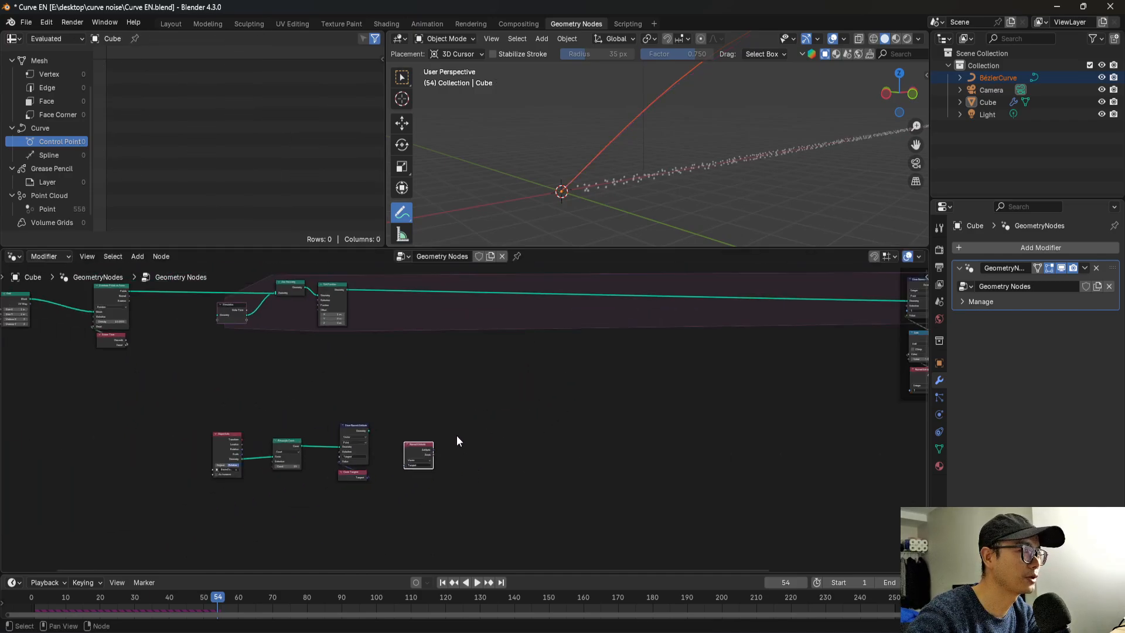
pyautogui.moveTo(505, 408); pyautogui.dragTo(642, 398, button='middle')
pyautogui.scroll(2, 510, 380)
pyautogui.moveTo(472, 289); pyautogui.dragTo(460, 320, button='middle')
pyautogui.scroll(2, 461, 336)
pyautogui.moveTo(452, 301); pyautogui.dragTo(777, 293)
pyautogui.scroll(1, 597, 480)
pyautogui.moveTo(577, 510); pyautogui.dragTo(588, 470, button='middle')
pyautogui.scroll(3, 570, 473)
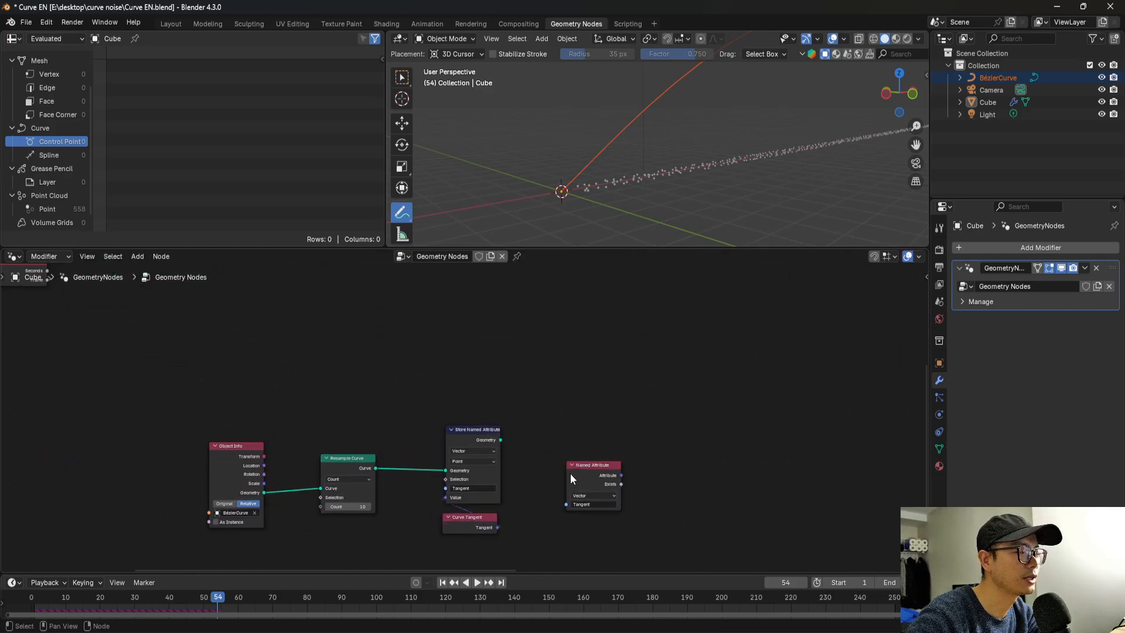
# Add a Sample Nearest node above and beyond the Named Attribute node, adjusting the Named Attribute node's place slightly.
pyautogui.moveTo(571, 473); pyautogui.dragTo(567, 473)
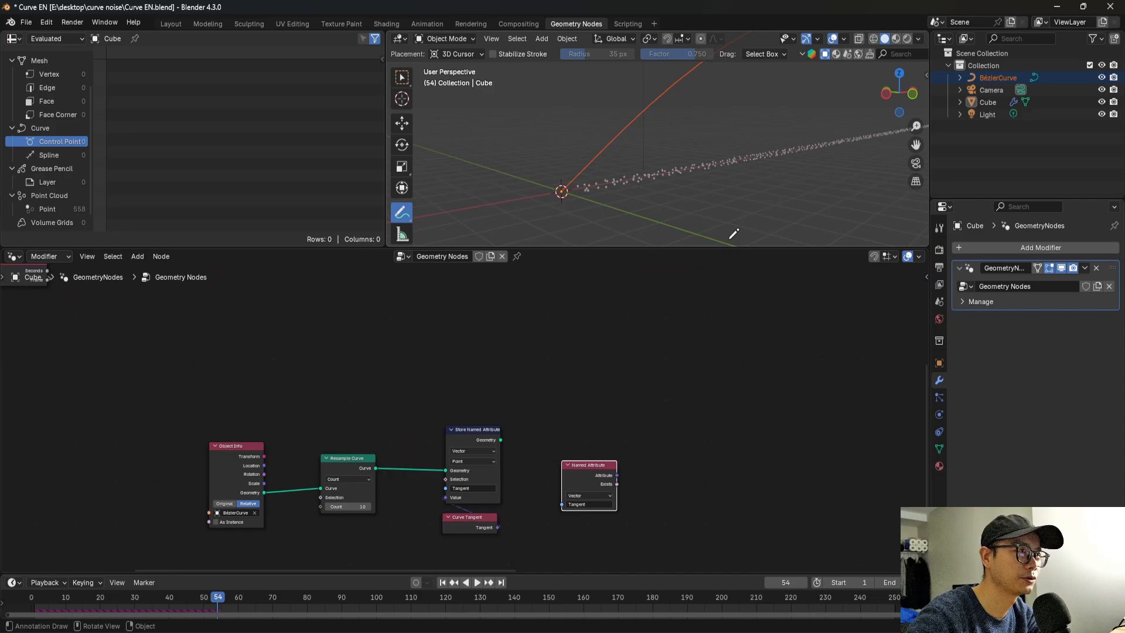
pyautogui.moveTo(619, 406); pyautogui.dragTo(507, 417, button='middle')
pyautogui.scroll(-1, 506, 398)
pyautogui.scroll(2, 505, 369)
pyautogui.hotkey('shift', 'a')
pyautogui.click(512, 360)
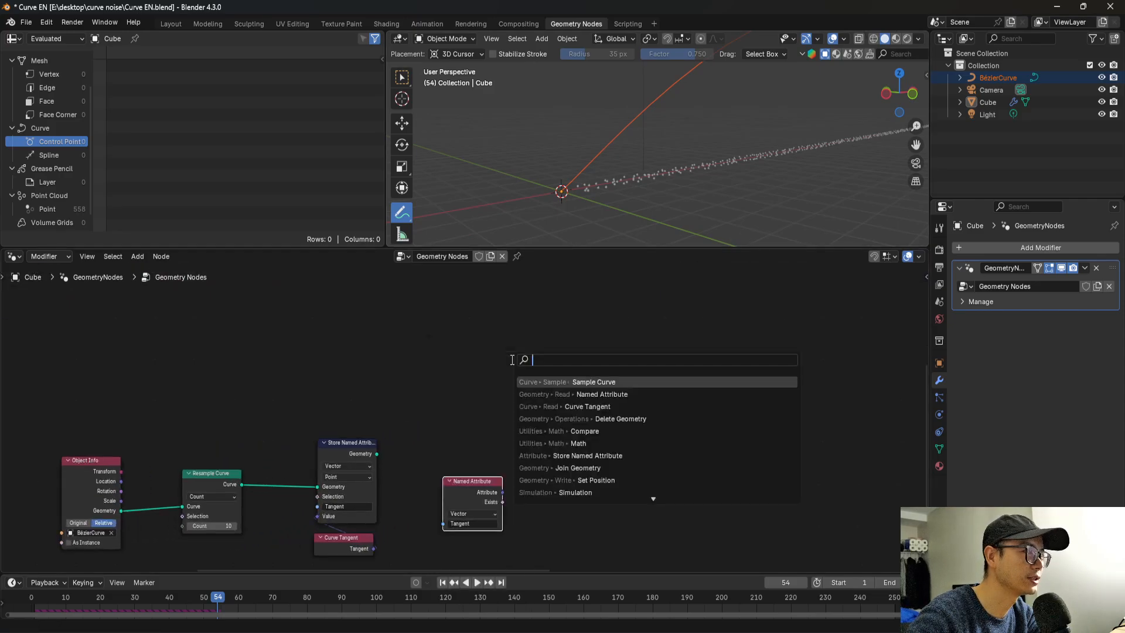
pyautogui.write('samp')
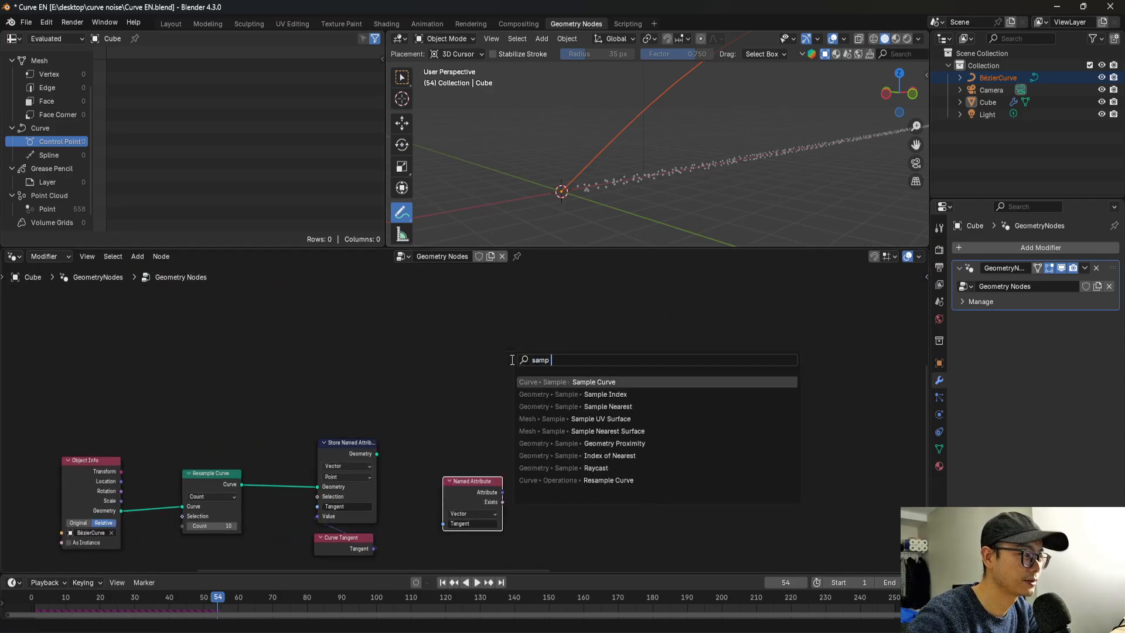
pyautogui.write(' nea')
pyautogui.click(603, 381)
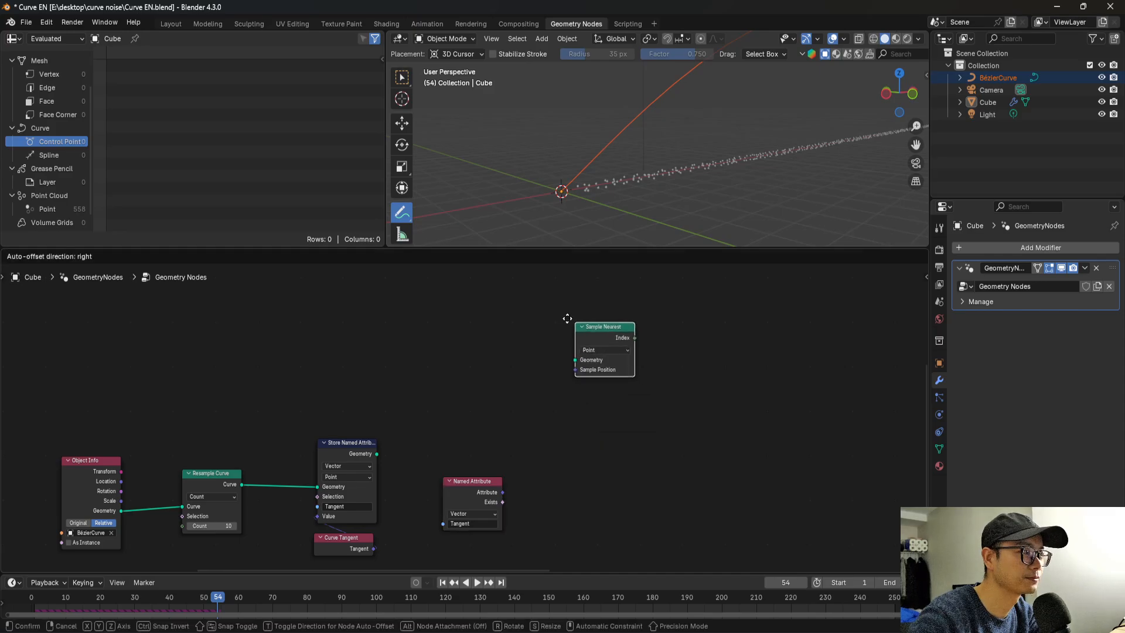
pyautogui.moveTo(477, 497); pyautogui.dragTo(490, 495)
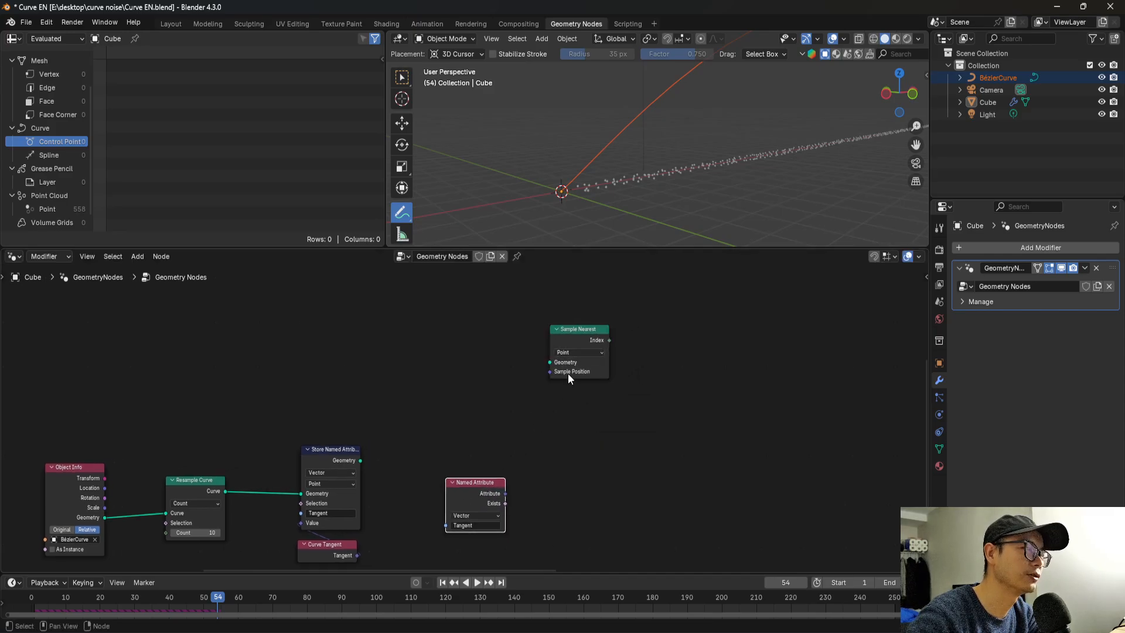
# Add a Sample Index node beside Sample Nearest, with Sample Nearest's Index output feeding its Index input.
pyautogui.moveTo(629, 333); pyautogui.dragTo(522, 366, button='middle')
pyautogui.moveTo(519, 369); pyautogui.dragTo(540, 370)
pyautogui.write('samp in')
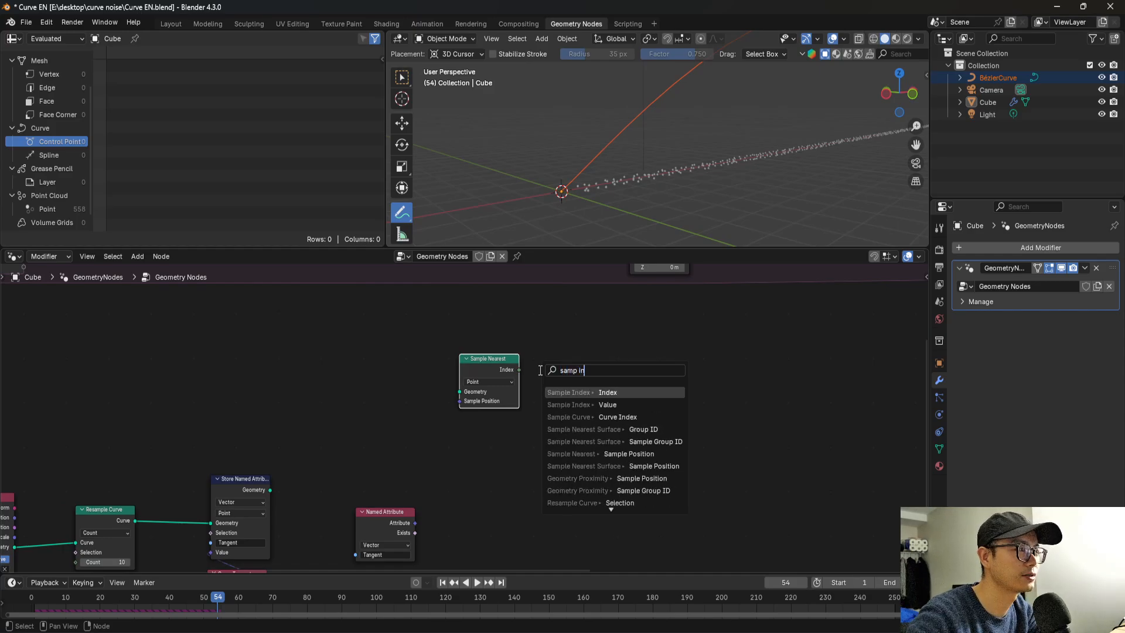
pyautogui.press('Return')
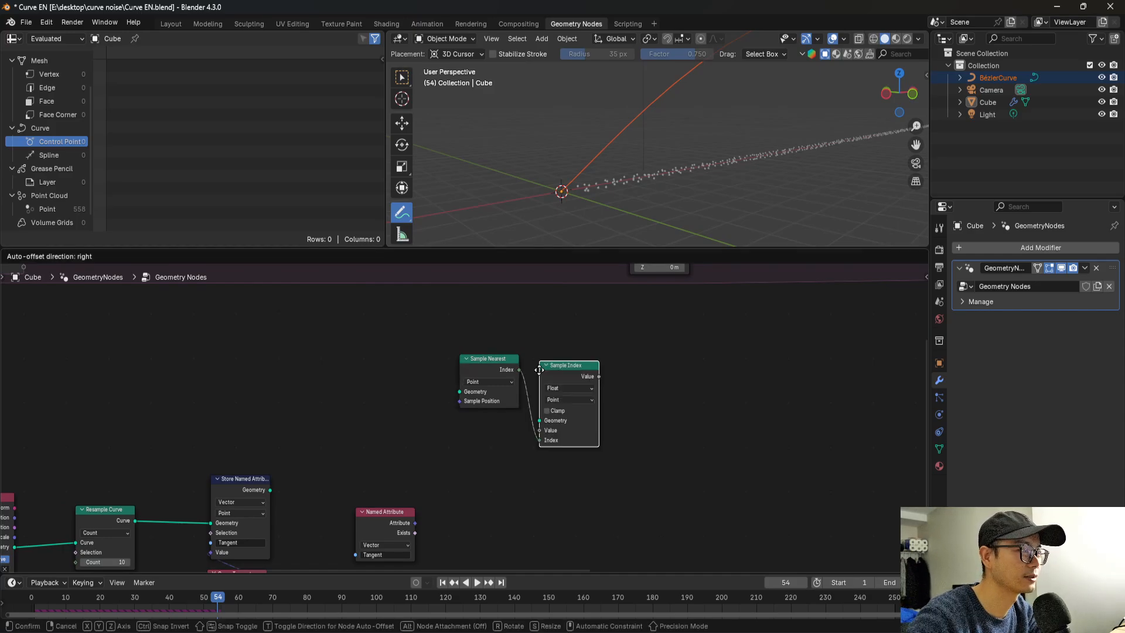
pyautogui.click(539, 370)
pyautogui.scroll(2, 558, 371)
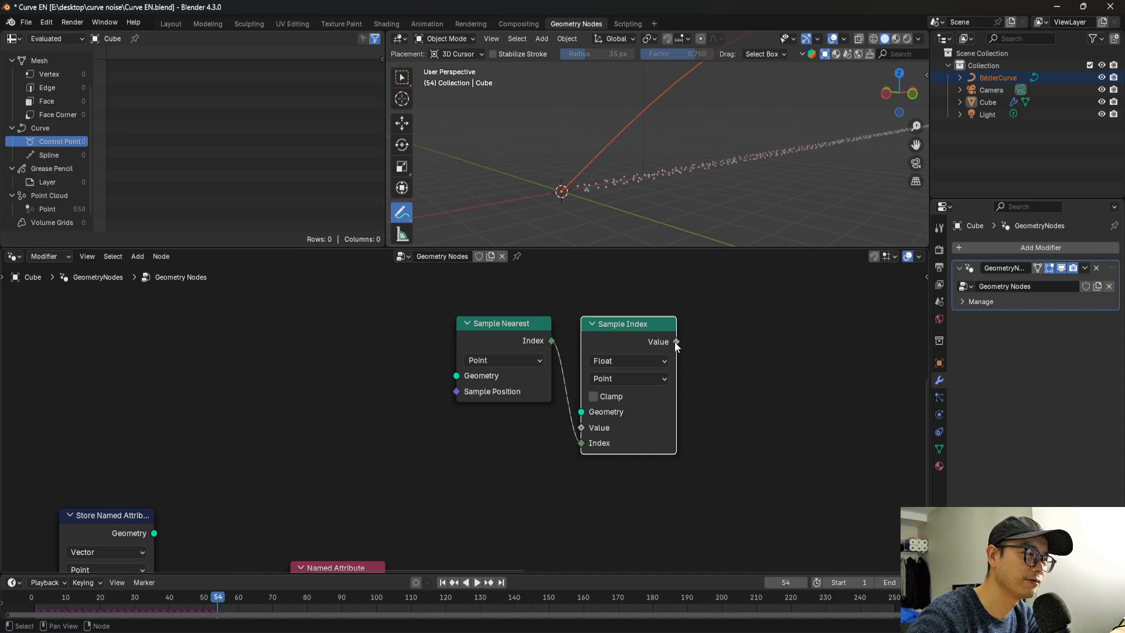
# Move the "Tangent" Named Attribute node directly beneath the Sample Nearest node.
pyautogui.scroll(-4, 626, 357)
pyautogui.moveTo(534, 391); pyautogui.dragTo(545, 359, button='middle')
pyautogui.scroll(-2, 542, 363)
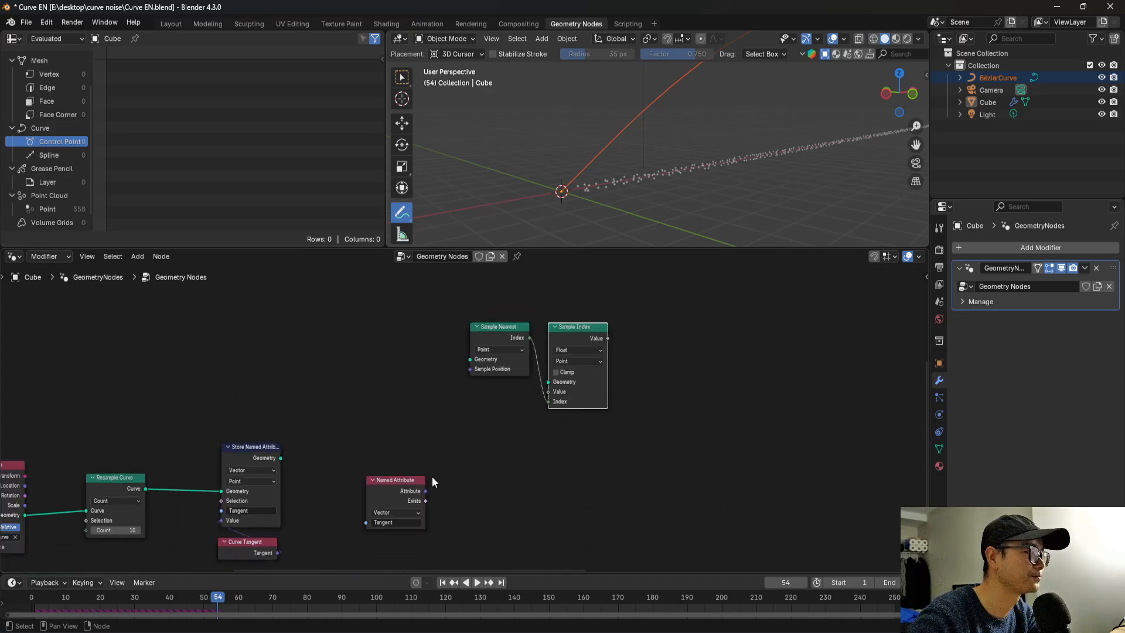
pyautogui.moveTo(415, 479); pyautogui.dragTo(557, 442)
pyautogui.scroll(1, 465, 418)
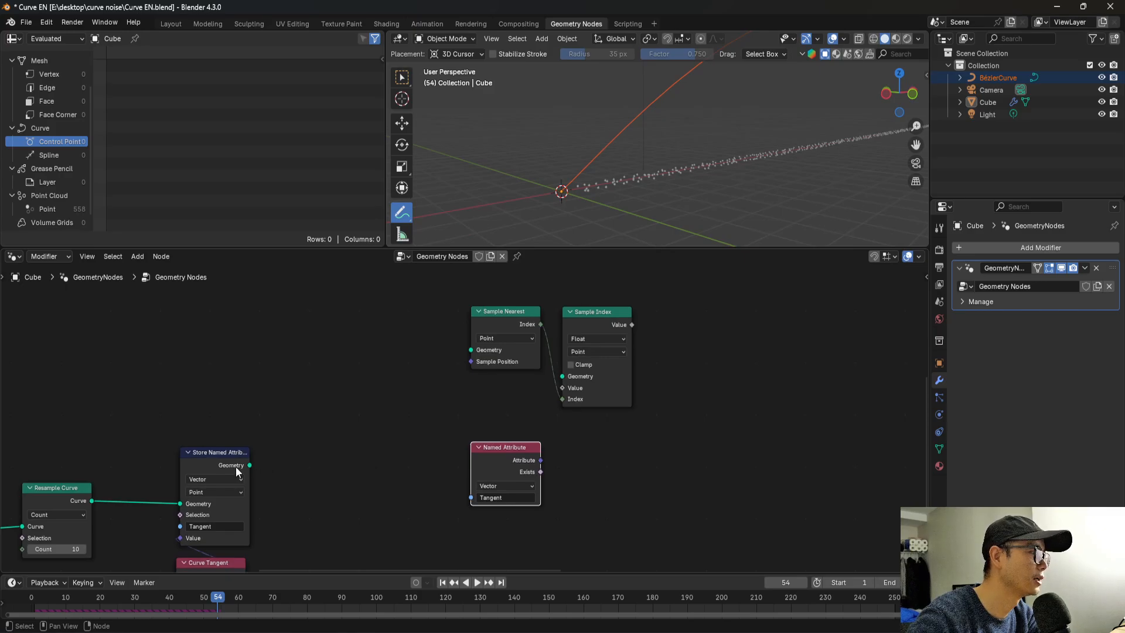
# Connect Store Named Attribute's Geometry output through a reroute point to the Geometry inputs of both Sample Nearest and Sample Index.
pyautogui.moveTo(250, 465); pyautogui.dragTo(470, 350)
pyautogui.scroll(1, 405, 389)
pyautogui.click(203, 473)
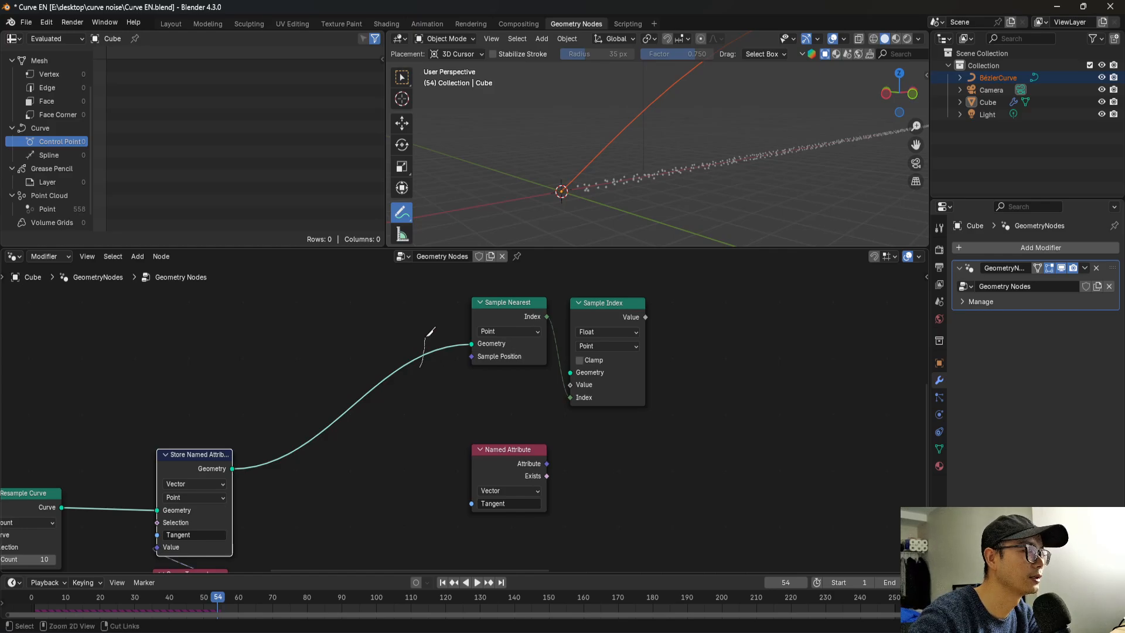
pyautogui.keyDown('shift'); pyautogui.moveTo(405, 375); pyautogui.dragTo(431, 356, button='right'); pyautogui.keyUp('shift')
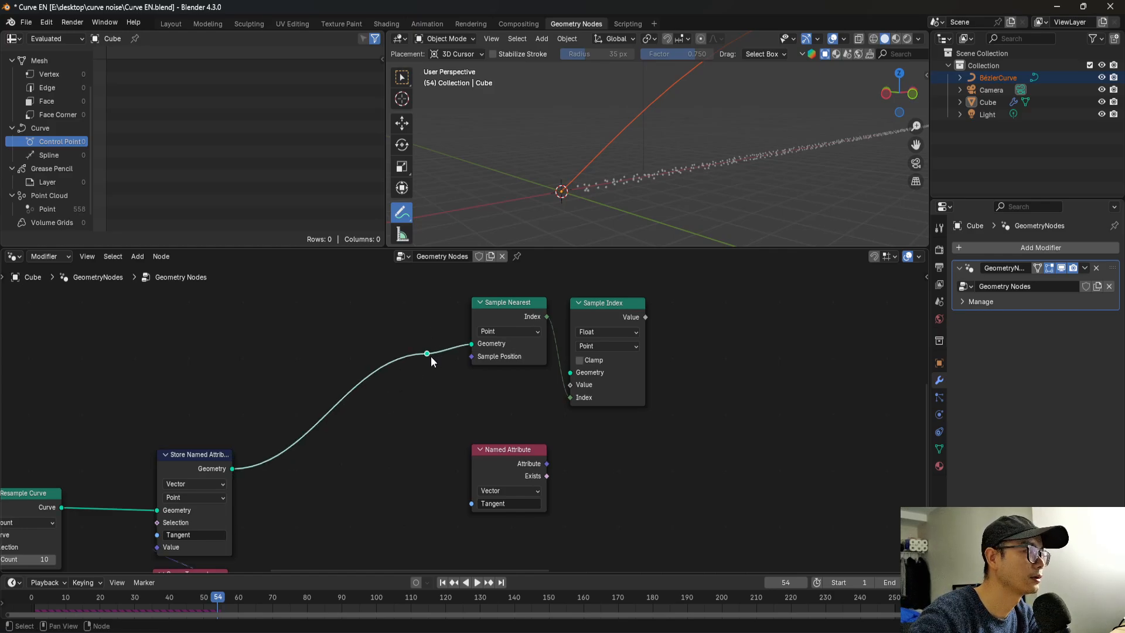
pyautogui.moveTo(427, 353); pyautogui.dragTo(571, 370)
pyautogui.scroll(-3, 545, 416)
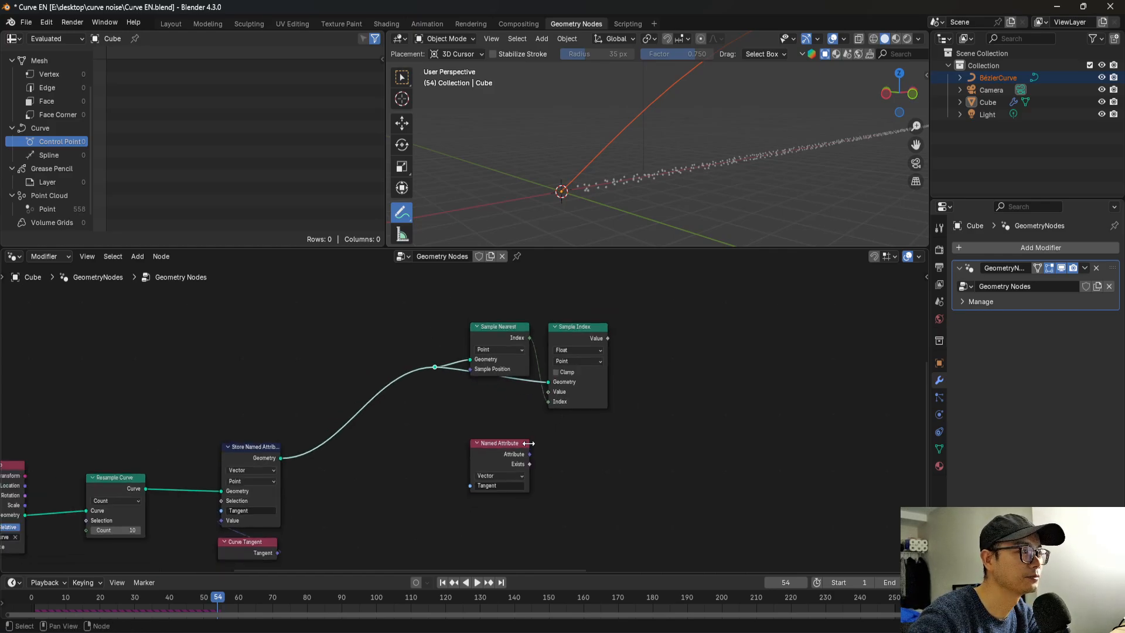
# Connect the "Tangent" Named Attribute's Attribute output to Sample Index's Value input and set Sample Index's data type to Vector.
pyautogui.scroll(2, 529, 448)
pyautogui.moveTo(526, 451); pyautogui.dragTo(524, 430)
pyautogui.scroll(3, 546, 423)
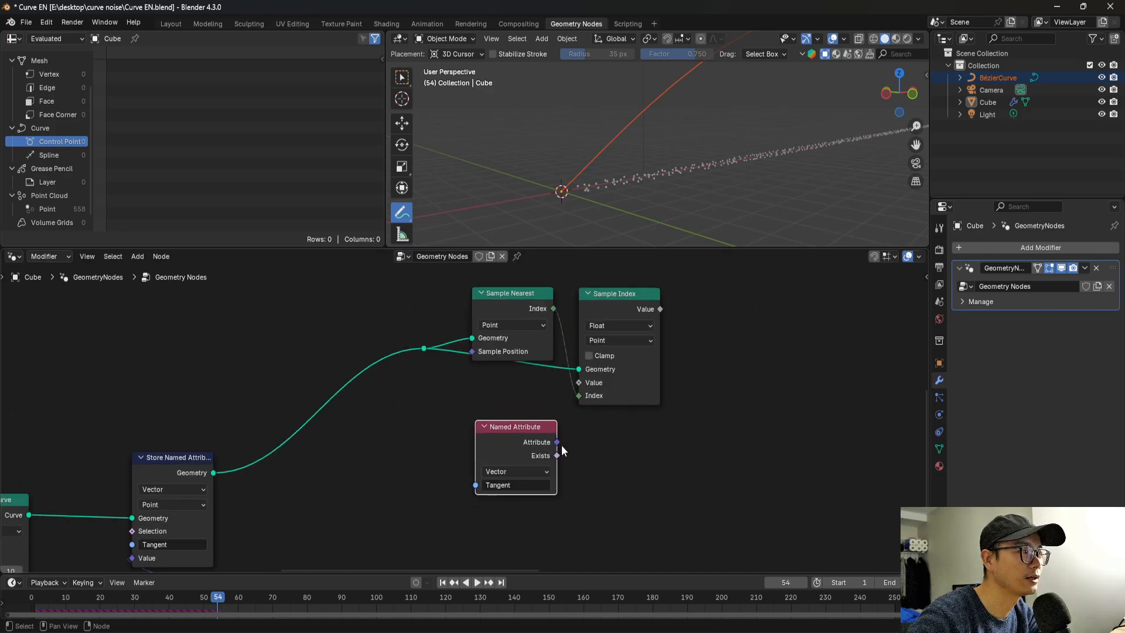
pyautogui.scroll(1, 496, 432)
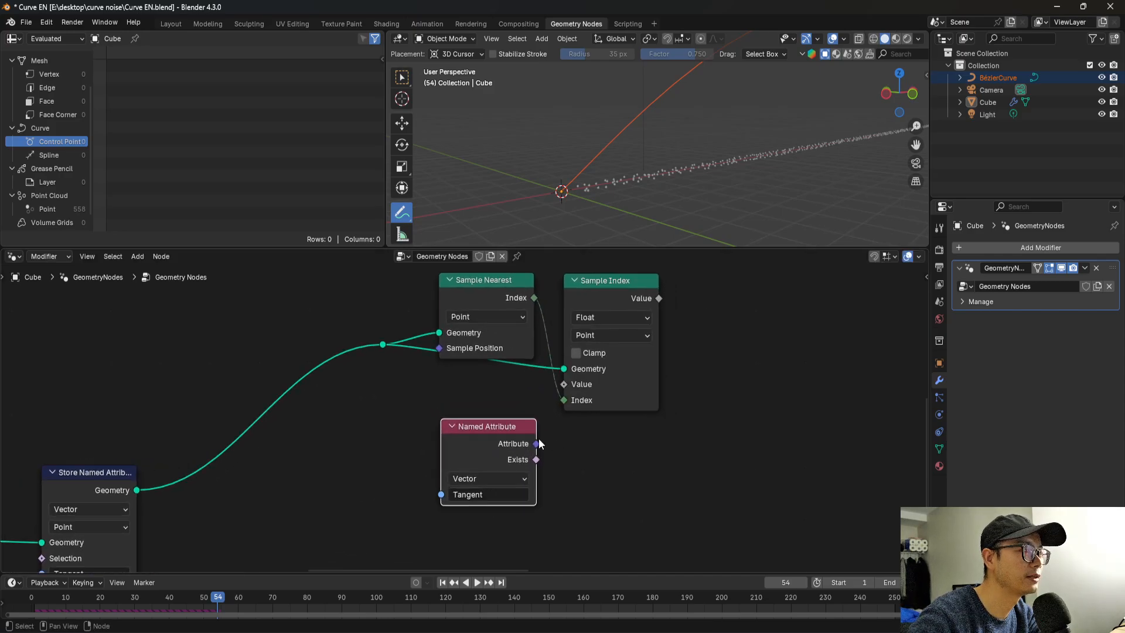
pyautogui.moveTo(537, 443); pyautogui.dragTo(562, 385)
pyautogui.click(589, 338)
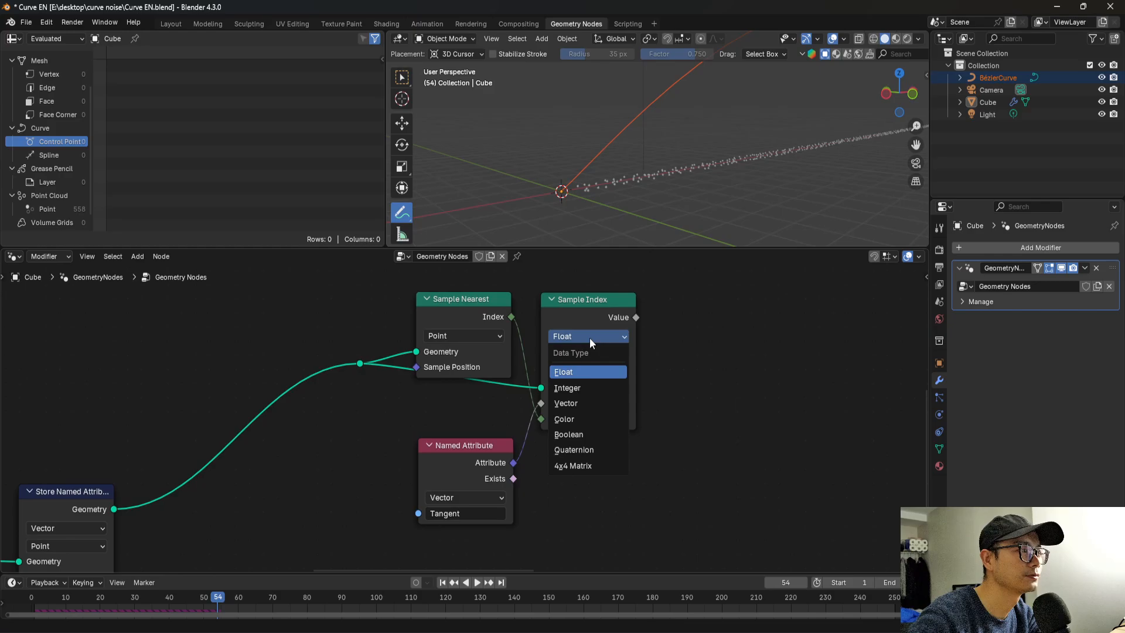
pyautogui.click(585, 400)
# Tidy the sampling nodes and connect Sample Index's Value output to the Offset of the Set Position node in the simulation zone.
pyautogui.scroll(-5, 581, 402)
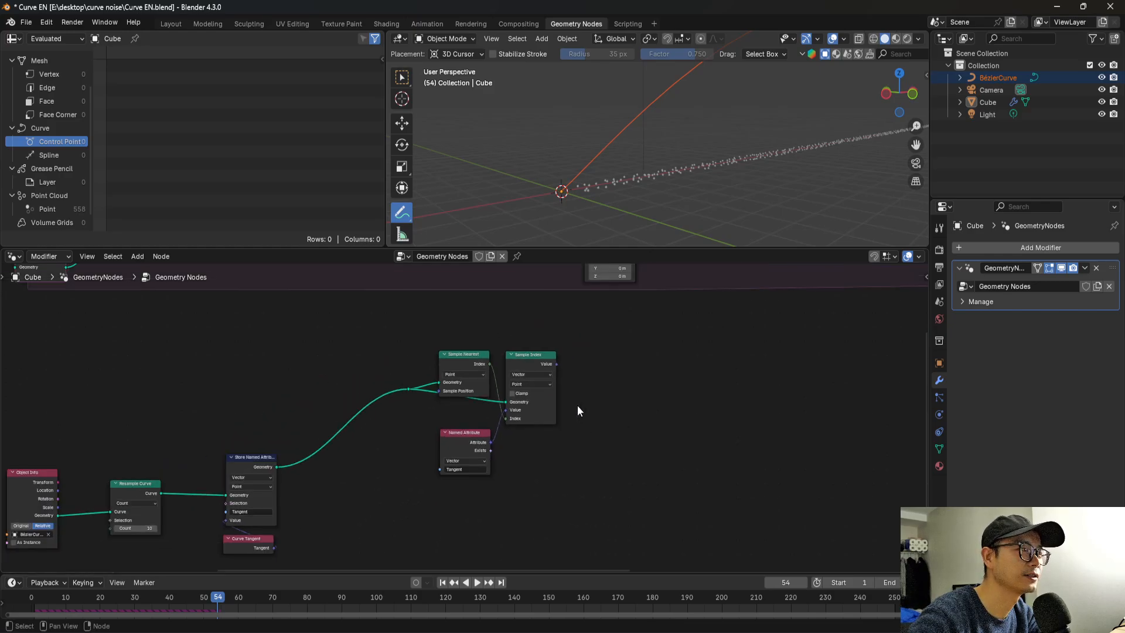
pyautogui.moveTo(572, 418); pyautogui.dragTo(555, 458, button='middle')
pyautogui.scroll(3, 546, 417)
pyautogui.moveTo(447, 391); pyautogui.dragTo(440, 378)
pyautogui.scroll(1, 521, 404)
pyautogui.moveTo(455, 492); pyautogui.dragTo(450, 482)
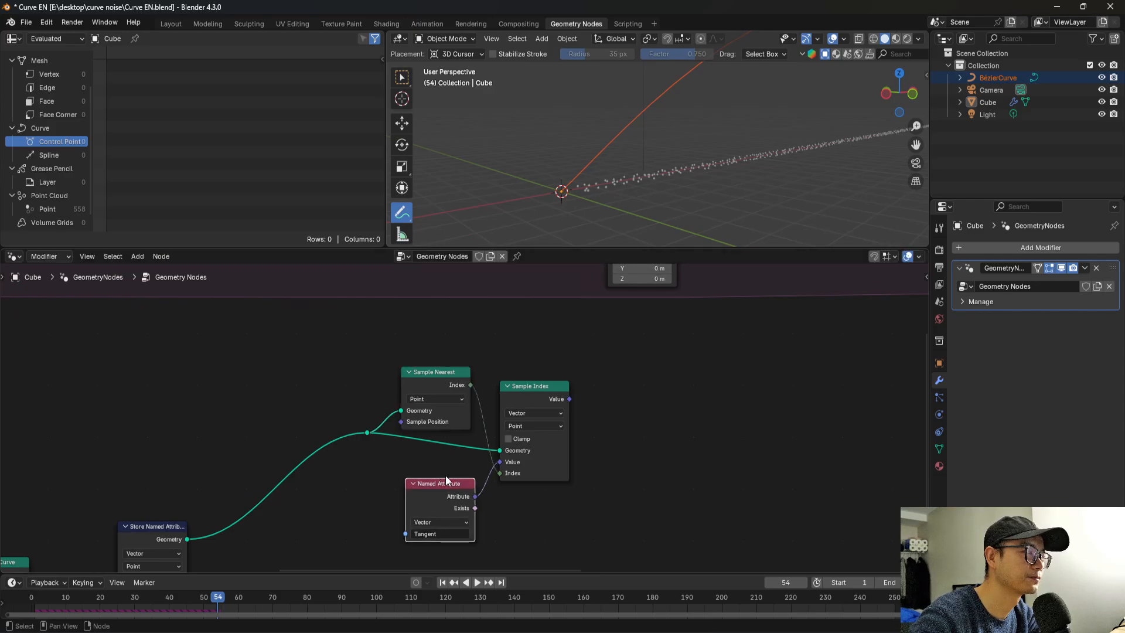
pyautogui.moveTo(512, 425); pyautogui.dragTo(489, 512, button='middle')
pyautogui.moveTo(547, 486); pyautogui.dragTo(584, 334)
pyautogui.scroll(-1, 581, 425)
pyautogui.scroll(2, 486, 470)
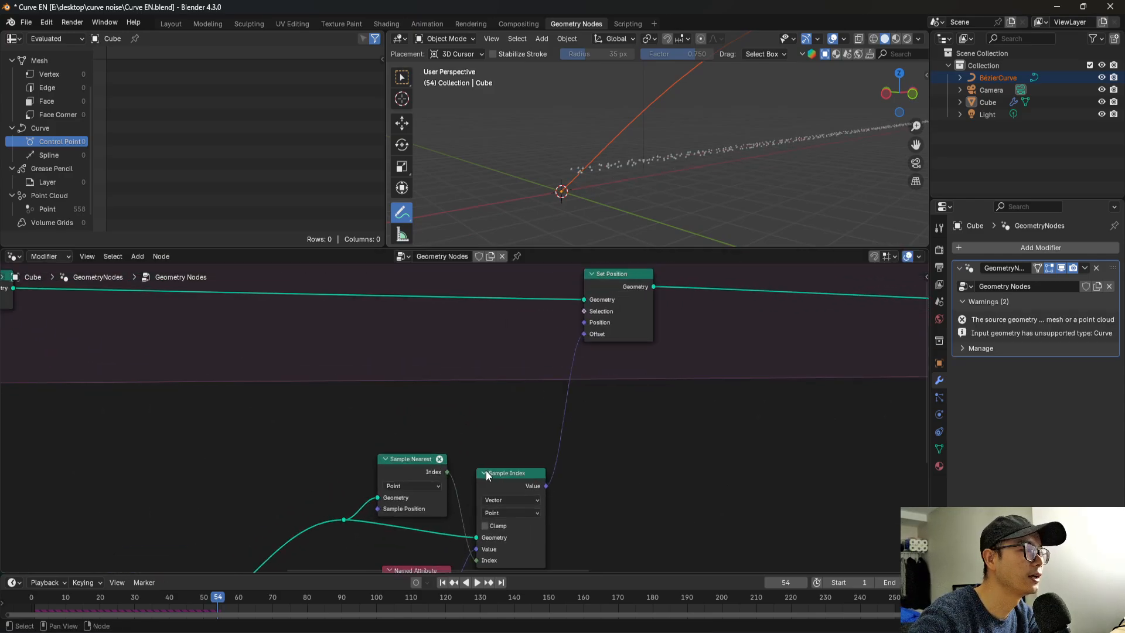
pyautogui.moveTo(486, 470); pyautogui.dragTo(579, 441, button='middle')
# Save the file and play the simulation from the start frame, switching the viewport tool to Select Box before stopping.
pyautogui.hotkey('shift', 'Left')
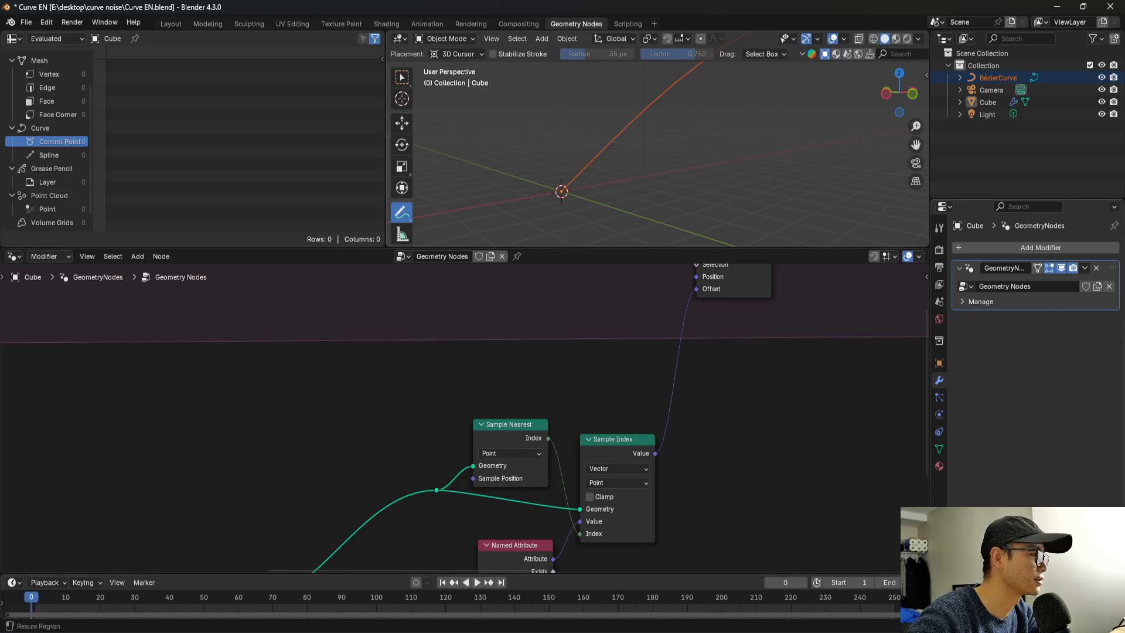
pyautogui.hotkey('ctrl', 's')
pyautogui.press('space')
pyautogui.moveTo(609, 198); pyautogui.dragTo(630, 230, button='middle')
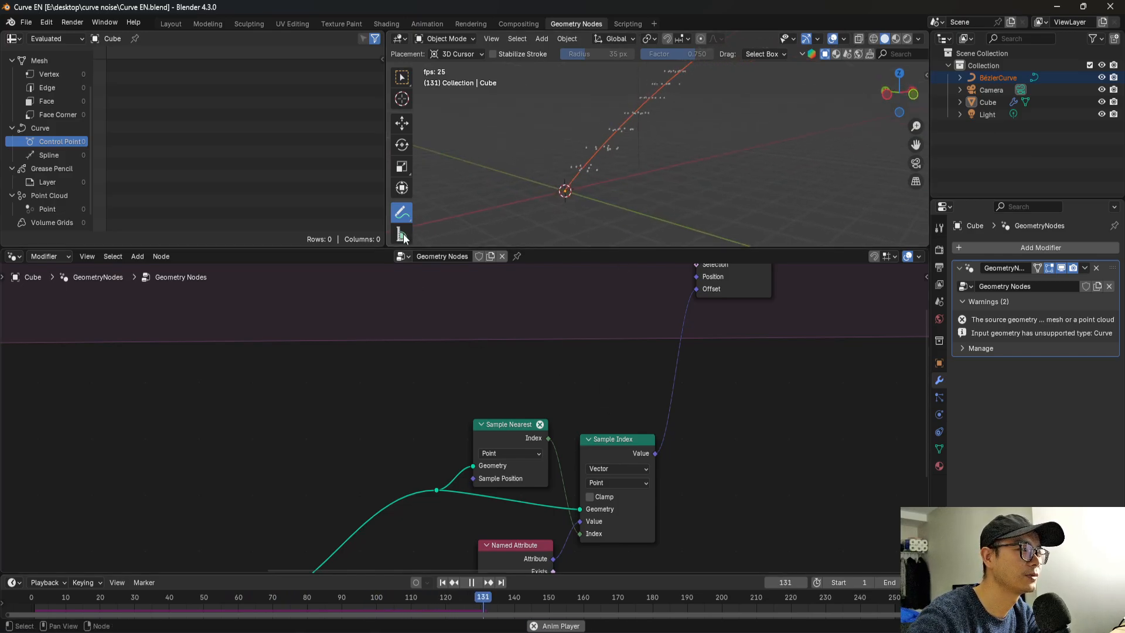
pyautogui.click(404, 79)
pyautogui.press('space')
# Examine the error marker on the Sample Nearest node and the geometry chain that feeds it.
pyautogui.moveTo(636, 417); pyautogui.dragTo(721, 297, button='middle')
pyautogui.scroll(2, 663, 348)
pyautogui.scroll(2, 609, 304)
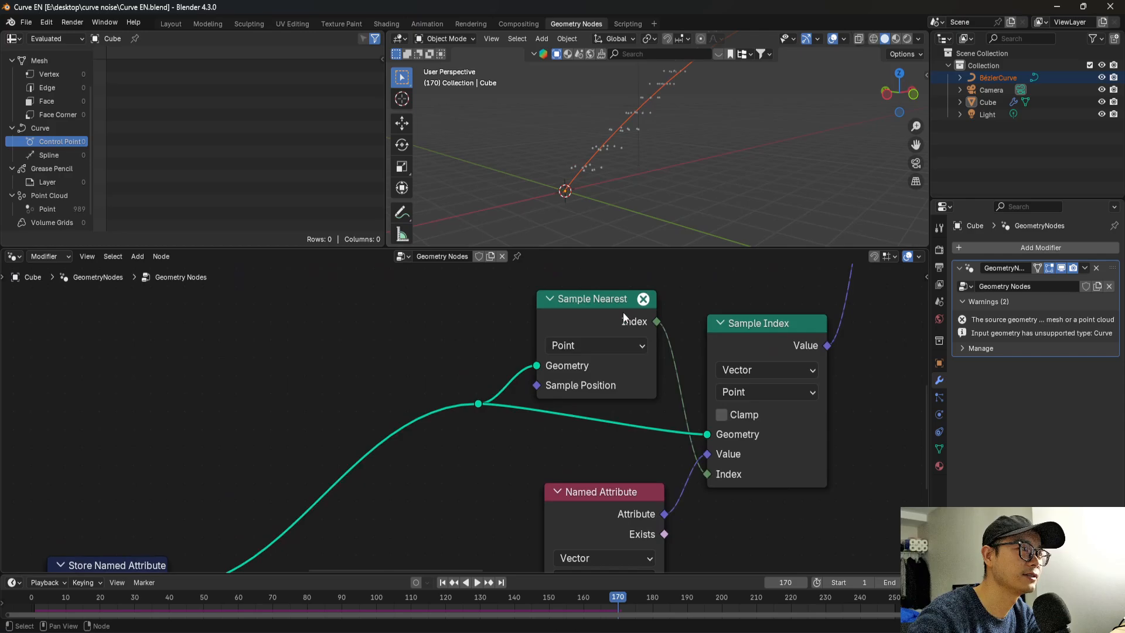
pyautogui.click(634, 305)
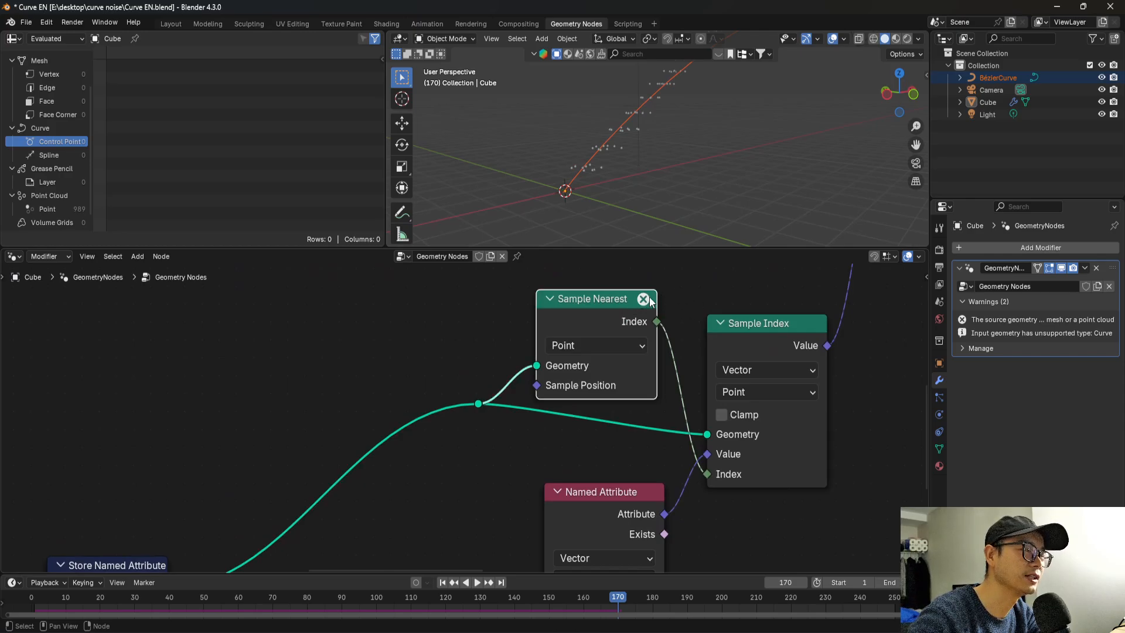
pyautogui.scroll(-2, 574, 359)
pyautogui.scroll(-3, 574, 359)
pyautogui.moveTo(533, 390); pyautogui.dragTo(610, 337, button='middle')
pyautogui.scroll(-1, 589, 358)
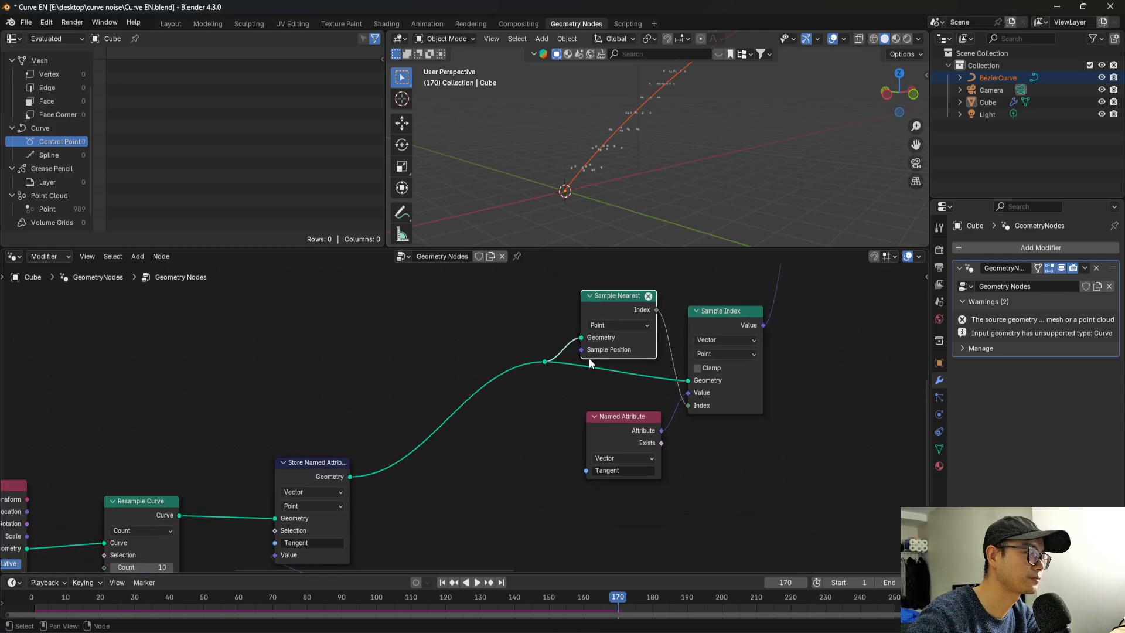
pyautogui.scroll(1, 643, 291)
pyautogui.moveTo(667, 290)
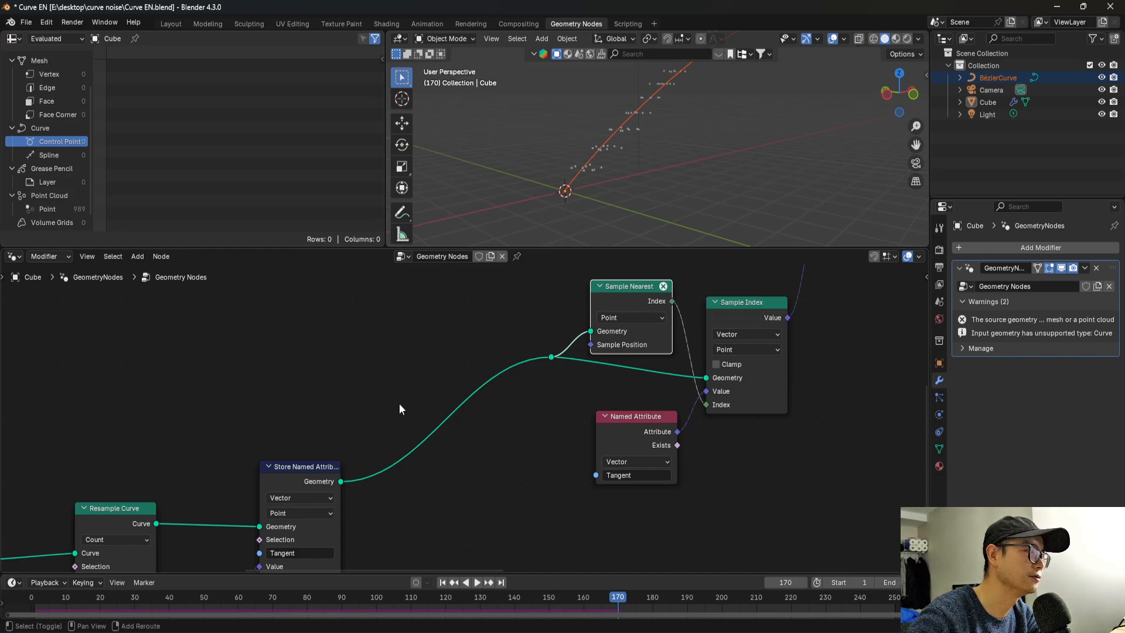
# Insert a Curve to Mesh node between Store Named Attribute and the reroute feeding Sample Nearest and Sample Index.
pyautogui.hotkey('shift', 'a')
pyautogui.write('curve')
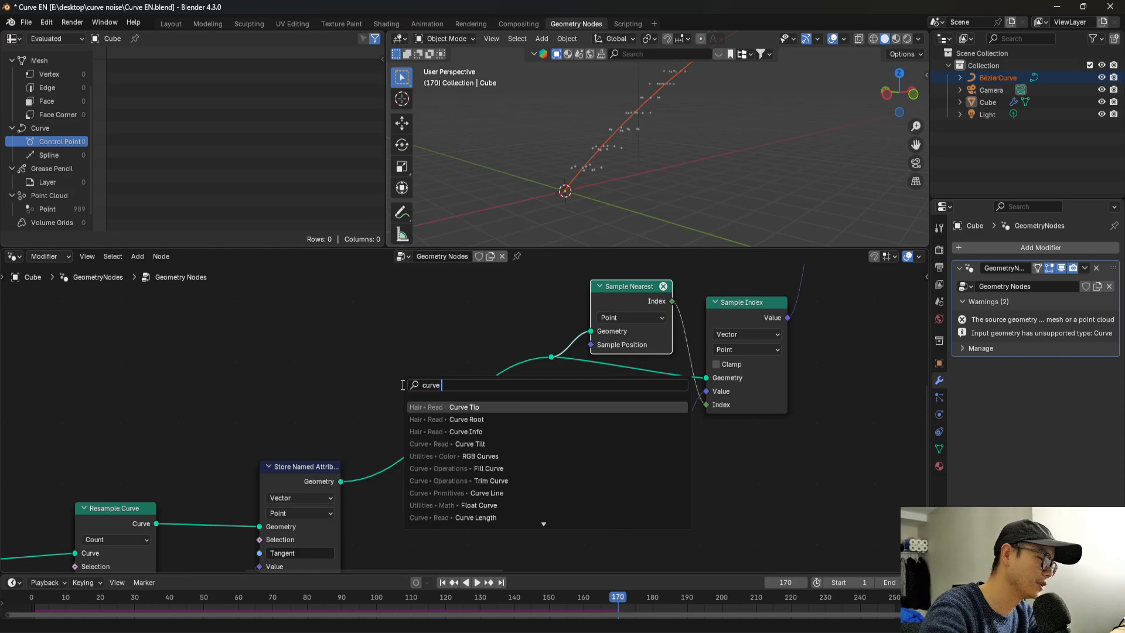
pyautogui.write(' to m')
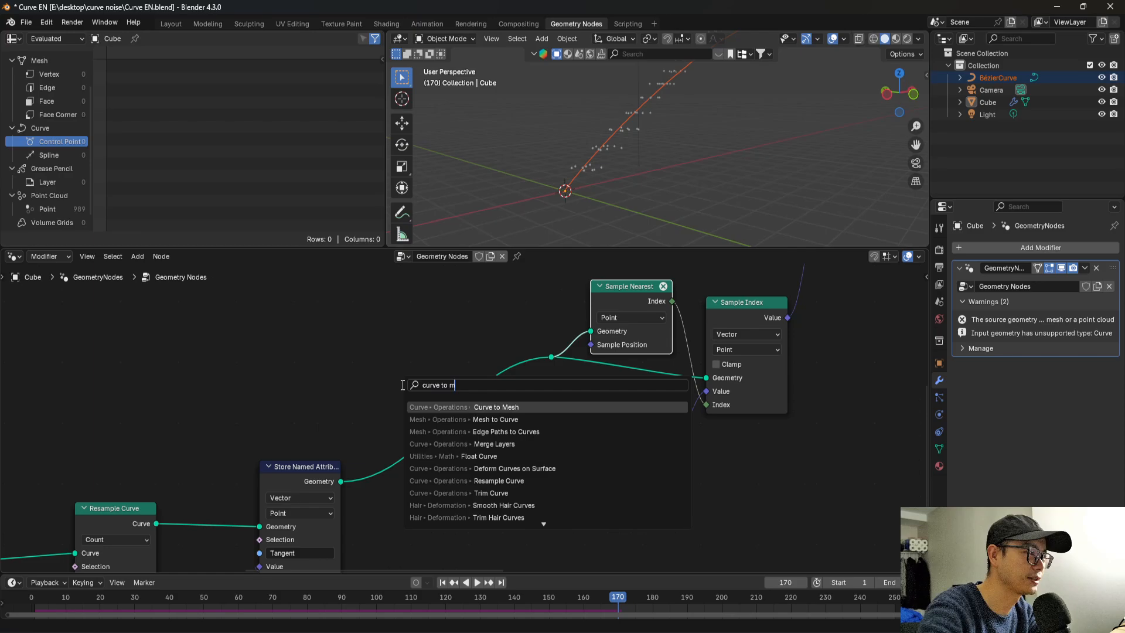
pyautogui.press('Return')
pyautogui.click(402, 387)
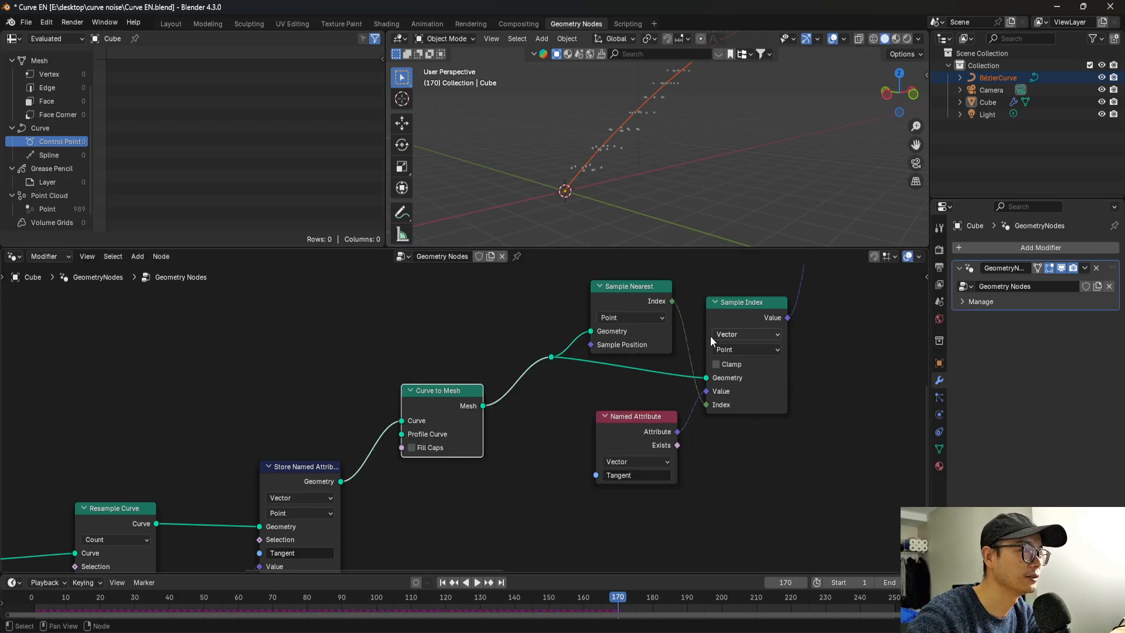
pyautogui.click(653, 290)
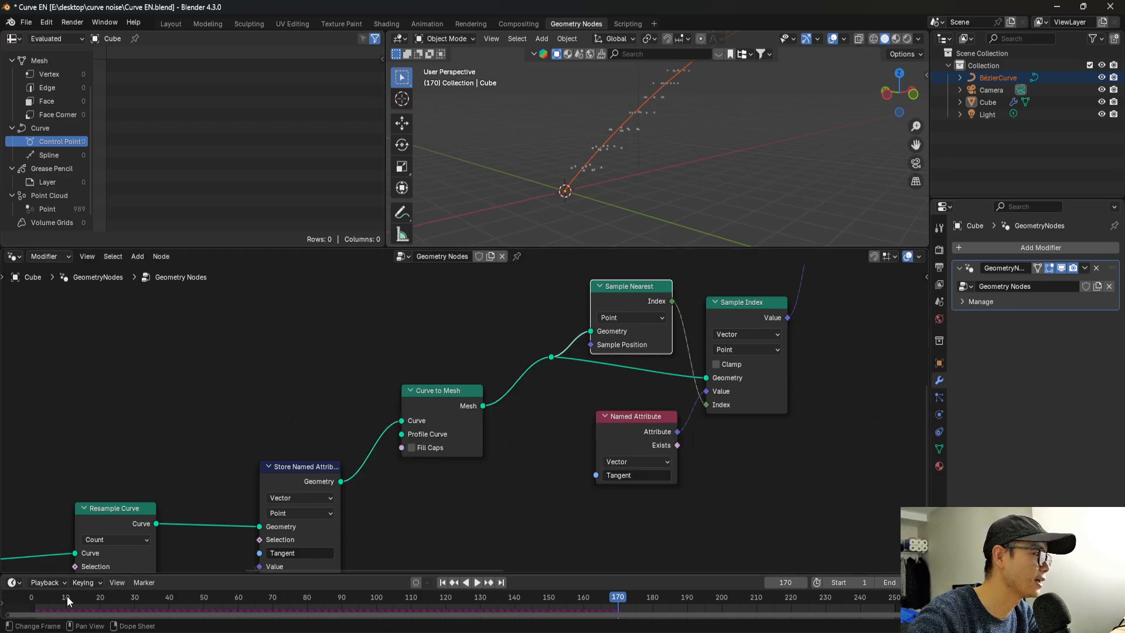
# Replay the simulation from the start frame while viewing the points along the curve, stop it and save the file.
pyautogui.moveTo(66, 600); pyautogui.dragTo(13, 602)
pyautogui.press('space')
pyautogui.moveTo(592, 211); pyautogui.dragTo(773, 223, button='middle')
pyautogui.press('space')
pyautogui.hotkey('ctrl', 's')
# Arrange the curve-sampling nodes, from Object Info through Sample Index, into a compact layout below the simulation zone.
pyautogui.scroll(-3, 604, 435)
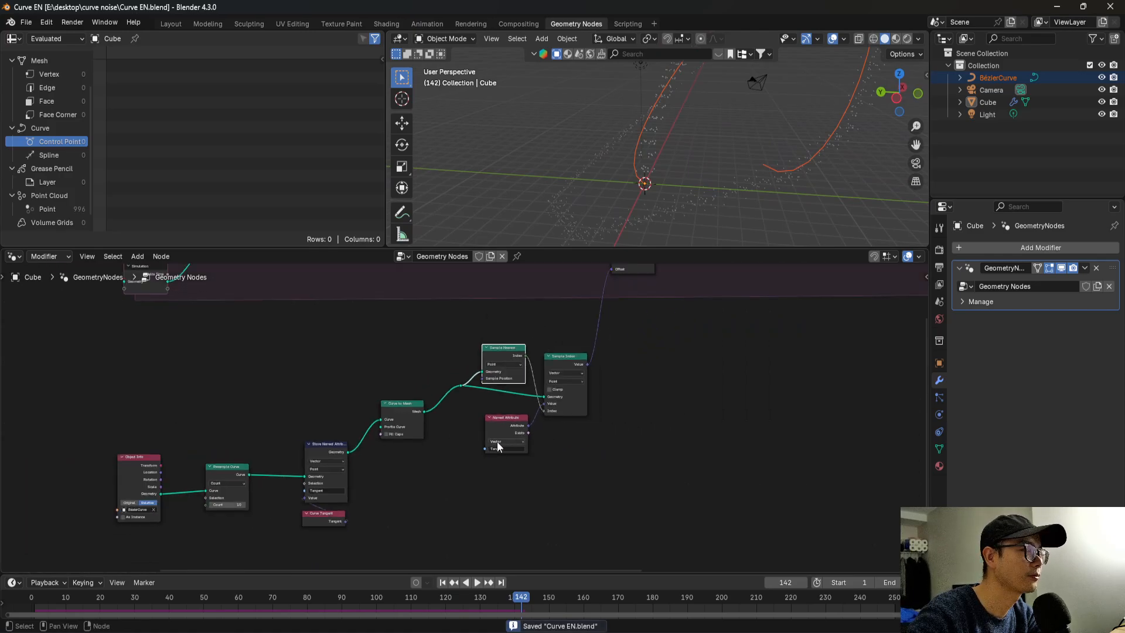
pyautogui.moveTo(403, 410); pyautogui.dragTo(407, 432)
pyautogui.moveTo(497, 422); pyautogui.dragTo(498, 456)
pyautogui.moveTo(508, 354); pyautogui.dragTo(501, 409)
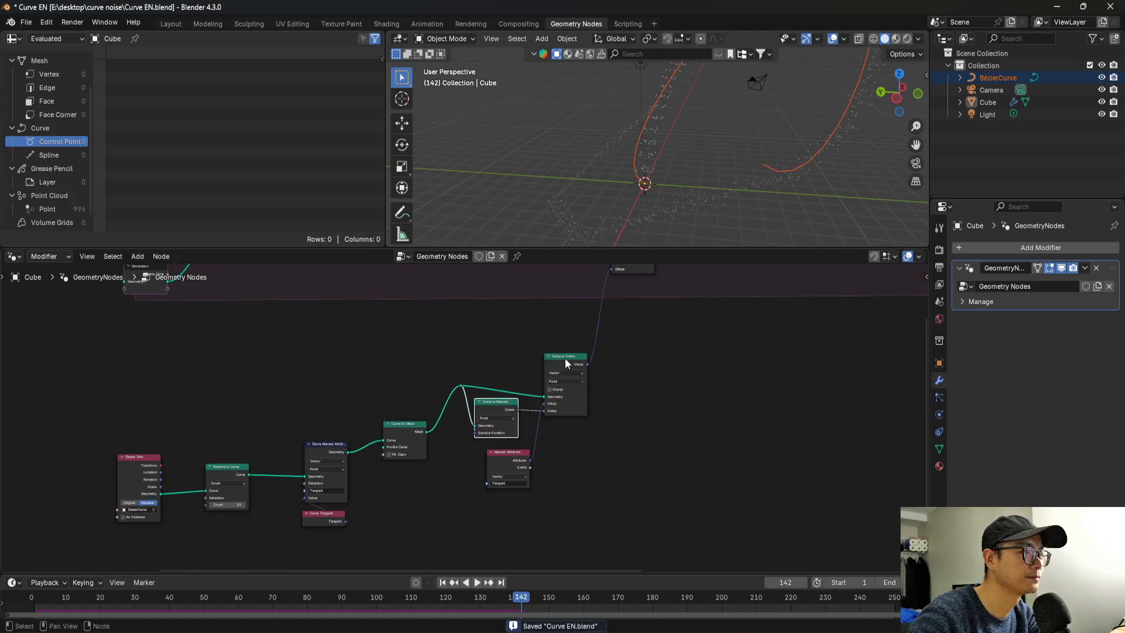
pyautogui.moveTo(564, 360); pyautogui.dragTo(557, 386)
pyautogui.moveTo(508, 460); pyautogui.dragTo(497, 460)
pyautogui.moveTo(119, 413); pyautogui.dragTo(336, 563)
pyautogui.moveTo(327, 448); pyautogui.dragTo(342, 427)
pyautogui.moveTo(122, 414); pyautogui.dragTo(277, 528)
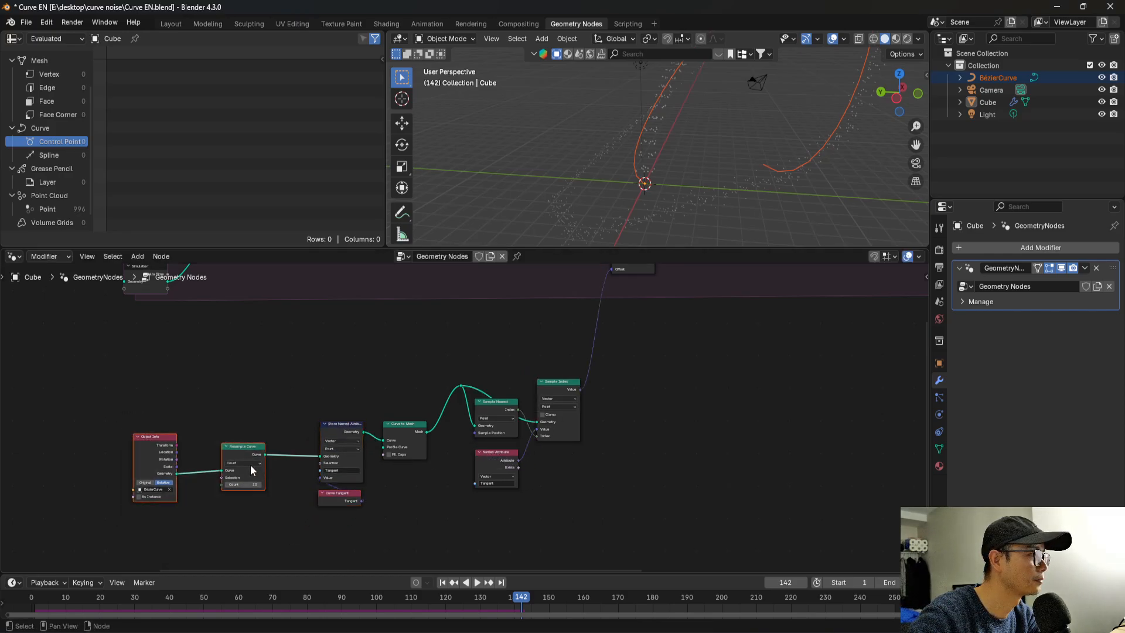
pyautogui.moveTo(244, 455); pyautogui.dragTo(281, 449)
pyautogui.moveTo(171, 413); pyautogui.dragTo(224, 439)
# Join all the curve-sampling nodes in a new frame and label it "follow curve".
pyautogui.moveTo(185, 373); pyautogui.dragTo(634, 547)
pyautogui.hotkey('ctrl', 'j')
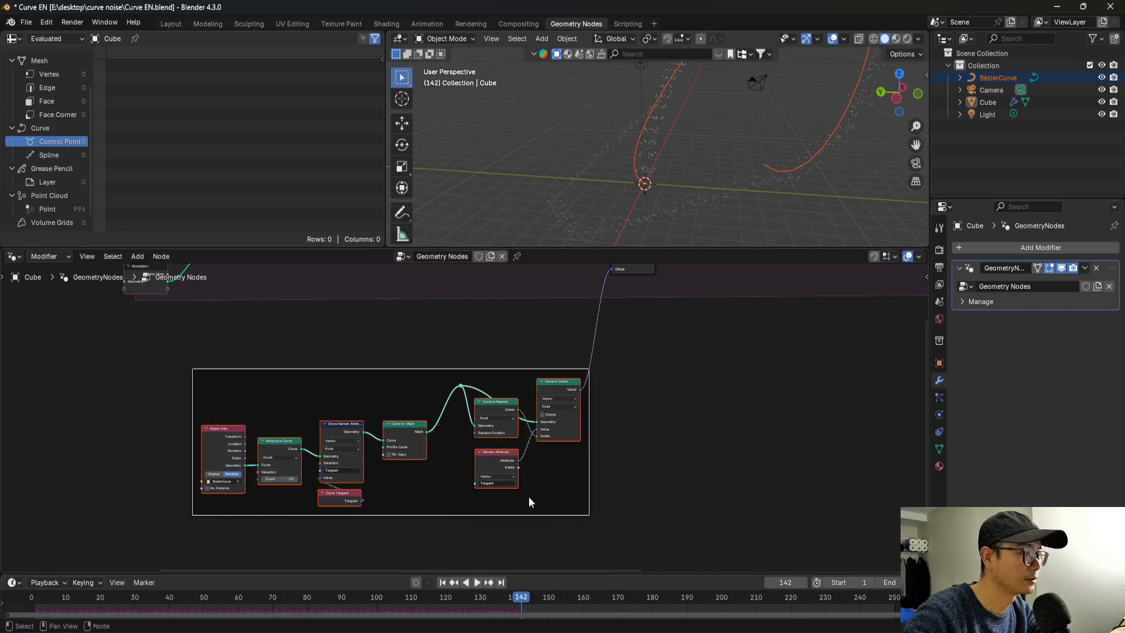
pyautogui.scroll(2, 397, 402)
pyautogui.moveTo(358, 400); pyautogui.dragTo(459, 406, button='middle')
pyautogui.scroll(2, 458, 408)
pyautogui.rightClick(413, 379)
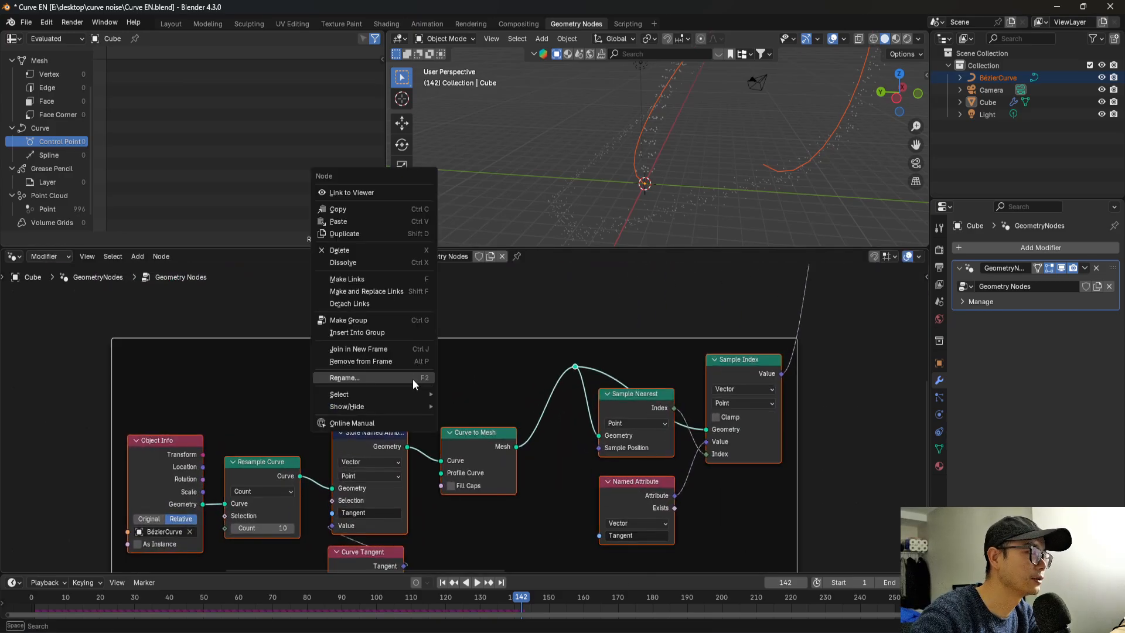
pyautogui.click(413, 378)
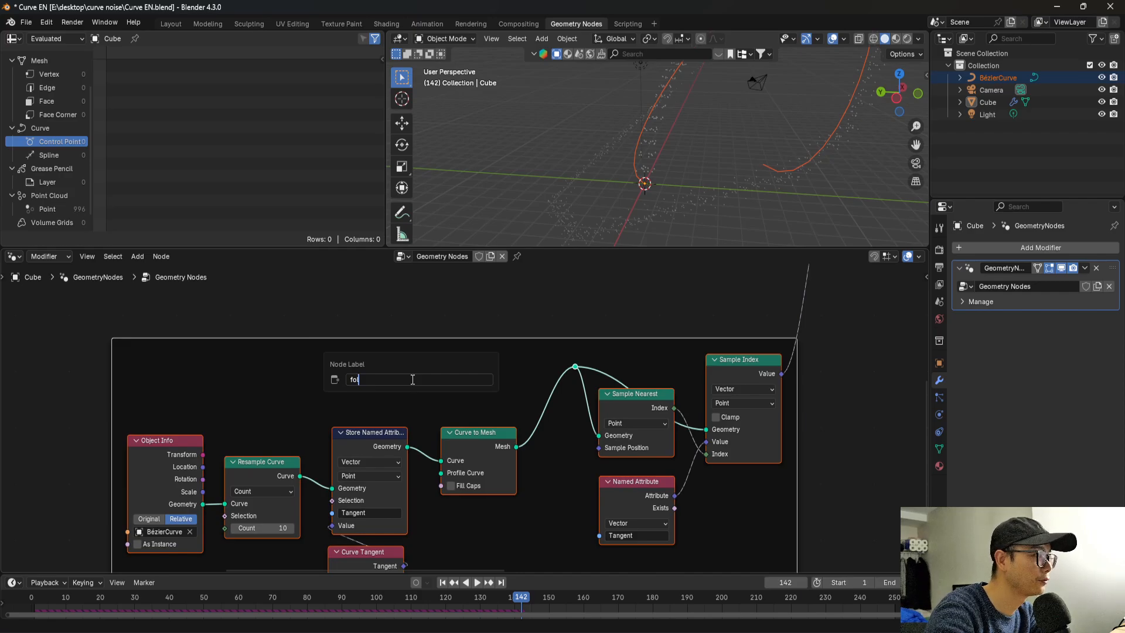
pyautogui.write('follow curve')
pyautogui.press('Return')
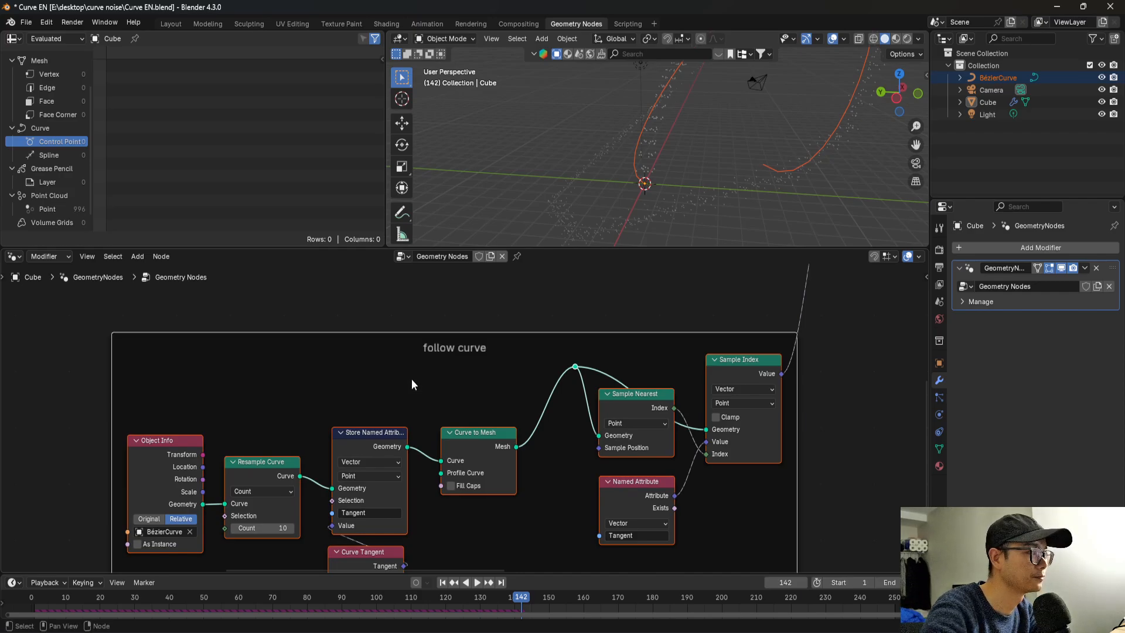
# Set the Resample Curve node's Count to 100.
pyautogui.scroll(-6, 352, 433)
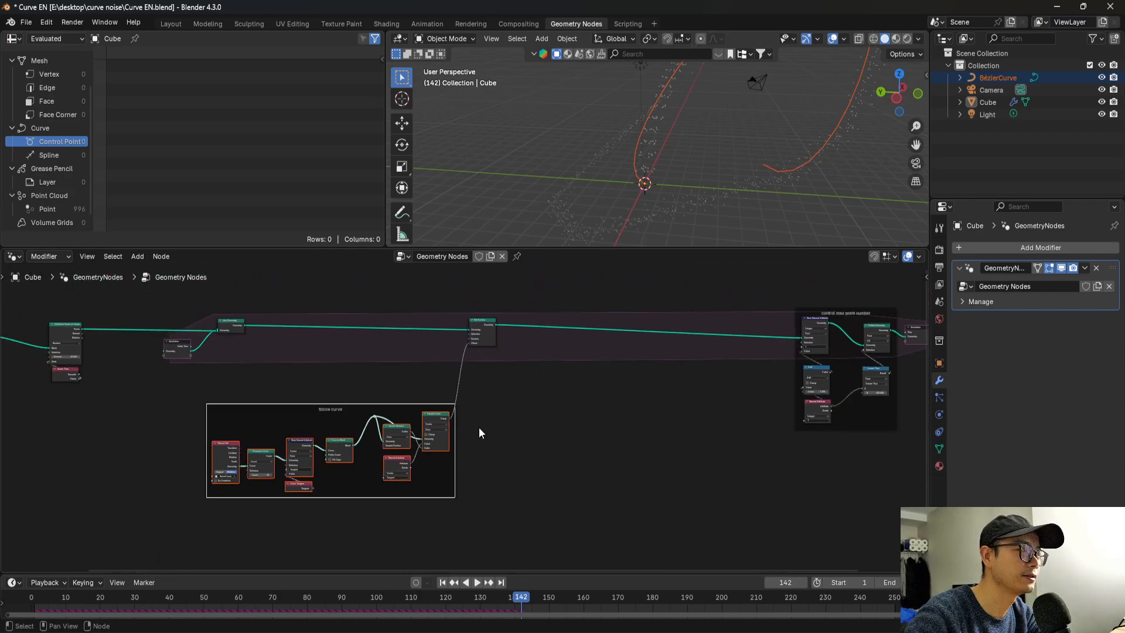
pyautogui.scroll(6, 222, 494)
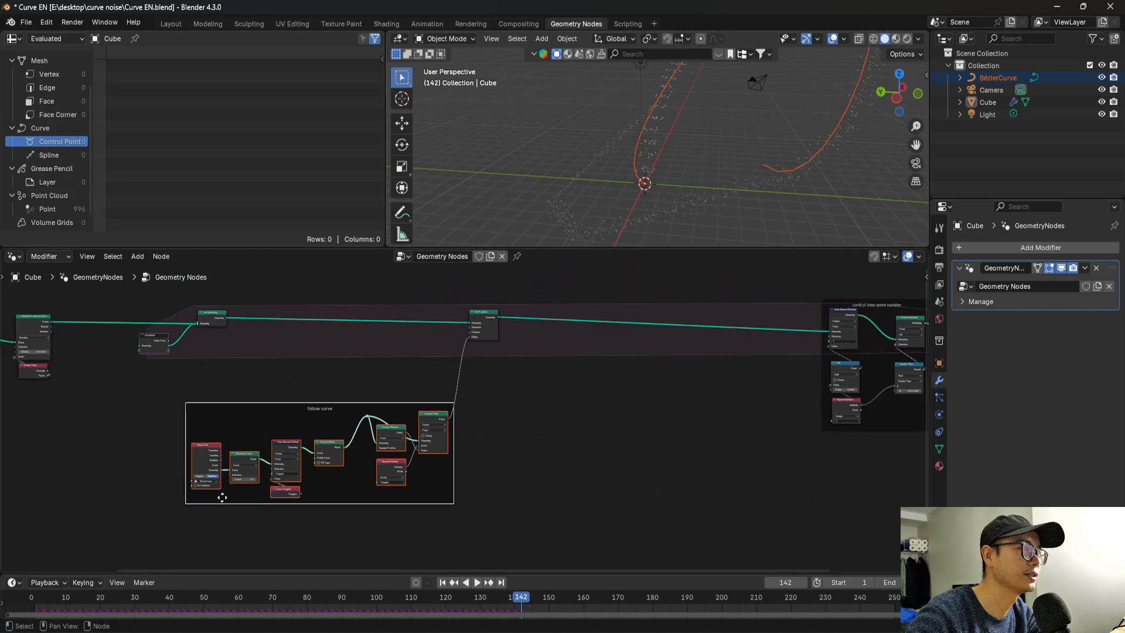
pyautogui.moveTo(217, 480); pyautogui.dragTo(426, 478, button='middle')
pyautogui.scroll(1, 423, 477)
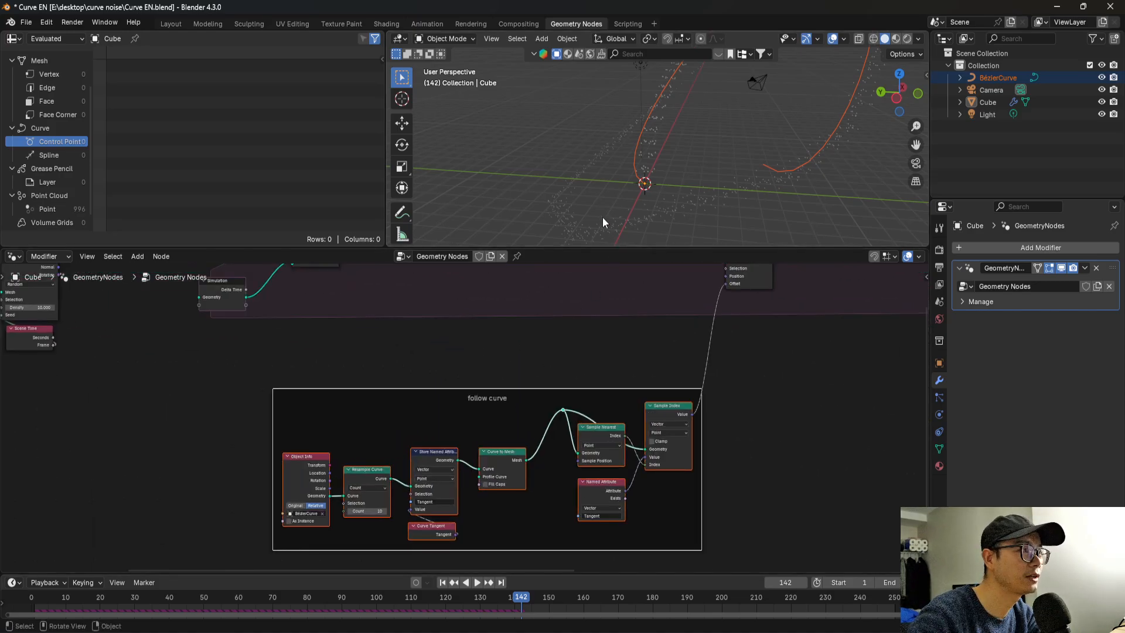
pyautogui.moveTo(602, 217); pyautogui.dragTo(626, 151, button='middle')
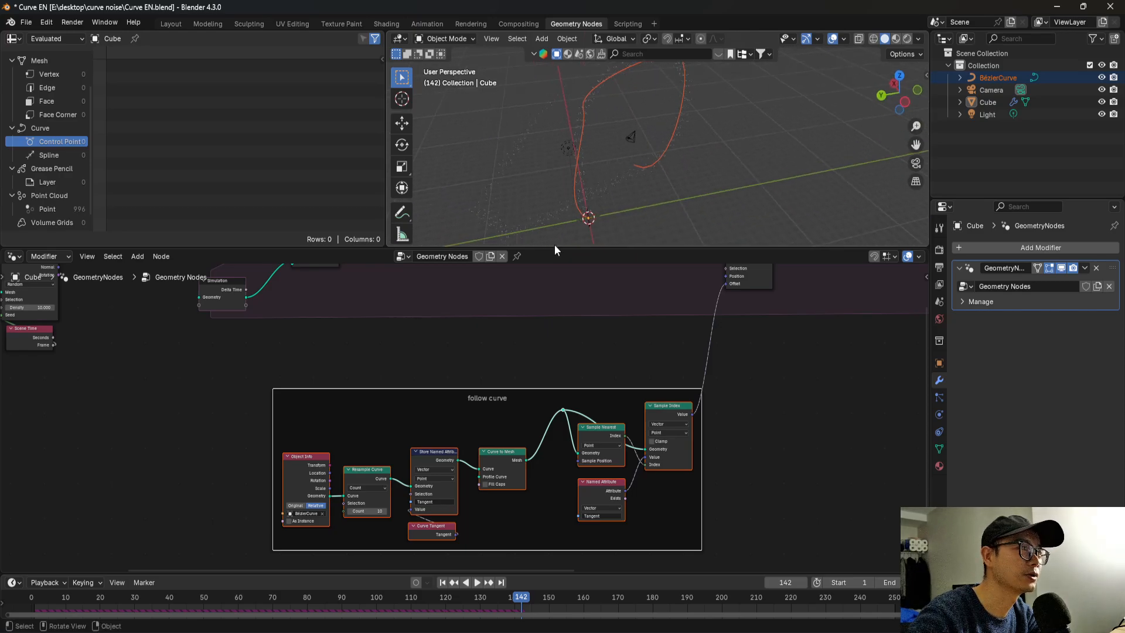
pyautogui.scroll(3, 353, 472)
pyautogui.scroll(1, 354, 473)
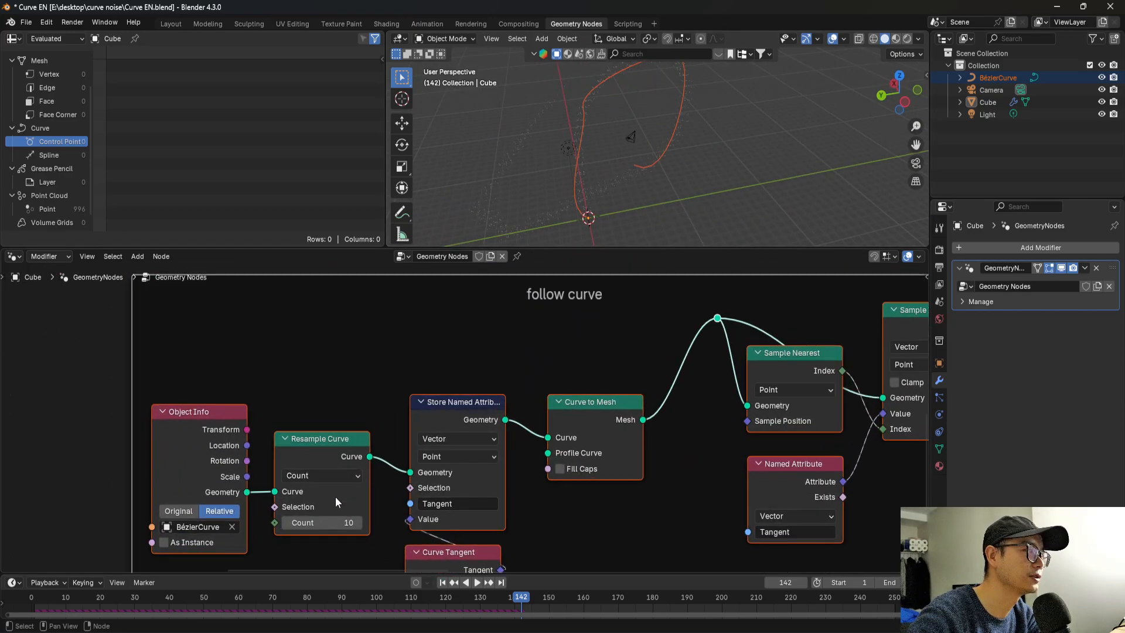
pyautogui.scroll(2, 335, 516)
pyautogui.click(336, 517)
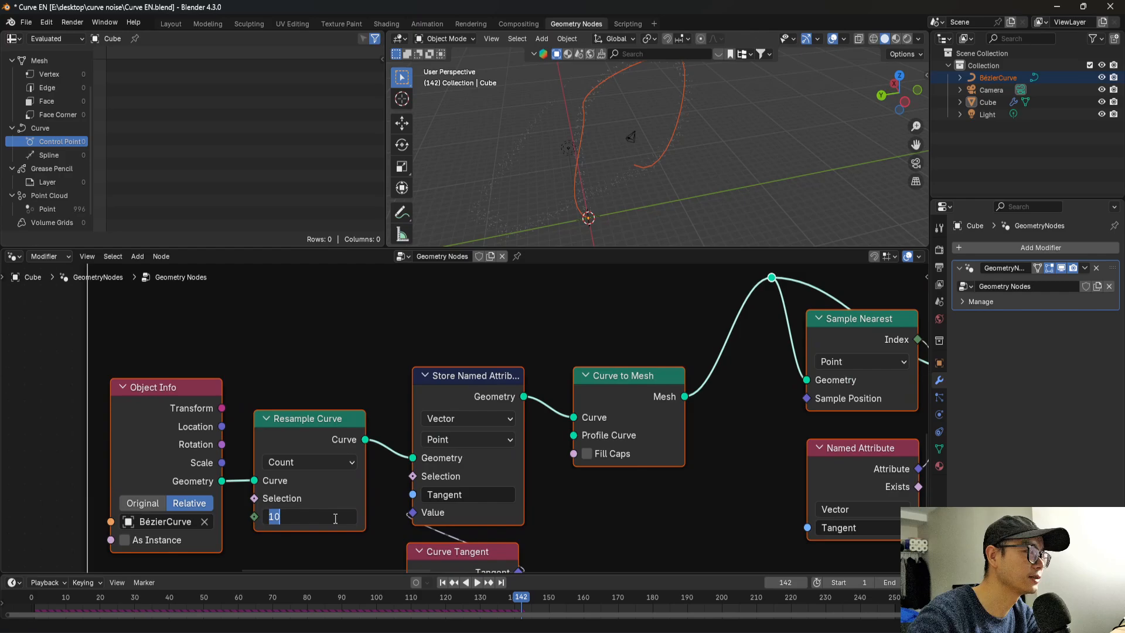
pyautogui.write('100')
pyautogui.press('Return')
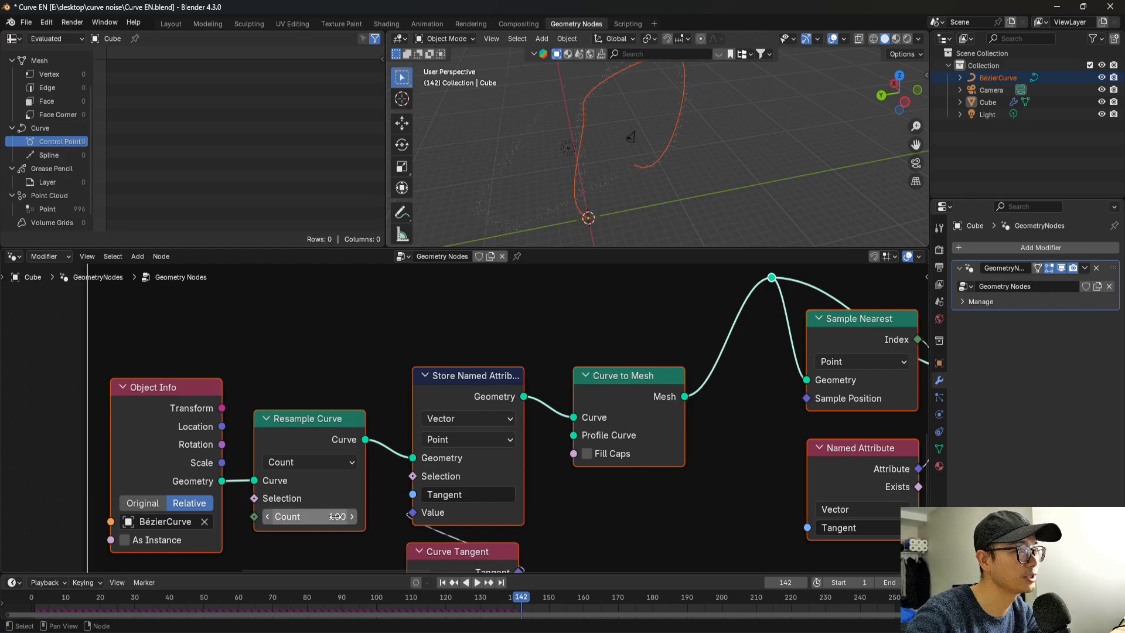
# Save the file, replay the simulation, and examine from several angles how closely the points follow the curve.
pyautogui.hotkey('ctrl', 's')
pyautogui.hotkey('shift', 'Left')
pyautogui.press('space')
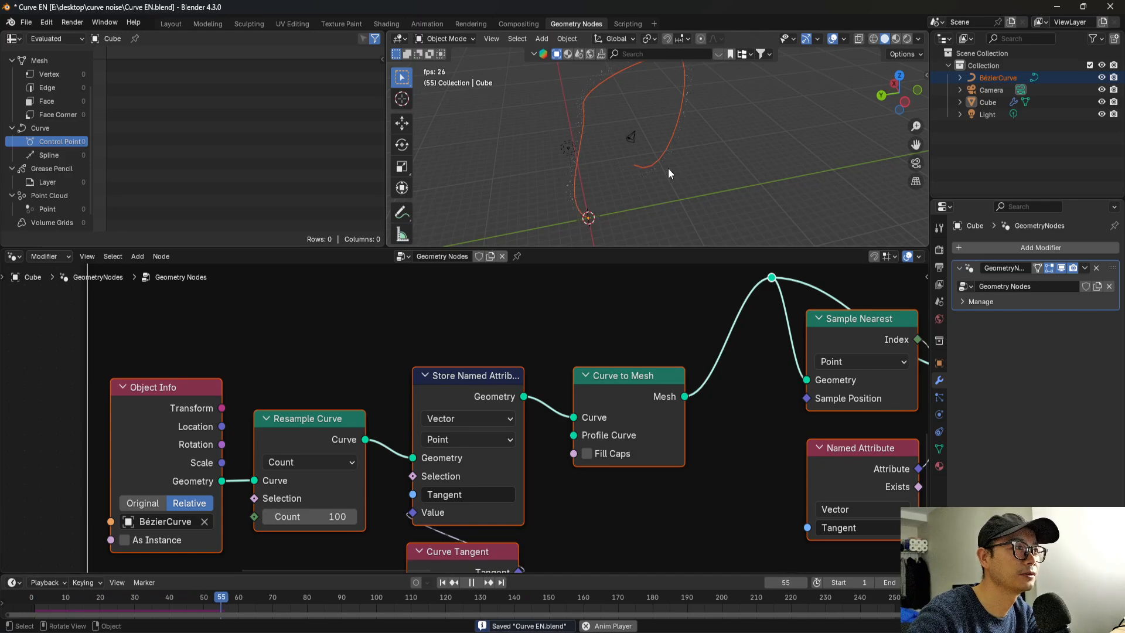
pyautogui.press('space')
pyautogui.moveTo(643, 163); pyautogui.dragTo(676, 188, button='middle')
pyautogui.scroll(-7, 586, 420)
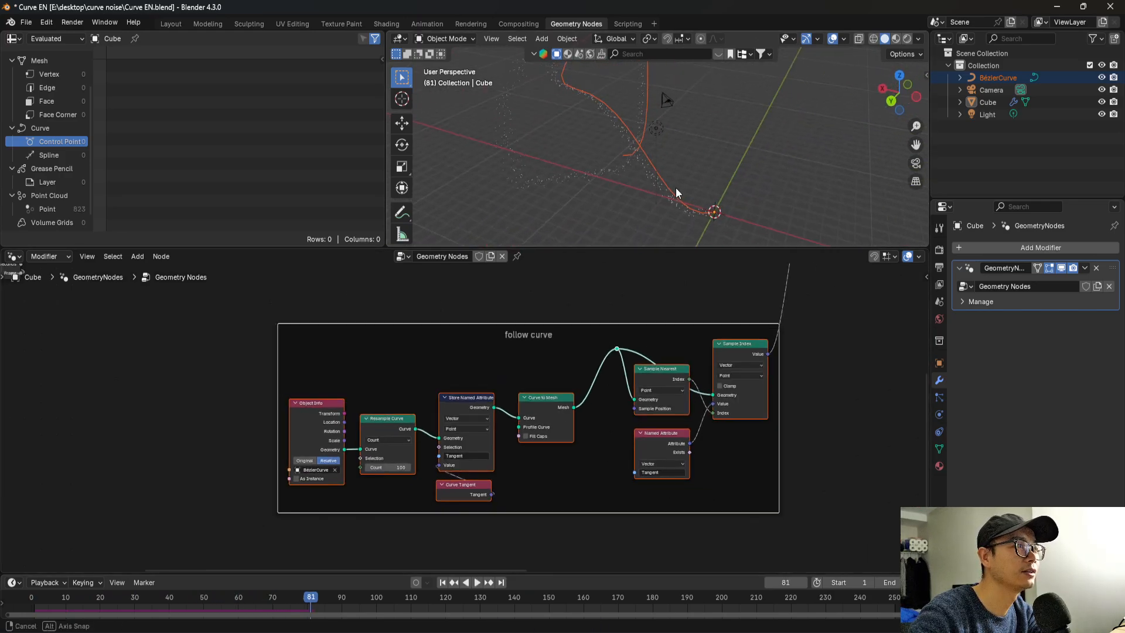
pyautogui.moveTo(604, 150); pyautogui.dragTo(591, 222, button='middle')
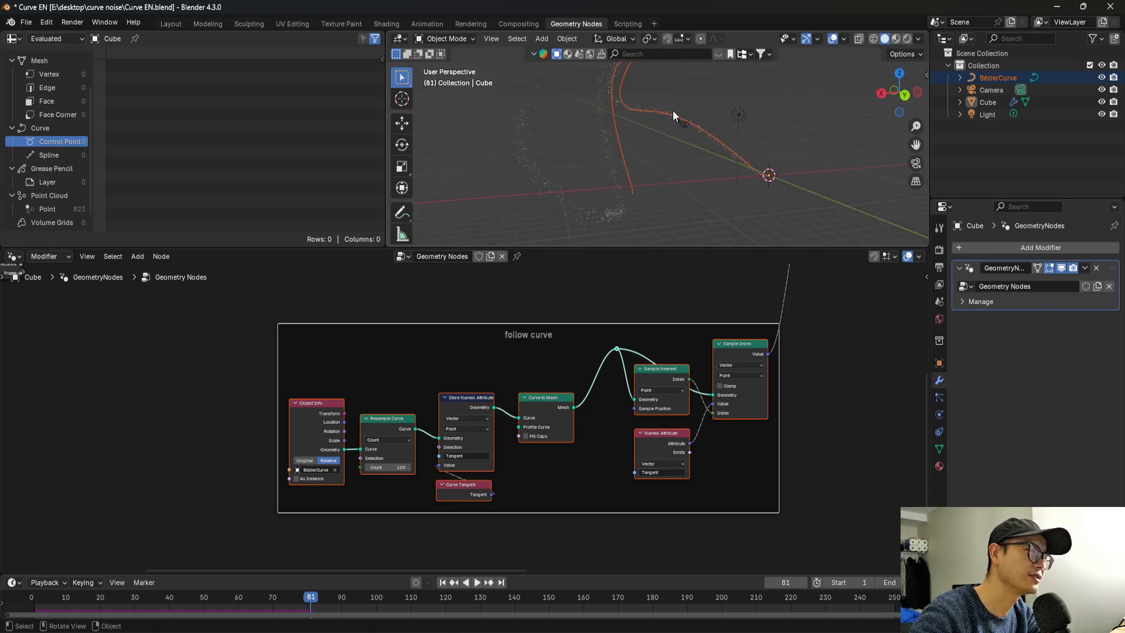
pyautogui.moveTo(673, 110); pyautogui.dragTo(532, 147, button='middle')
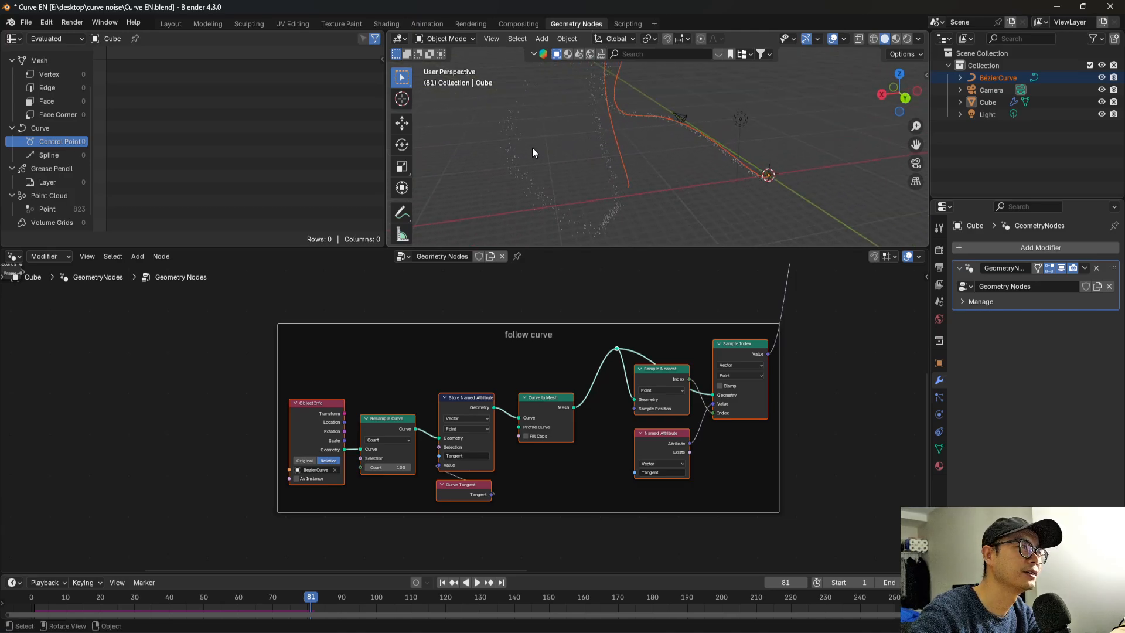
pyautogui.moveTo(686, 135); pyautogui.dragTo(606, 86, button='middle')
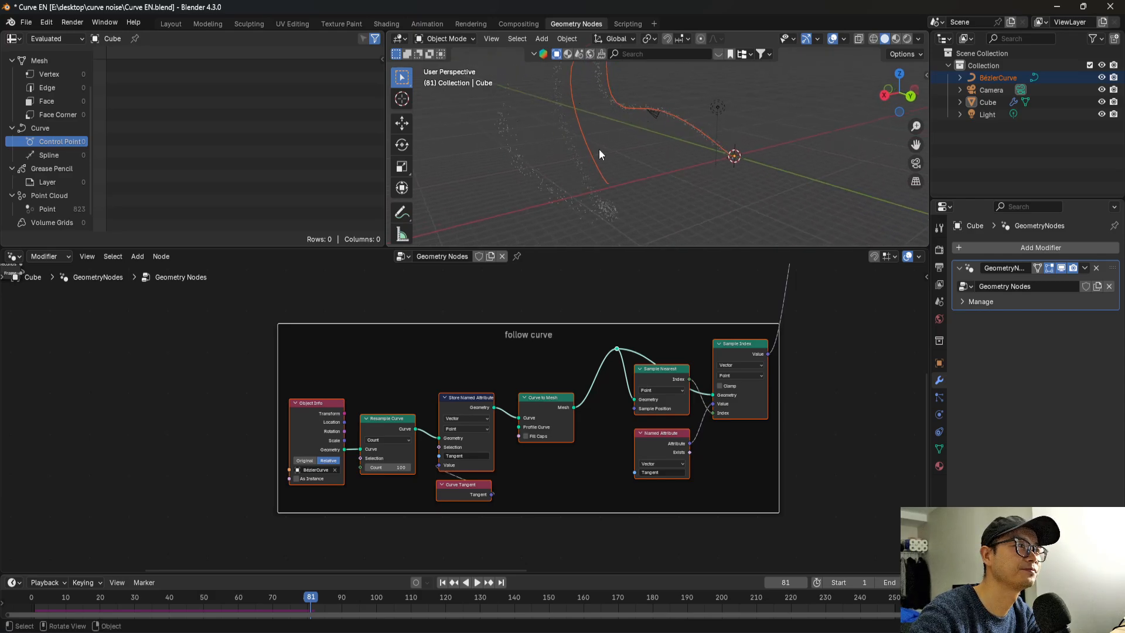
# Save the file and move the nodes after Set Position farther along the chain to make room in the simulation zone.
pyautogui.scroll(-3, 568, 312)
pyautogui.moveTo(669, 368); pyautogui.dragTo(401, 406, button='middle')
pyautogui.scroll(-2, 509, 349)
pyautogui.hotkey('ctrl', 's')
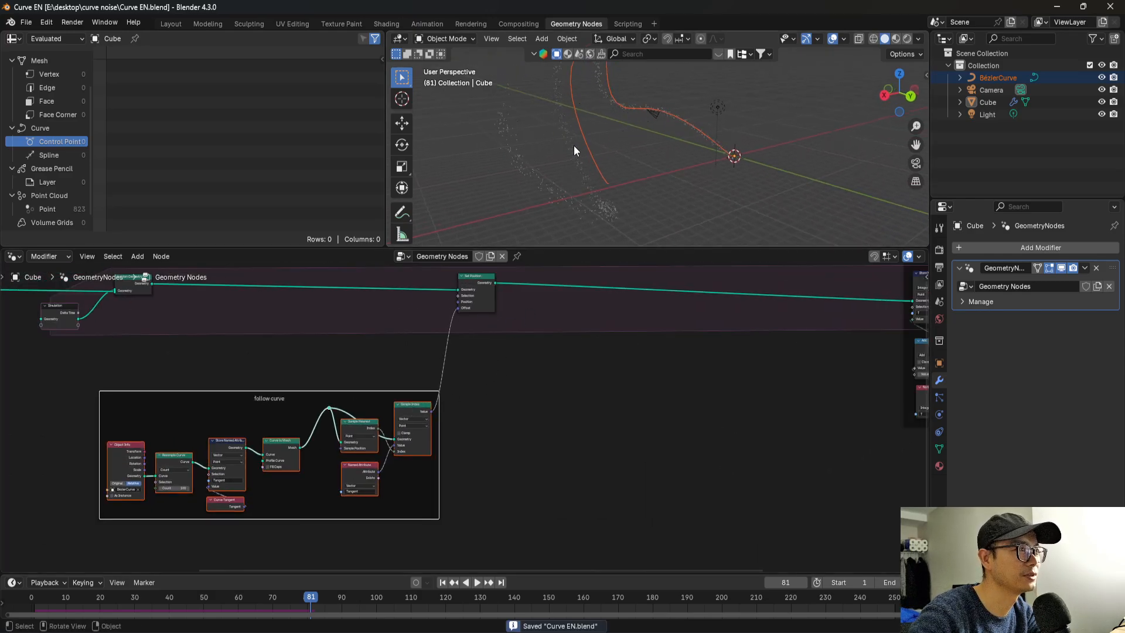
pyautogui.moveTo(574, 146); pyautogui.dragTo(596, 141, button='middle')
pyautogui.scroll(-3, 568, 307)
pyautogui.moveTo(482, 321); pyautogui.dragTo(383, 369, button='middle')
pyautogui.scroll(2, 796, 354)
pyautogui.scroll(-2, 762, 352)
pyautogui.moveTo(710, 342); pyautogui.dragTo(502, 343, button='middle')
pyautogui.moveTo(528, 287); pyautogui.dragTo(769, 479)
pyautogui.moveTo(657, 343); pyautogui.dragTo(865, 340)
pyautogui.moveTo(345, 352); pyautogui.dragTo(609, 370, button='middle')
# Duplicate the Set Position node and insert the copy into the geometry link after the original.
pyautogui.scroll(3, 452, 377)
pyautogui.click(442, 354)
pyautogui.hotkey('shift', 'd')
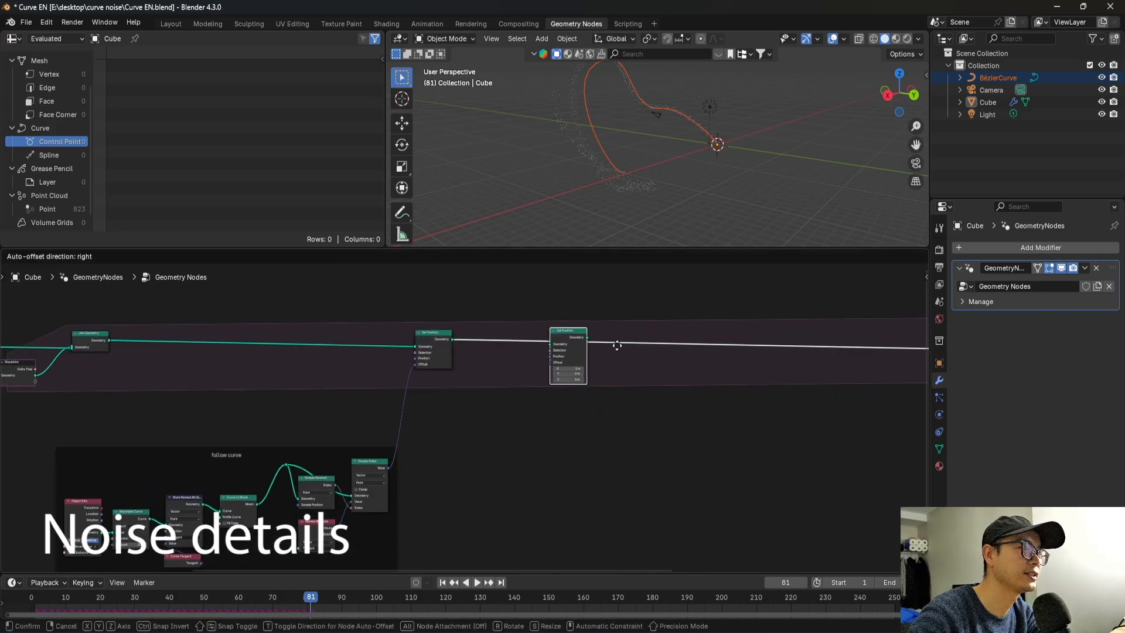
pyautogui.click(676, 354)
pyautogui.scroll(2, 617, 185)
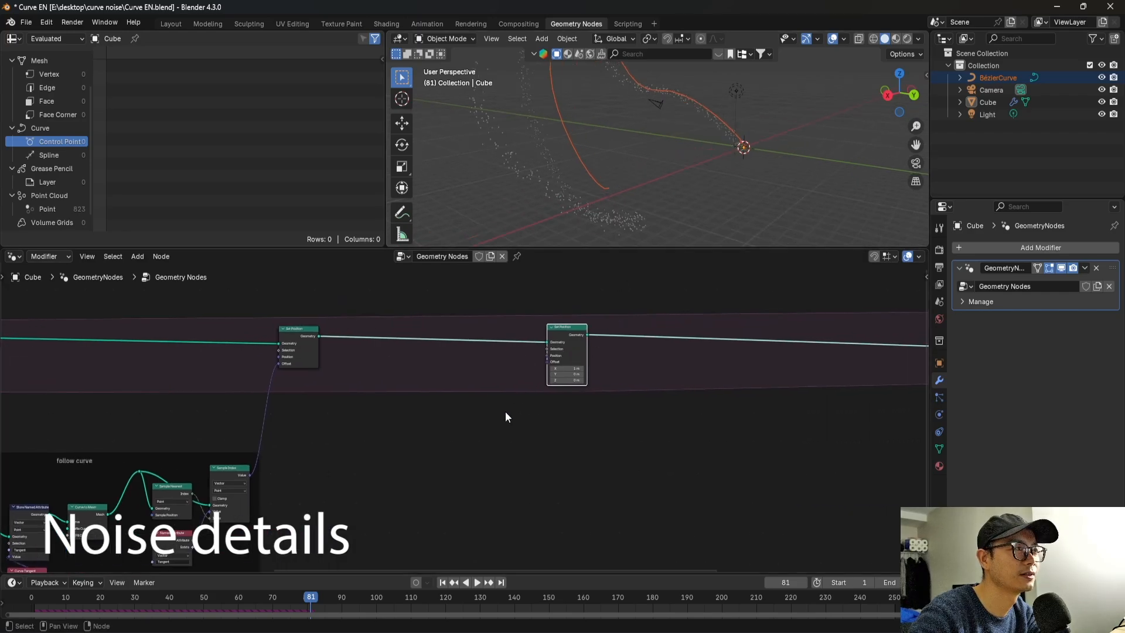
# Add a Noise Texture node below the simulation zone and space it between the original and duplicated Set Position nodes.
pyautogui.scroll(1, 509, 399)
pyautogui.moveTo(512, 378); pyautogui.dragTo(596, 353, button='middle')
pyautogui.hotkey('shift', 'a')
pyautogui.click(597, 353)
pyautogui.write('noise')
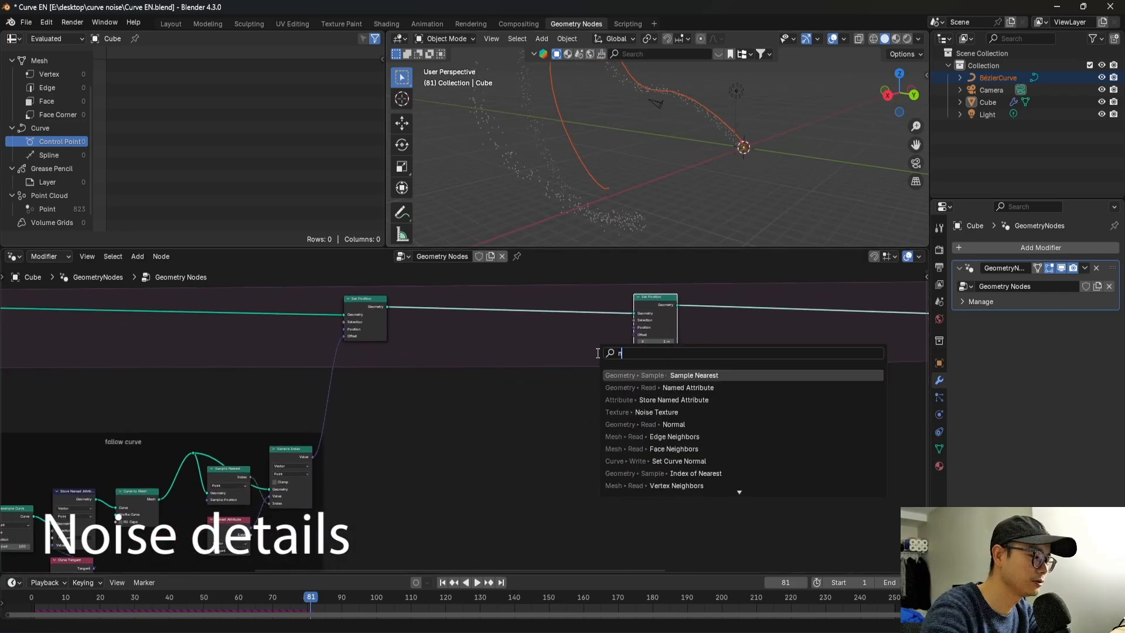
pyautogui.press('Return')
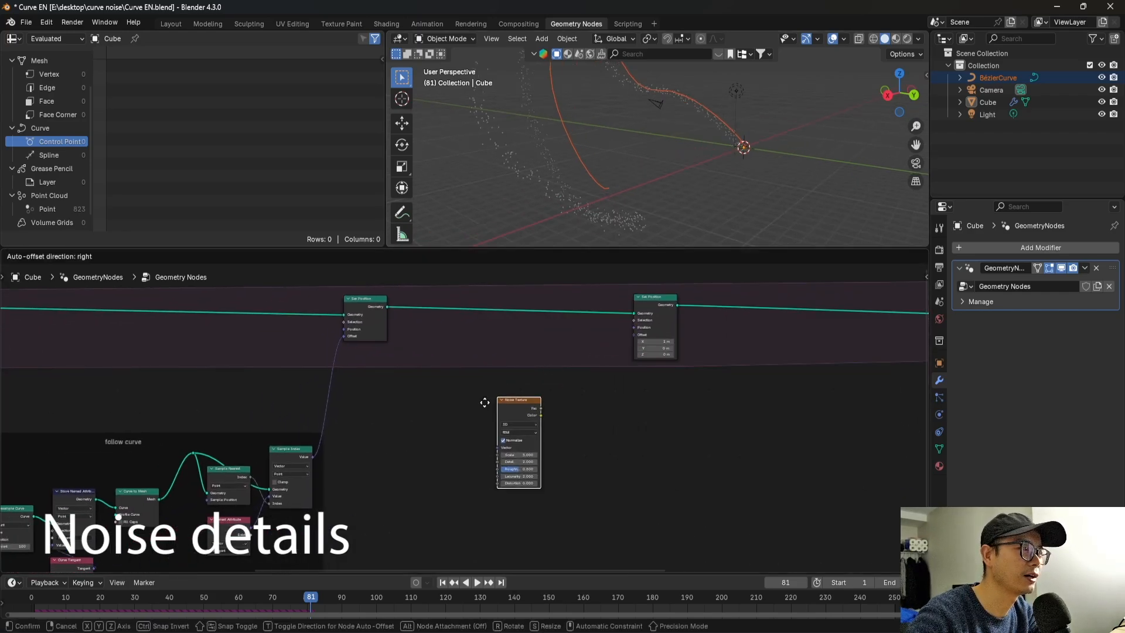
pyautogui.click(485, 401)
pyautogui.scroll(2, 516, 396)
pyautogui.moveTo(642, 382); pyautogui.dragTo(554, 410, button='middle')
pyautogui.moveTo(635, 323); pyautogui.dragTo(737, 318)
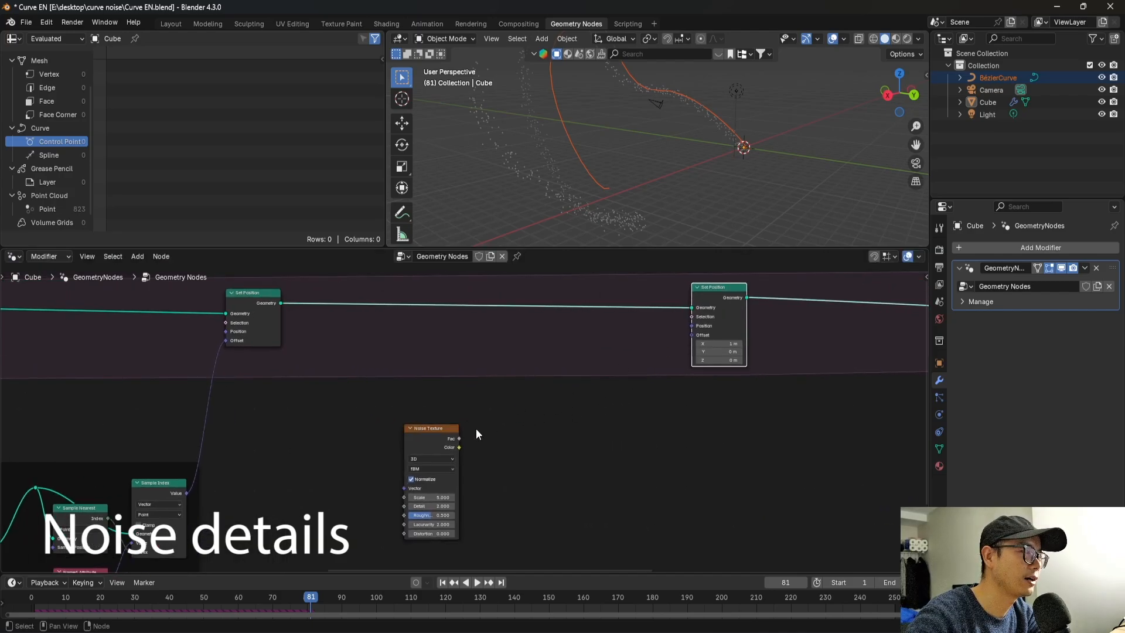
pyautogui.scroll(1, 475, 426)
pyautogui.moveTo(435, 437); pyautogui.dragTo(503, 420)
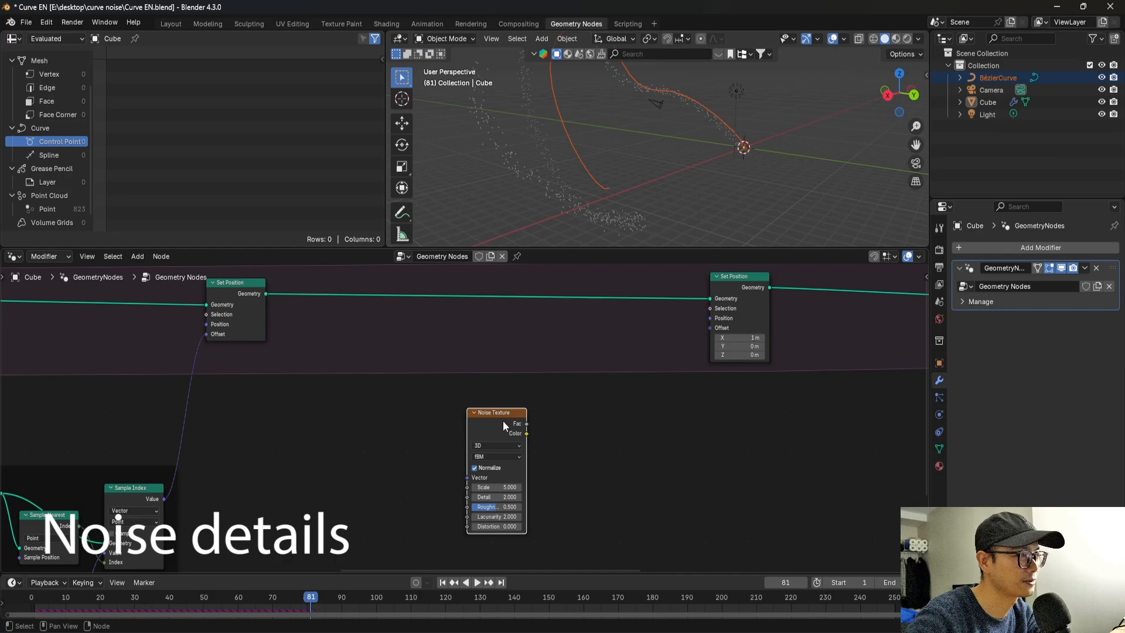
# Set the Noise Texture node's dimensions to 4D.
pyautogui.scroll(-2, 502, 421)
pyautogui.moveTo(493, 443); pyautogui.dragTo(494, 424, button='middle')
pyautogui.scroll(1, 493, 419)
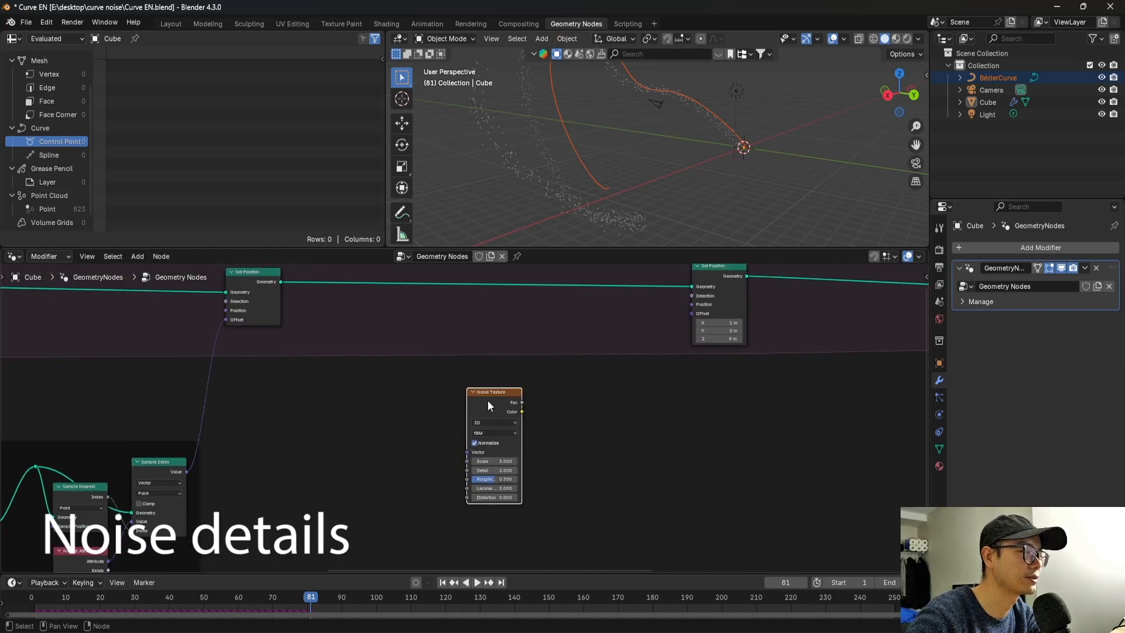
pyautogui.scroll(2, 466, 416)
pyautogui.click(509, 424)
pyautogui.click(498, 494)
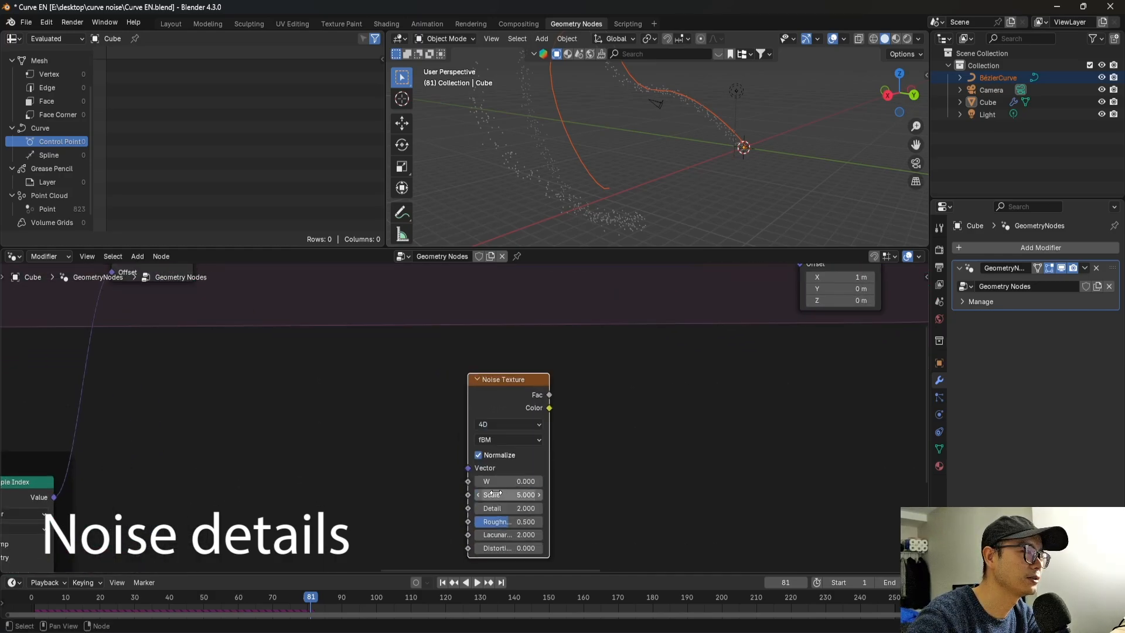
# Add a Scene Time node with its Frame output connected to the Noise Texture's W input.
pyautogui.scroll(1, 501, 463)
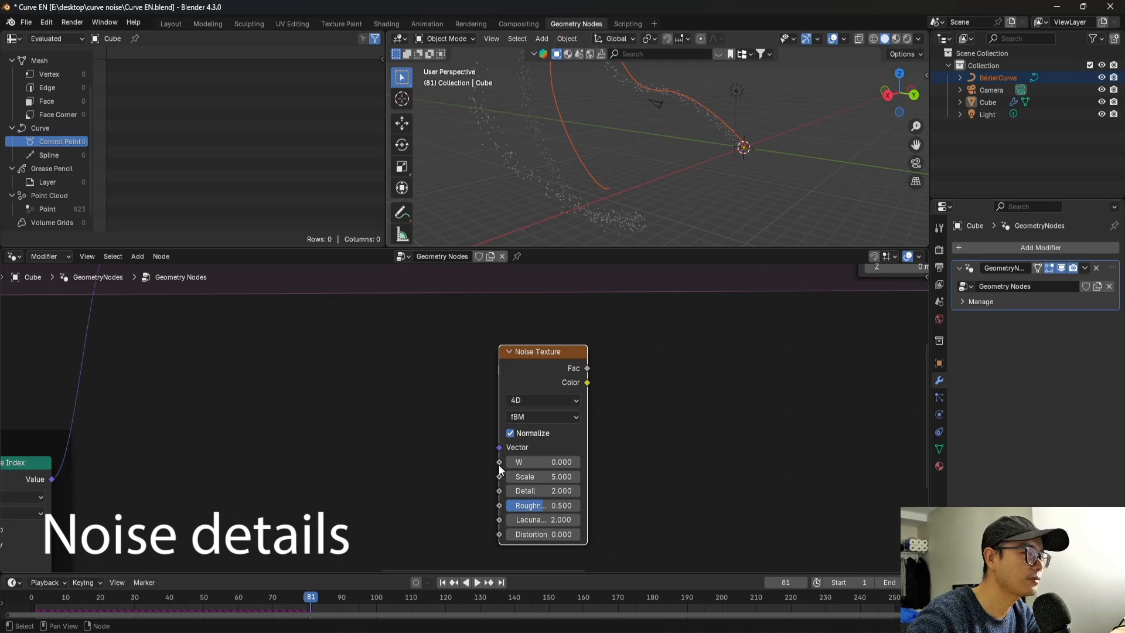
pyautogui.moveTo(499, 463); pyautogui.dragTo(420, 459)
pyautogui.write('sce')
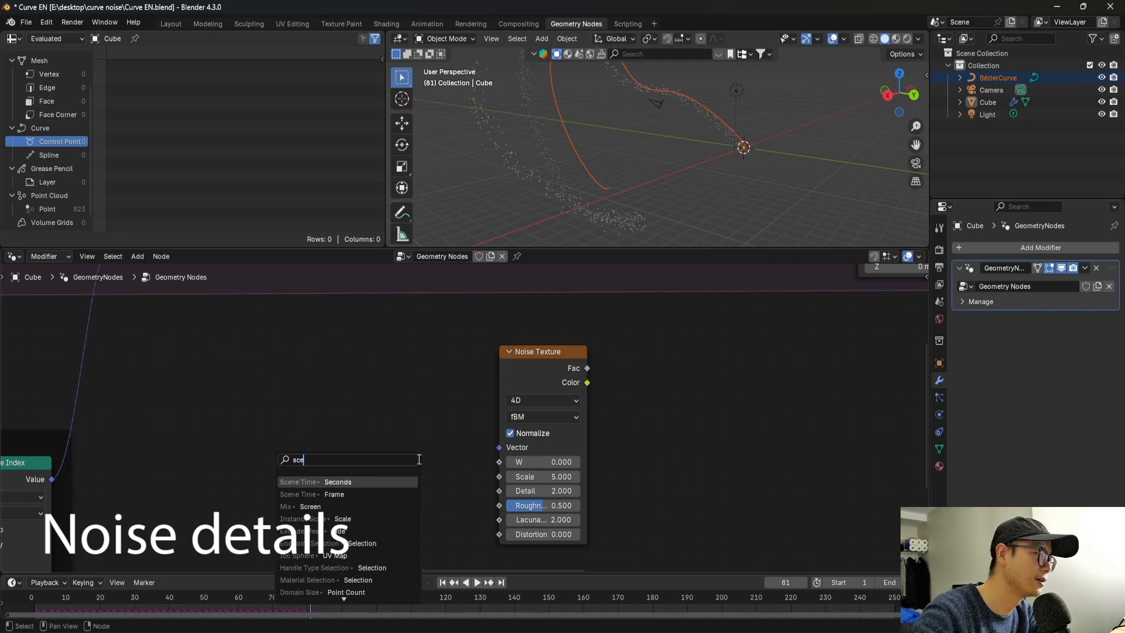
pyautogui.click(383, 493)
pyautogui.click(408, 478)
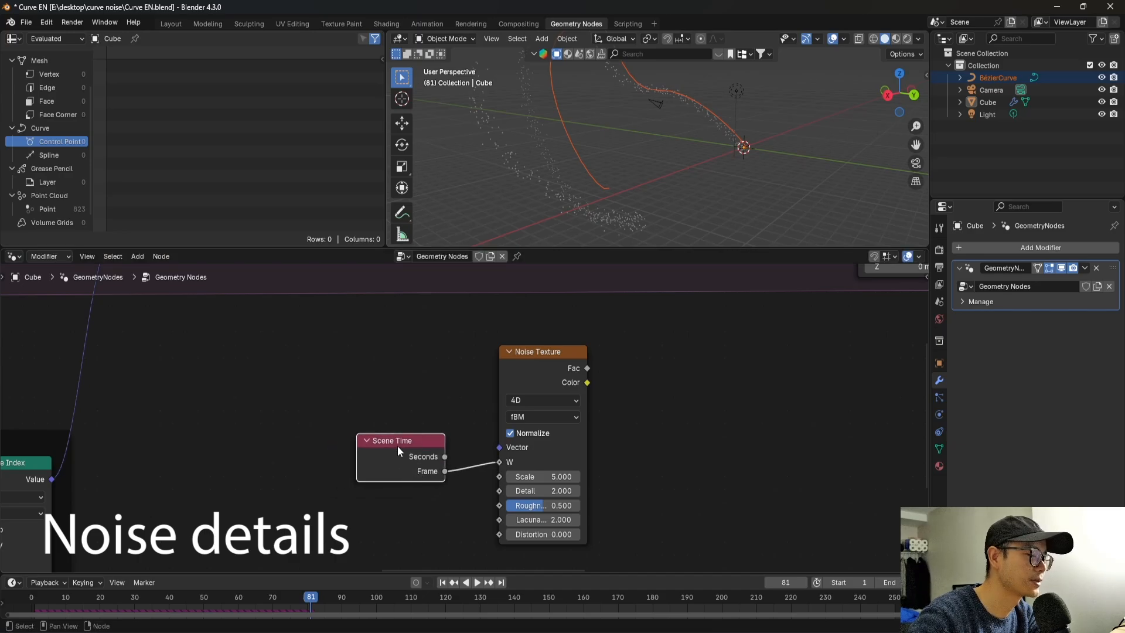
# Insert a Math node set to Add between Scene Time and the Noise Texture's W input, with its second value at 0.1.
pyautogui.moveTo(397, 446); pyautogui.dragTo(292, 452)
pyautogui.hotkey('shift', 'a')
pyautogui.write('math')
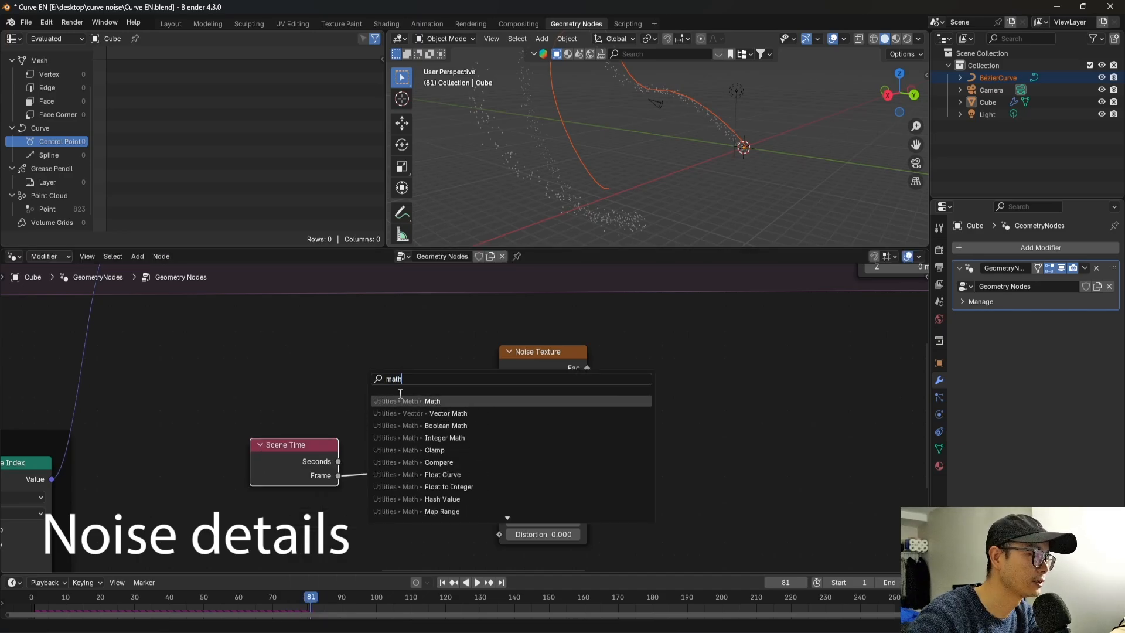
pyautogui.press('Return')
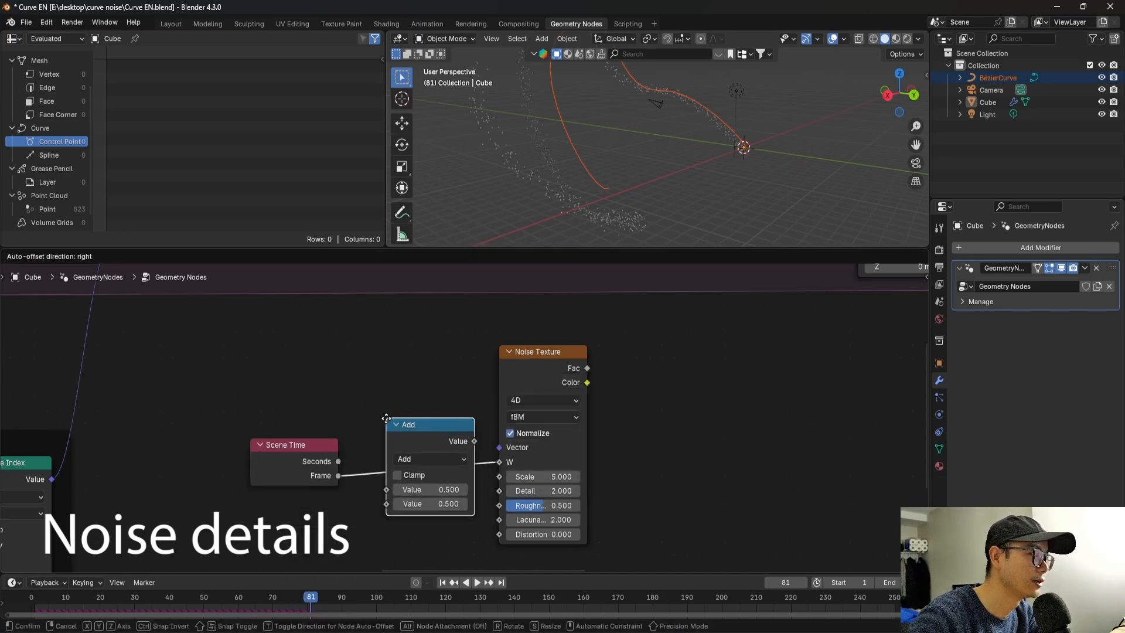
pyautogui.click(427, 463)
pyautogui.click(425, 503)
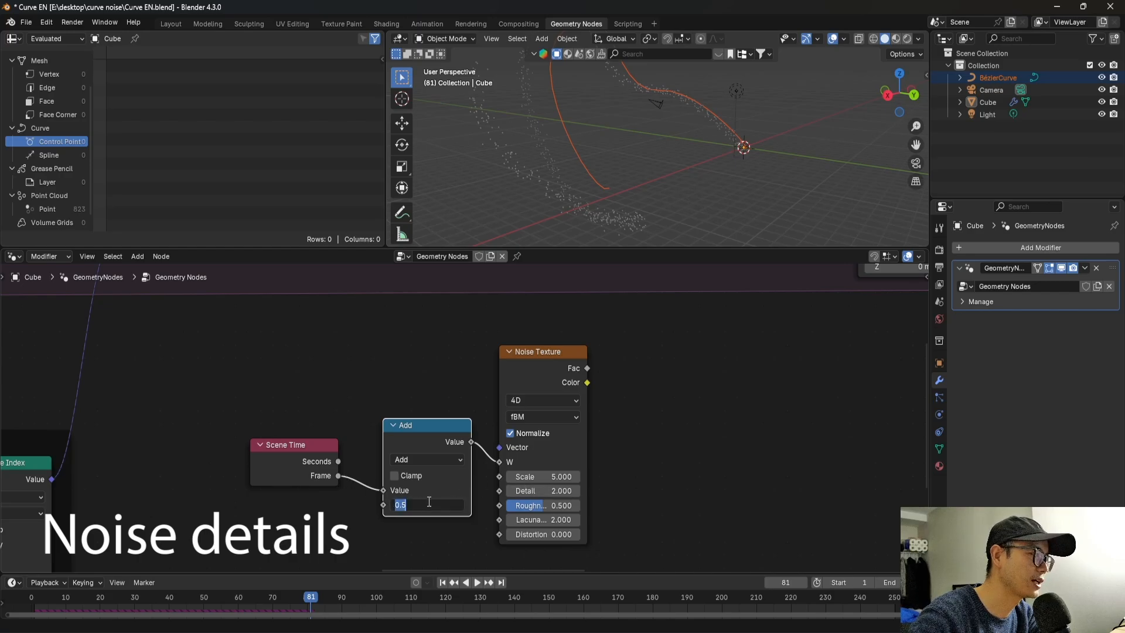
pyautogui.write('.1')
pyautogui.press('Return')
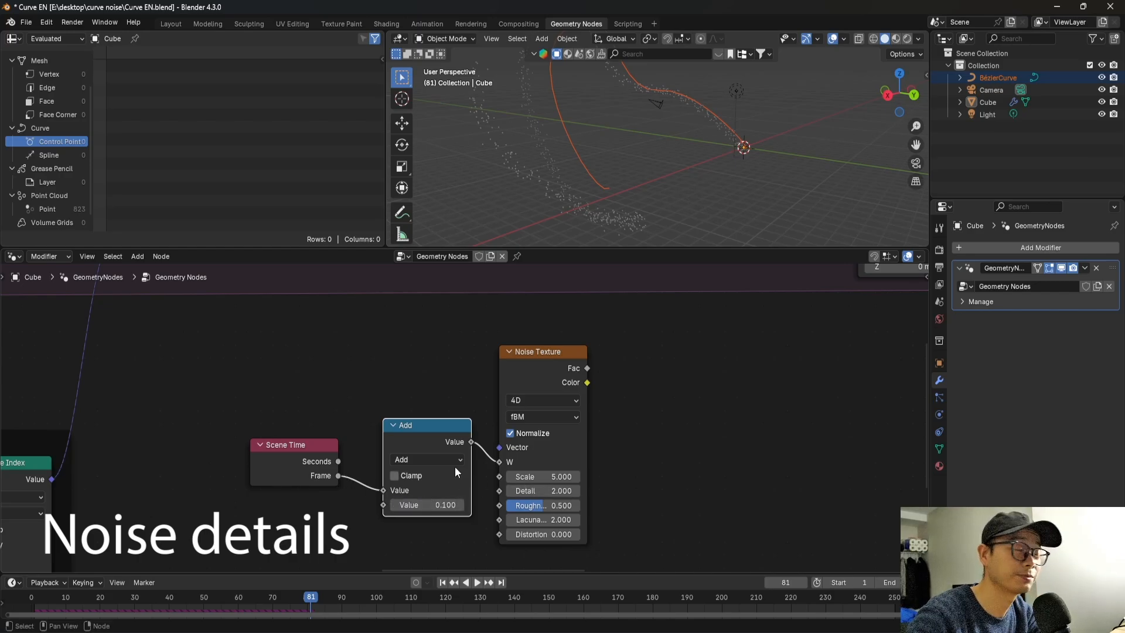
# Connect Scene Time's Seconds output to the Add node instead of Frame, and space out the noise nodes and the second Set Position node.
pyautogui.scroll(-1, 421, 473)
pyautogui.scroll(2, 420, 473)
pyautogui.moveTo(328, 464); pyautogui.dragTo(352, 477)
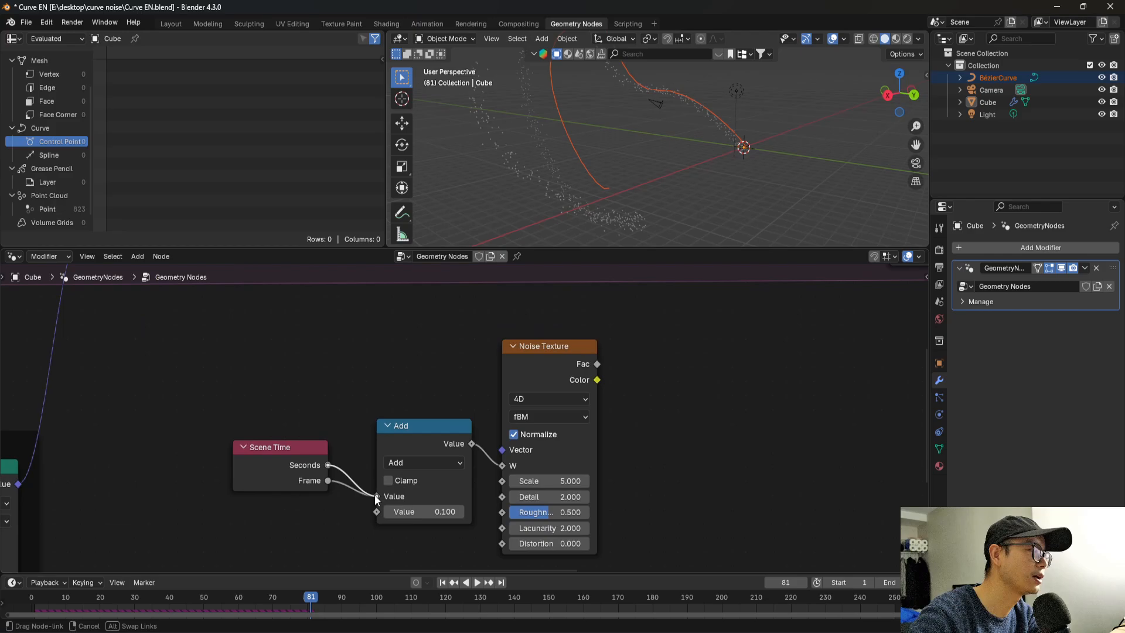
pyautogui.scroll(1, 338, 472)
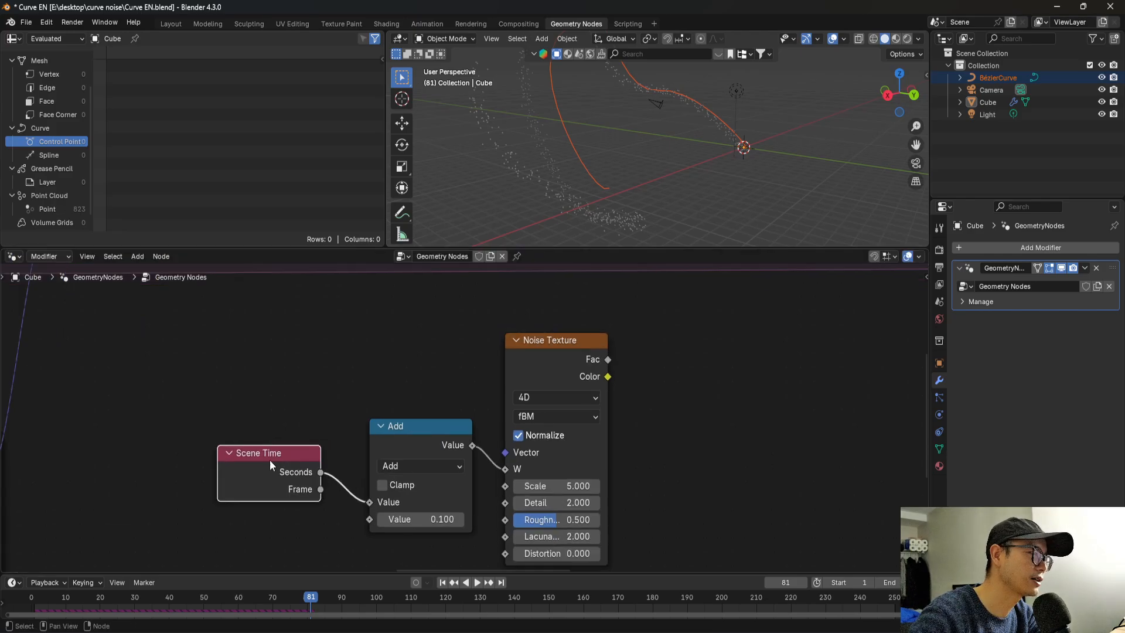
pyautogui.moveTo(270, 460); pyautogui.dragTo(286, 474)
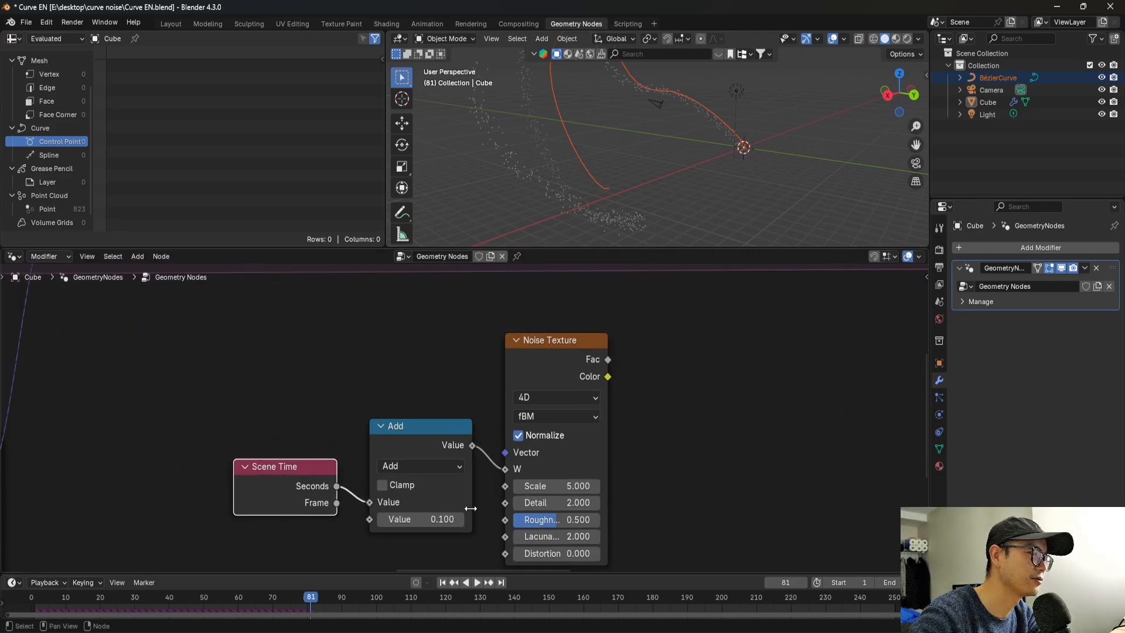
pyautogui.moveTo(470, 509); pyautogui.dragTo(449, 494, button='middle')
pyautogui.scroll(1, 405, 514)
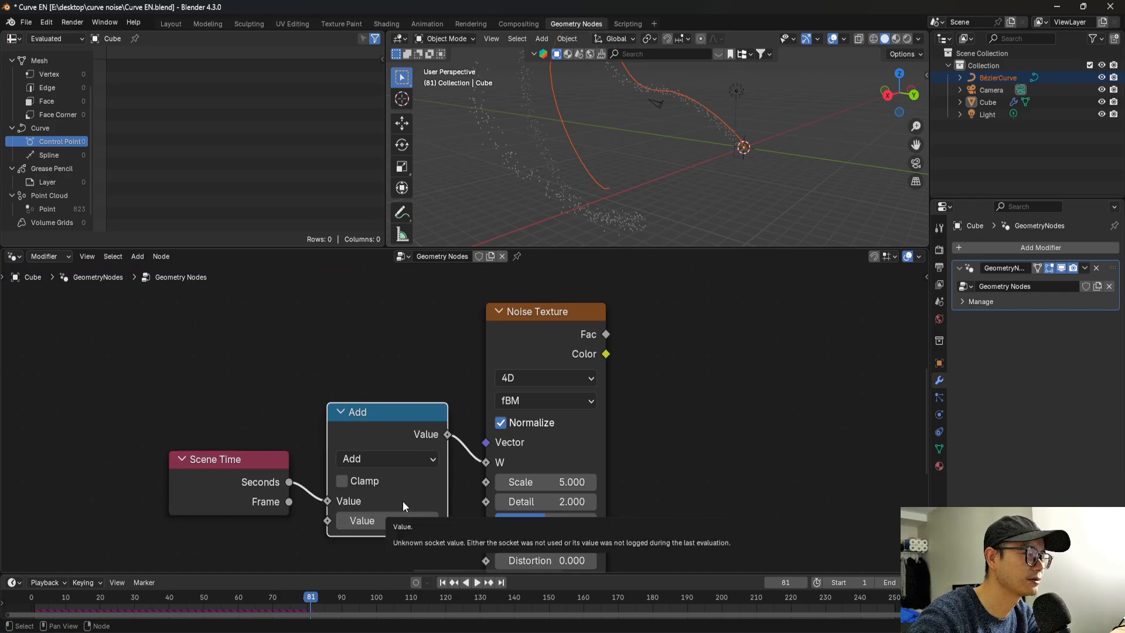
pyautogui.scroll(-3, 403, 501)
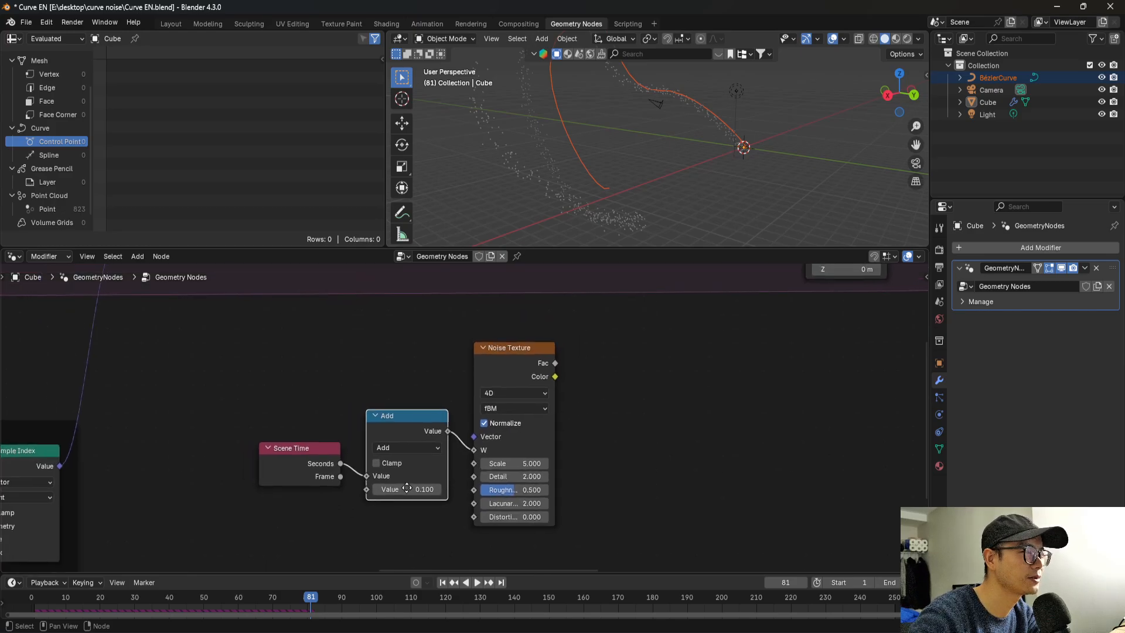
pyautogui.moveTo(407, 488); pyautogui.dragTo(340, 505, button='middle')
pyautogui.moveTo(493, 465); pyautogui.dragTo(449, 486, button='middle')
pyautogui.scroll(-6, 439, 492)
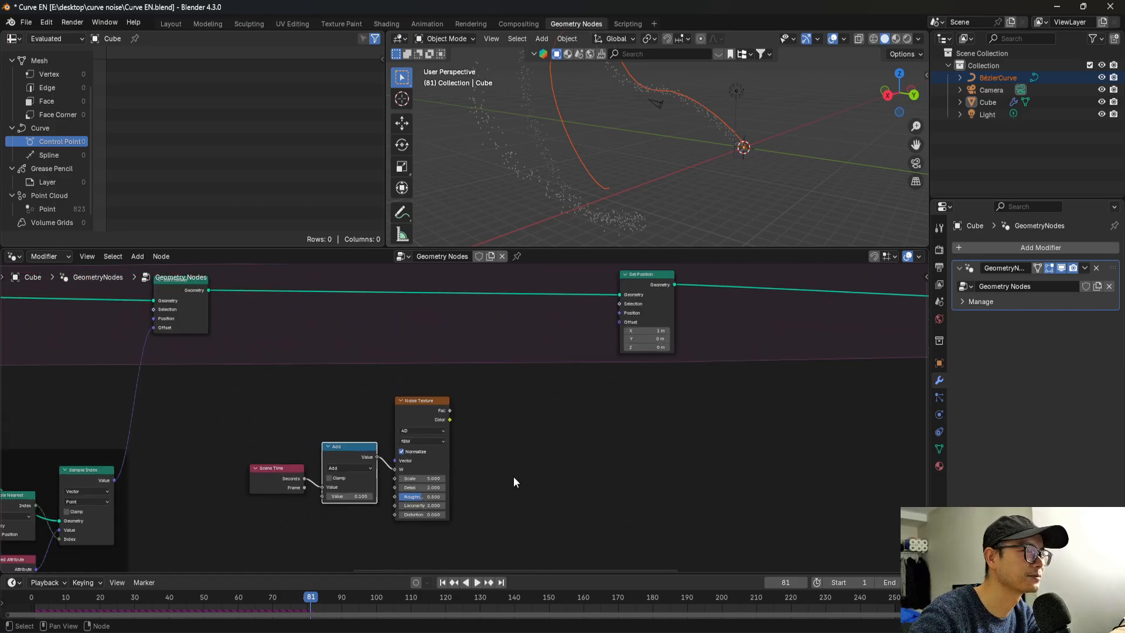
pyautogui.moveTo(650, 326); pyautogui.dragTo(744, 314)
pyautogui.scroll(2, 596, 377)
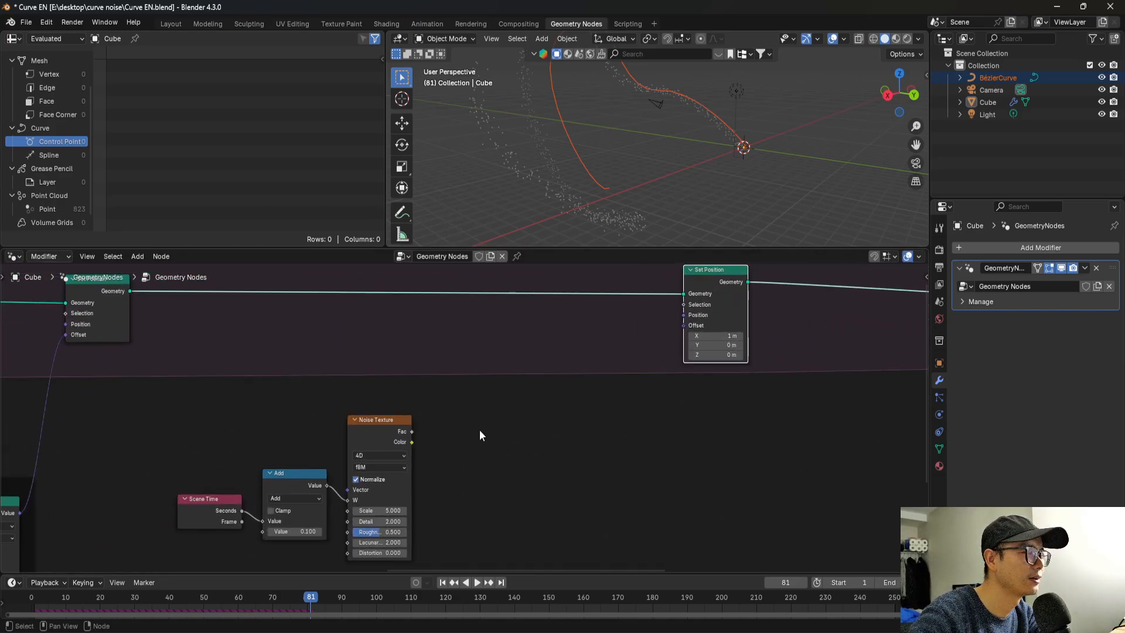
# Add a vector Map Range node fed by the Noise Texture's Color output and place it beside the Noise Texture.
pyautogui.click(413, 442)
pyautogui.moveTo(413, 441); pyautogui.dragTo(436, 444)
pyautogui.write('ma')
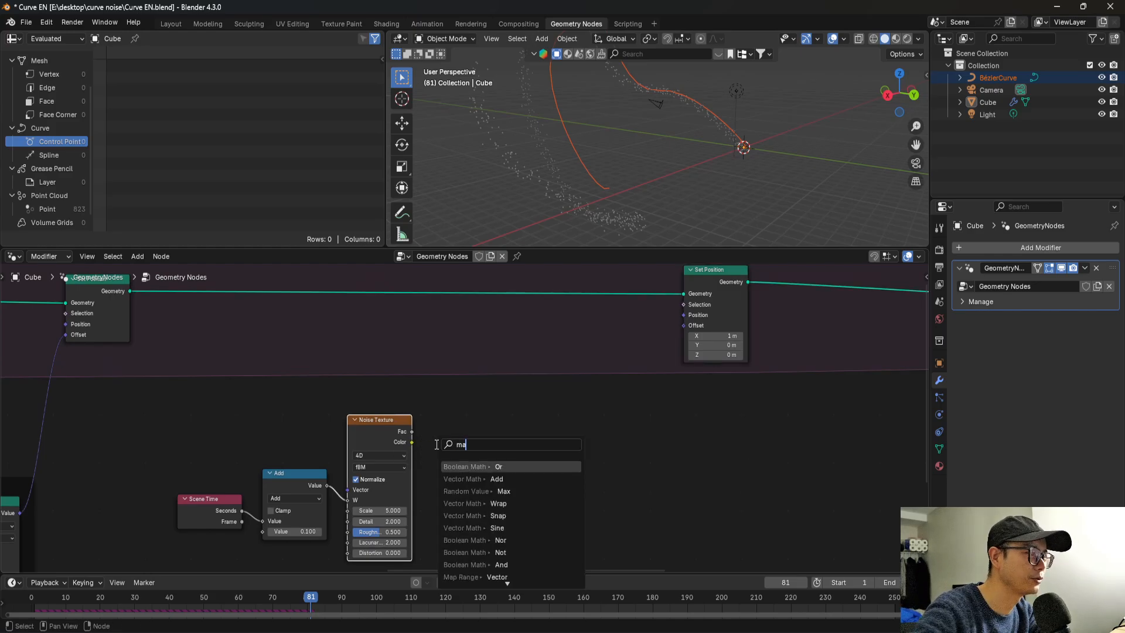
pyautogui.write('p')
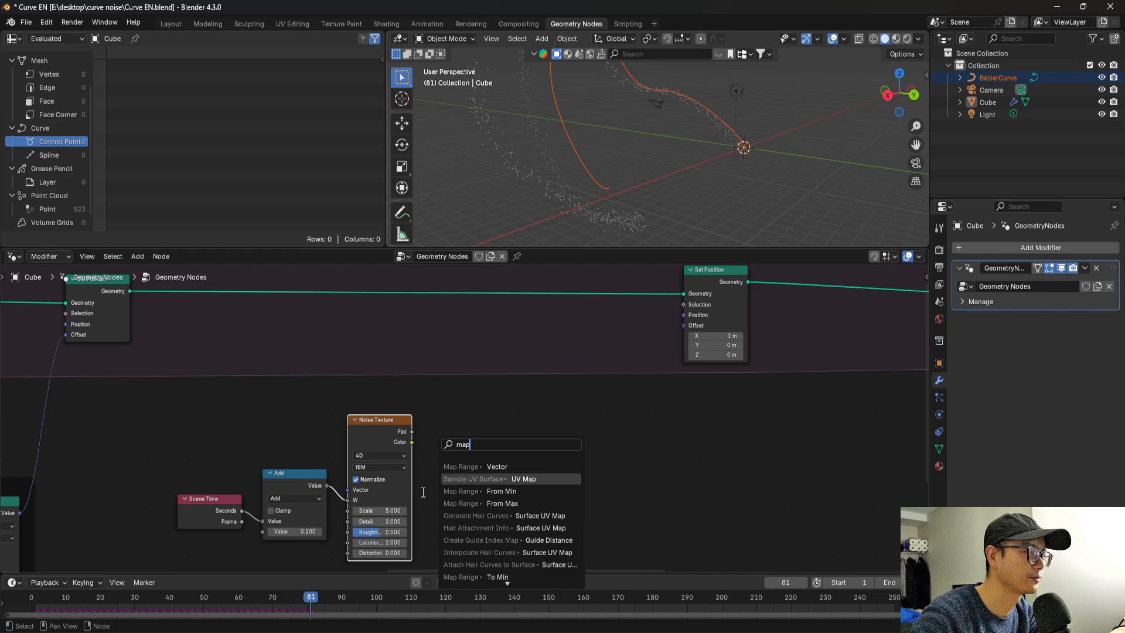
pyautogui.press('Return')
pyautogui.scroll(1, 460, 426)
pyautogui.moveTo(459, 426); pyautogui.dragTo(476, 353, button='middle')
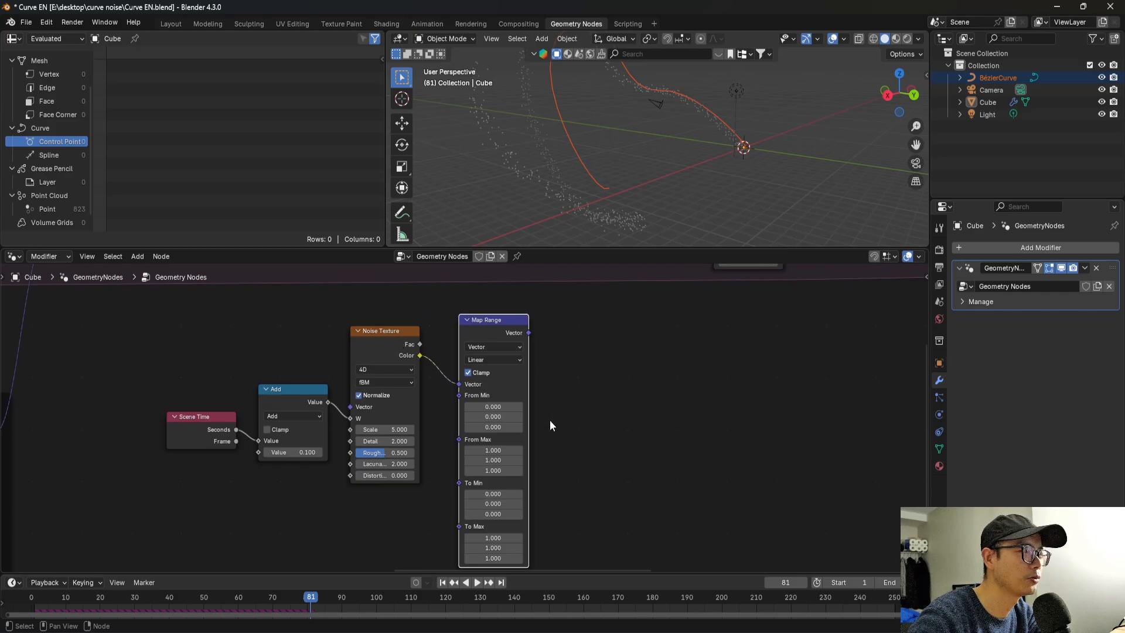
# Set all three To Min components of the Map Range node to -1.
pyautogui.moveTo(524, 476); pyautogui.dragTo(520, 430, button='middle')
pyautogui.click(492, 448)
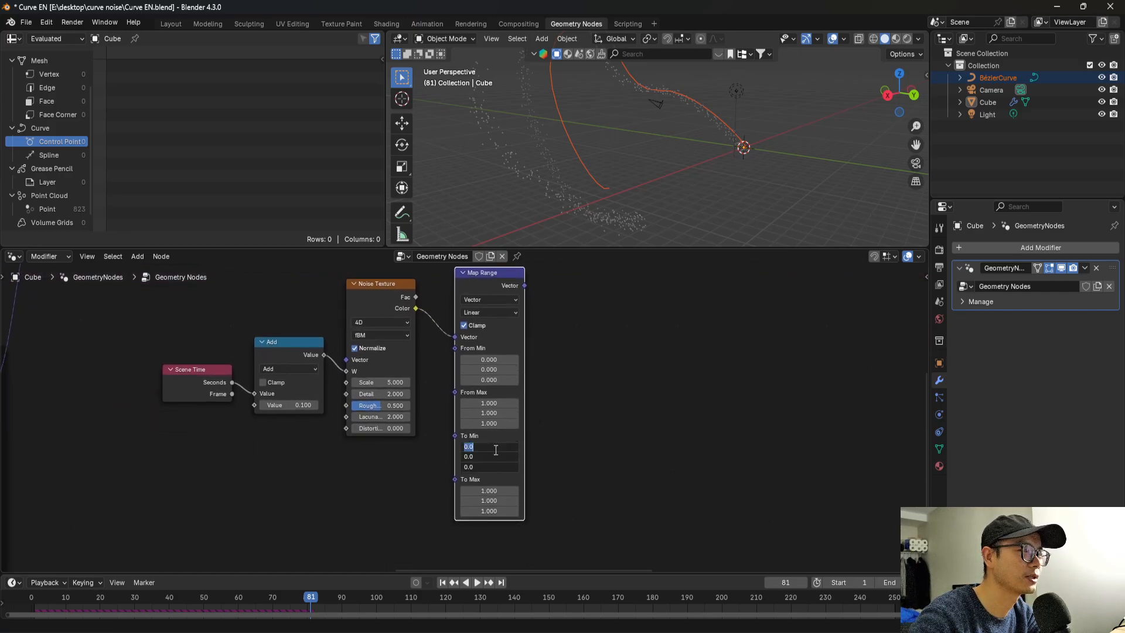
pyautogui.write('-1')
pyautogui.press('Return')
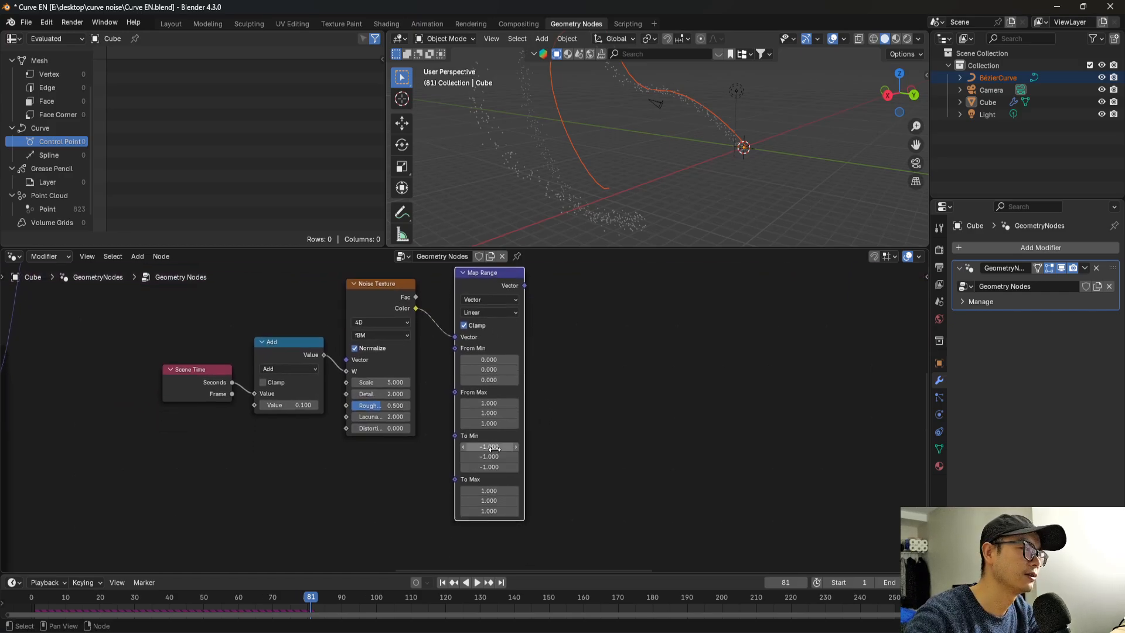
# Connect the Map Range's Vector output to the Offset input of the second Set Position node.
pyautogui.scroll(-3, 511, 475)
pyautogui.moveTo(546, 353); pyautogui.dragTo(489, 477, button='middle')
pyautogui.scroll(2, 522, 400)
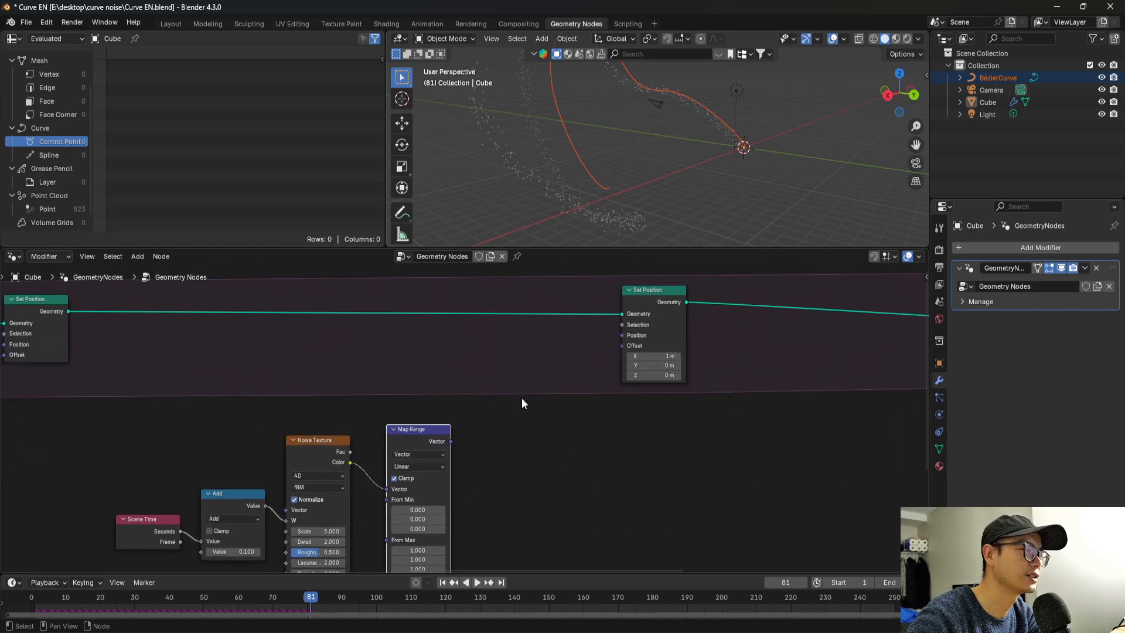
pyautogui.moveTo(456, 442); pyautogui.dragTo(623, 345)
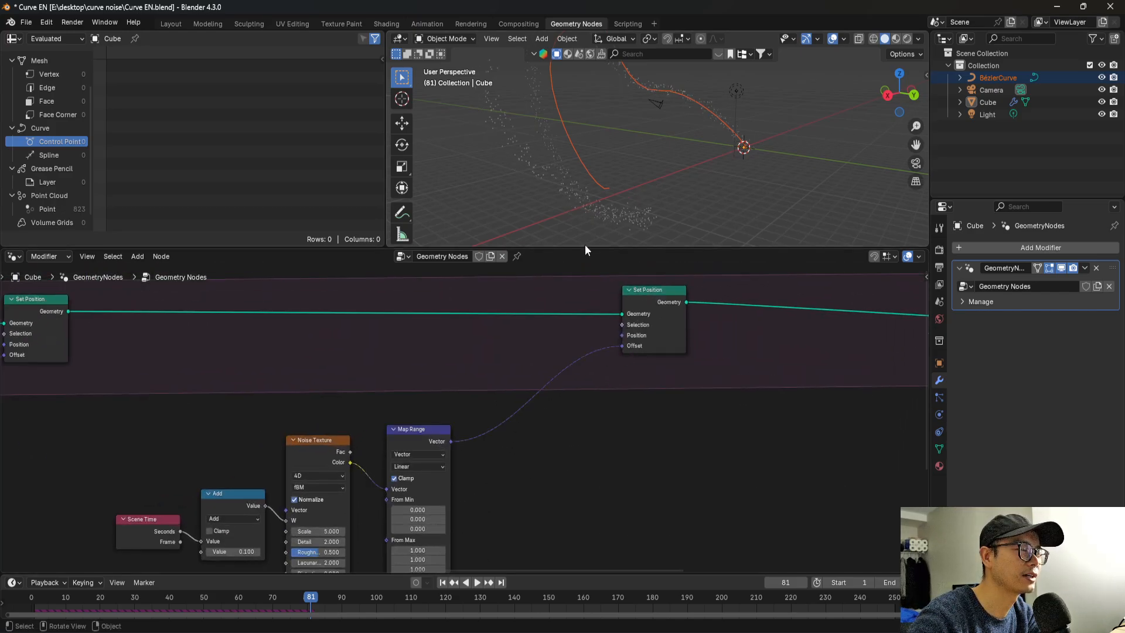
# Save the file, play the simulation from its start, and inspect the noise-displaced points around the curve.
pyautogui.hotkey('ctrl', 's')
pyautogui.moveTo(22, 598); pyautogui.dragTo(31, 598)
pyautogui.press('space')
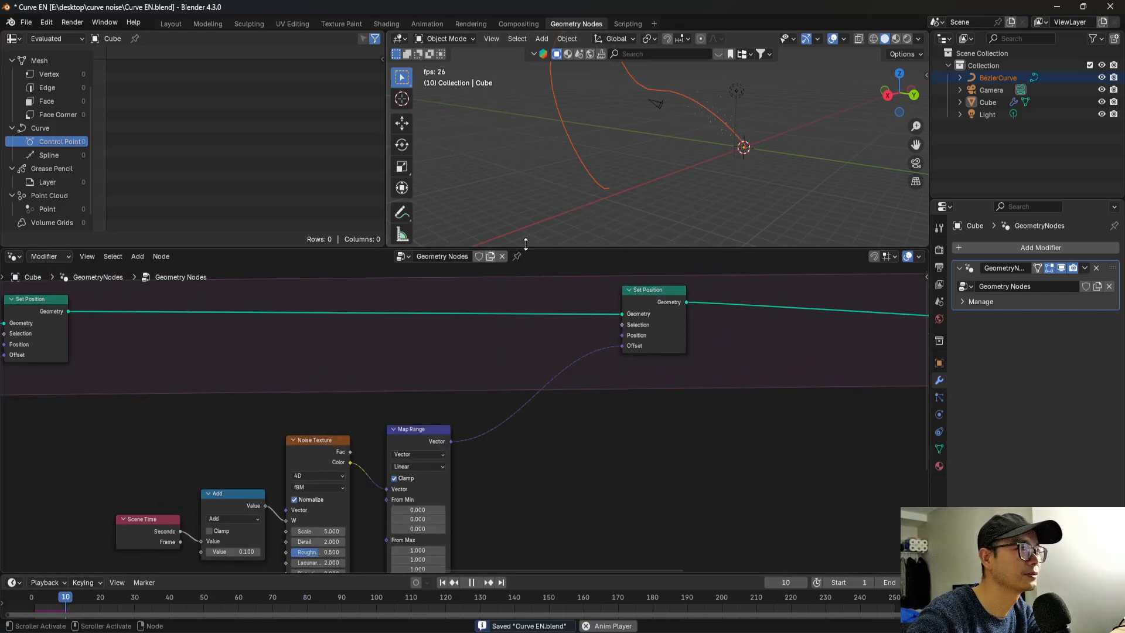
pyautogui.moveTo(673, 147); pyautogui.dragTo(708, 149, button='middle')
pyautogui.press('space')
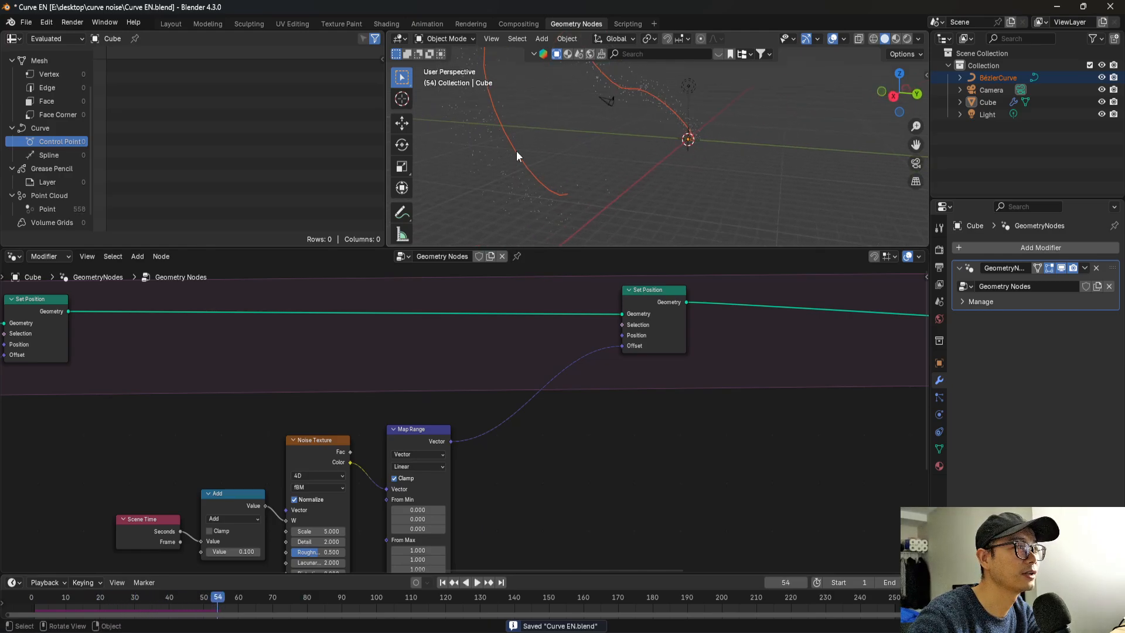
pyautogui.moveTo(516, 150); pyautogui.dragTo(532, 180, button='middle')
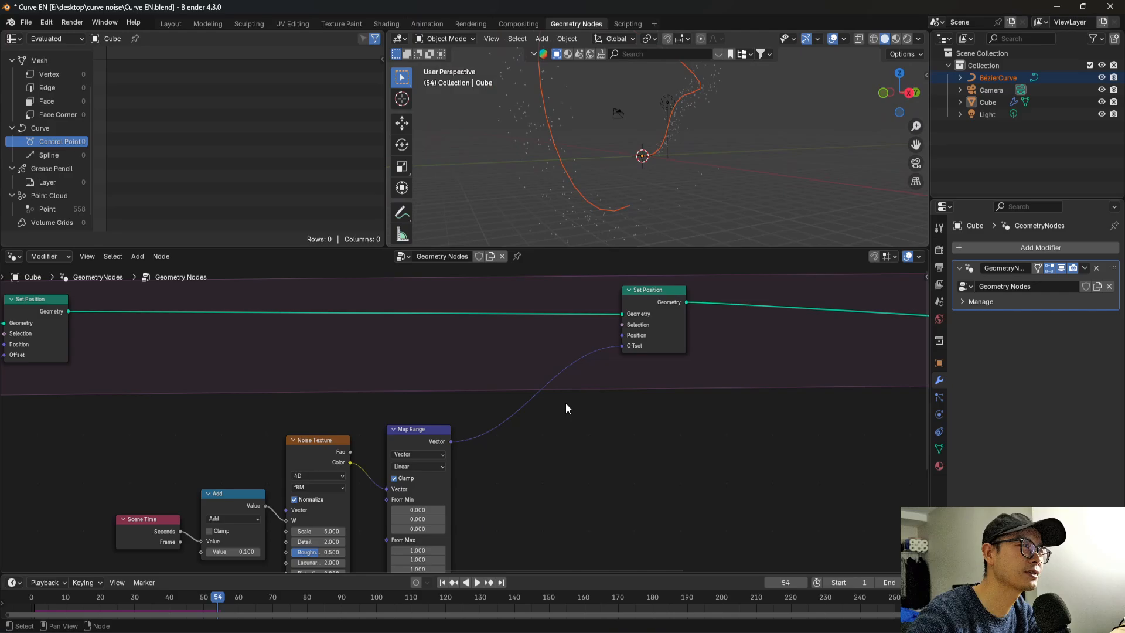
# Shift the second Set Position node slightly farther from the Map Range and check the point spread from another angle.
pyautogui.scroll(-7, 565, 404)
pyautogui.moveTo(641, 391); pyautogui.dragTo(533, 395, button='middle')
pyautogui.moveTo(508, 344)
pyautogui.mouseDown()
pyautogui.moveTo(488, 343)
pyautogui.moveTo(544, 352)
pyautogui.moveTo(525, 344)
pyautogui.mouseUp()
pyautogui.scroll(3, 463, 414)
pyautogui.scroll(1, 459, 392)
pyautogui.moveTo(557, 164); pyautogui.dragTo(542, 193, button='middle')
pyautogui.scroll(3, 491, 396)
pyautogui.moveTo(493, 395); pyautogui.dragTo(653, 370, button='middle')
pyautogui.scroll(1, 548, 394)
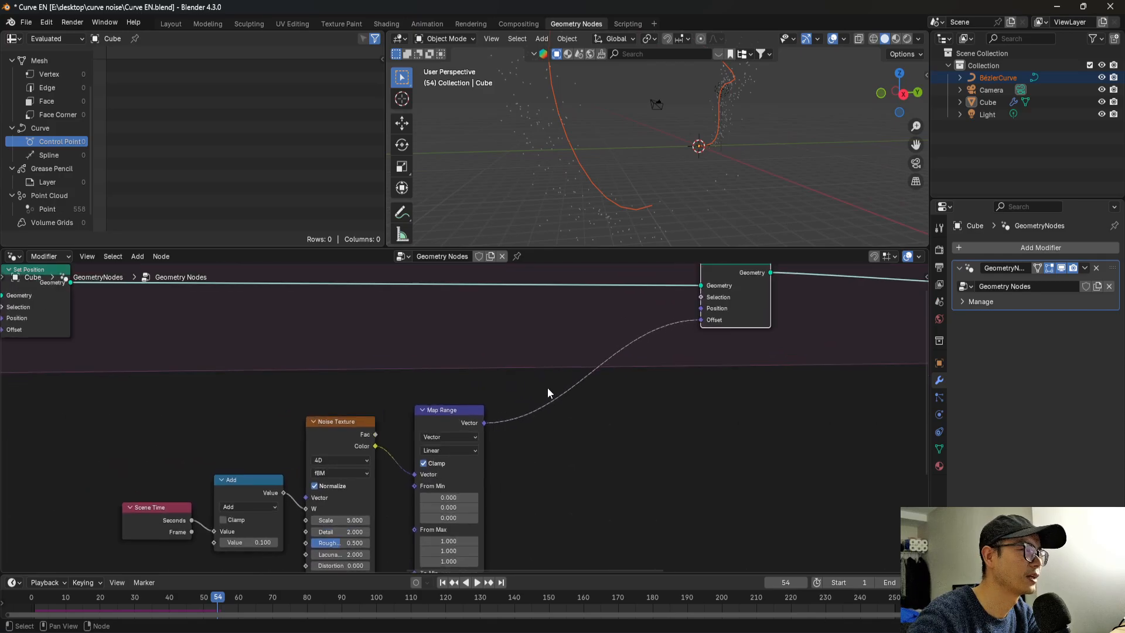
# Insert a Vector Math node set to Scale between Map Range and the second Set Position's Offset, with a scale of 0.5.
pyautogui.hotkey('shift', 'a')
pyautogui.write('math')
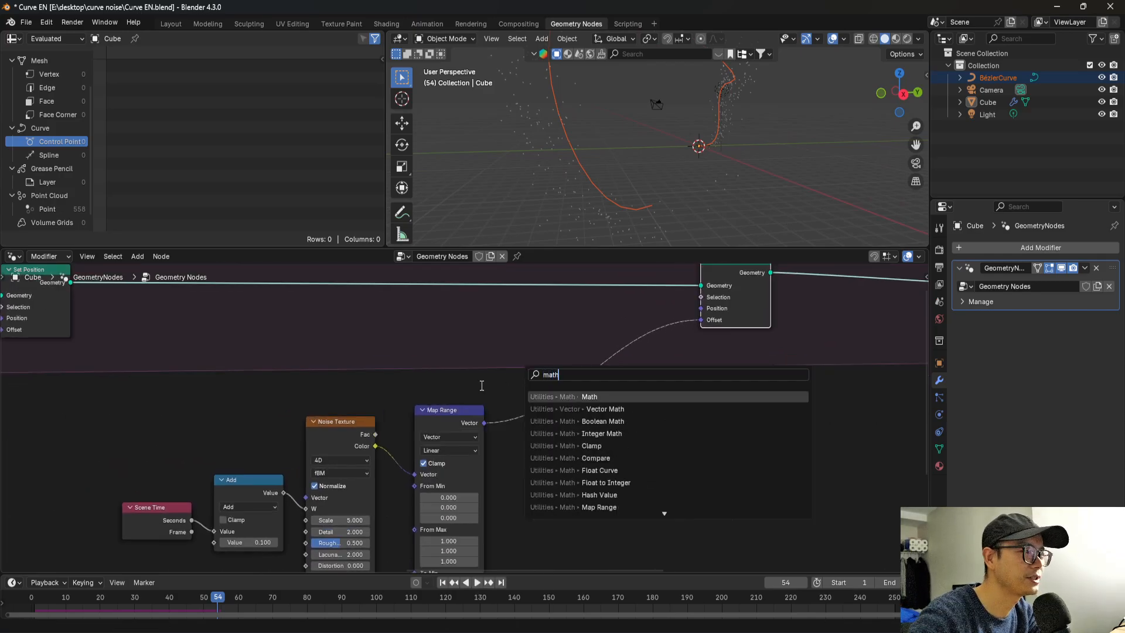
pyautogui.click(580, 409)
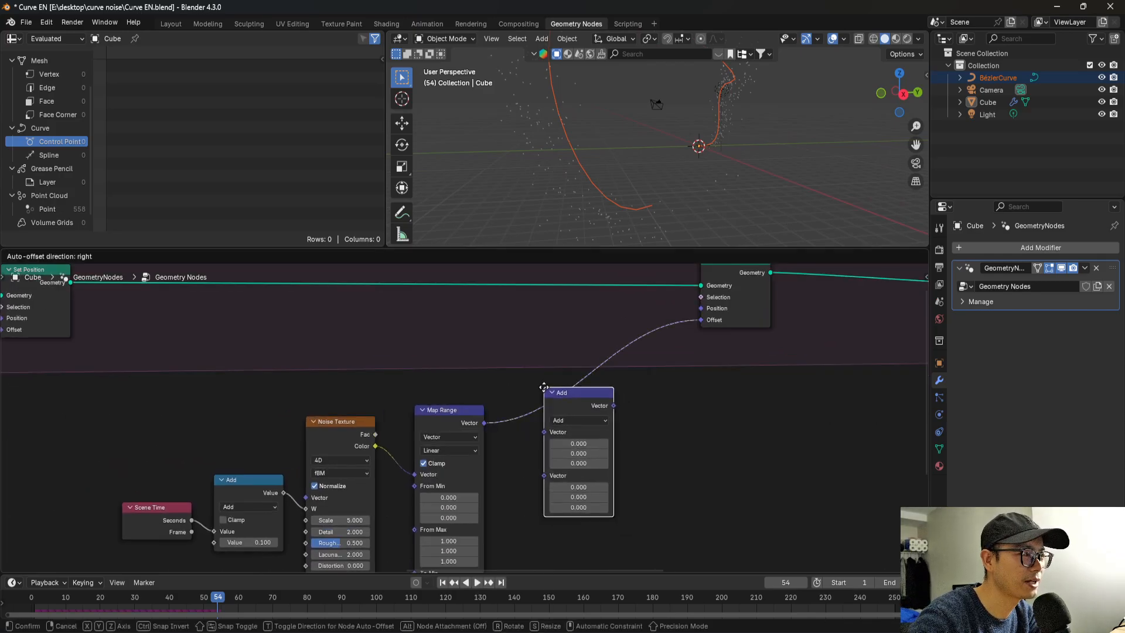
pyautogui.click(575, 389)
pyautogui.click(586, 406)
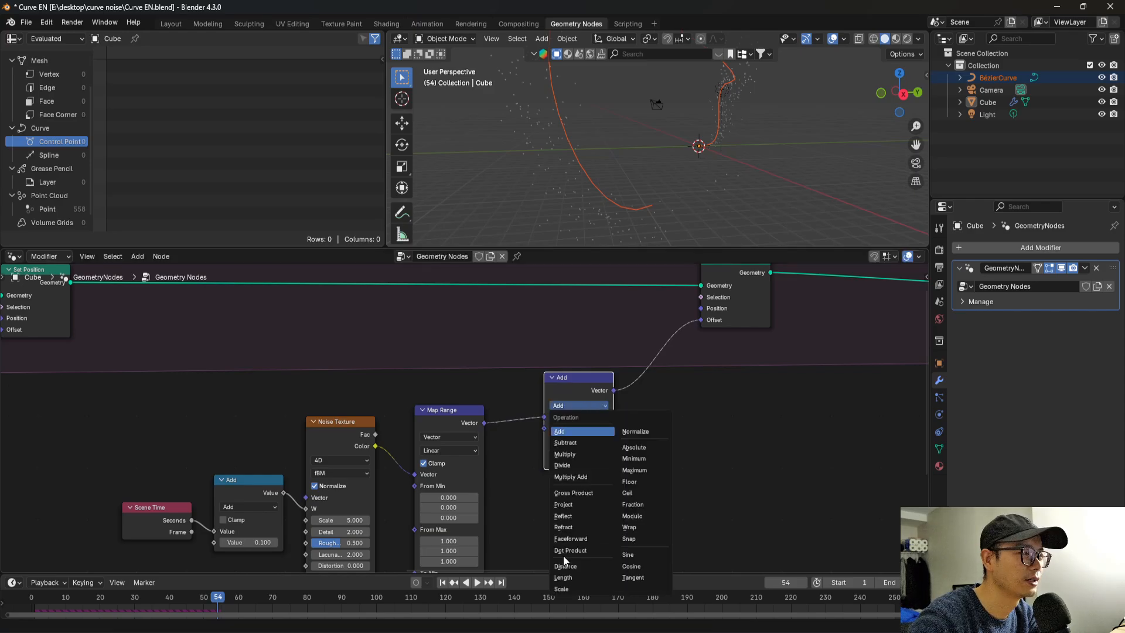
pyautogui.click(568, 588)
pyautogui.scroll(1, 589, 439)
pyautogui.click(592, 430)
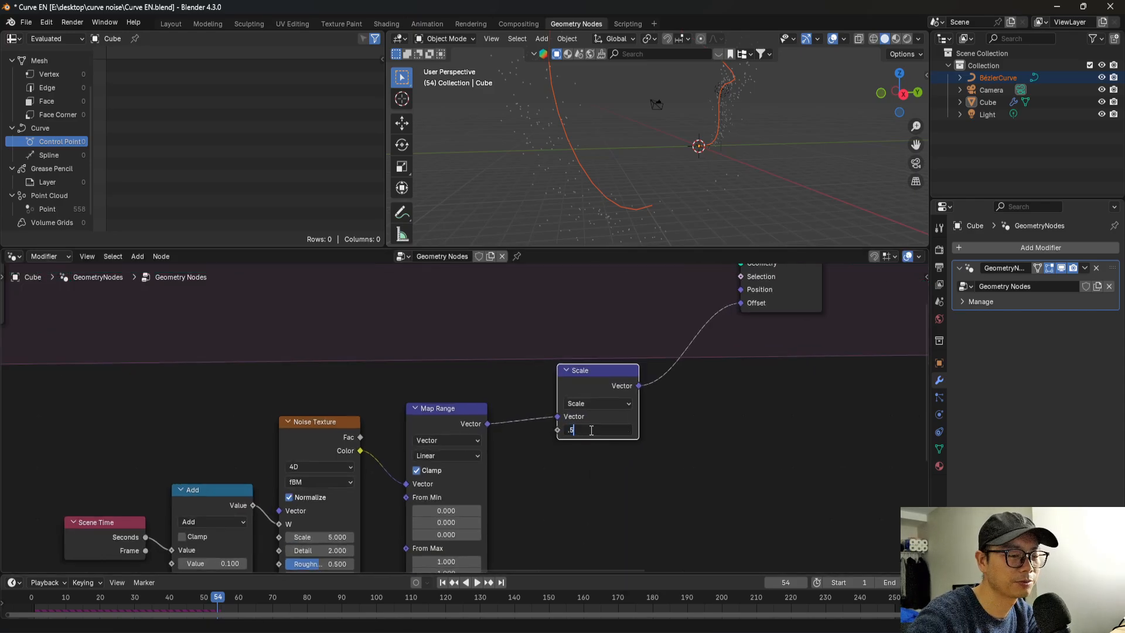
pyautogui.press('Return')
# Tidy the Scene Time, Add, Noise Texture and Map Range nodes closer together and save the file.
pyautogui.scroll(-3, 554, 432)
pyautogui.moveTo(433, 413); pyautogui.dragTo(451, 410)
pyautogui.moveTo(370, 424); pyautogui.dragTo(377, 424)
pyautogui.moveTo(173, 502); pyautogui.dragTo(185, 499)
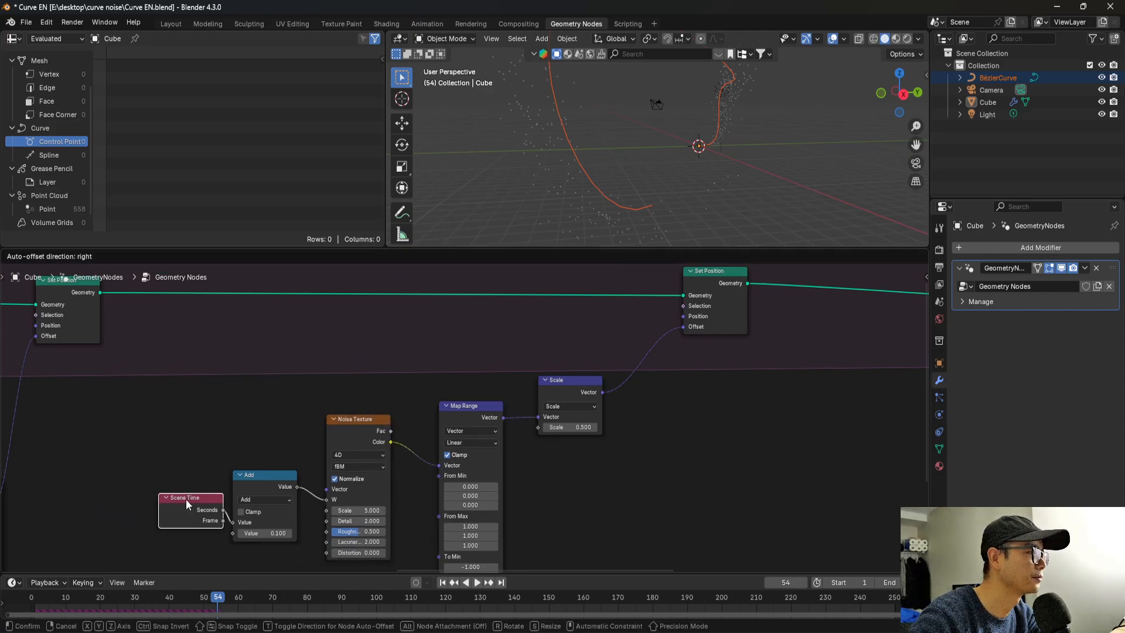
pyautogui.moveTo(264, 477); pyautogui.dragTo(287, 467)
pyautogui.moveTo(349, 432); pyautogui.dragTo(366, 432)
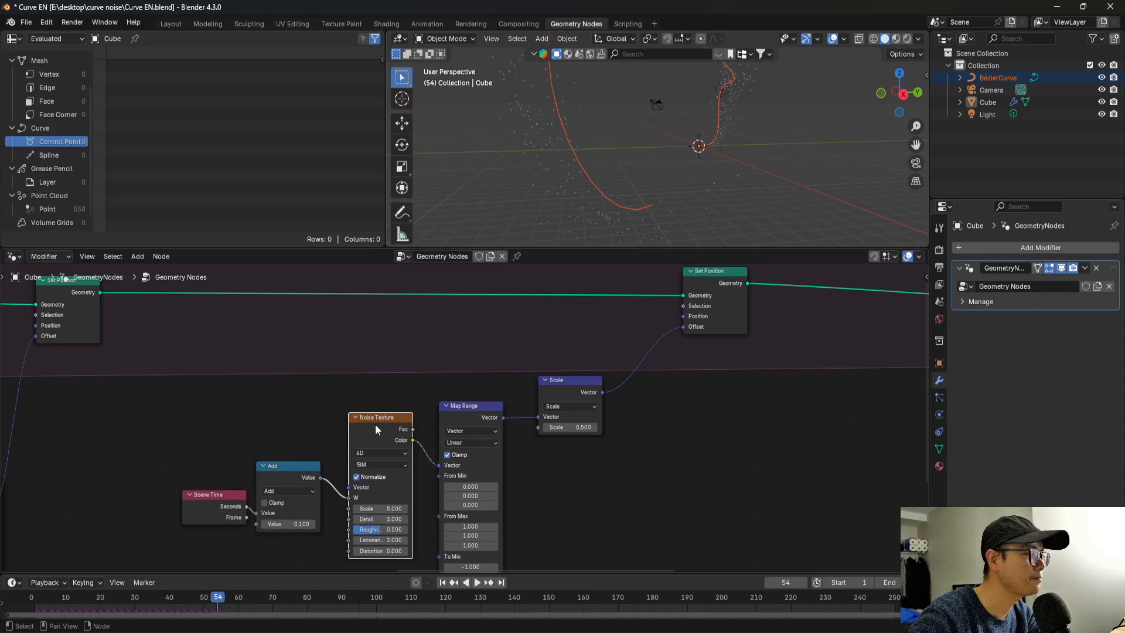
pyautogui.scroll(-2, 366, 434)
pyautogui.hotkey('ctrl', 's')
# Add a Math node feeding the Density input of Distribute Points on Faces and place it below the Grid link.
pyautogui.scroll(-5, 334, 439)
pyautogui.moveTo(322, 445); pyautogui.dragTo(658, 455, button='middle')
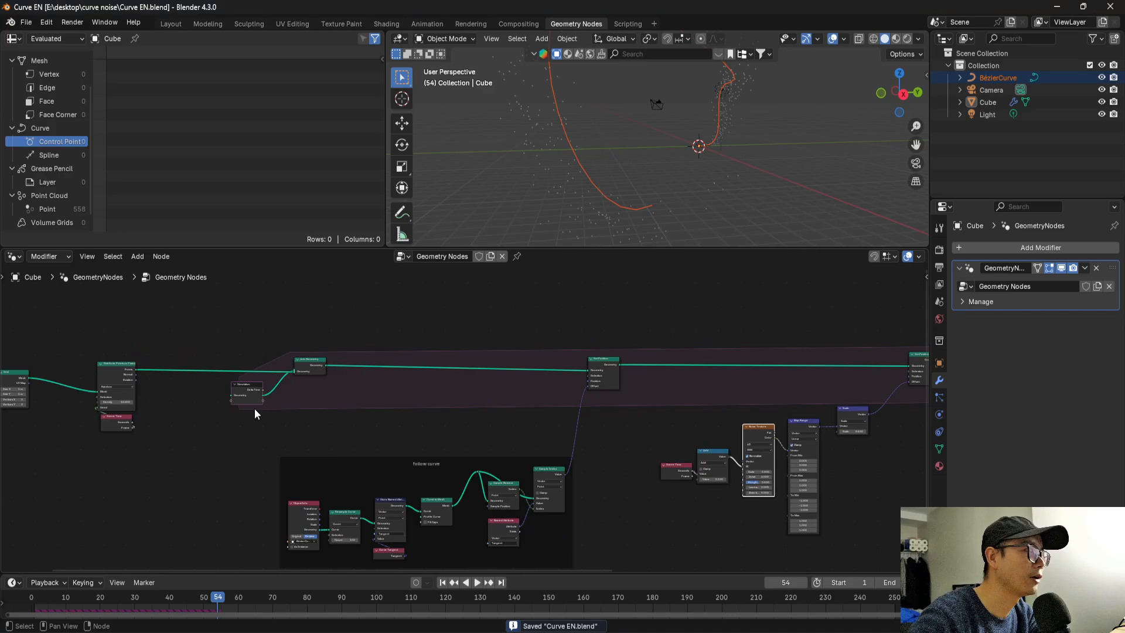
pyautogui.moveTo(254, 412); pyautogui.dragTo(519, 433, button='middle')
pyautogui.scroll(9, 351, 423)
pyautogui.moveTo(322, 426); pyautogui.dragTo(507, 423, button='middle')
pyautogui.scroll(2, 490, 424)
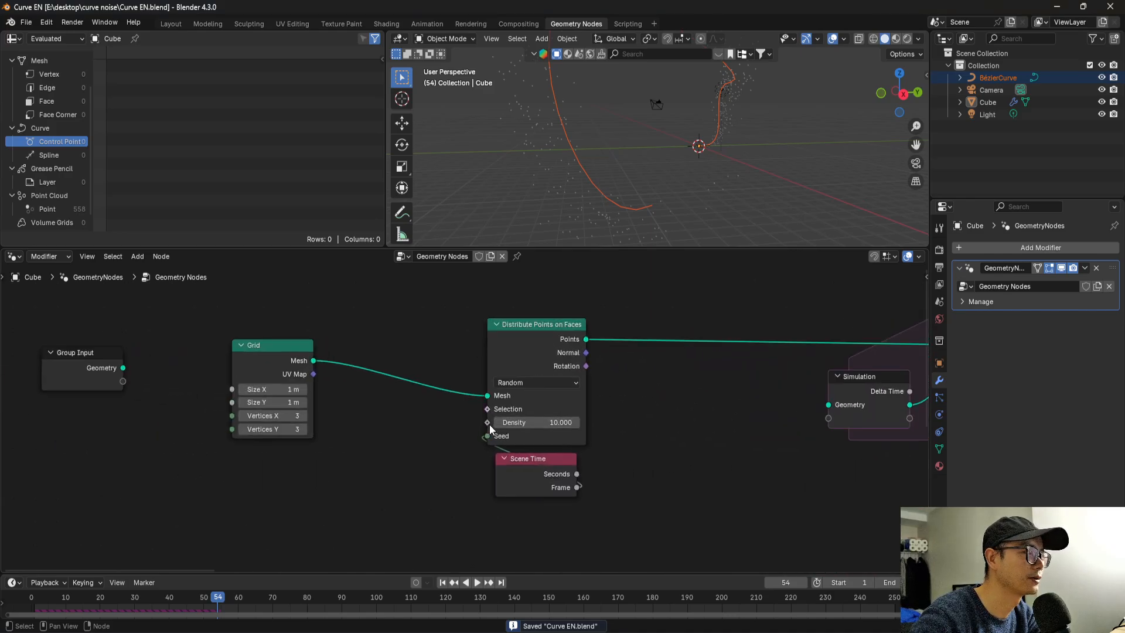
pyautogui.moveTo(487, 423); pyautogui.dragTo(413, 462)
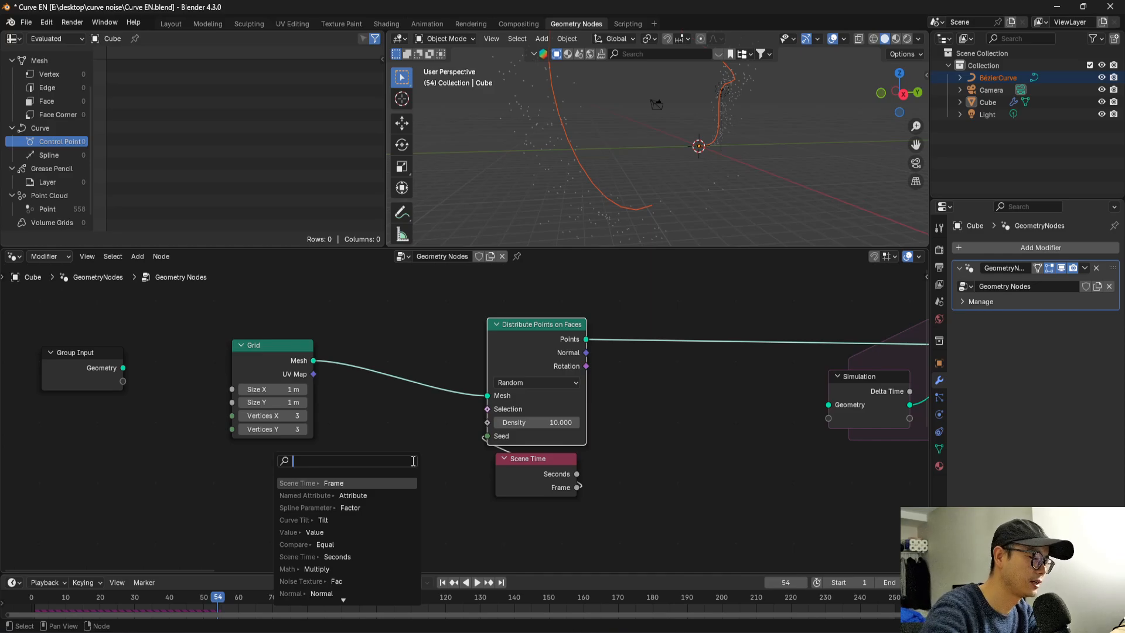
pyautogui.write('meth')
pyautogui.press('BackSpace')
pyautogui.press('BackSpace')
pyautogui.press('BackSpace')
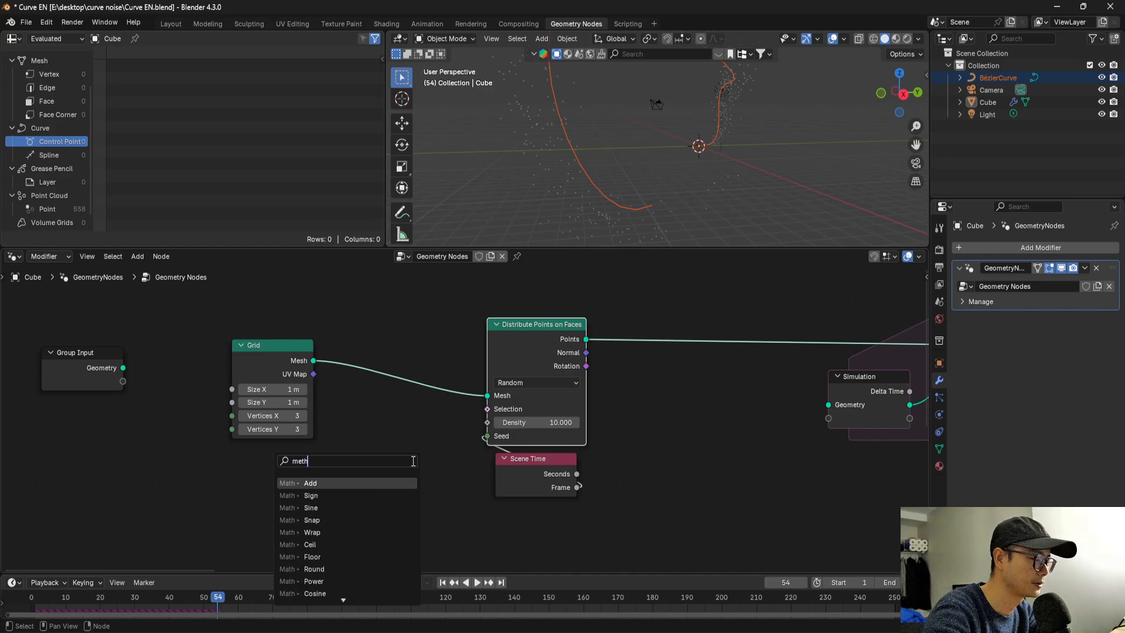
pyautogui.write('a')
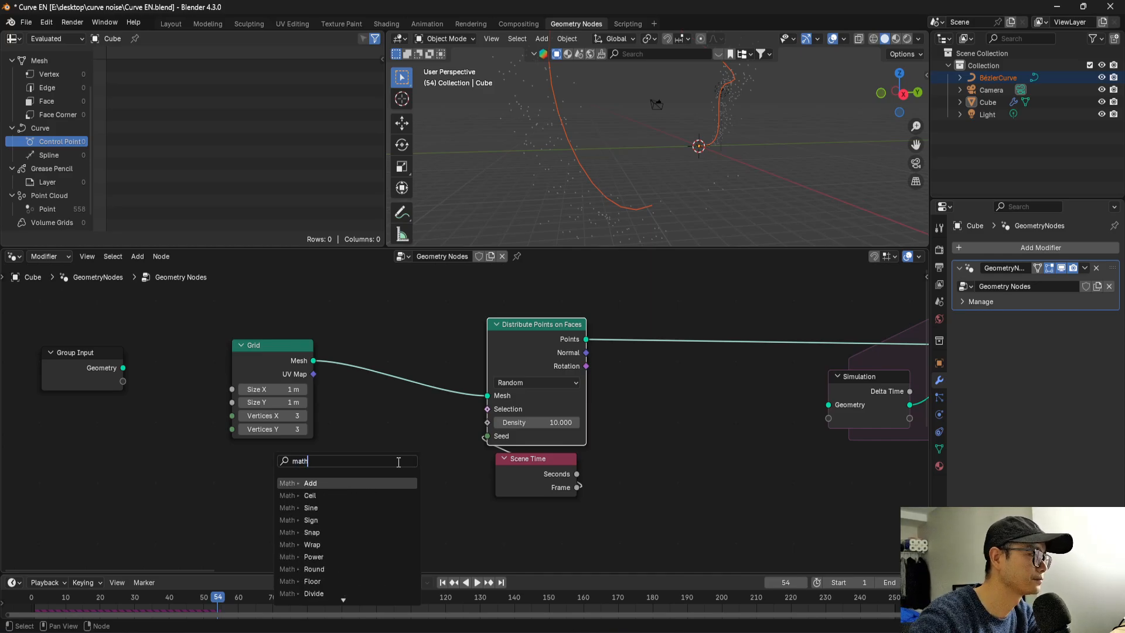
pyautogui.write('th')
pyautogui.click(372, 482)
pyautogui.click(406, 473)
# Set the density Math node to Multiply with both values at 100.
pyautogui.click(415, 470)
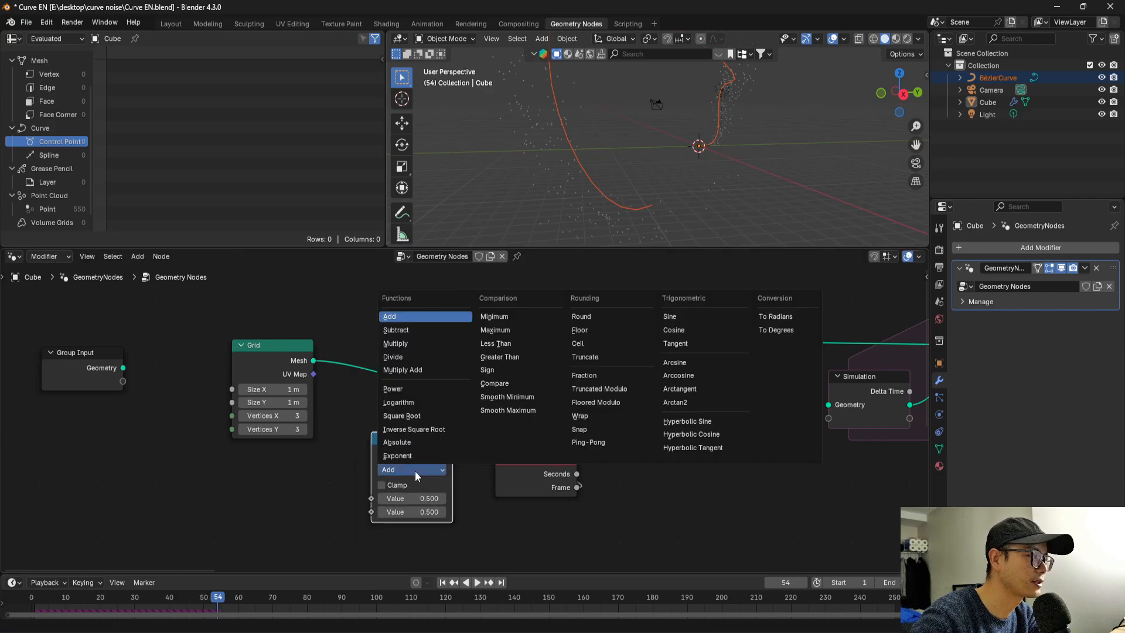
pyautogui.click(410, 343)
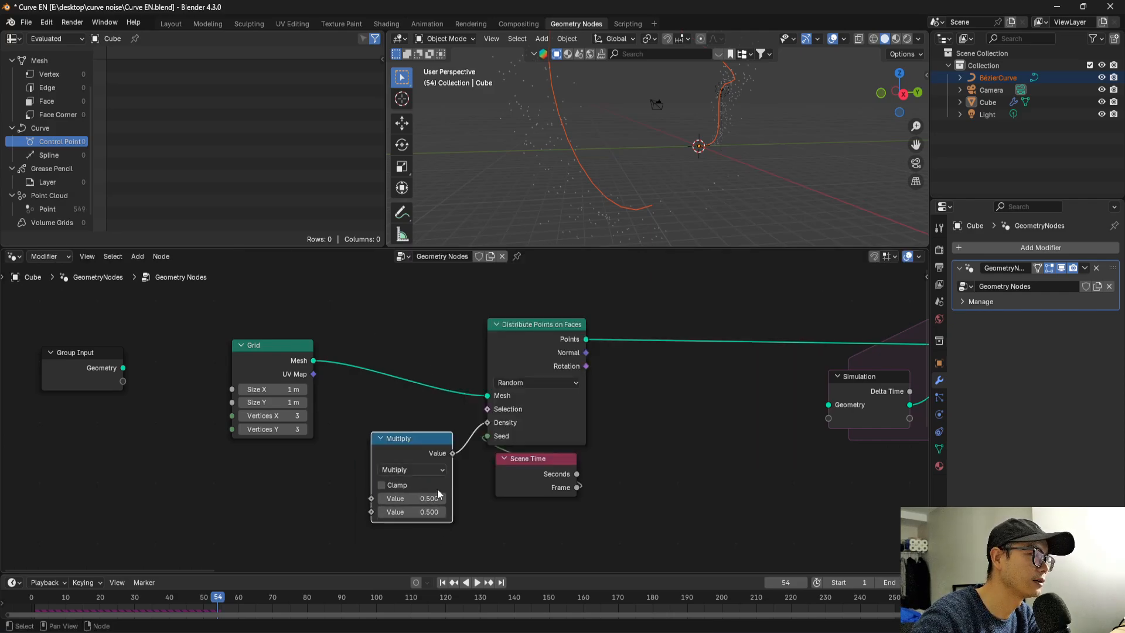
pyautogui.scroll(1, 440, 492)
pyautogui.scroll(1, 440, 491)
pyautogui.click(423, 441)
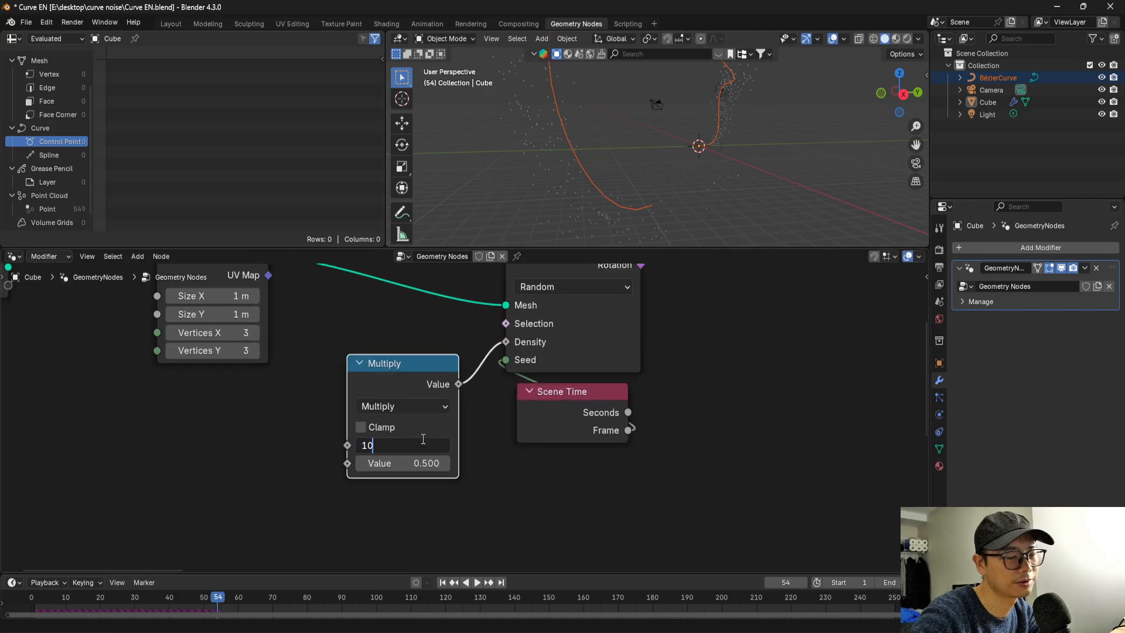
pyautogui.press('Return')
pyautogui.click(419, 464)
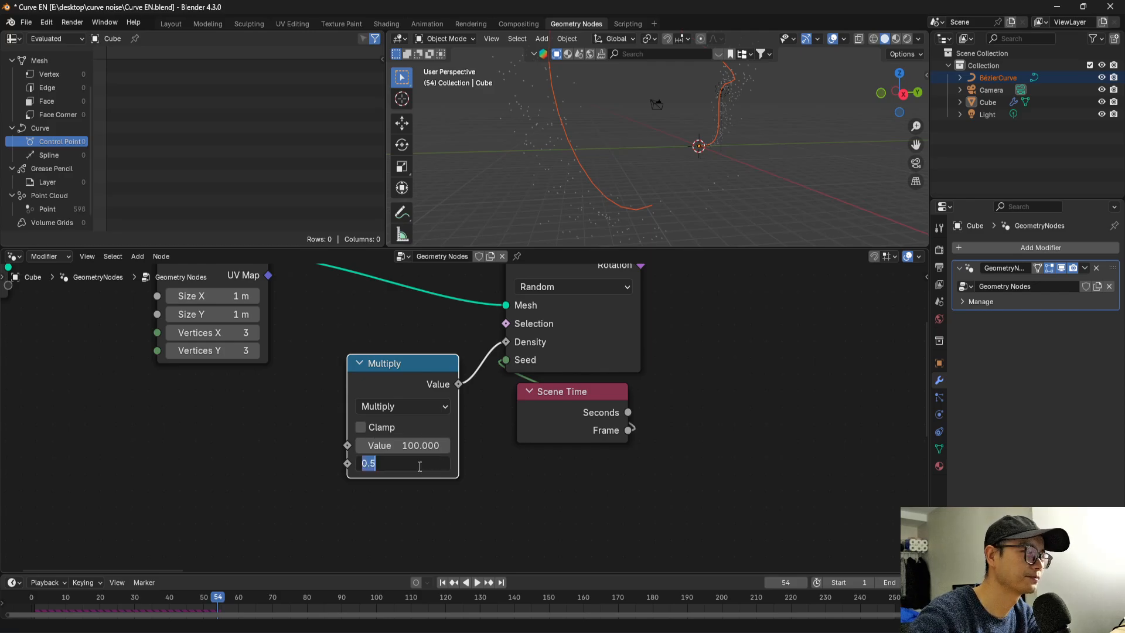
pyautogui.press('Return')
pyautogui.scroll(-6, 443, 424)
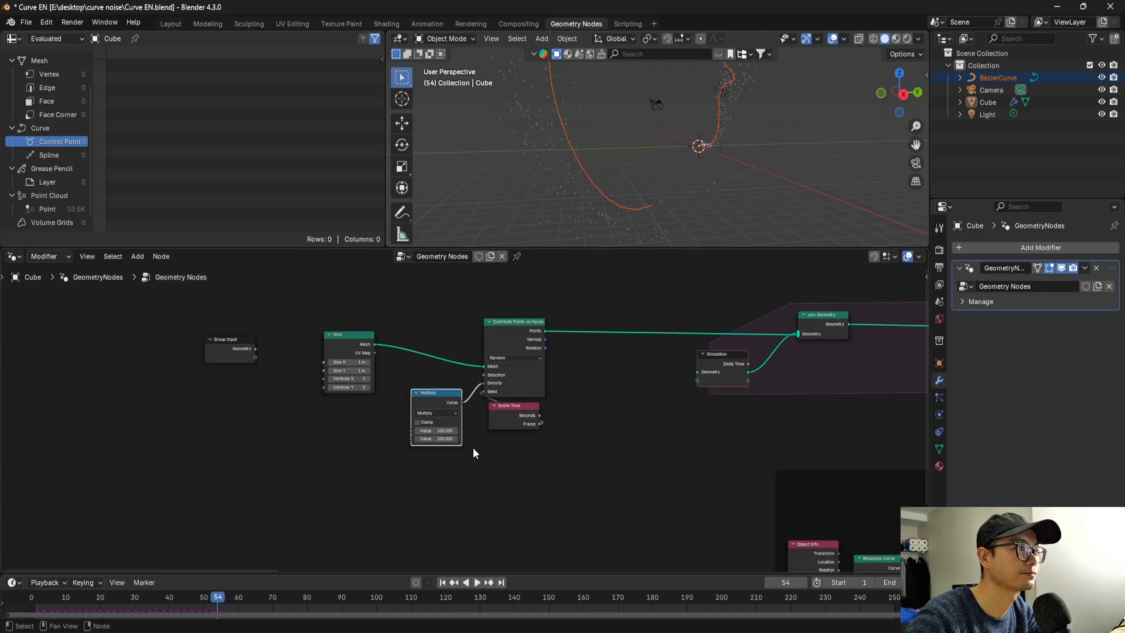
# Save the file and play the denser simulation from the first frame.
pyautogui.hotkey('ctrl', 's')
pyautogui.hotkey('shift', 'Left')
pyautogui.press('space')
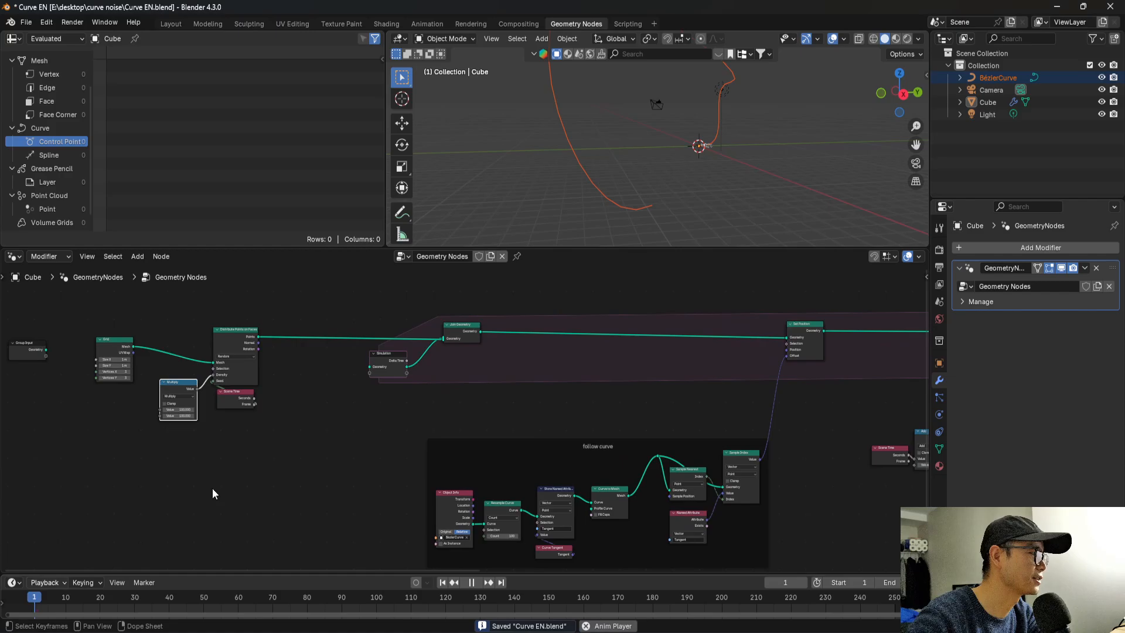
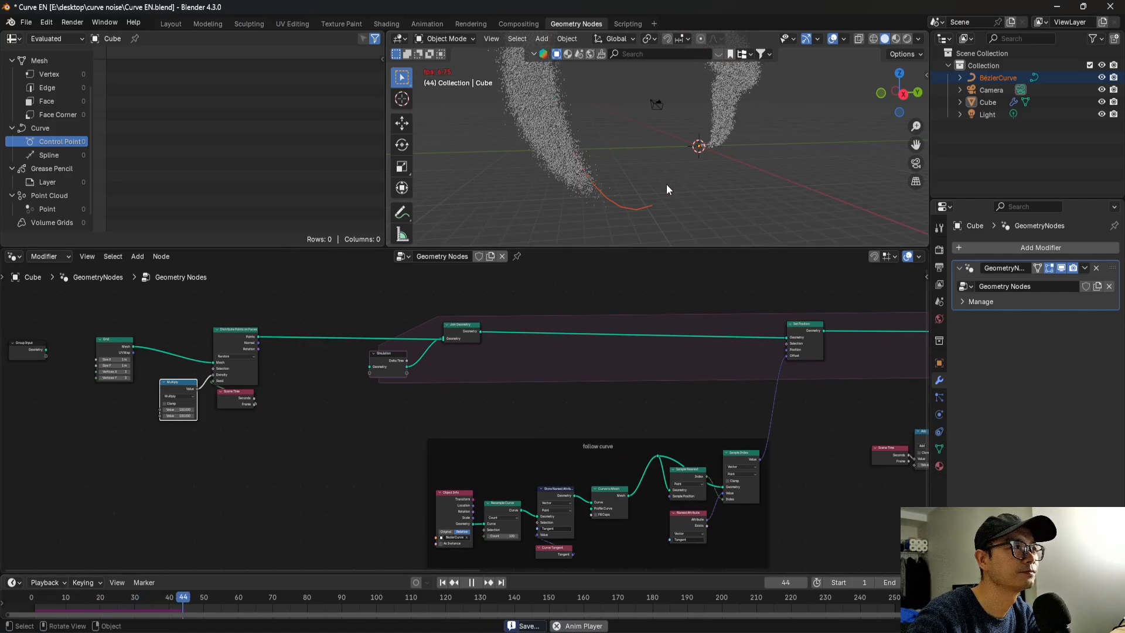
# Stop the playback and move the Group Output node farther away from the Simulation output to make room.
pyautogui.press('space')
pyautogui.moveTo(591, 162); pyautogui.dragTo(644, 106, button='middle')
pyautogui.press('Home')
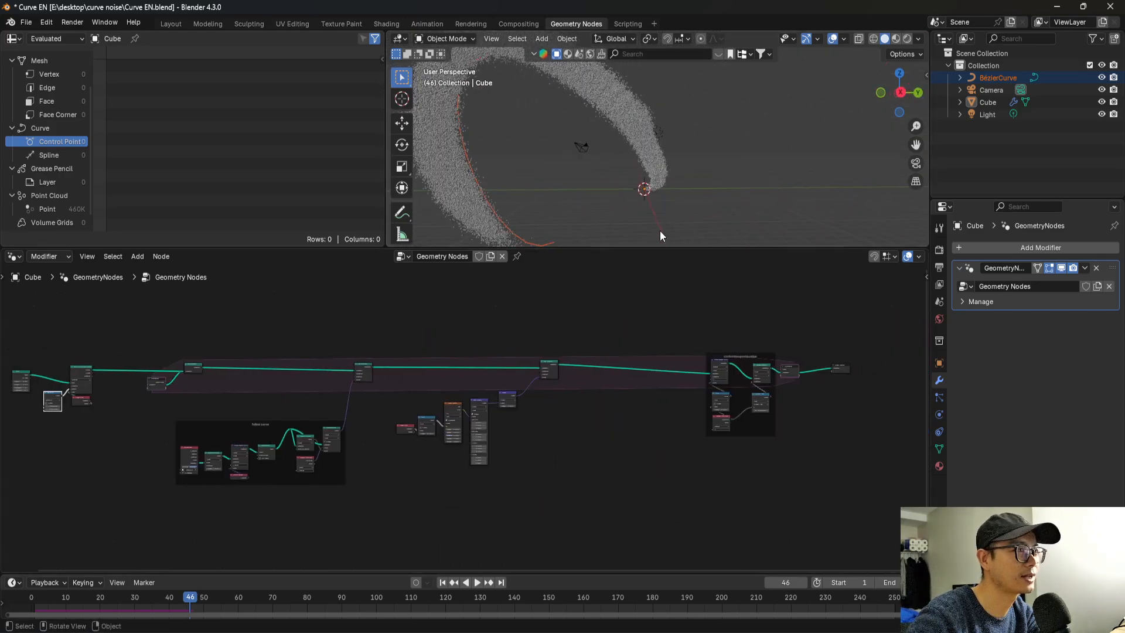
pyautogui.moveTo(660, 231); pyautogui.dragTo(625, 231, button='middle')
pyautogui.scroll(-2, 721, 389)
pyautogui.moveTo(799, 384); pyautogui.dragTo(619, 391, button='middle')
pyautogui.scroll(4, 619, 396)
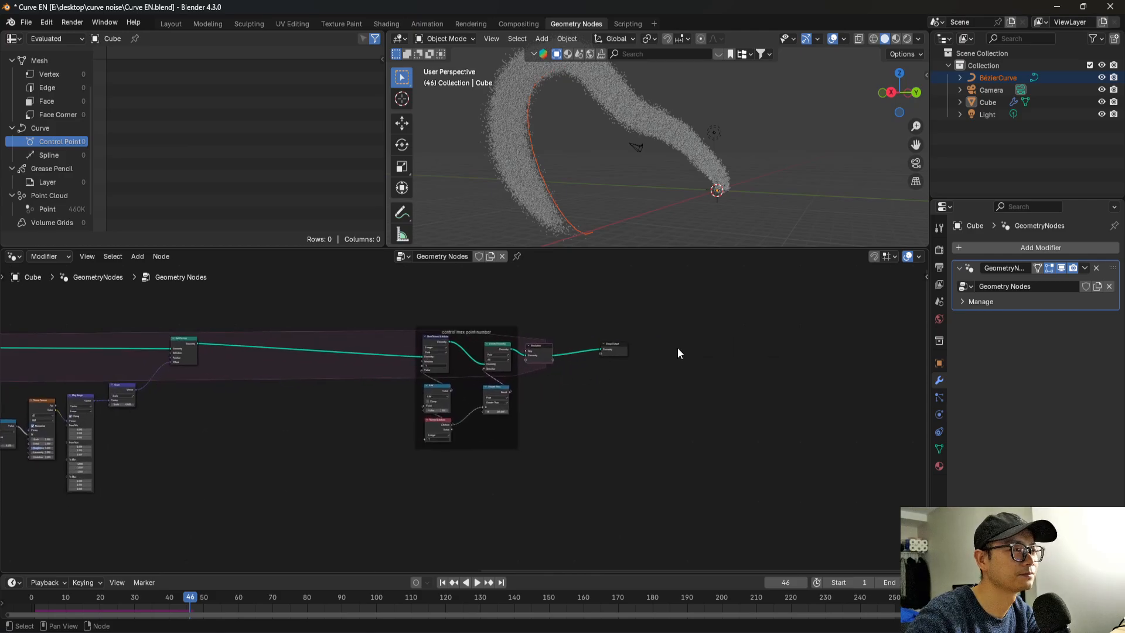
pyautogui.click(786, 340)
pyautogui.scroll(2, 744, 345)
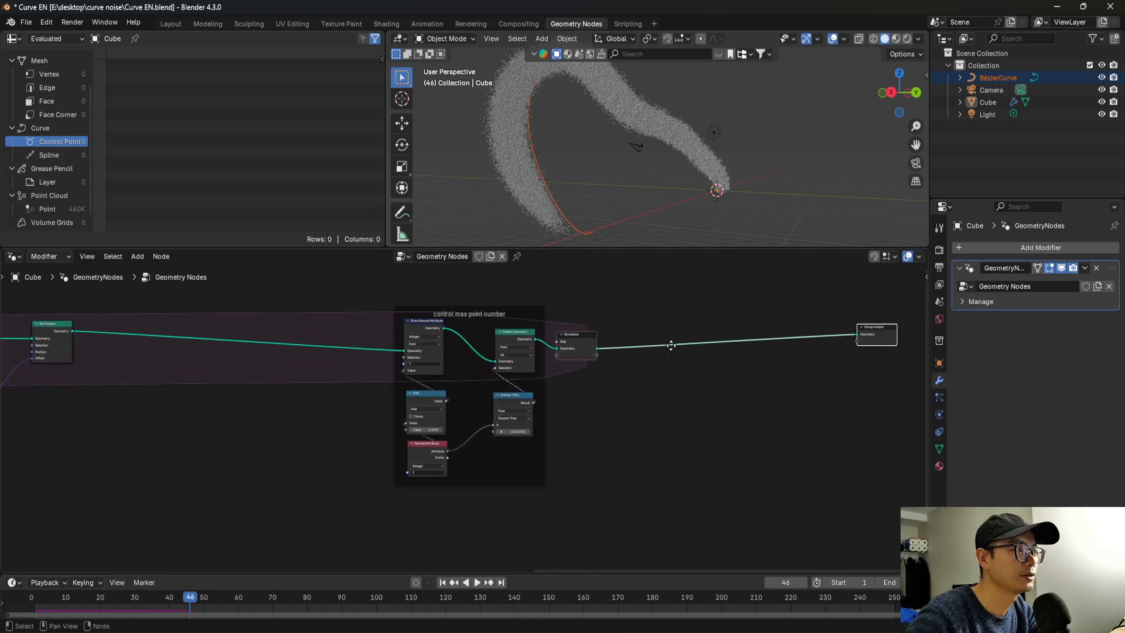
# Insert a Set Point Radius node on the link between the Simulation output and Group Output.
pyautogui.moveTo(670, 346); pyautogui.dragTo(560, 346, button='middle')
pyautogui.scroll(2, 557, 183)
pyautogui.hotkey('shift', 'a')
pyautogui.write('set')
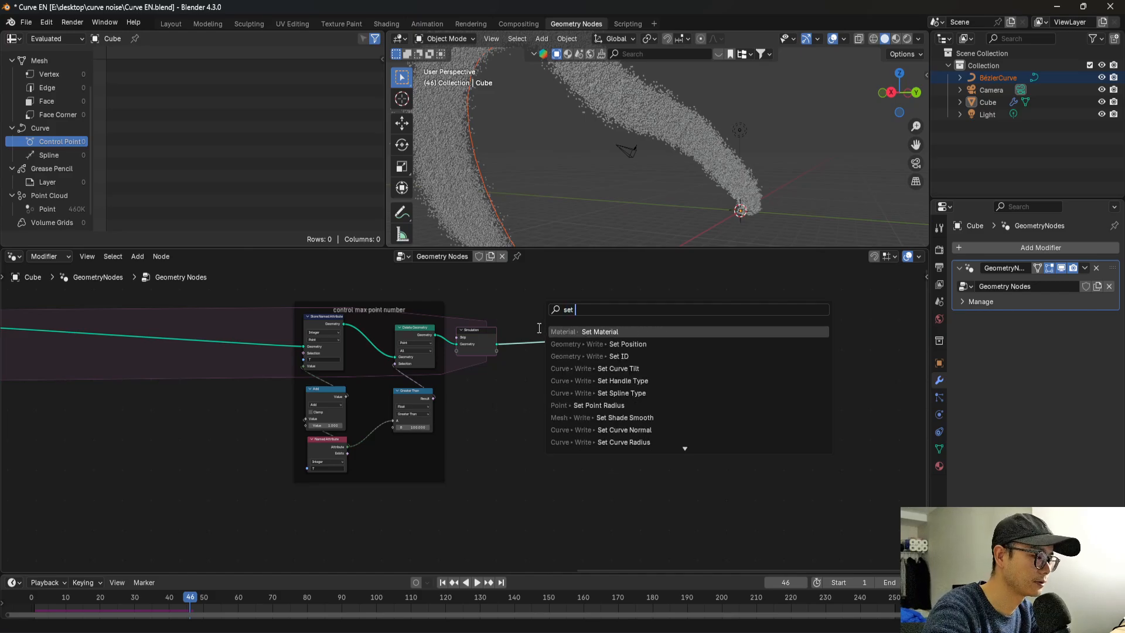
pyautogui.write(' pont')
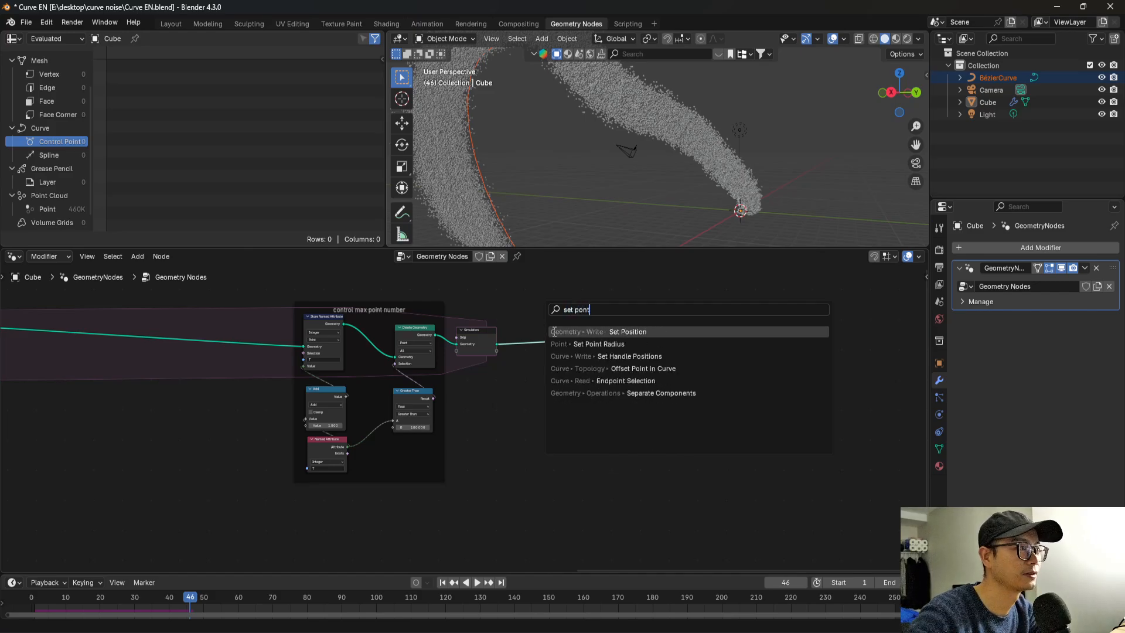
pyautogui.click(610, 345)
pyautogui.click(598, 326)
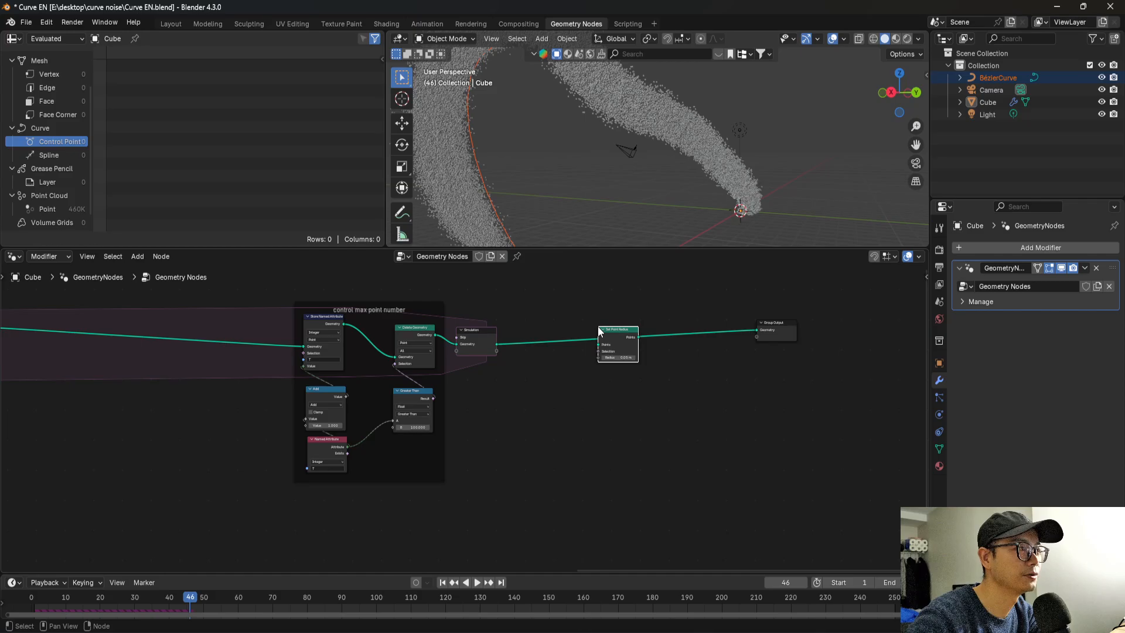
pyautogui.scroll(5, 598, 326)
pyautogui.moveTo(661, 310)
pyautogui.mouseDown()
pyautogui.moveTo(673, 285)
pyautogui.moveTo(668, 309)
pyautogui.mouseUp()
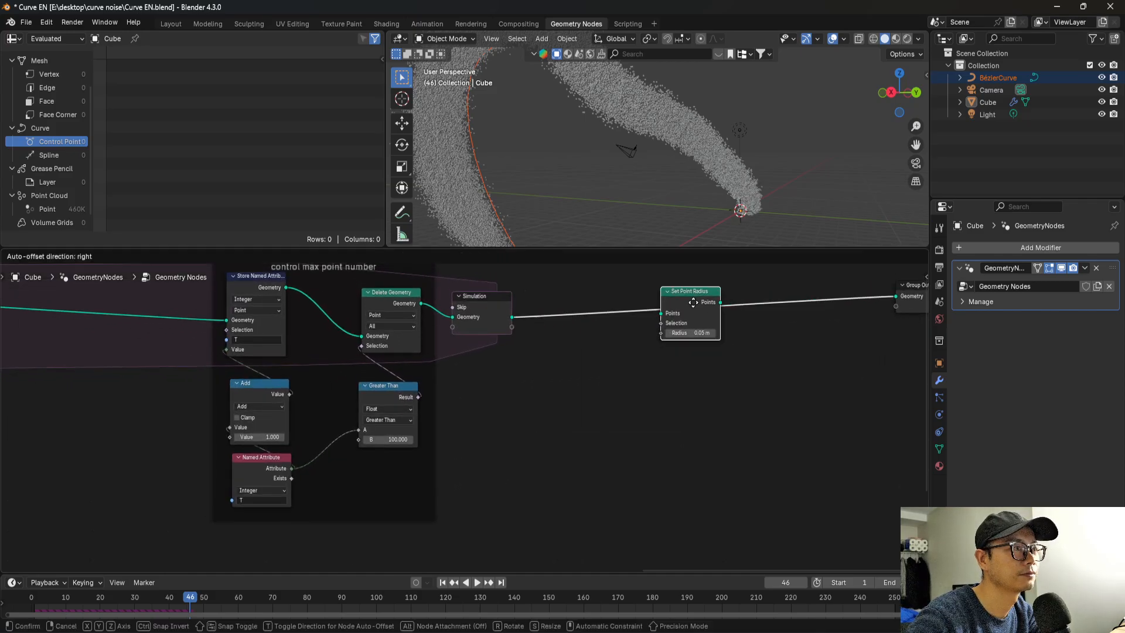
# Try a radius of 0.01 m in Set Point Radius and inspect the particles in the viewport.
pyautogui.scroll(1, 703, 314)
pyautogui.click(726, 318)
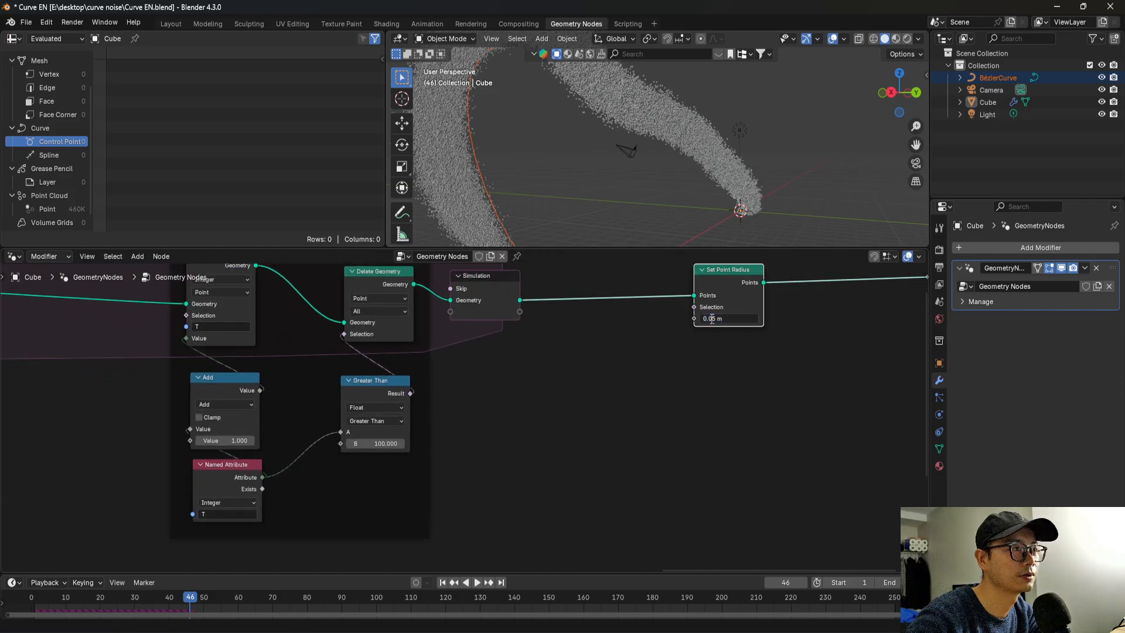
pyautogui.press('Return')
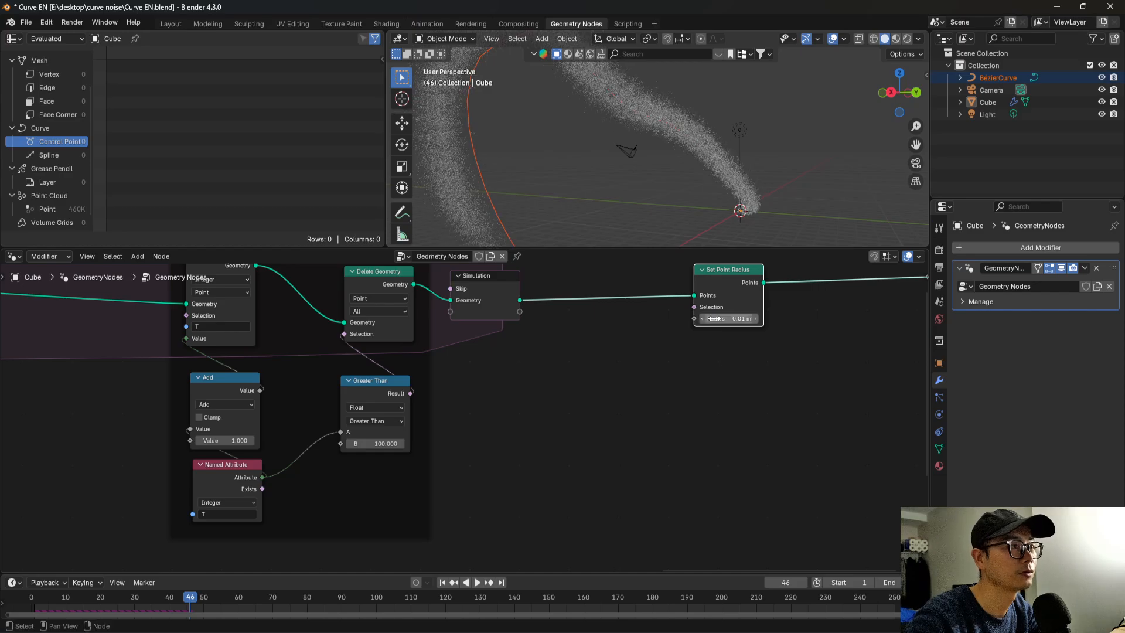
pyautogui.moveTo(697, 149); pyautogui.dragTo(750, 150, button='middle')
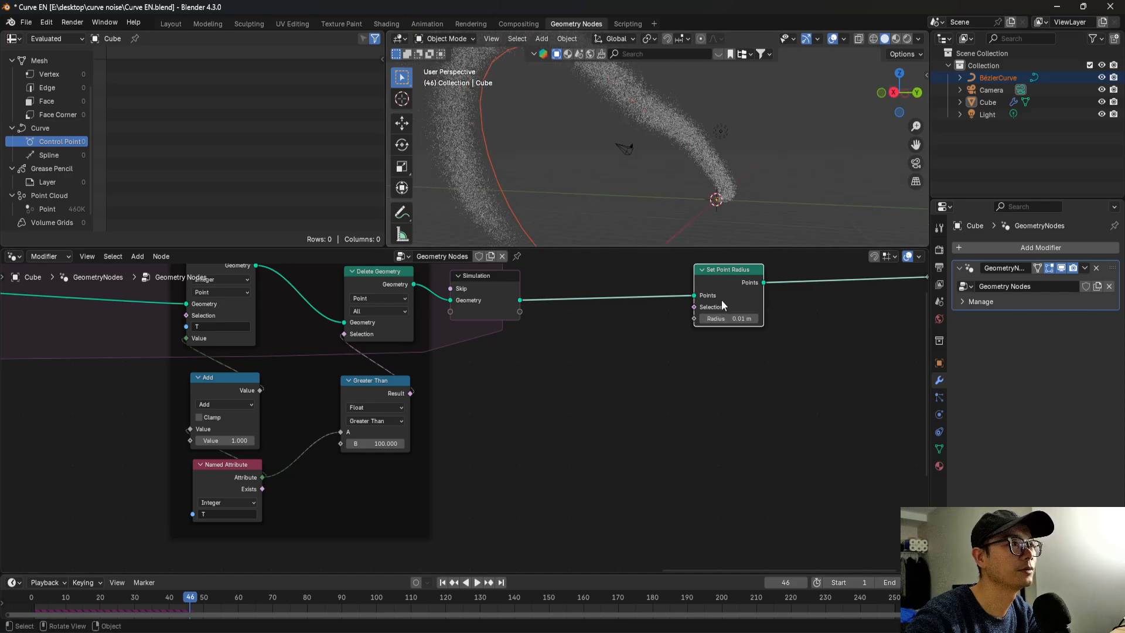
# Set the Set Point Radius value to 0.003 m and save the file.
pyautogui.click(740, 320)
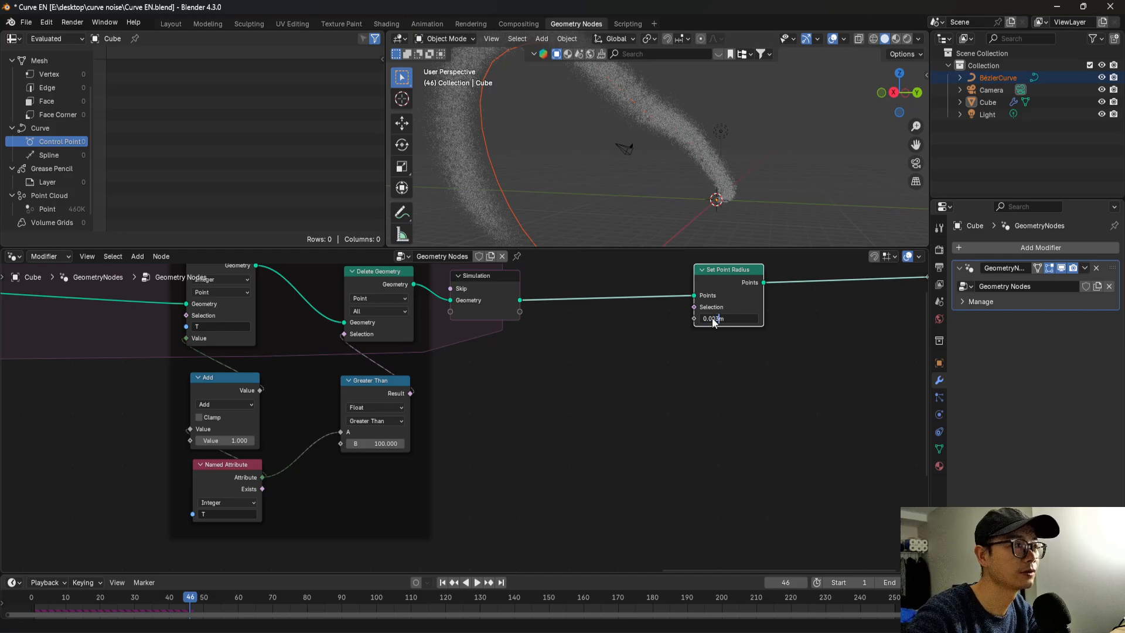
pyautogui.press('Return')
pyautogui.hotkey('ctrl', 's')
pyautogui.scroll(-2, 709, 328)
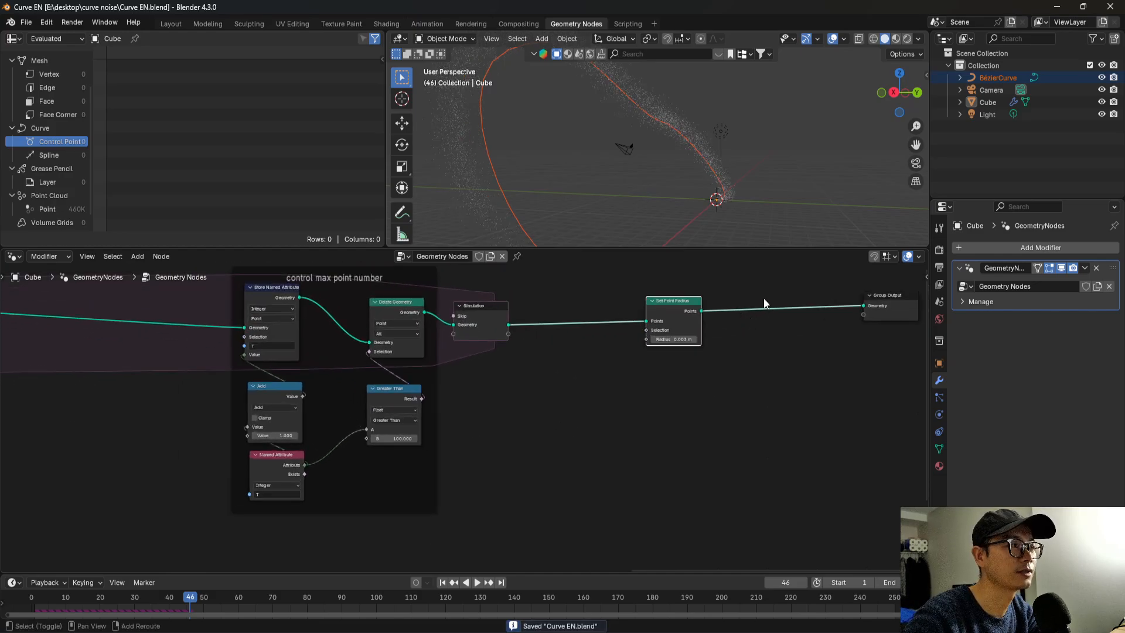
pyautogui.hotkey('shift', 'a')
pyautogui.write('math')
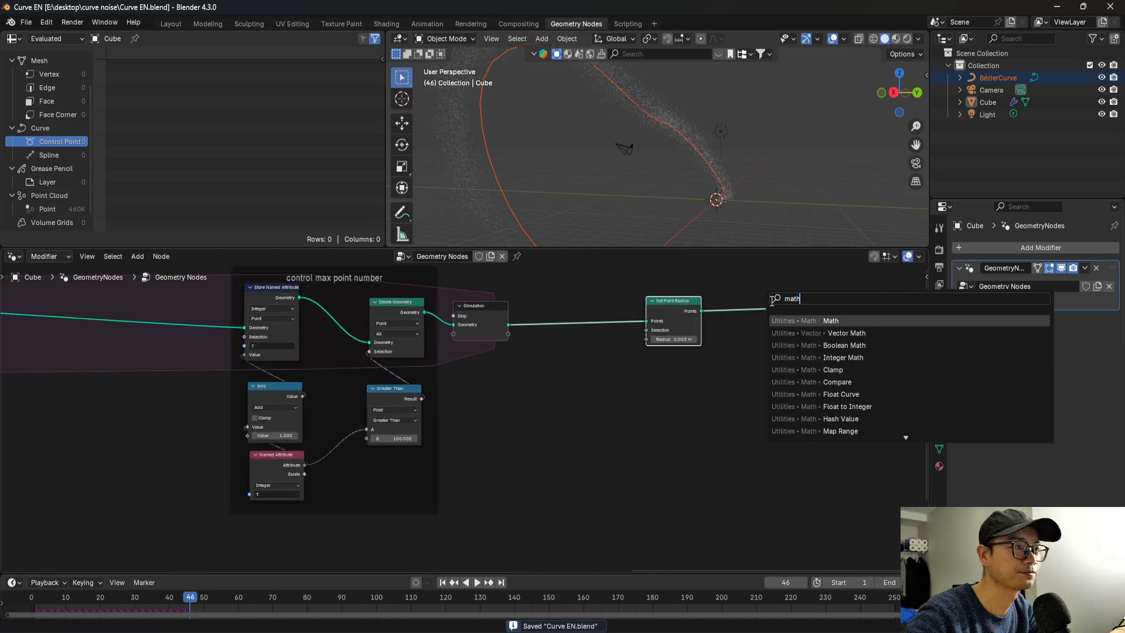
pyautogui.press('Return')
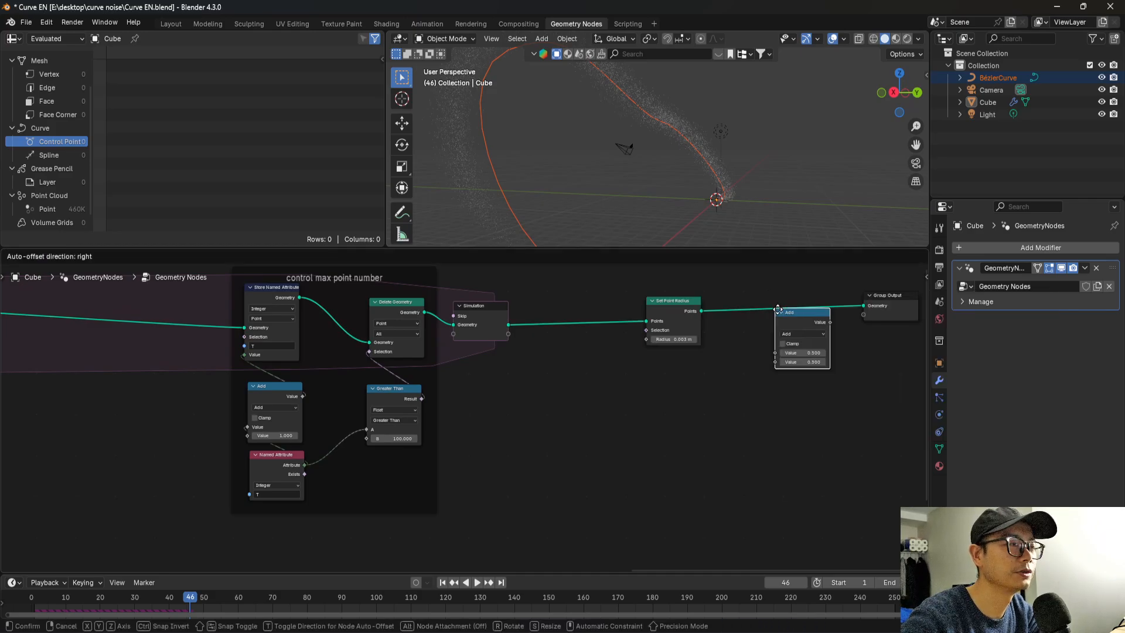
pyautogui.click(774, 364)
pyautogui.press('x')
# Insert a Set Material node between Set Point Radius and Group Output.
pyautogui.hotkey('shift', 'a')
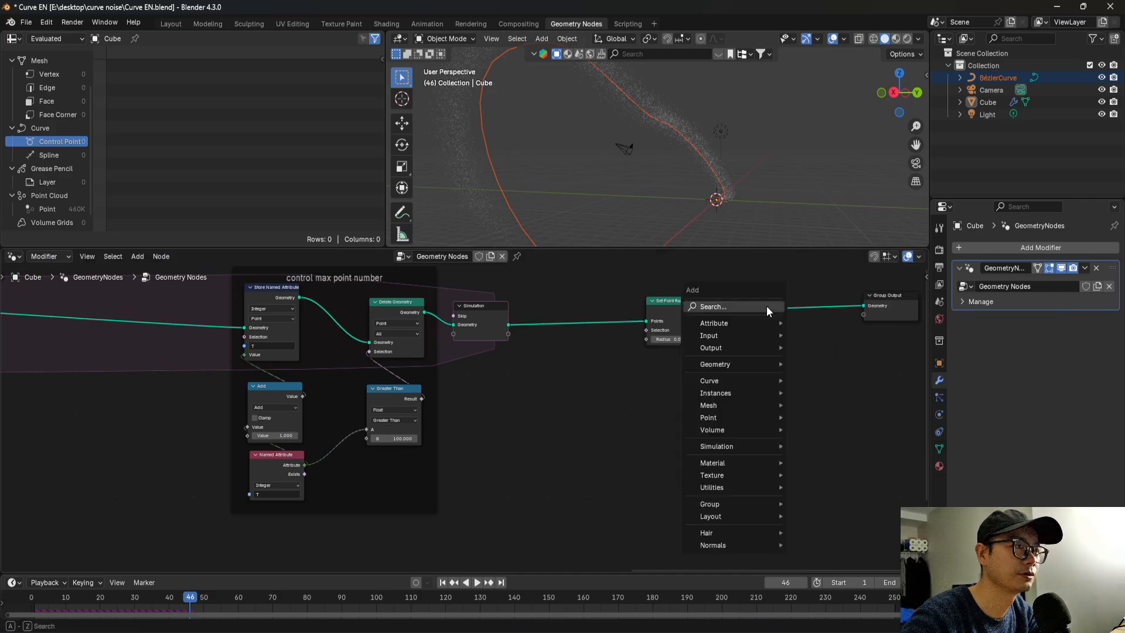
pyautogui.write('mater')
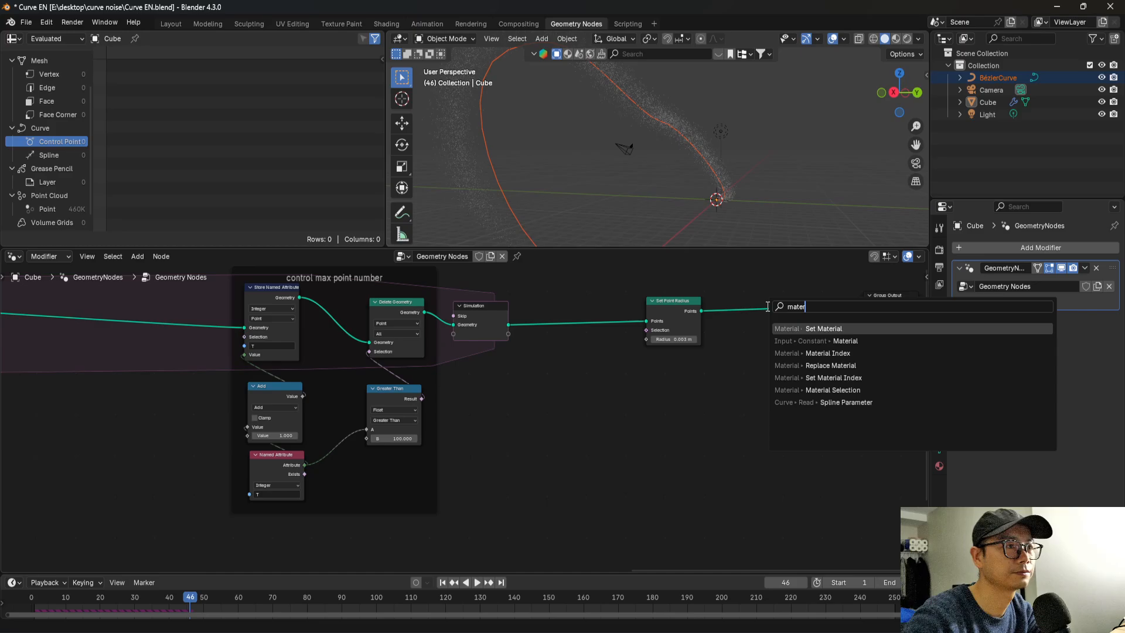
pyautogui.press('Return')
pyautogui.click(783, 311)
pyautogui.scroll(1, 813, 327)
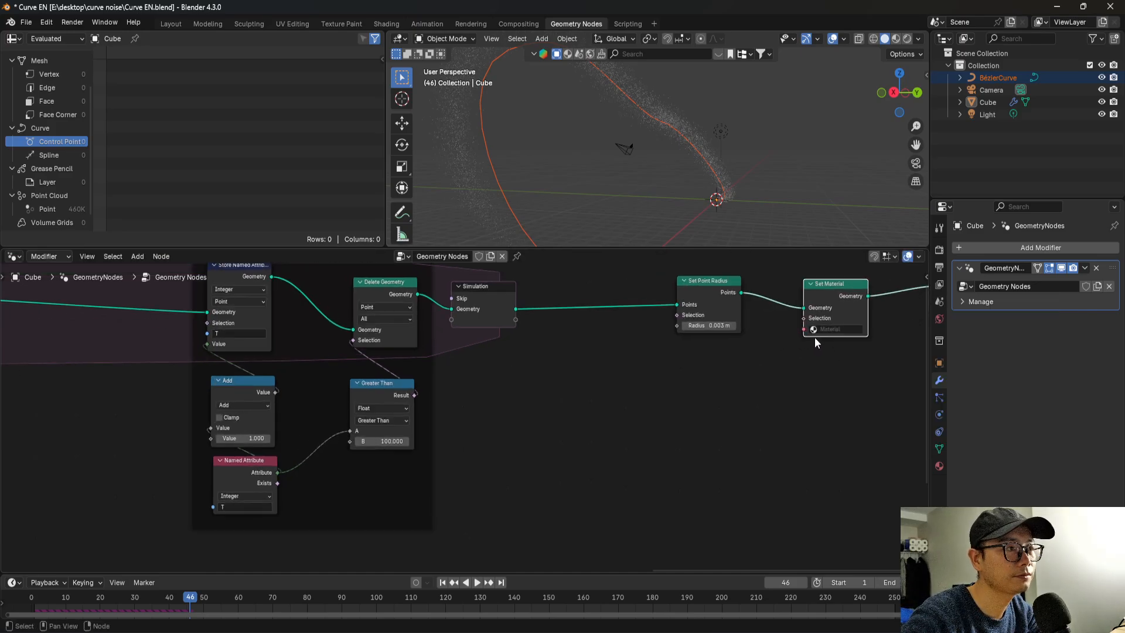
# Assign the existing material named Material in the Set Material node and save the file.
pyautogui.click(822, 330)
pyautogui.click(832, 354)
pyautogui.hotkey('ctrl', 's')
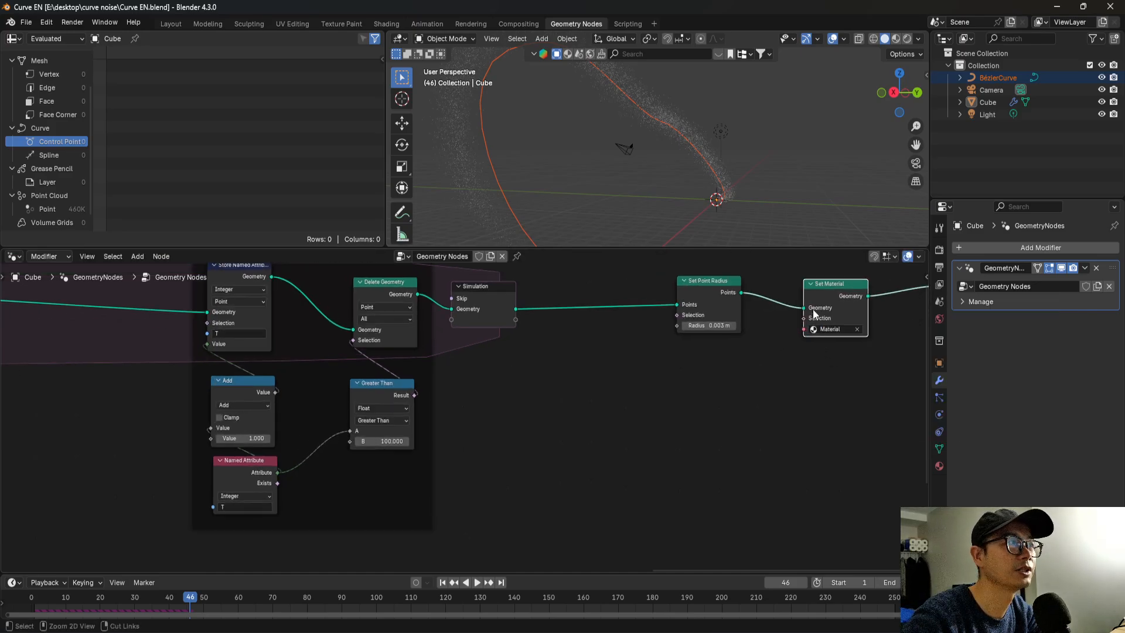
# In the Shading workspace, set the World background strength to 0 and switch the viewport to Rendered shading.
pyautogui.click(386, 23)
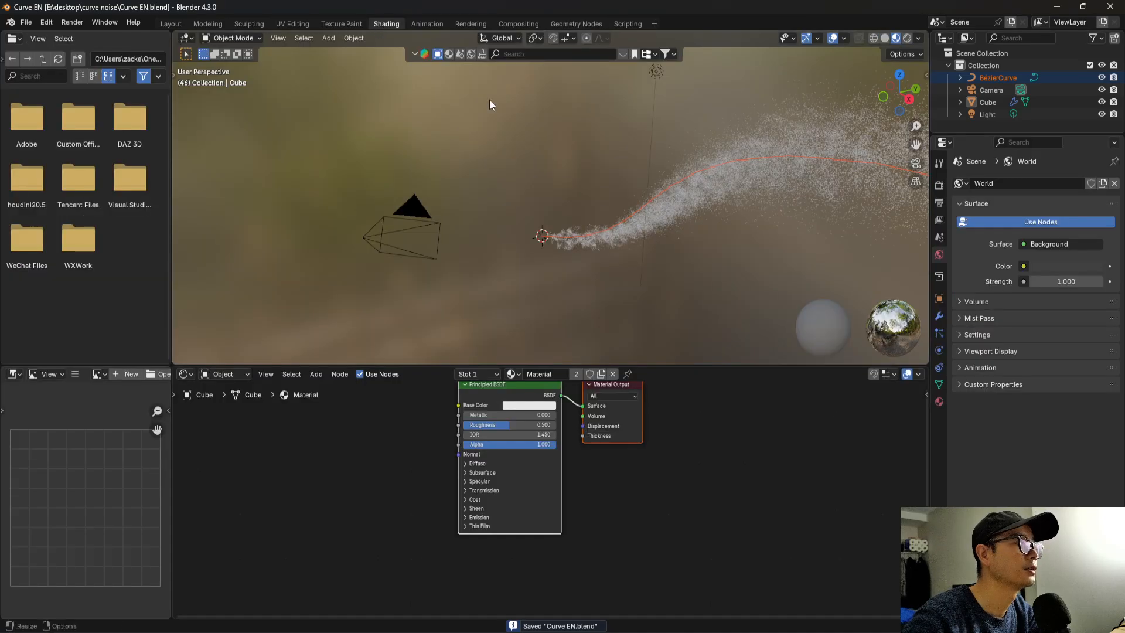
pyautogui.moveTo(682, 259)
pyautogui.mouseDown(button='middle')
pyautogui.moveTo(604, 212)
pyautogui.moveTo(720, 205)
pyautogui.mouseUp(button='middle')
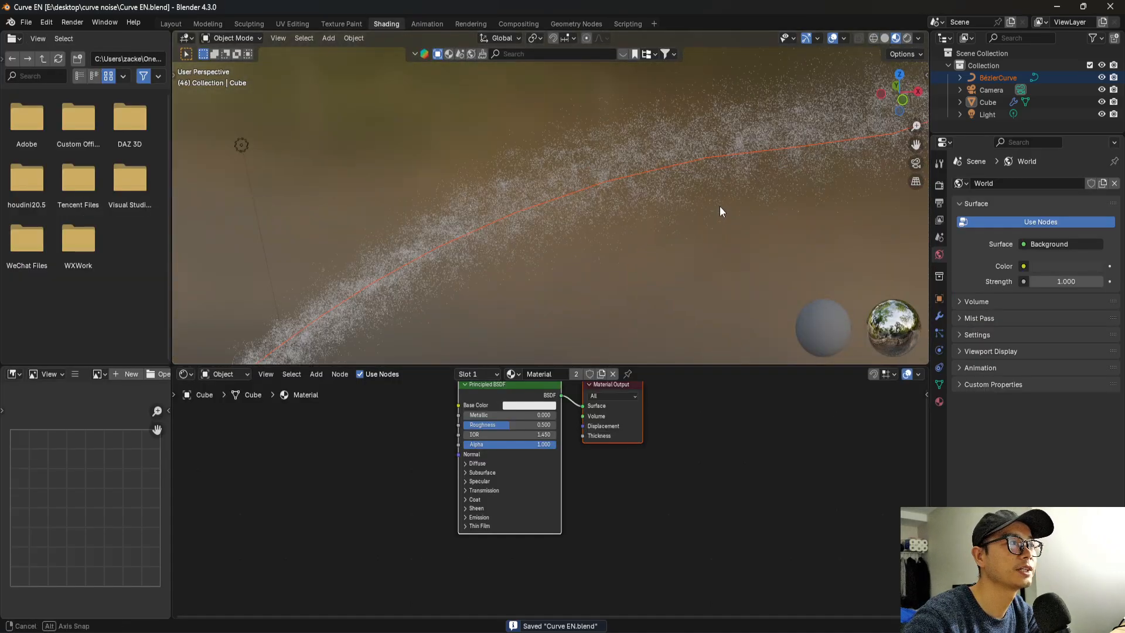
pyautogui.moveTo(538, 469); pyautogui.dragTo(567, 463, button='middle')
pyautogui.scroll(1, 549, 505)
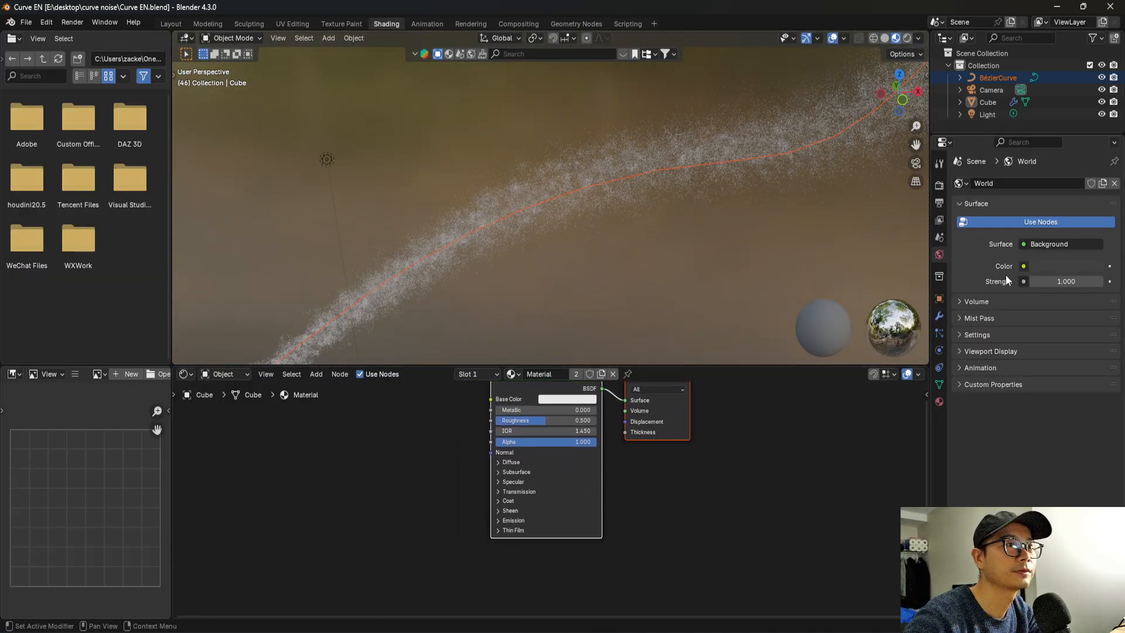
pyautogui.write('0')
pyautogui.press('Return')
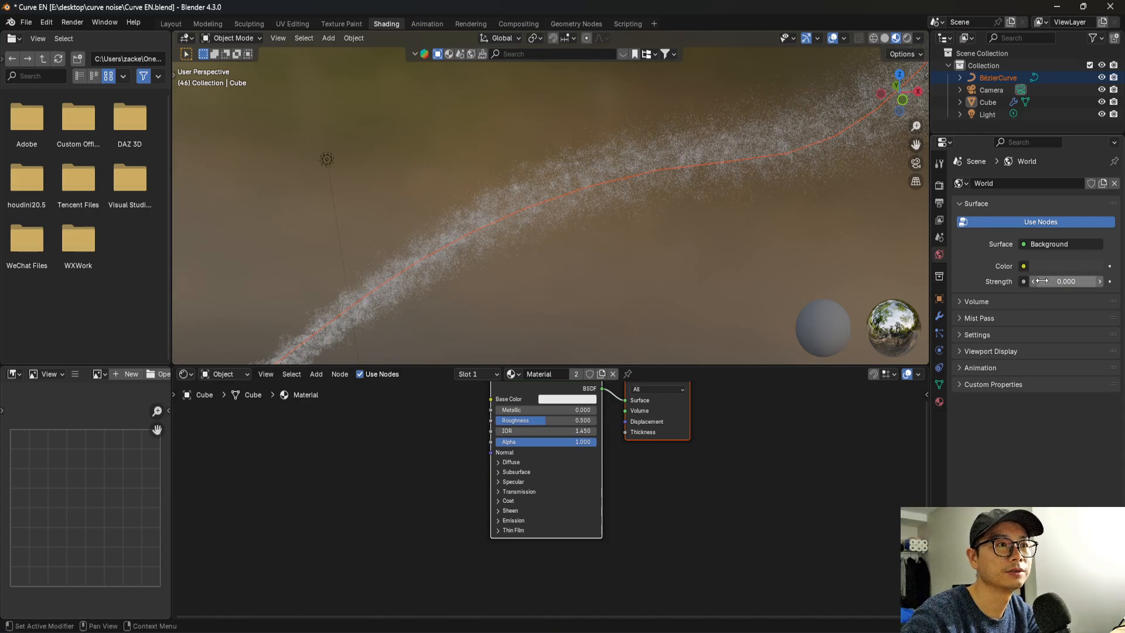
pyautogui.click(911, 38)
pyautogui.moveTo(603, 229); pyautogui.dragTo(568, 223, button='middle')
# Set the Principled BSDF's Emission Strength to 1 and save the file.
pyautogui.scroll(2, 547, 511)
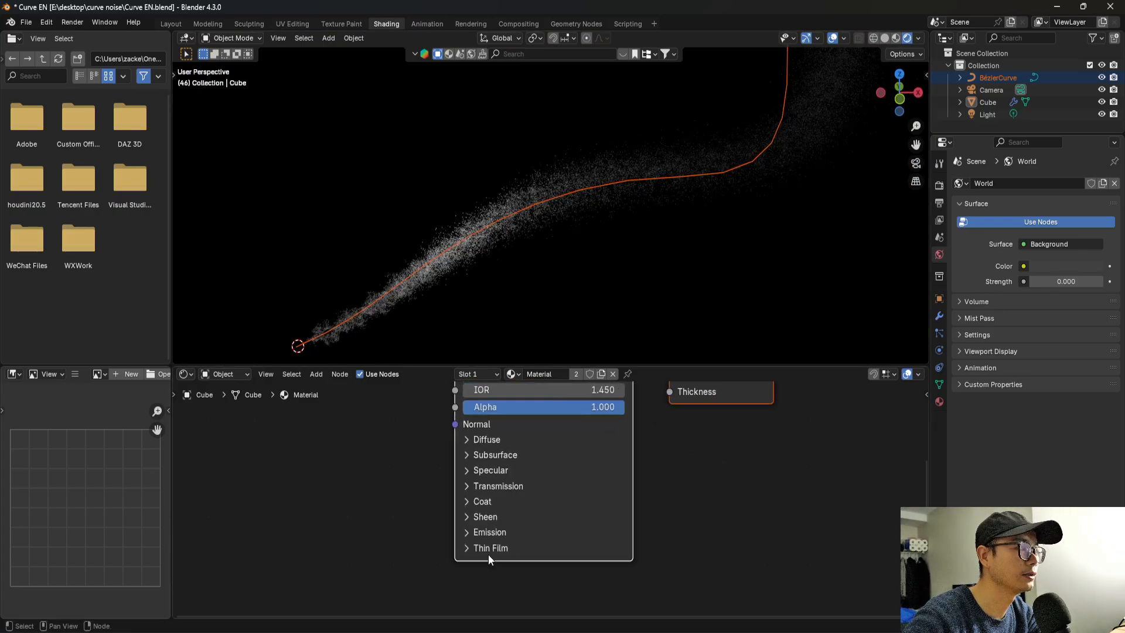
pyautogui.click(480, 534)
pyautogui.click(503, 567)
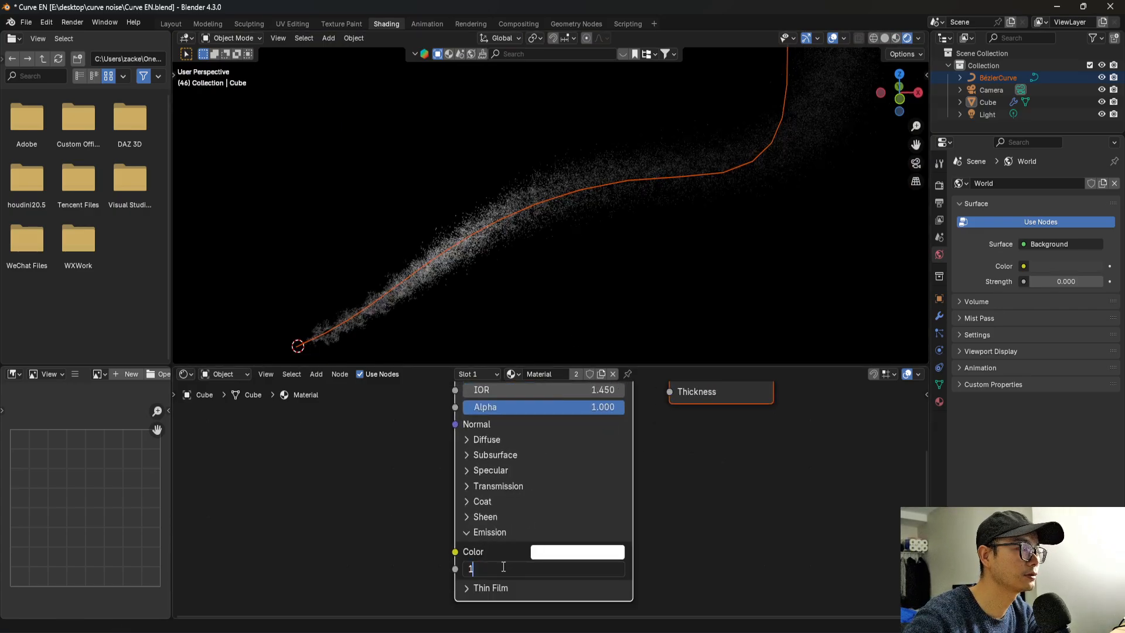
pyautogui.press('Return')
pyautogui.moveTo(768, 241); pyautogui.dragTo(724, 240, button='middle')
pyautogui.hotkey('ctrl', 's')
# Return to the Geometry Nodes workspace and move the Set Point Radius node closer to Set Material.
pyautogui.click(573, 24)
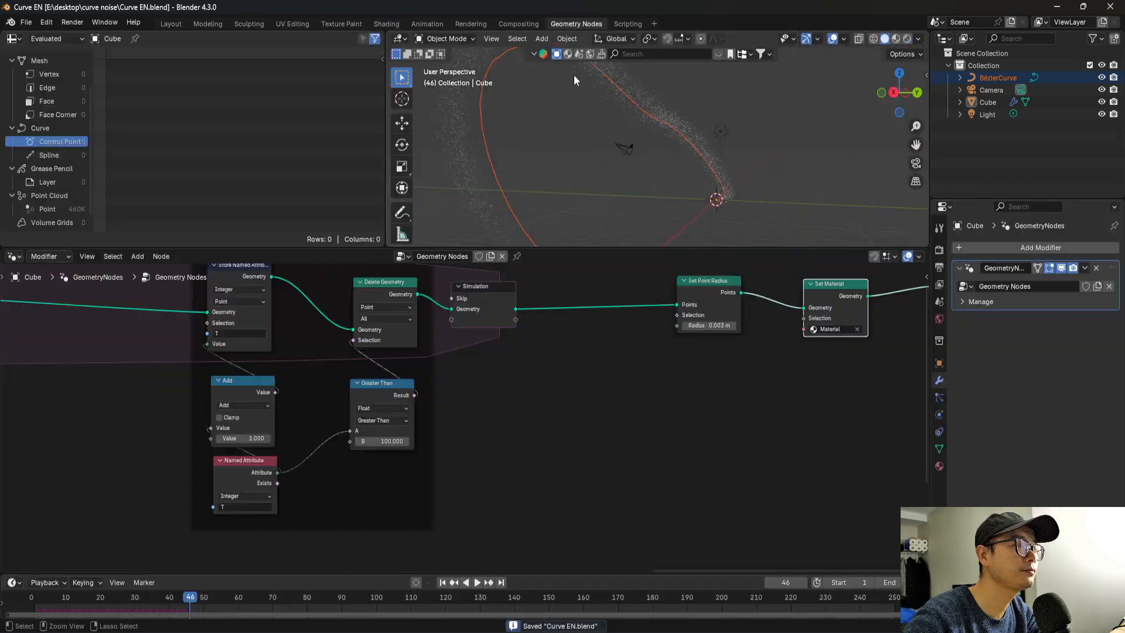
pyautogui.scroll(-3, 668, 398)
pyautogui.moveTo(653, 315); pyautogui.dragTo(671, 315)
pyautogui.scroll(1, 746, 348)
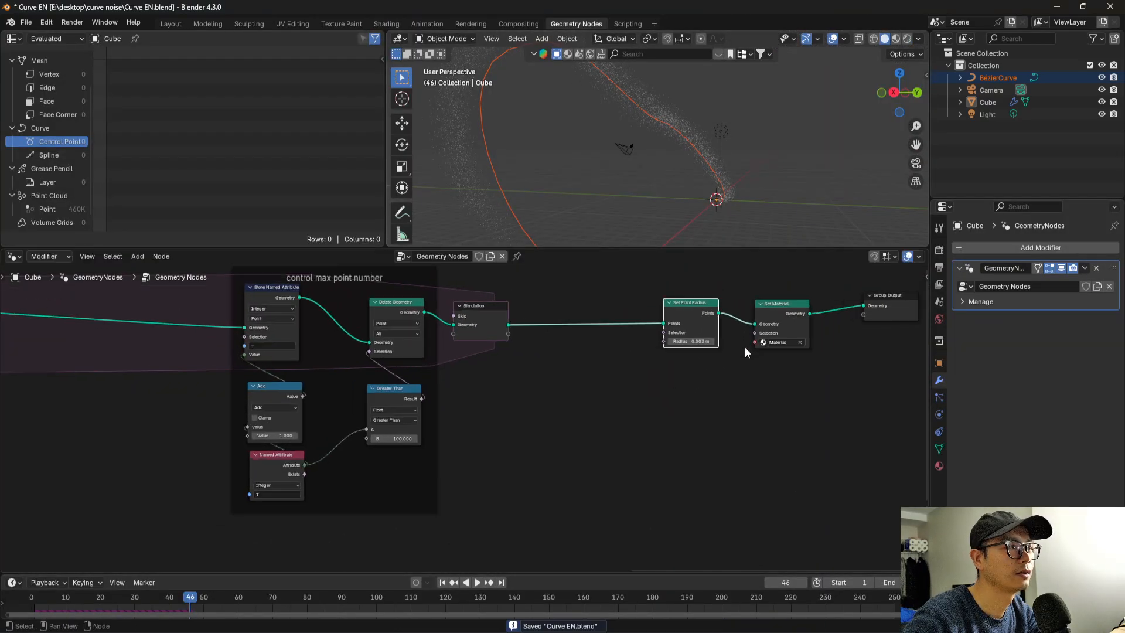
# Insert a Store Named Attribute node between the Simulation output and Set Point Radius, naming the attribute Col.
pyautogui.scroll(-3, 573, 363)
pyautogui.moveTo(536, 374); pyautogui.dragTo(594, 350, button='middle')
pyautogui.scroll(3, 594, 351)
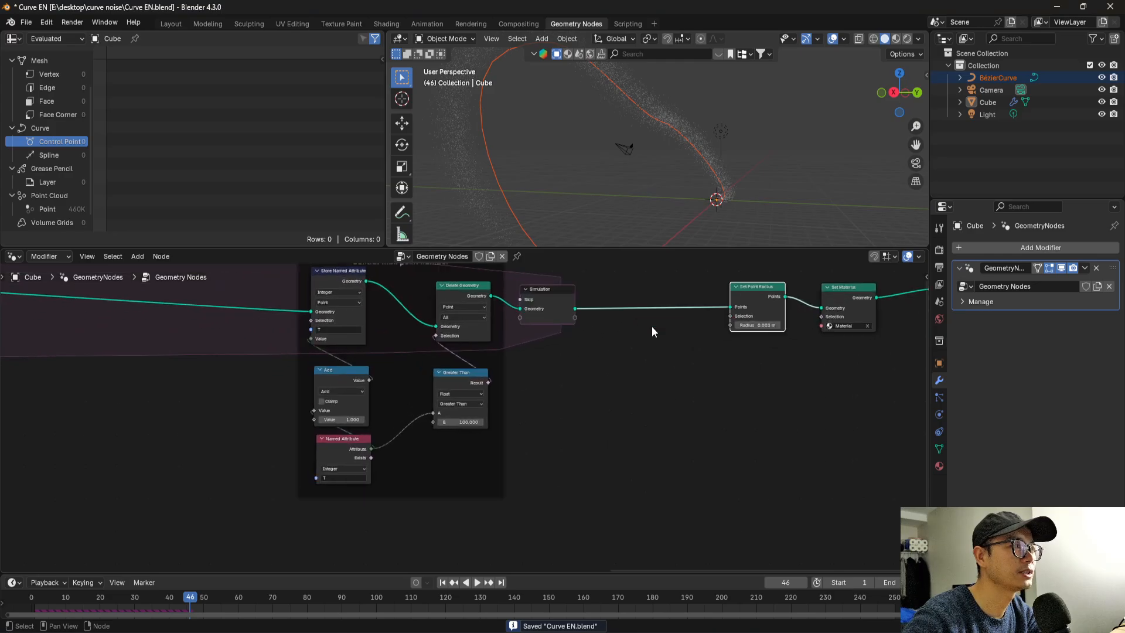
pyautogui.hotkey('shift', 'a')
pyautogui.write('stor')
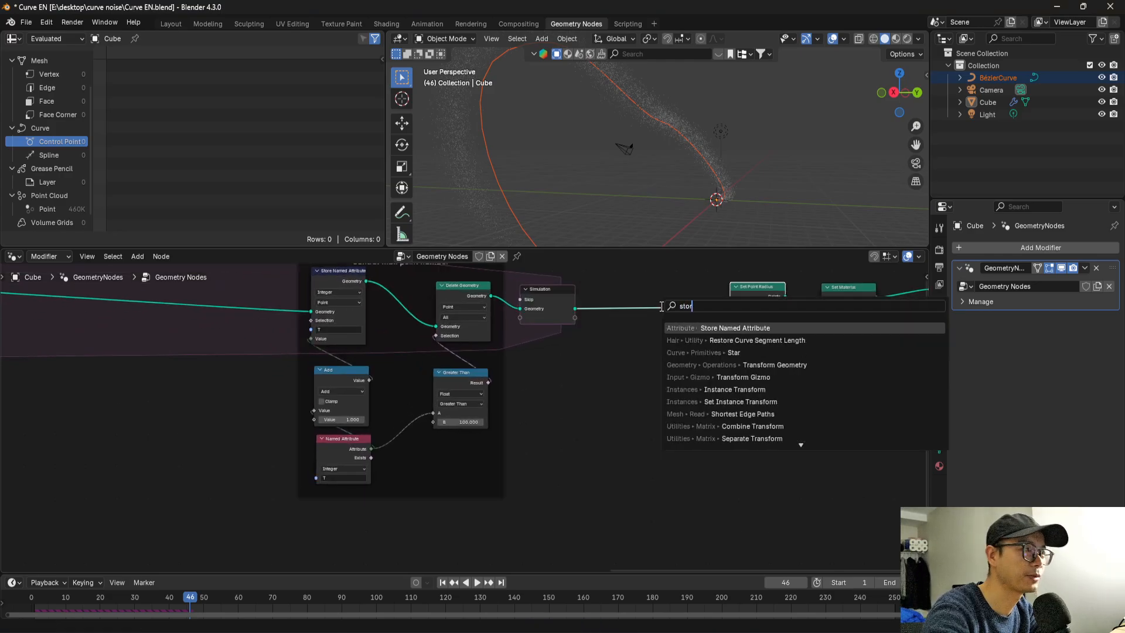
pyautogui.click(722, 328)
pyautogui.click(674, 296)
pyautogui.scroll(3, 704, 305)
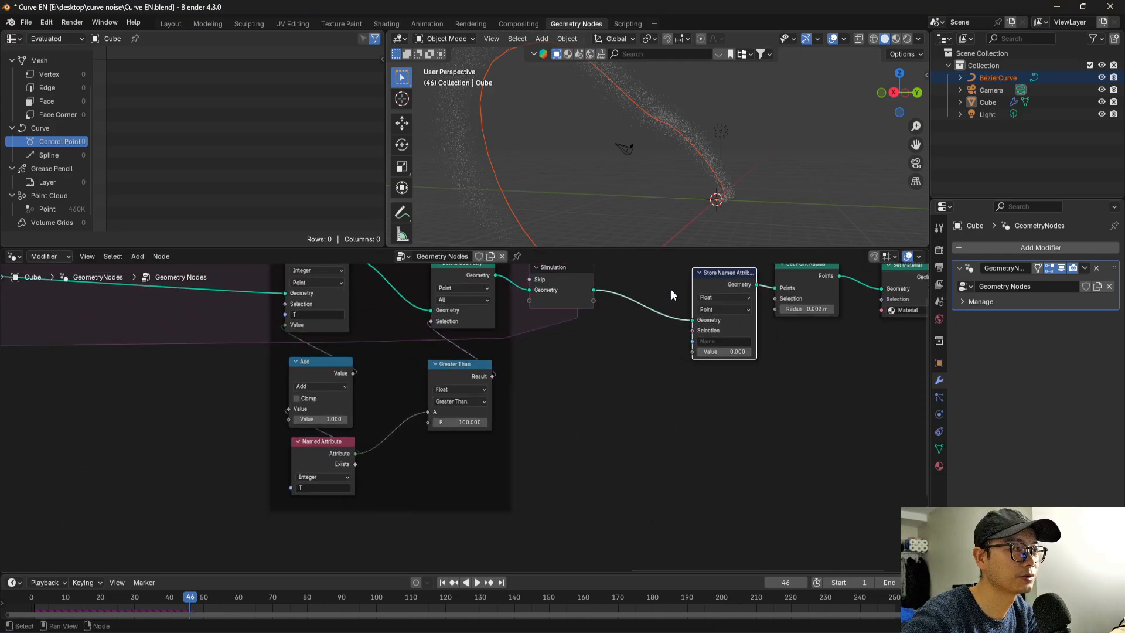
pyautogui.click(753, 338)
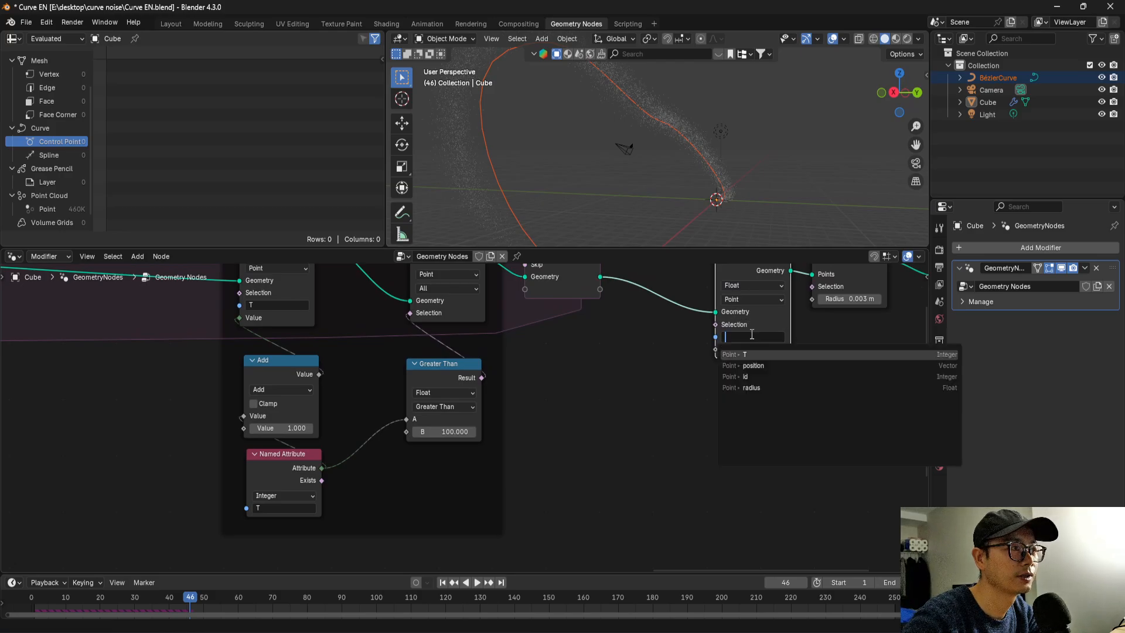
pyautogui.write('Col')
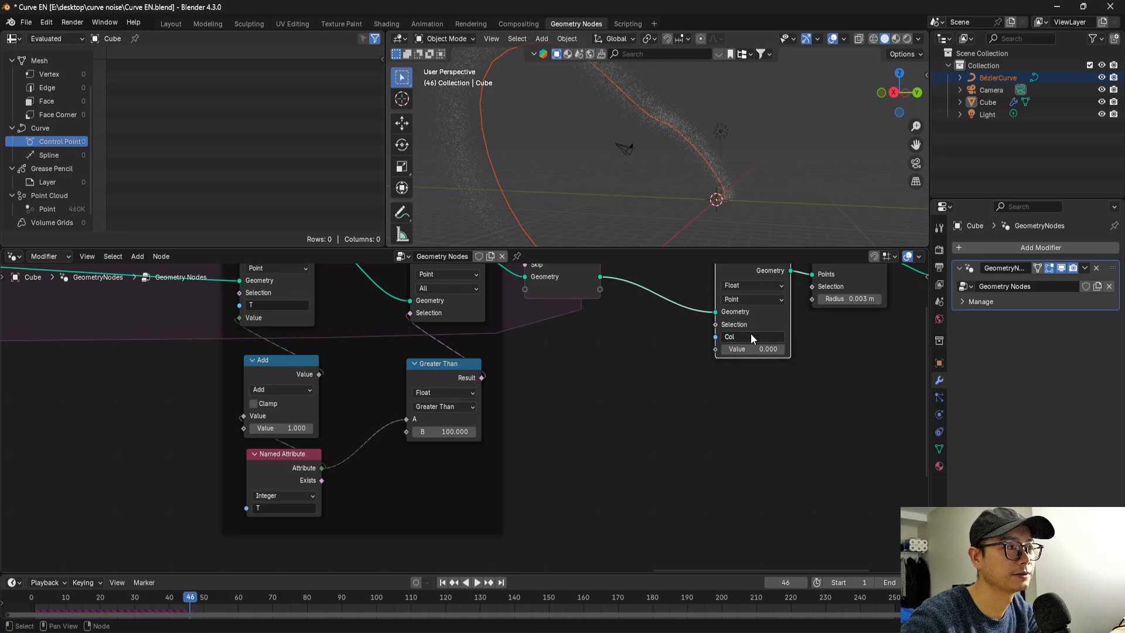
# Connect the Noise Texture's Color output to the Value input of the Col Store Named Attribute node and save the file.
pyautogui.scroll(-9, 751, 346)
pyautogui.moveTo(407, 394); pyautogui.dragTo(704, 359, button='middle')
pyautogui.scroll(-1, 516, 365)
pyautogui.moveTo(455, 370); pyautogui.dragTo(304, 381, button='middle')
pyautogui.scroll(1, 115, 374)
pyautogui.moveTo(171, 374); pyautogui.dragTo(480, 362, button='middle')
pyautogui.scroll(6, 435, 393)
pyautogui.scroll(1, 435, 394)
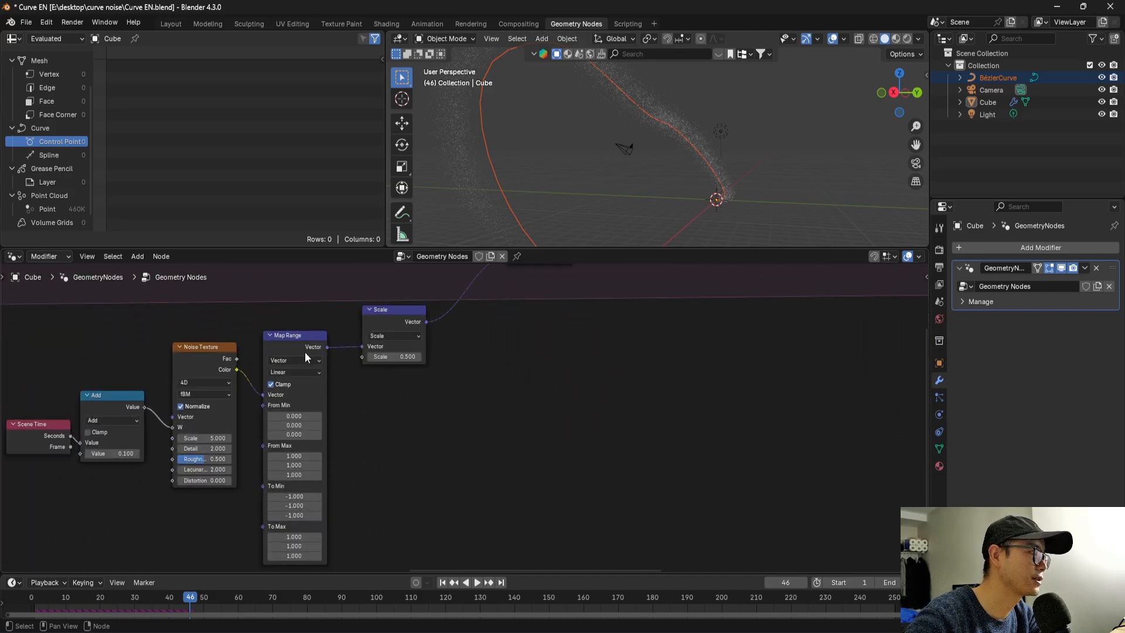
pyautogui.click(303, 349)
pyautogui.scroll(-3, 410, 373)
pyautogui.scroll(3, 381, 445)
pyautogui.moveTo(330, 521); pyautogui.dragTo(324, 478, button='middle')
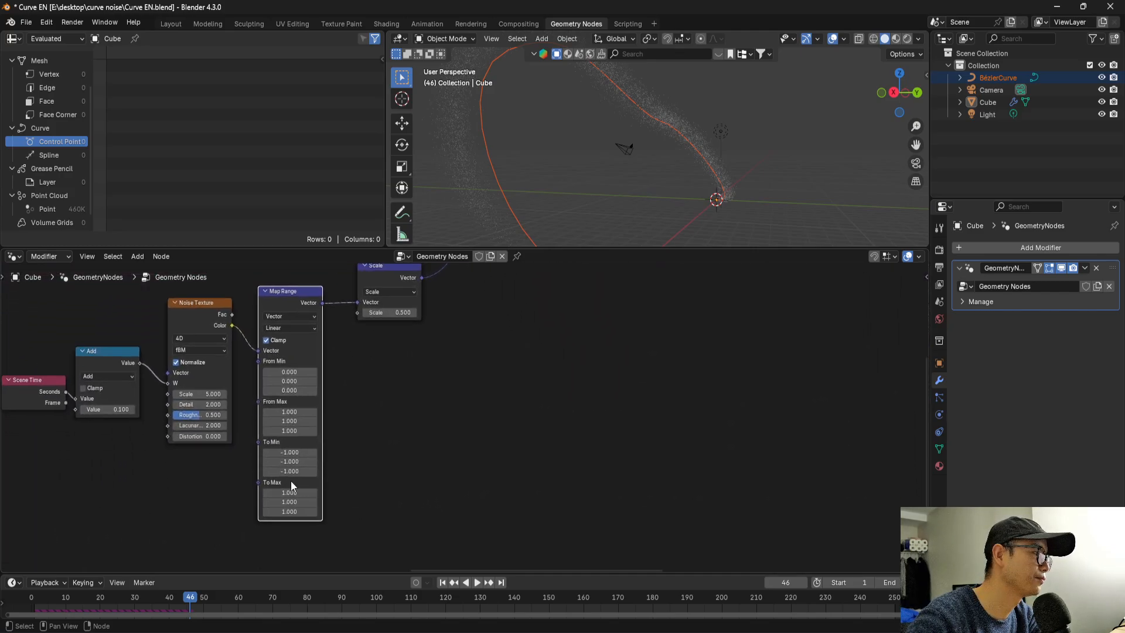
pyautogui.scroll(-3, 289, 504)
pyautogui.moveTo(204, 491); pyautogui.dragTo(141, 505, button='middle')
pyautogui.scroll(-2, 132, 503)
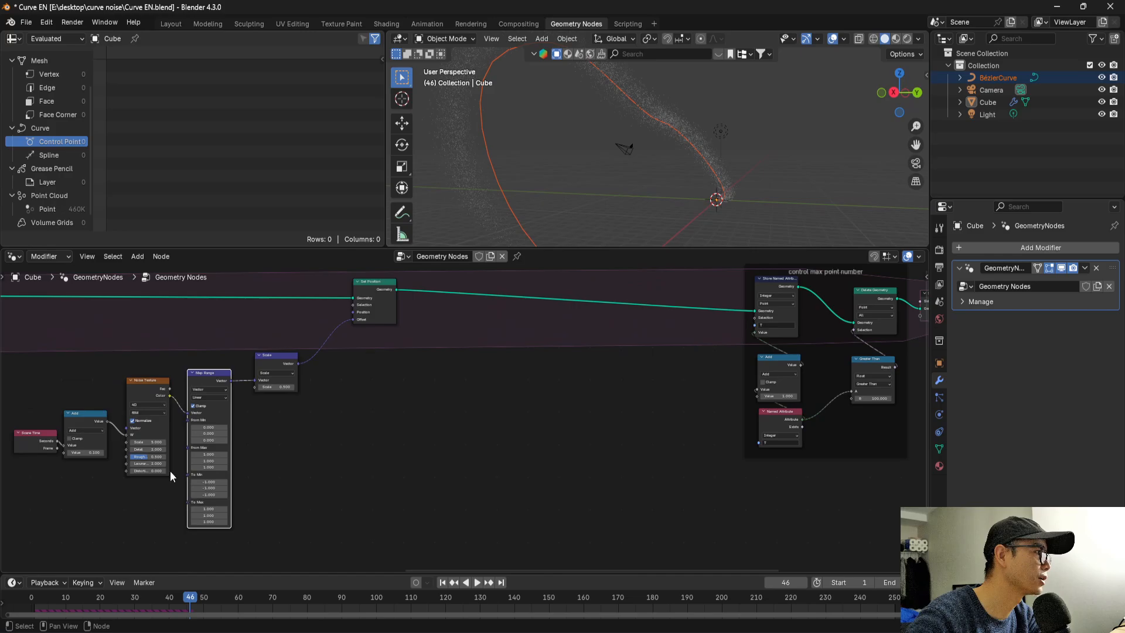
pyautogui.moveTo(157, 430); pyautogui.dragTo(36, 452, button='middle')
pyautogui.moveTo(50, 420); pyautogui.dragTo(868, 378)
pyautogui.moveTo(869, 379); pyautogui.dragTo(623, 380, button='middle')
pyautogui.scroll(3, 613, 372)
pyautogui.hotkey('ctrl', 's')
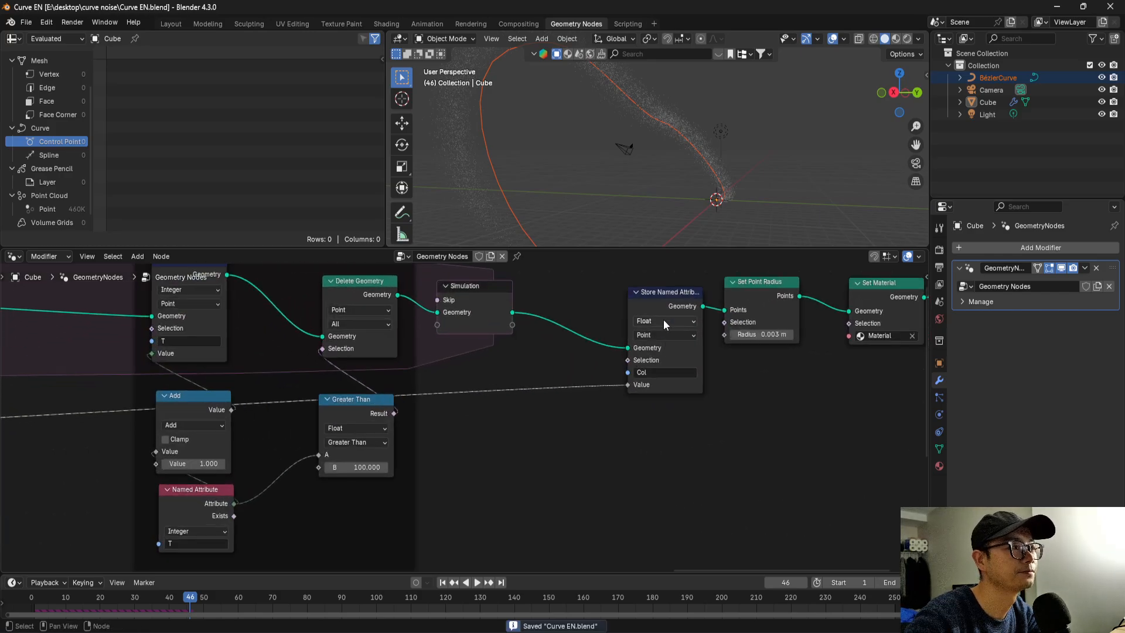
# Open the Shading workspace and add an Attribute node named Col beside the Principled BSDF in the material.
pyautogui.click(386, 24)
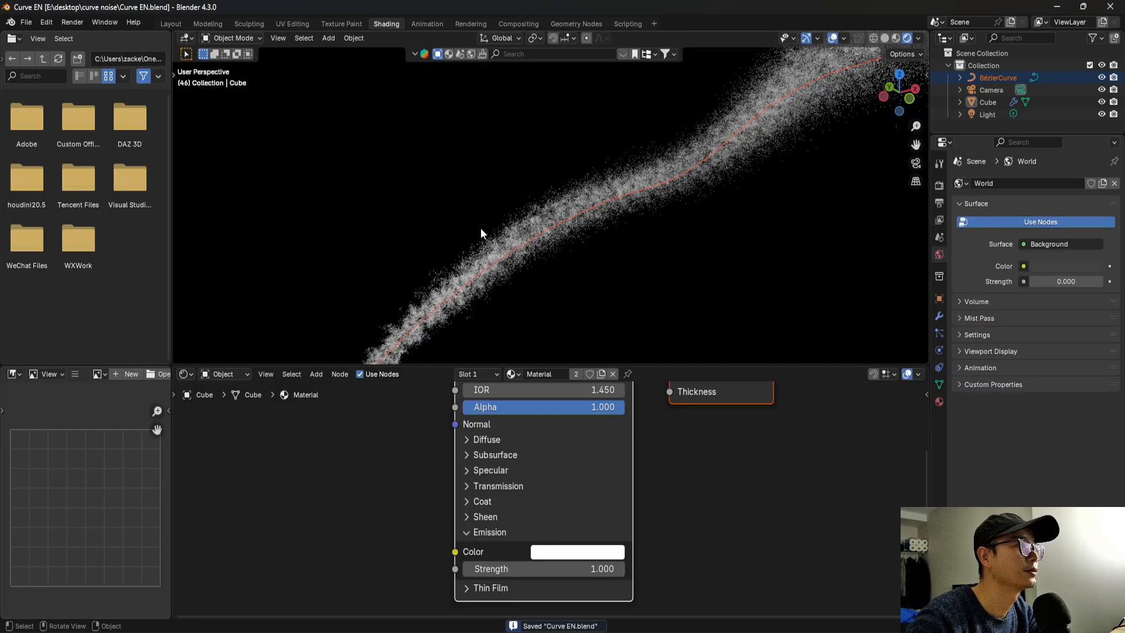
pyautogui.scroll(-2, 486, 472)
pyautogui.hotkey('shift', 'a')
pyautogui.write('at')
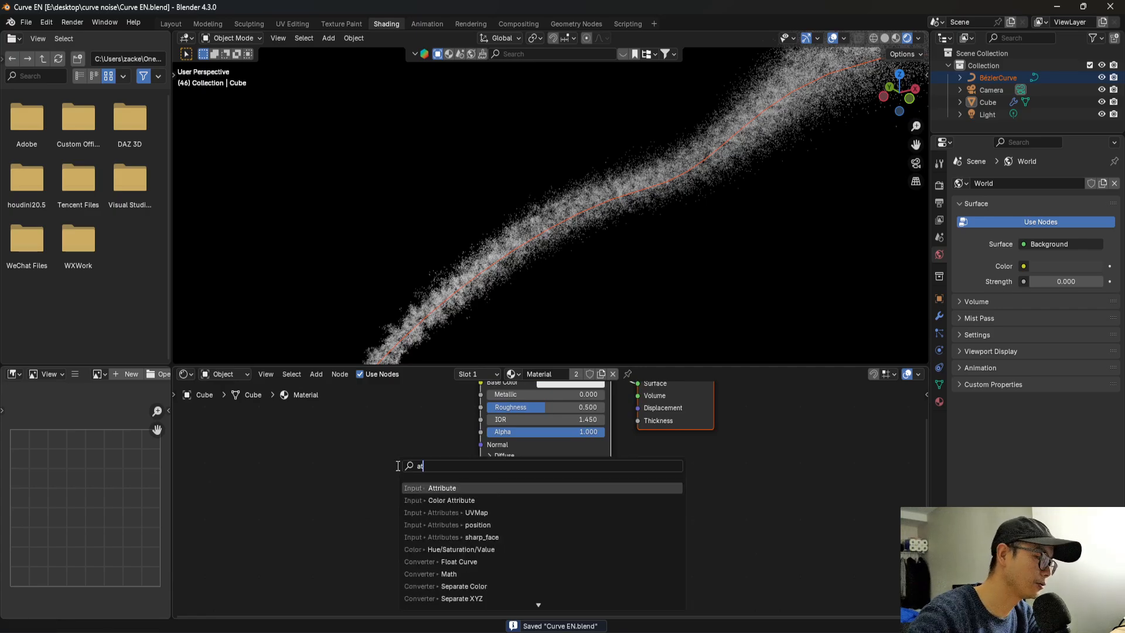
pyautogui.write('t')
pyautogui.press('Return')
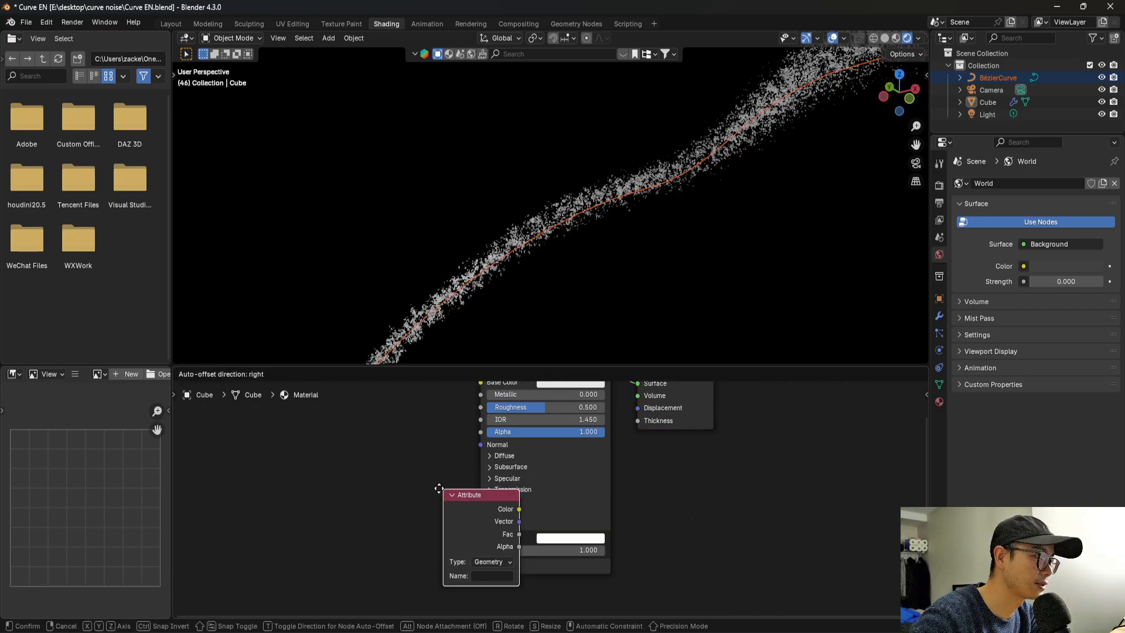
pyautogui.click(311, 461)
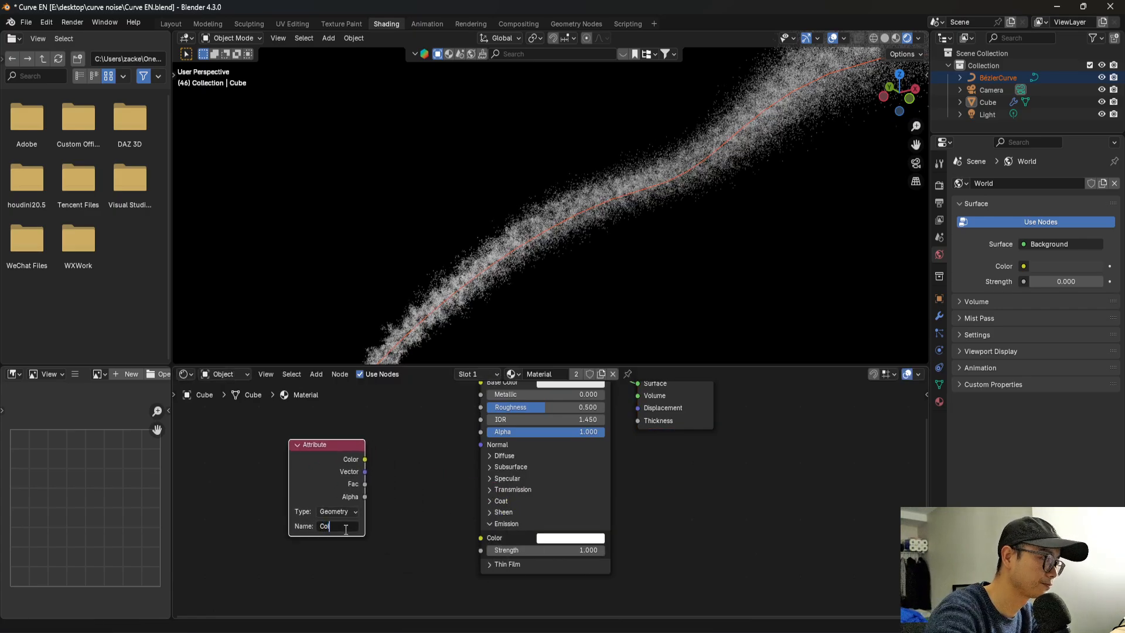
pyautogui.write('Col')
pyautogui.press('Return')
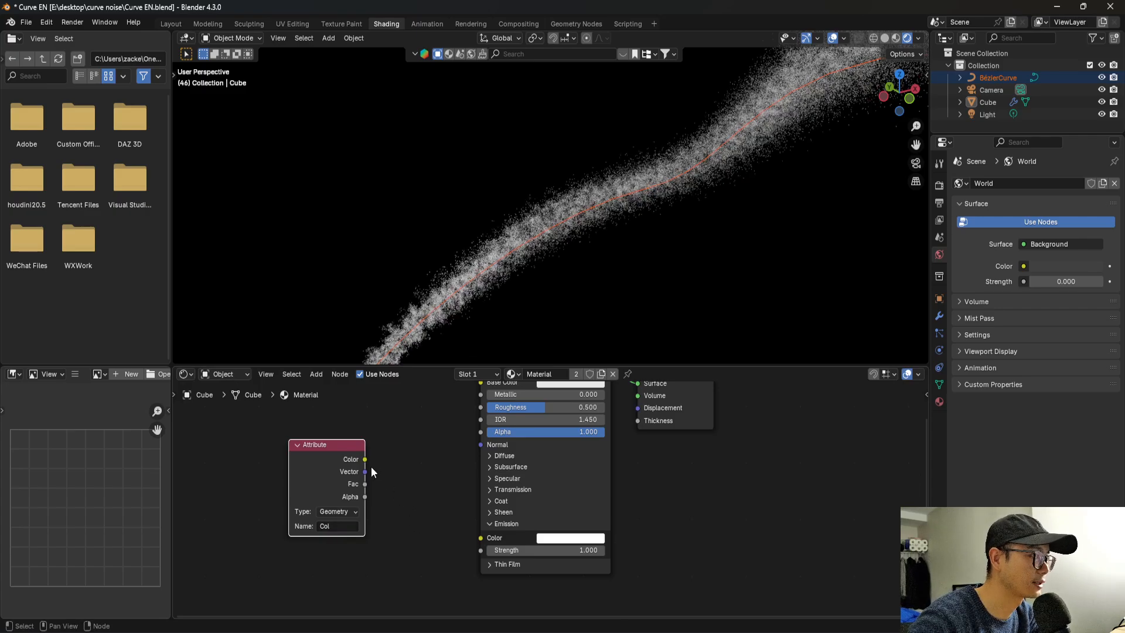
# Connect the Attribute node's Fac output to the Principled BSDF's Emission Color and insert a Color Ramp node on that link.
pyautogui.moveTo(365, 484); pyautogui.dragTo(483, 538)
pyautogui.moveTo(348, 481); pyautogui.dragTo(497, 491, button='middle')
pyautogui.moveTo(493, 470); pyautogui.dragTo(348, 475)
pyautogui.hotkey('shift', 'a')
pyautogui.write('ramp')
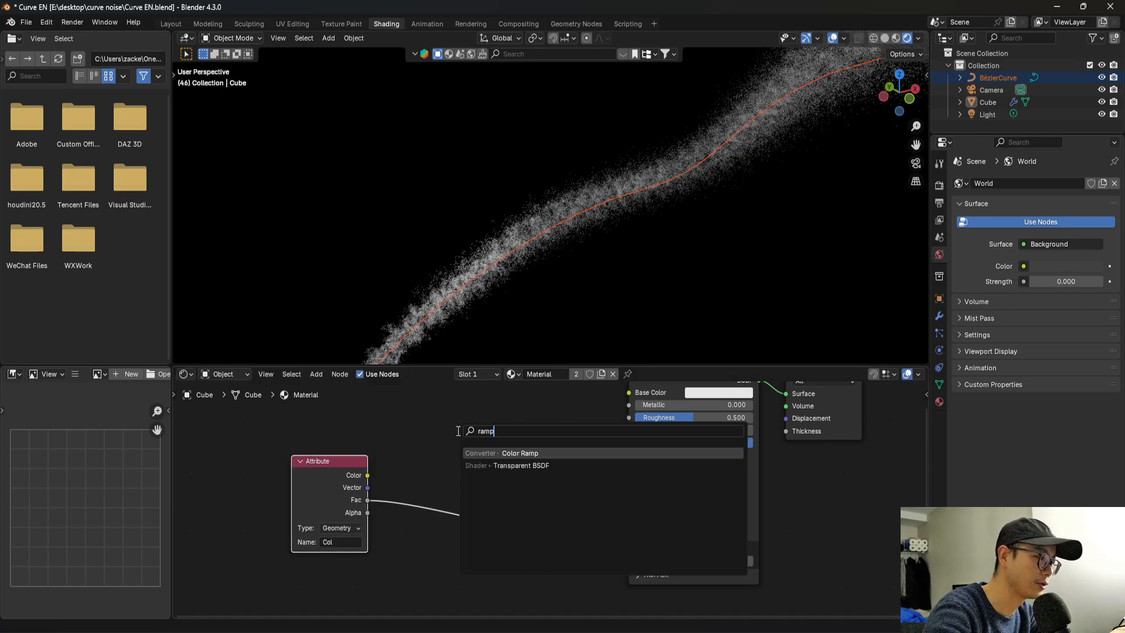
pyautogui.press('Return')
pyautogui.click(455, 430)
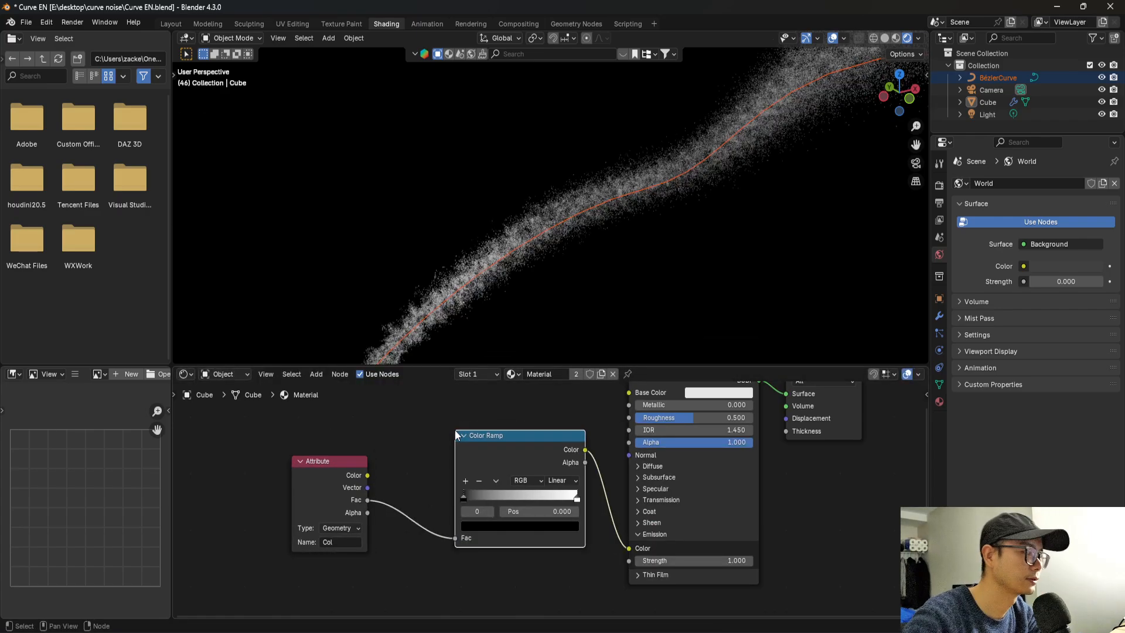
# Set the Color Ramp's first stop, at position 0, to a saturated blue.
pyautogui.scroll(2, 518, 493)
pyautogui.scroll(1, 522, 540)
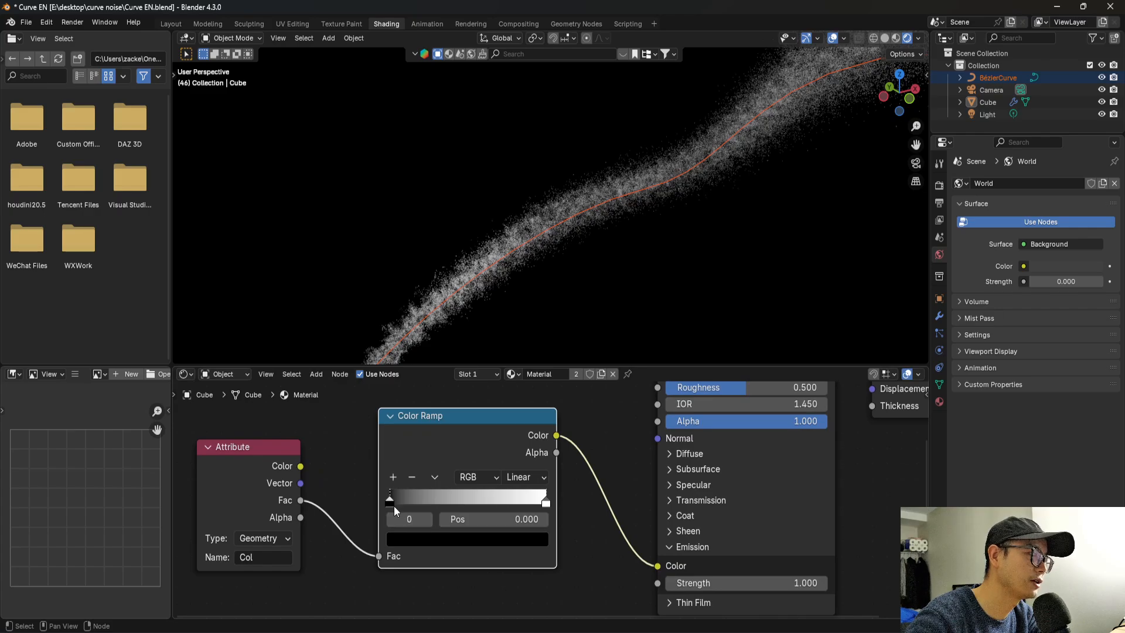
pyautogui.click(411, 533)
pyautogui.moveTo(525, 346); pyautogui.dragTo(522, 288)
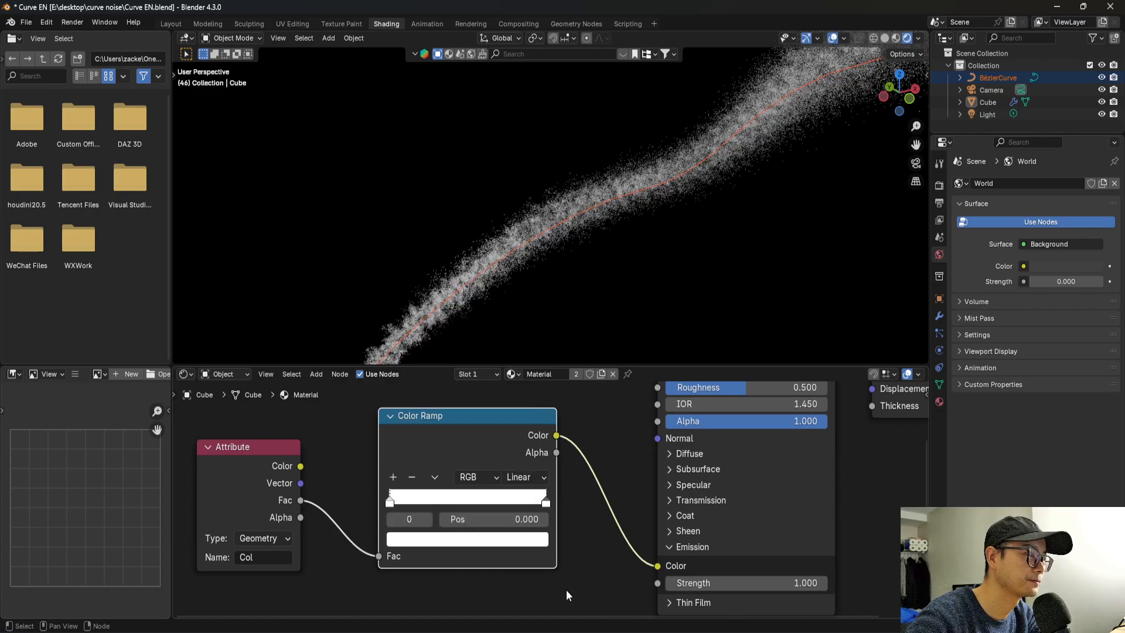
pyautogui.click(443, 538)
pyautogui.moveTo(502, 382); pyautogui.dragTo(452, 396)
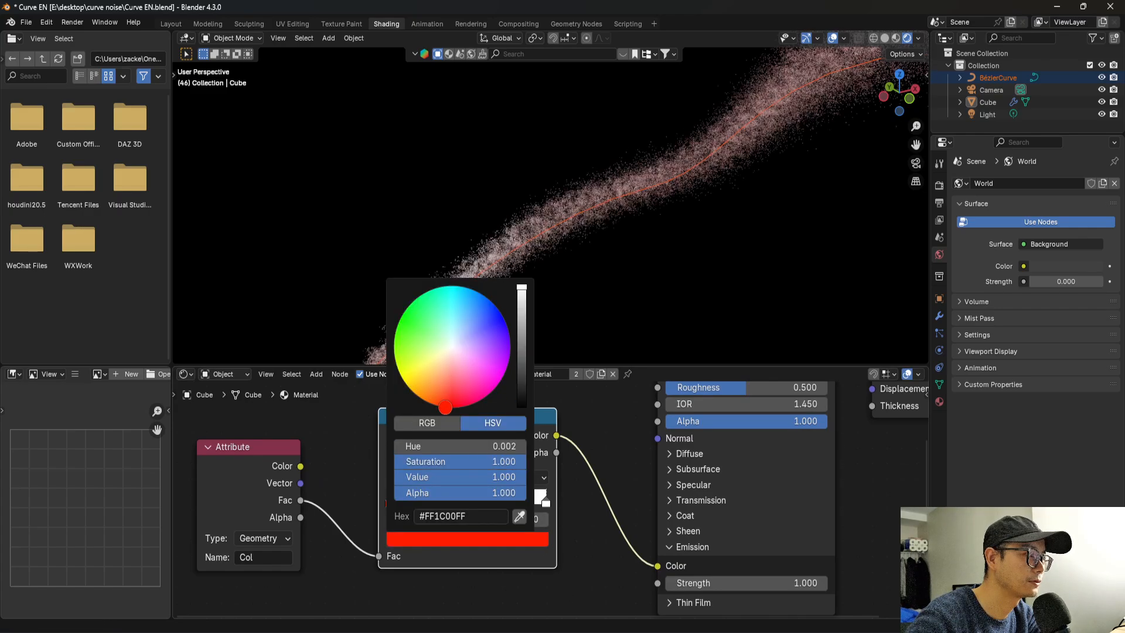
pyautogui.click(536, 536)
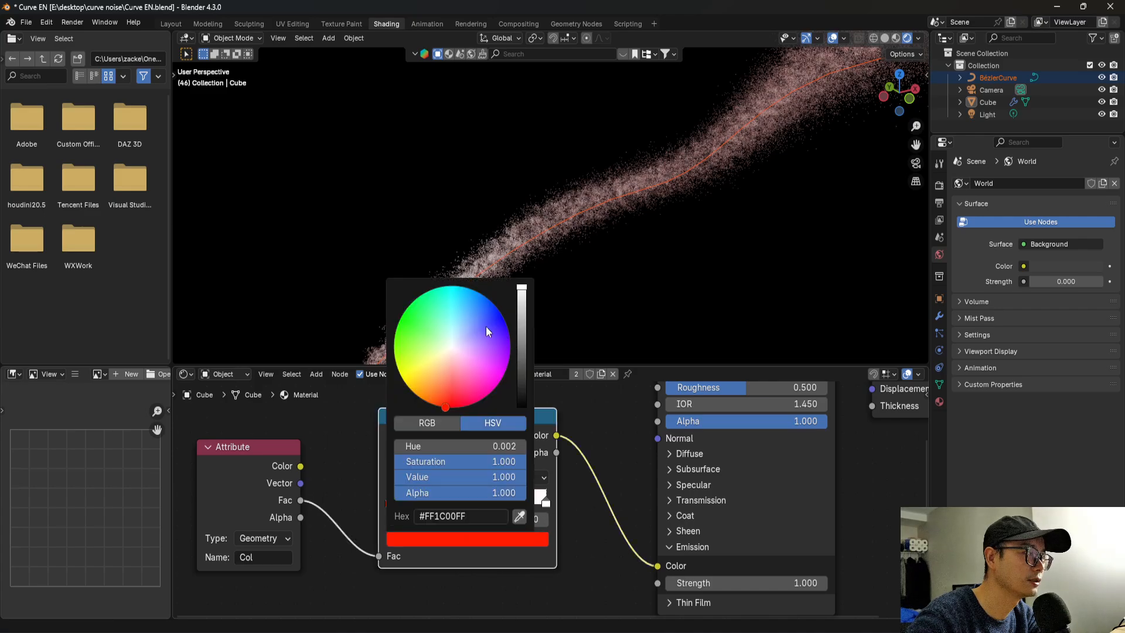
pyautogui.moveTo(487, 326); pyautogui.dragTo(499, 311)
# Set the Color Ramp's last stop, at position 1, to a saturated red.
pyautogui.scroll(2, 428, 492)
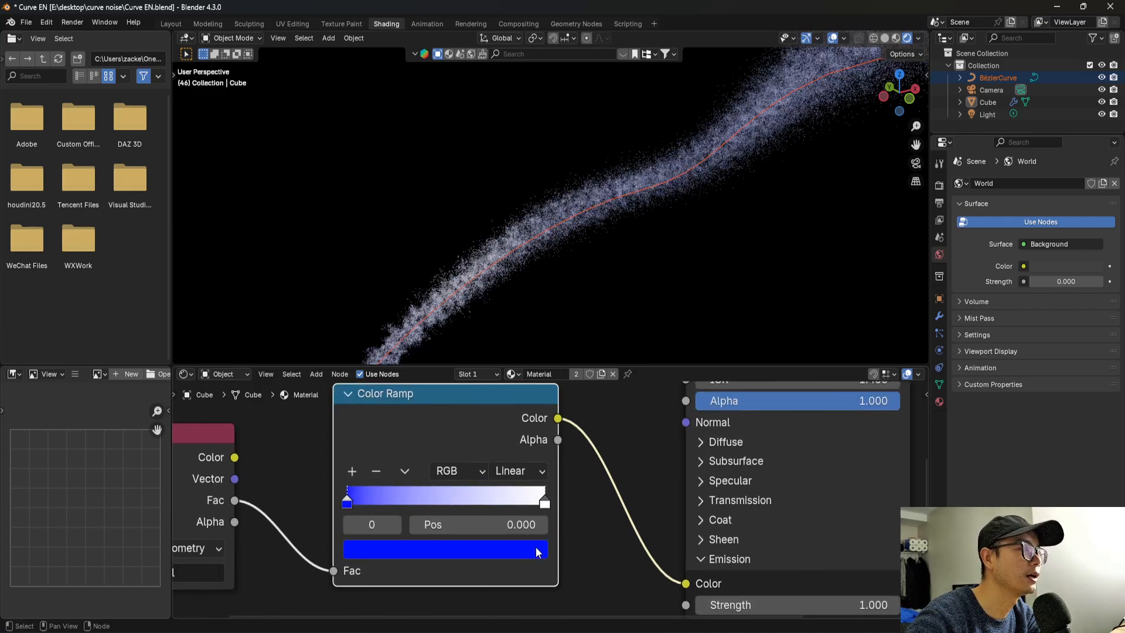
pyautogui.click(579, 499)
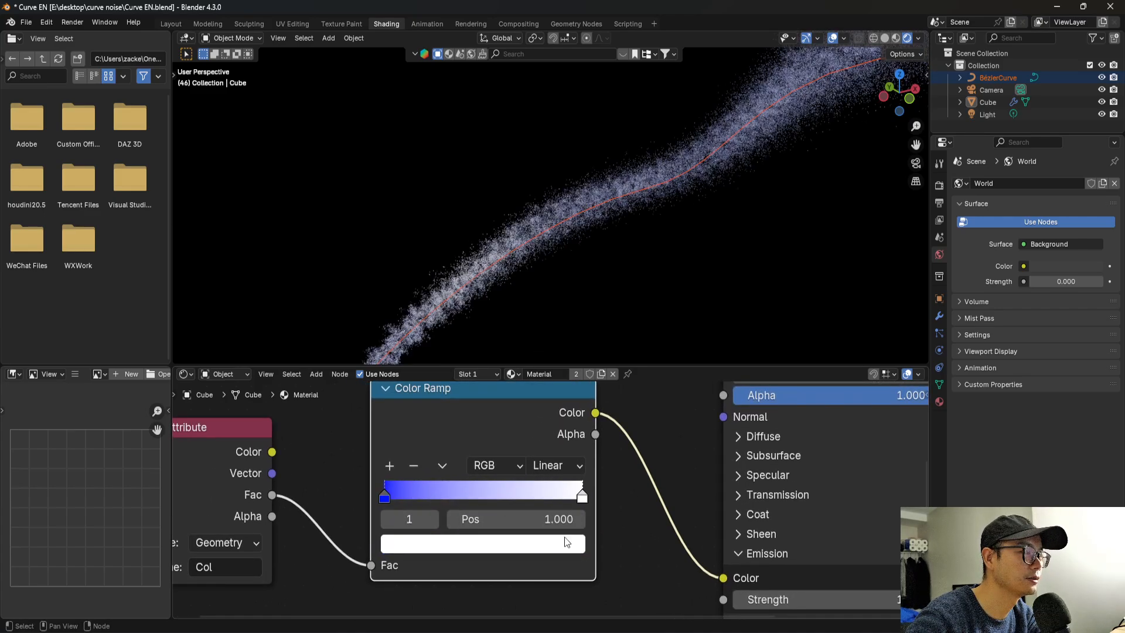
pyautogui.click(565, 538)
pyautogui.moveTo(493, 347); pyautogui.dragTo(478, 380)
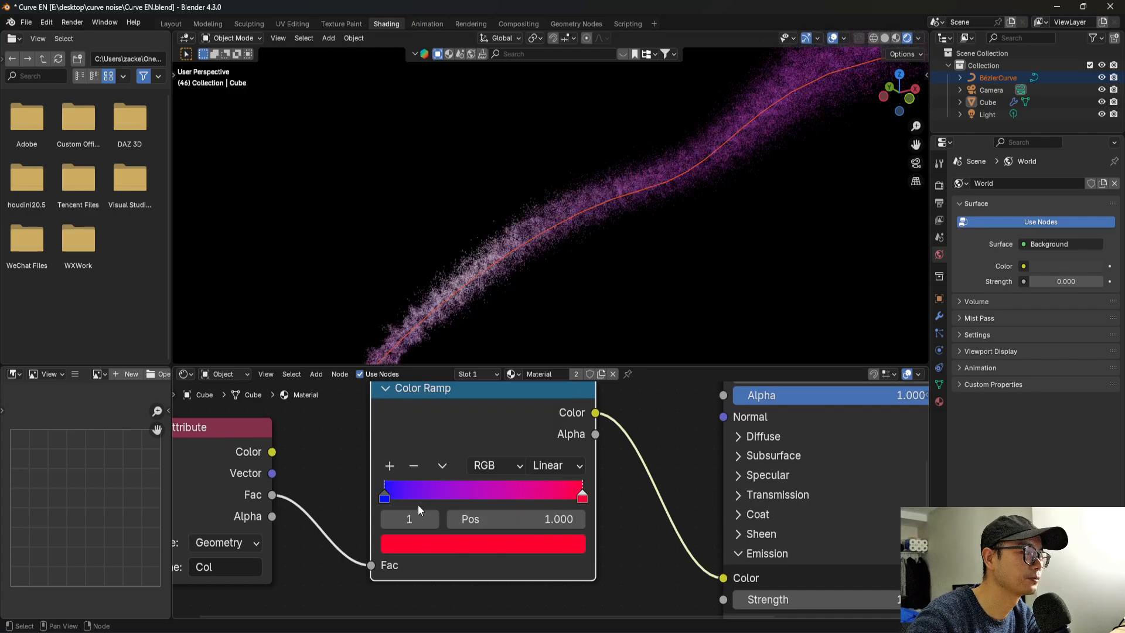
# Narrow the Color Ramp's blend by moving the blue stop near the middle and the red stop to about 0.559, and save the file.
pyautogui.moveTo(388, 499); pyautogui.dragTo(468, 500)
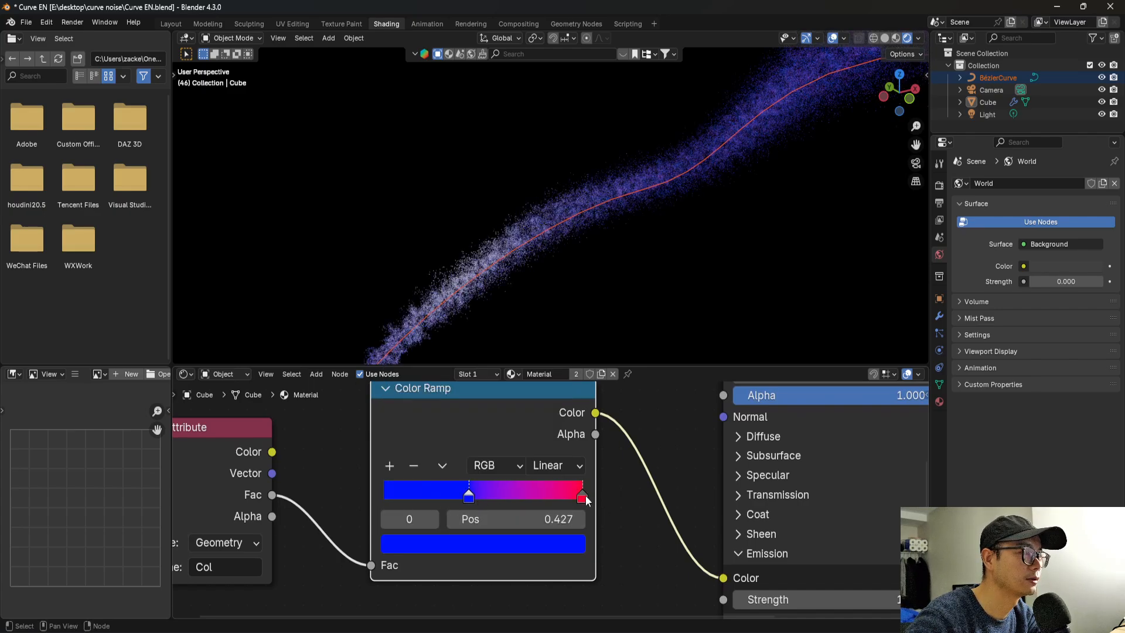
pyautogui.moveTo(585, 496); pyautogui.dragTo(482, 498)
pyautogui.click(495, 499)
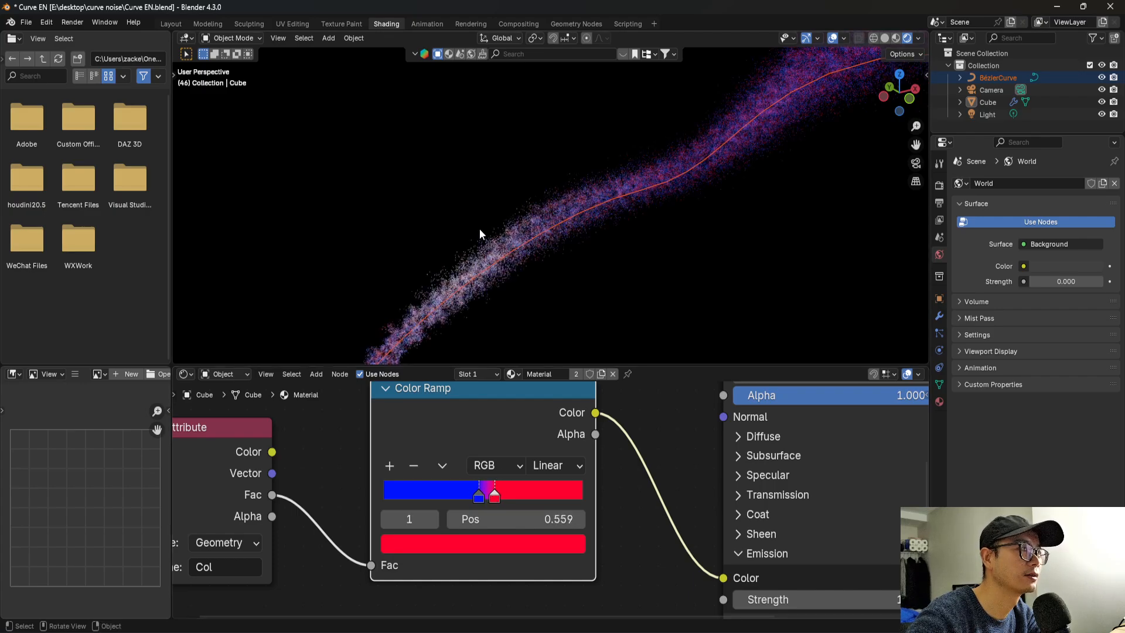
pyautogui.scroll(3, 589, 265)
pyautogui.scroll(-4, 589, 265)
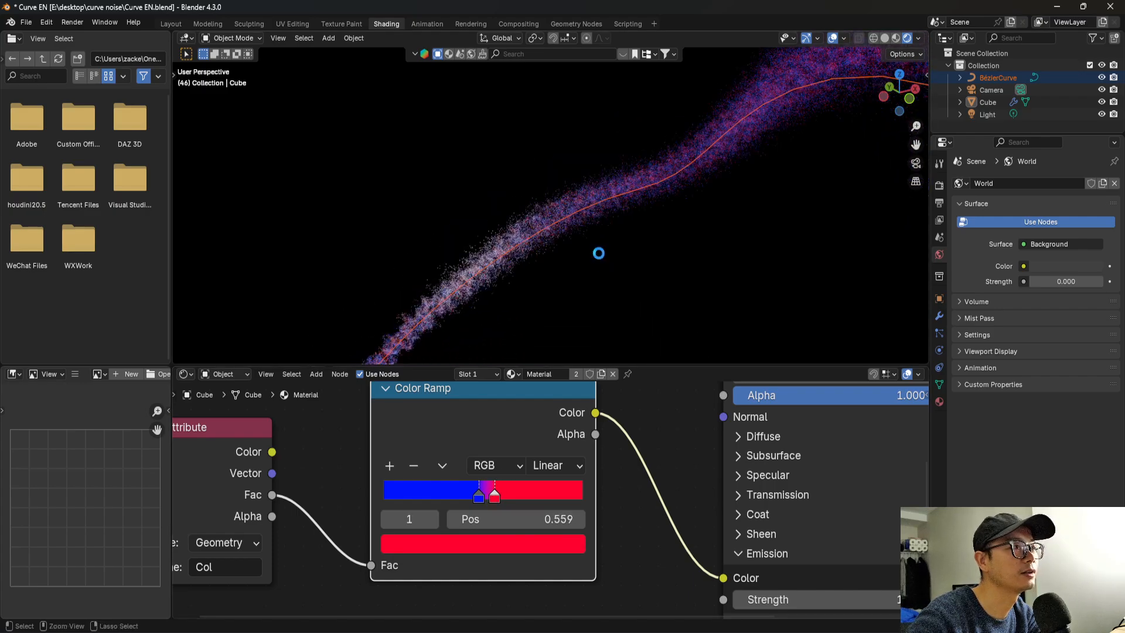
pyautogui.hotkey('ctrl', 's')
# Return to the Geometry Nodes workspace, set the Noise Texture's Scale to 2, and save the file.
pyautogui.click(567, 23)
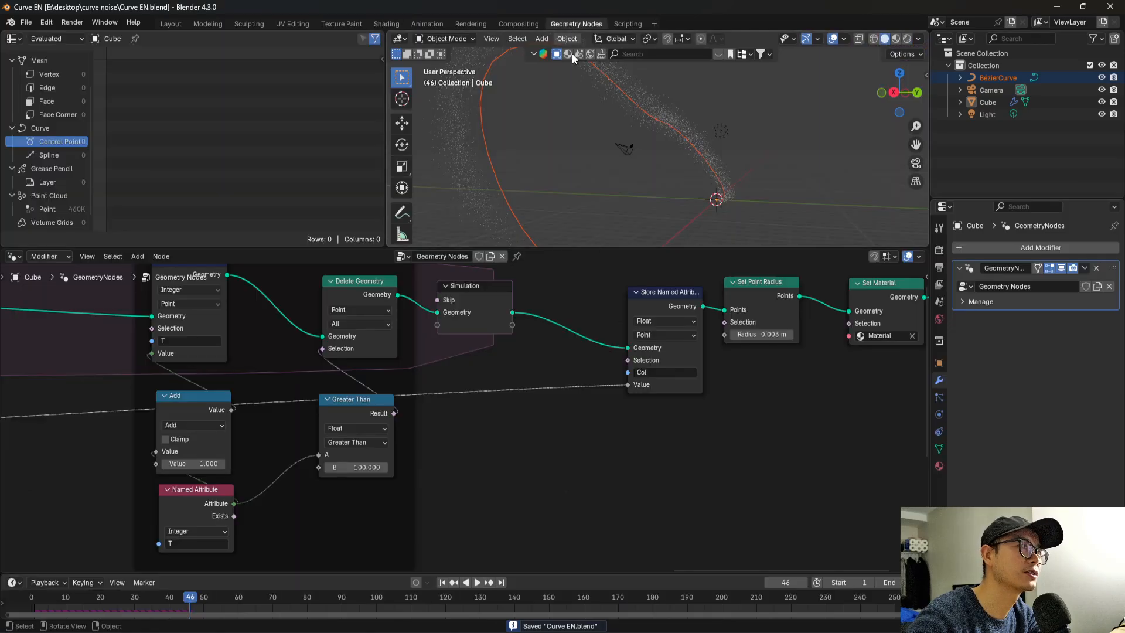
pyautogui.scroll(-12, 635, 418)
pyautogui.moveTo(291, 420); pyautogui.dragTo(703, 379, button='middle')
pyautogui.scroll(2, 416, 394)
pyautogui.scroll(6, 417, 398)
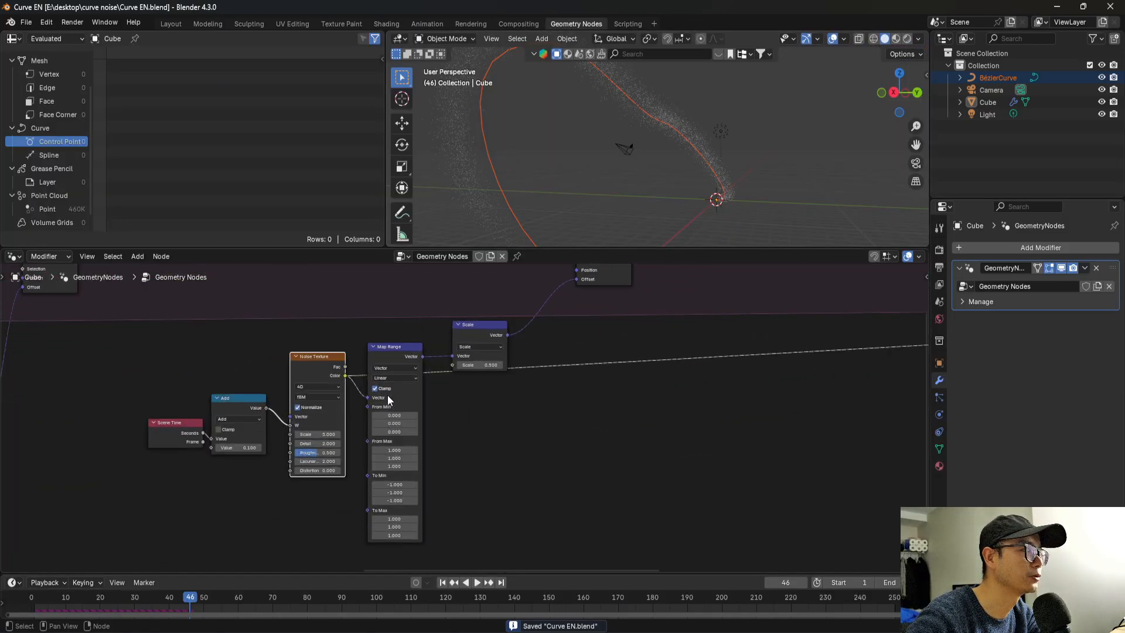
pyautogui.scroll(1, 473, 425)
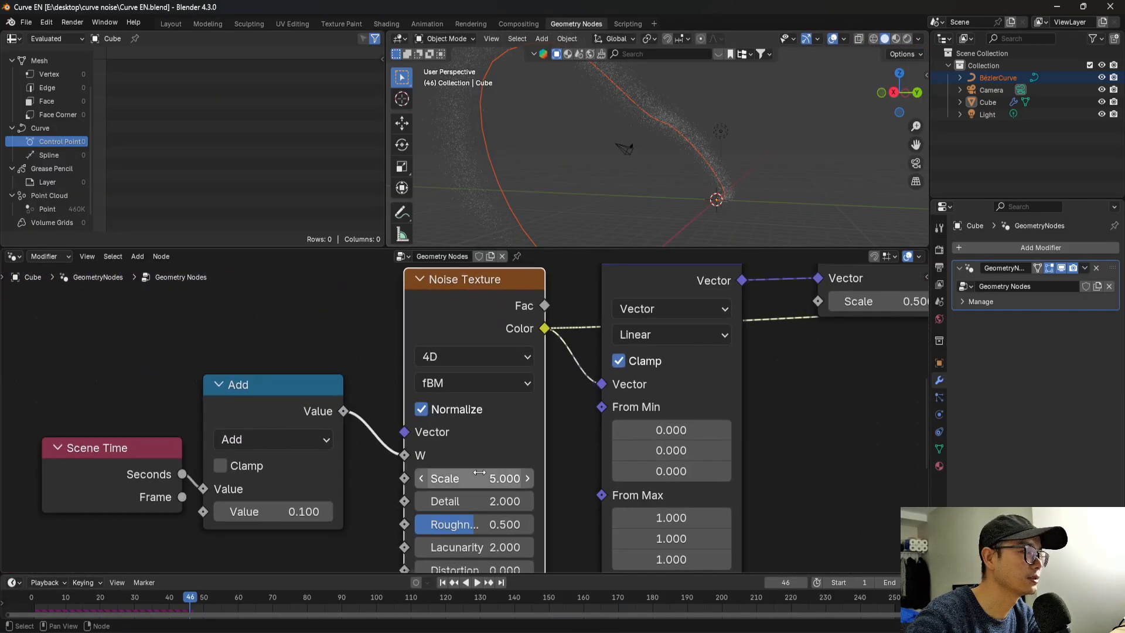
pyautogui.click(480, 474)
pyautogui.write('2')
pyautogui.press('Return')
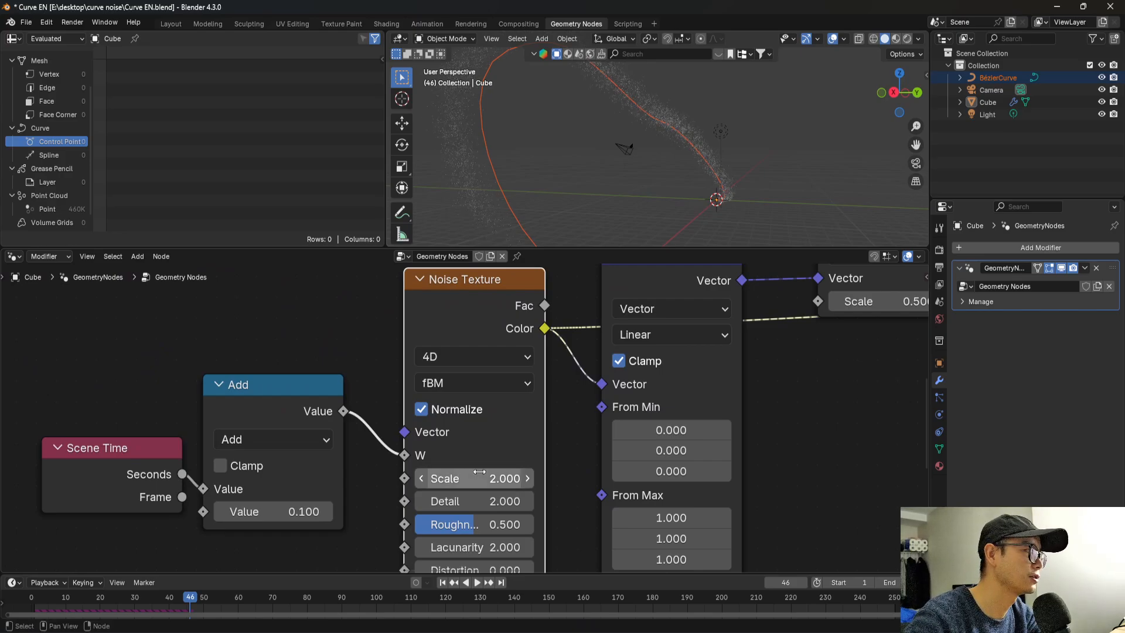
pyautogui.scroll(-3, 469, 480)
pyautogui.hotkey('ctrl', 's')
pyautogui.scroll(-1, 425, 484)
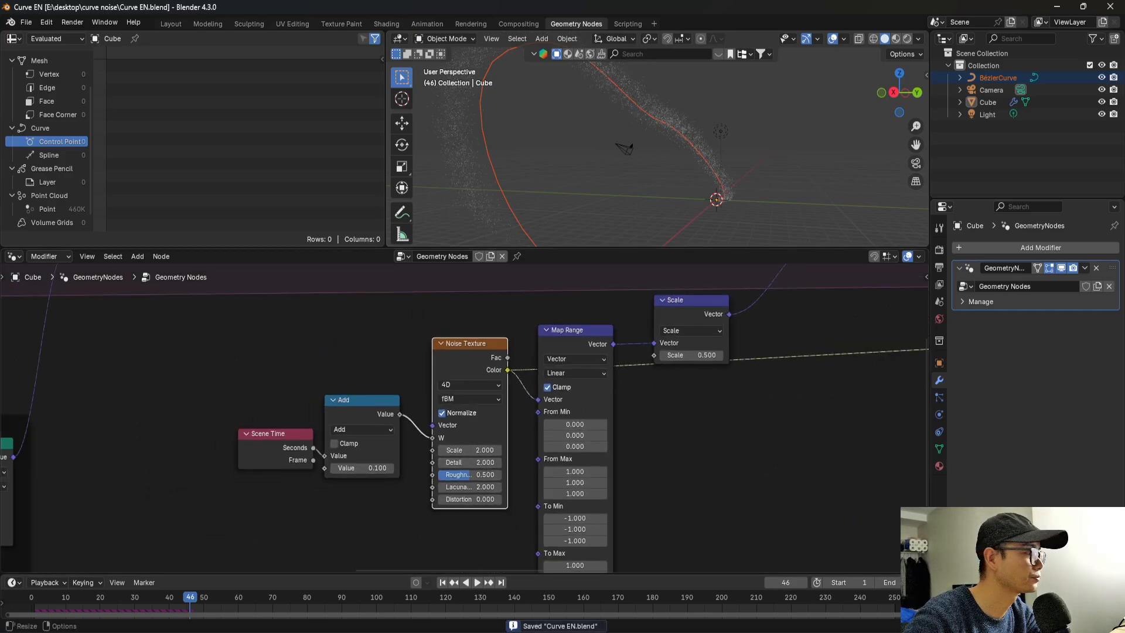
# Replay the simulation from the start, stop it, and inspect the colored particles in rendered shading.
pyautogui.click(66, 592)
pyautogui.press('space')
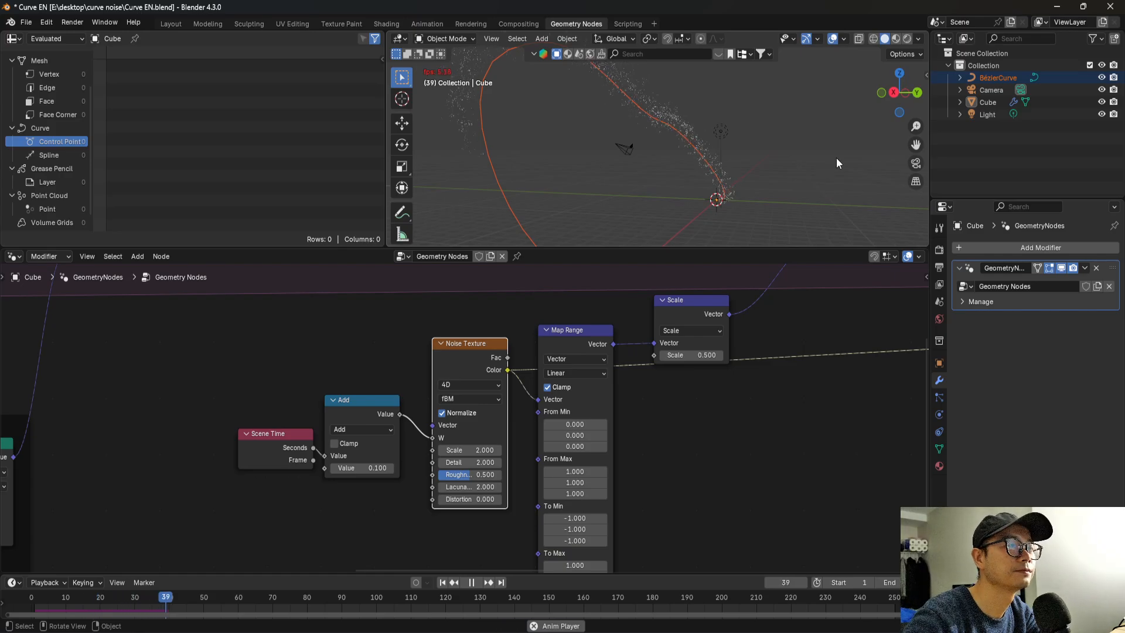
pyautogui.press('space')
pyautogui.moveTo(892, 73); pyautogui.dragTo(681, 201)
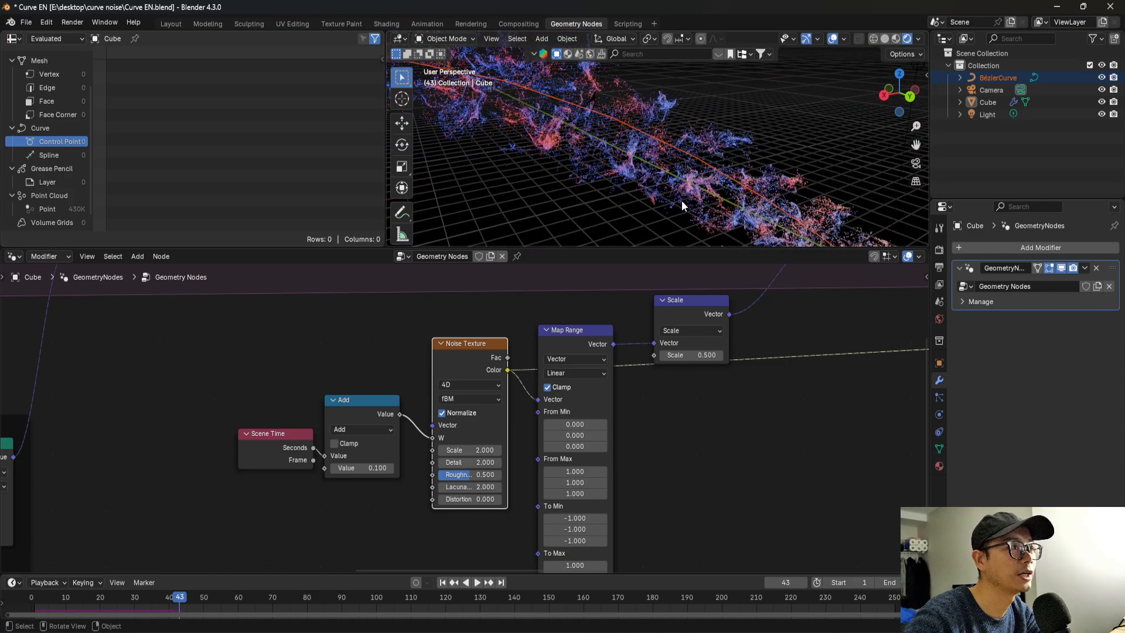
# Locate the Multiply node feeding the Distribute Points on Faces density and switch the viewport to solid shading.
pyautogui.scroll(-2, 681, 200)
pyautogui.scroll(-9, 635, 381)
pyautogui.moveTo(444, 407); pyautogui.dragTo(651, 395, button='middle')
pyautogui.moveTo(364, 367); pyautogui.dragTo(472, 381, button='middle')
pyautogui.scroll(3, 411, 384)
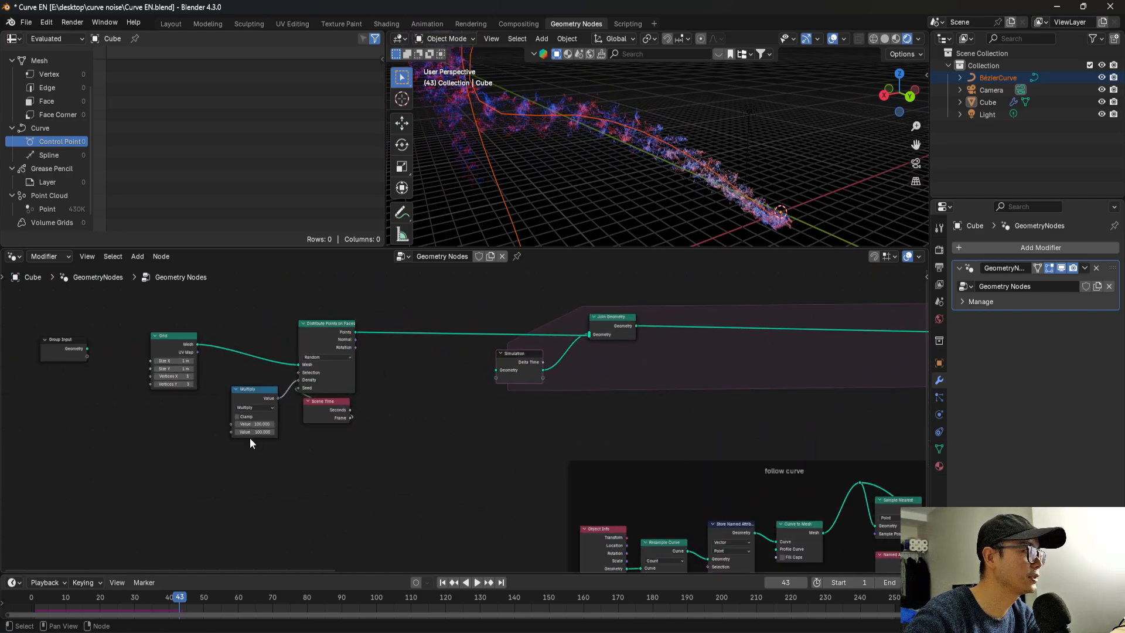
pyautogui.scroll(1, 250, 438)
pyautogui.scroll(-1, 787, 136)
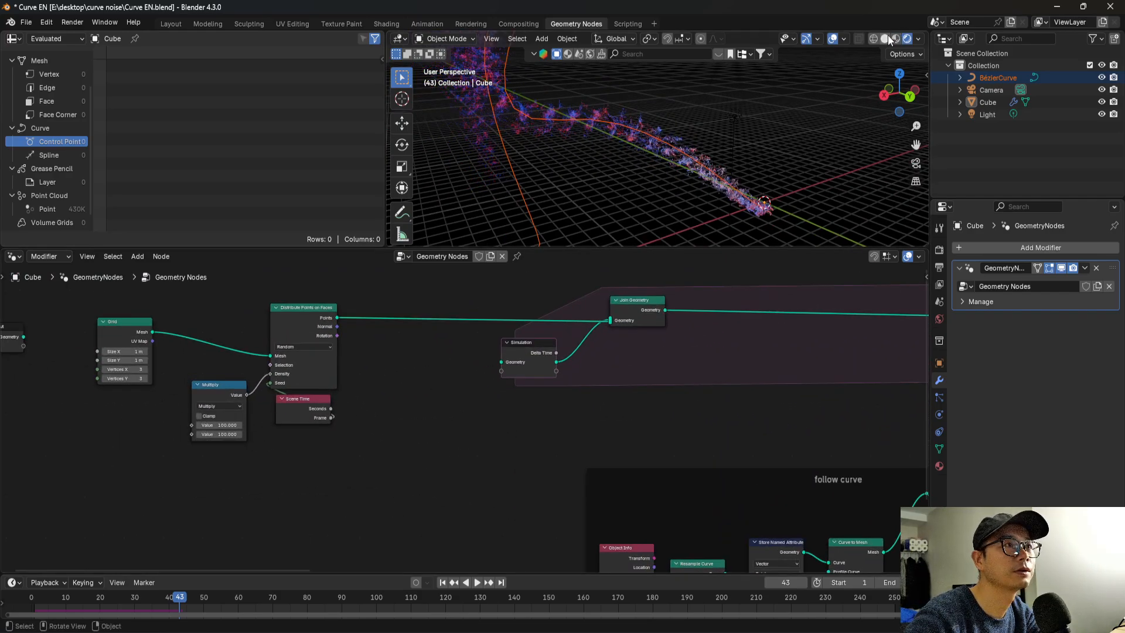
pyautogui.click(886, 38)
# Increase the first value of the Multiply node that drives the point density and save the file.
pyautogui.scroll(3, 194, 399)
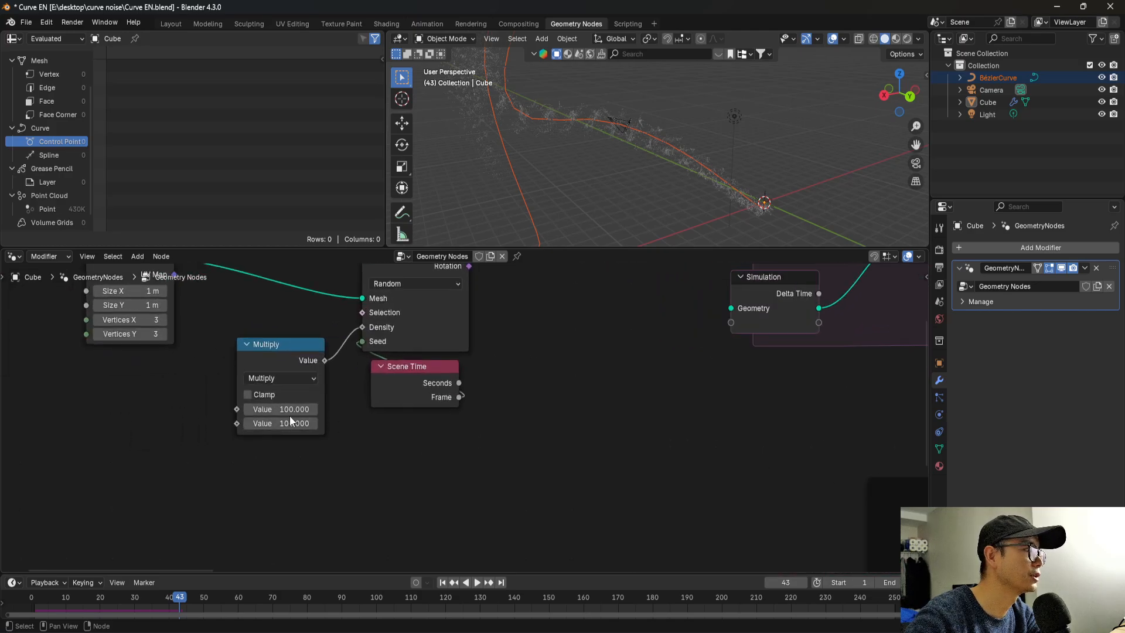
pyautogui.click(256, 410)
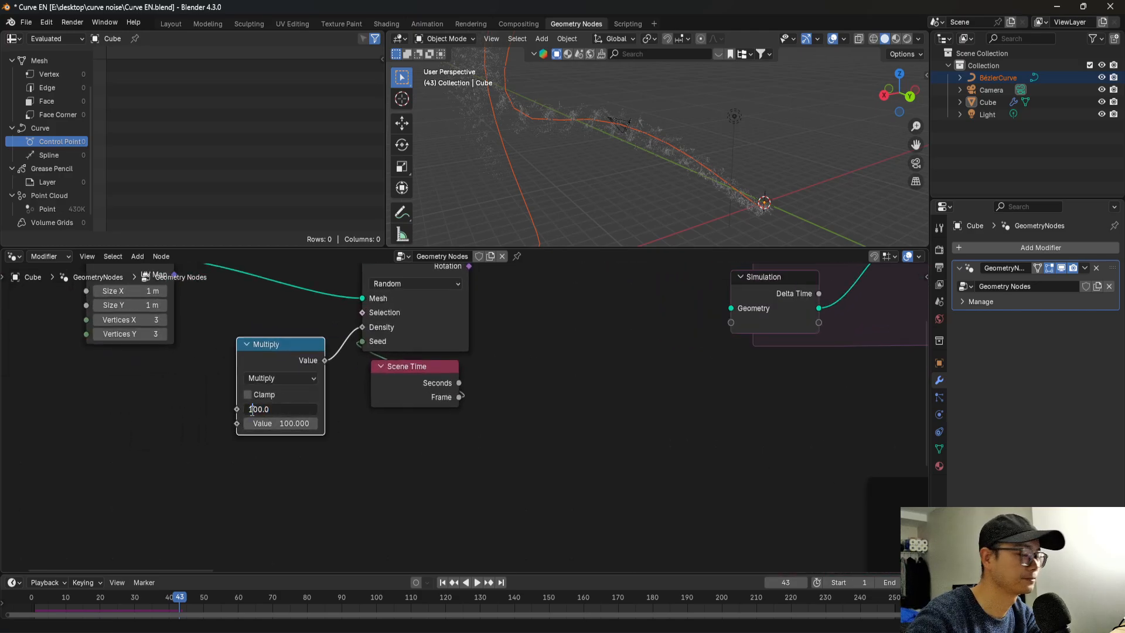
pyautogui.press('Return')
pyautogui.scroll(-12, 262, 386)
pyautogui.moveTo(600, 452); pyautogui.dragTo(112, 424, button='middle')
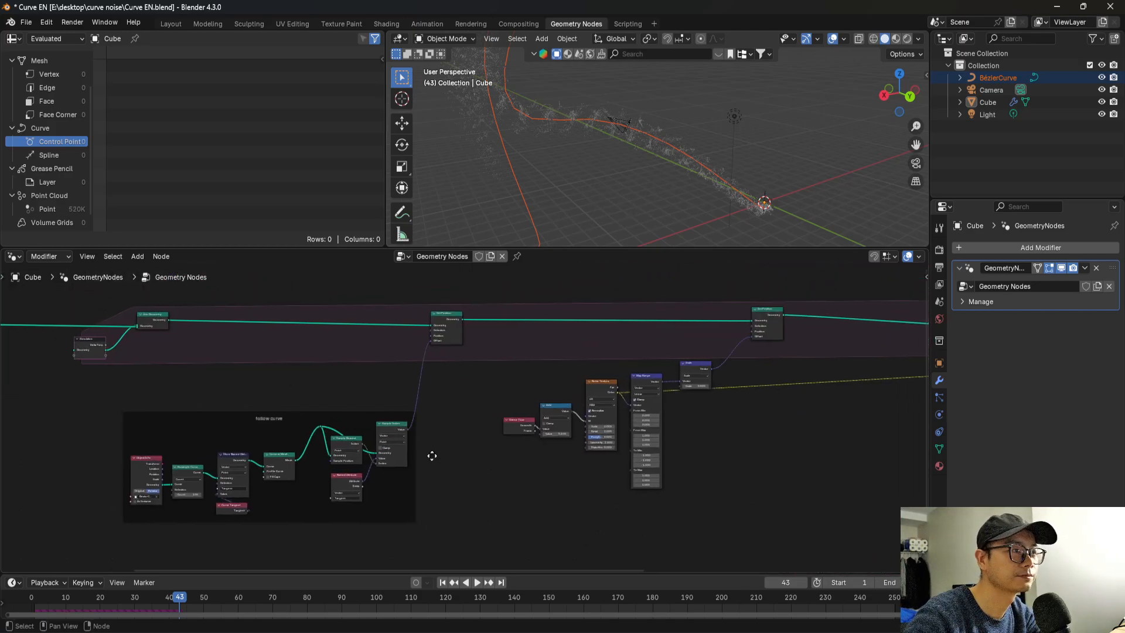
pyautogui.moveTo(432, 455); pyautogui.dragTo(155, 448, button='middle')
pyautogui.scroll(2, 380, 438)
pyautogui.moveTo(378, 437); pyautogui.dragTo(519, 439, button='middle')
pyautogui.hotkey('ctrl', 's')
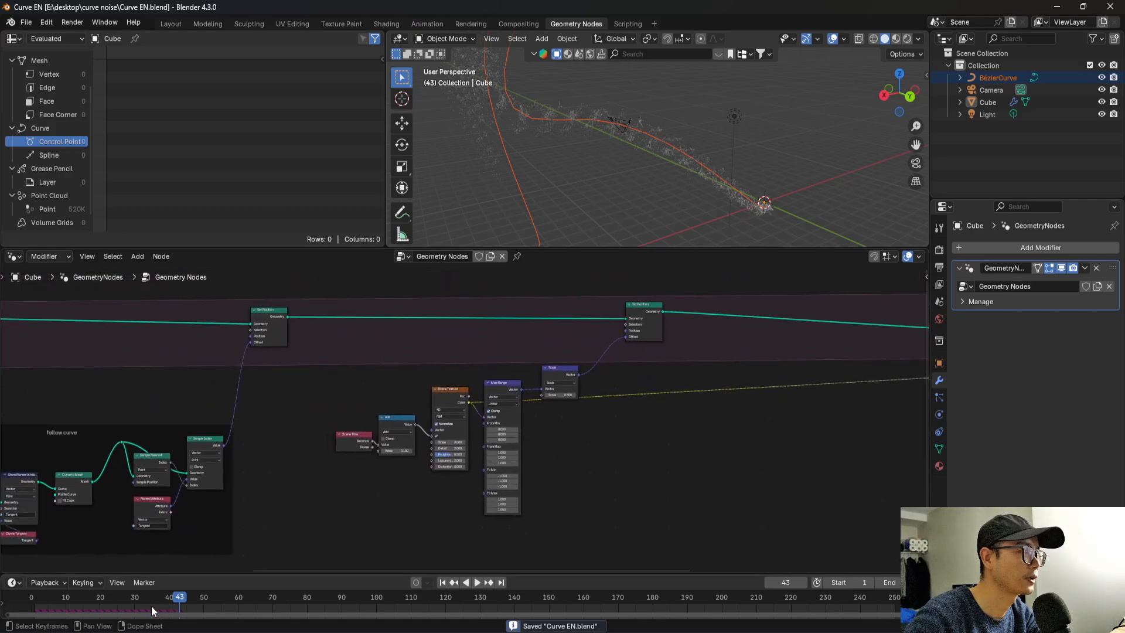
# Replay the denser simulation from the start, stop and save it, and inspect the particles in rendered shading.
pyautogui.moveTo(78, 593); pyautogui.dragTo(31, 596)
pyautogui.press('space')
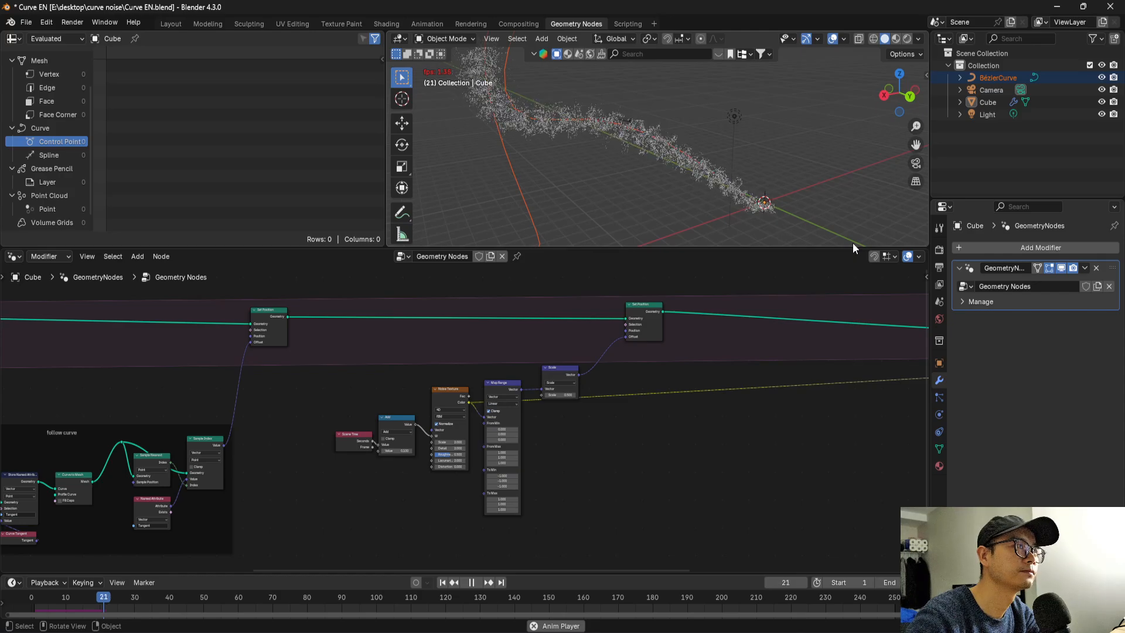
pyautogui.press('space')
pyautogui.moveTo(617, 150); pyautogui.dragTo(614, 195, button='middle')
pyautogui.hotkey('ctrl', 's')
pyautogui.click(908, 39)
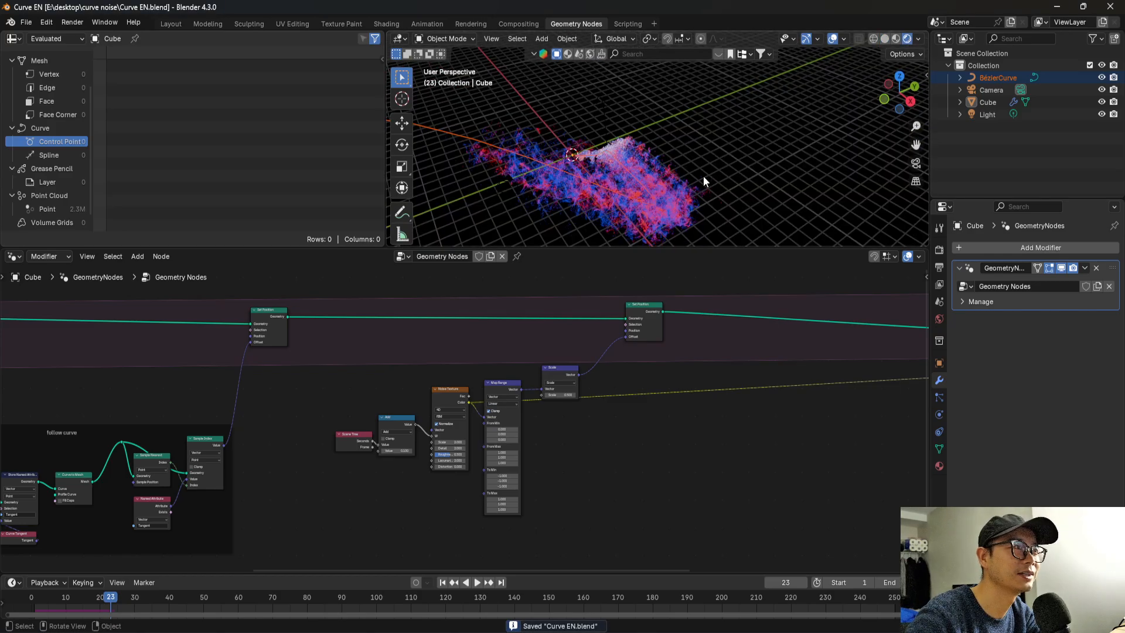
pyautogui.moveTo(703, 175)
pyautogui.mouseDown(button='middle')
pyautogui.moveTo(613, 154)
pyautogui.moveTo(575, 118)
pyautogui.moveTo(671, 185)
pyautogui.moveTo(663, 175)
pyautogui.moveTo(768, 177)
pyautogui.moveTo(789, 210)
pyautogui.moveTo(673, 181)
pyautogui.moveTo(639, 157)
pyautogui.mouseUp(button='middle')
# Set the second value of the Add node between Scene Time and the Noise Texture to 0.5.
pyautogui.scroll(-8, 653, 368)
pyautogui.moveTo(793, 355); pyautogui.dragTo(533, 352, button='middle')
pyautogui.scroll(8, 720, 348)
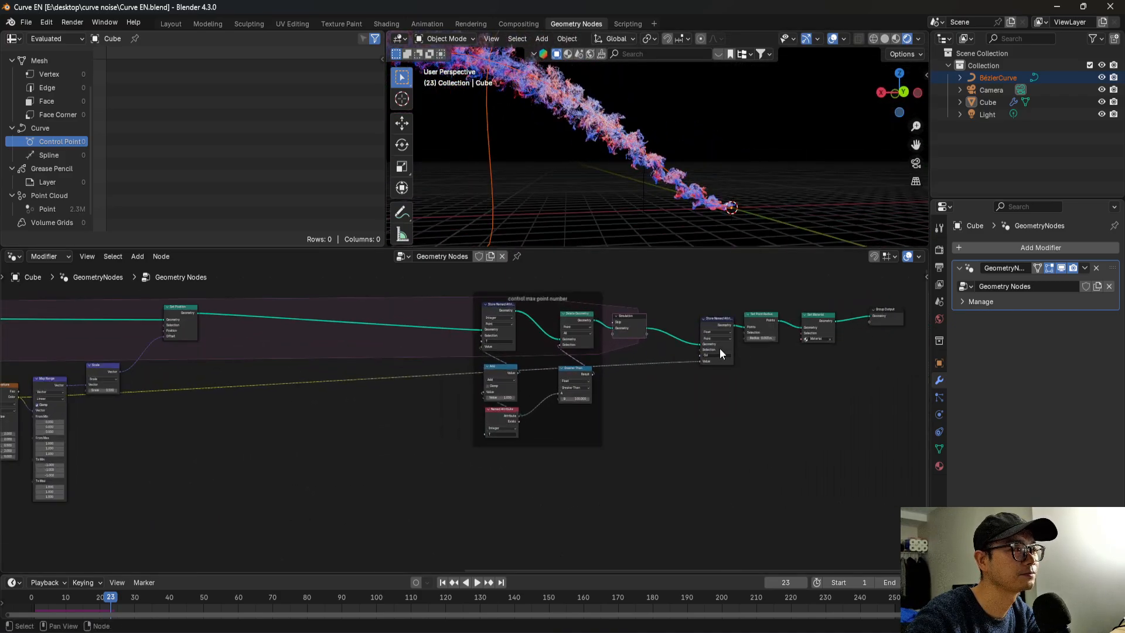
pyautogui.moveTo(316, 384); pyautogui.dragTo(686, 384, button='middle')
pyautogui.scroll(7, 297, 441)
pyautogui.moveTo(320, 440); pyautogui.dragTo(481, 431, button='middle')
pyautogui.scroll(3, 480, 431)
pyautogui.click(356, 448)
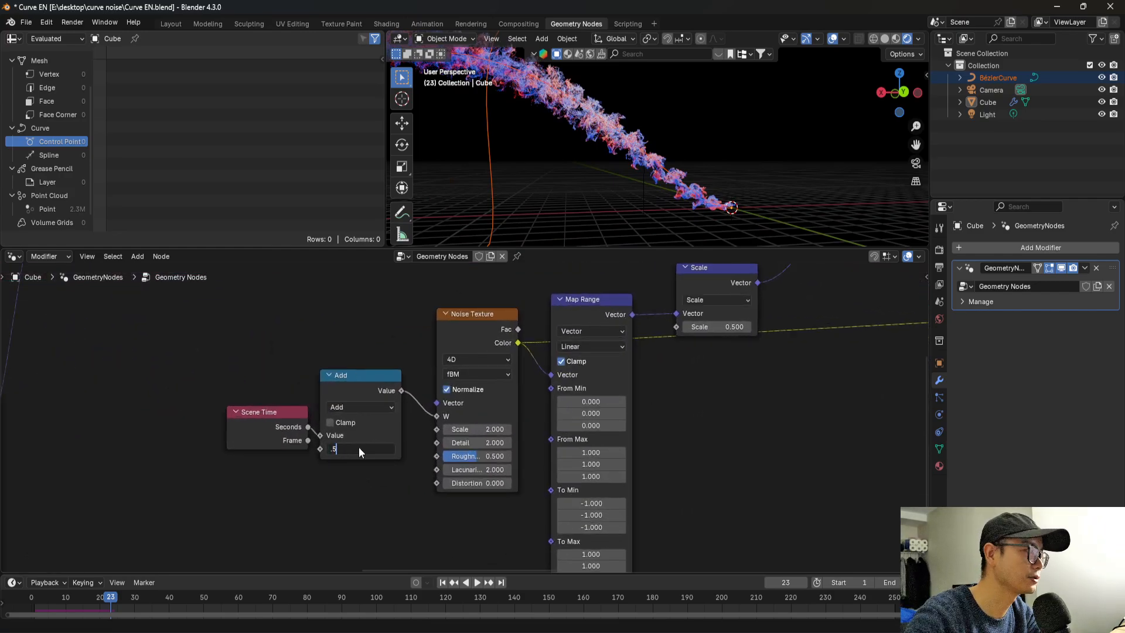
pyautogui.press('Return')
pyautogui.scroll(-4, 591, 431)
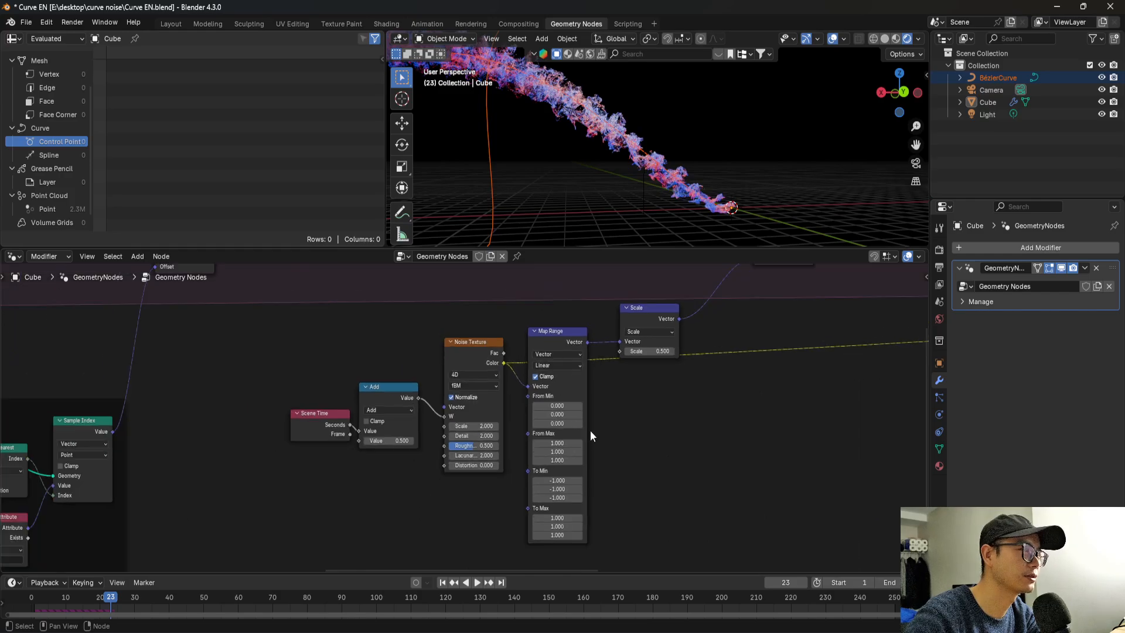
# Set the radius of the Set Point Radius node to 0.001 m and save the file.
pyautogui.moveTo(709, 431); pyautogui.dragTo(331, 453, button='middle')
pyautogui.moveTo(725, 428); pyautogui.dragTo(392, 458, button='middle')
pyautogui.moveTo(32, 446); pyautogui.dragTo(416, 434, button='middle')
pyautogui.scroll(-4, 415, 434)
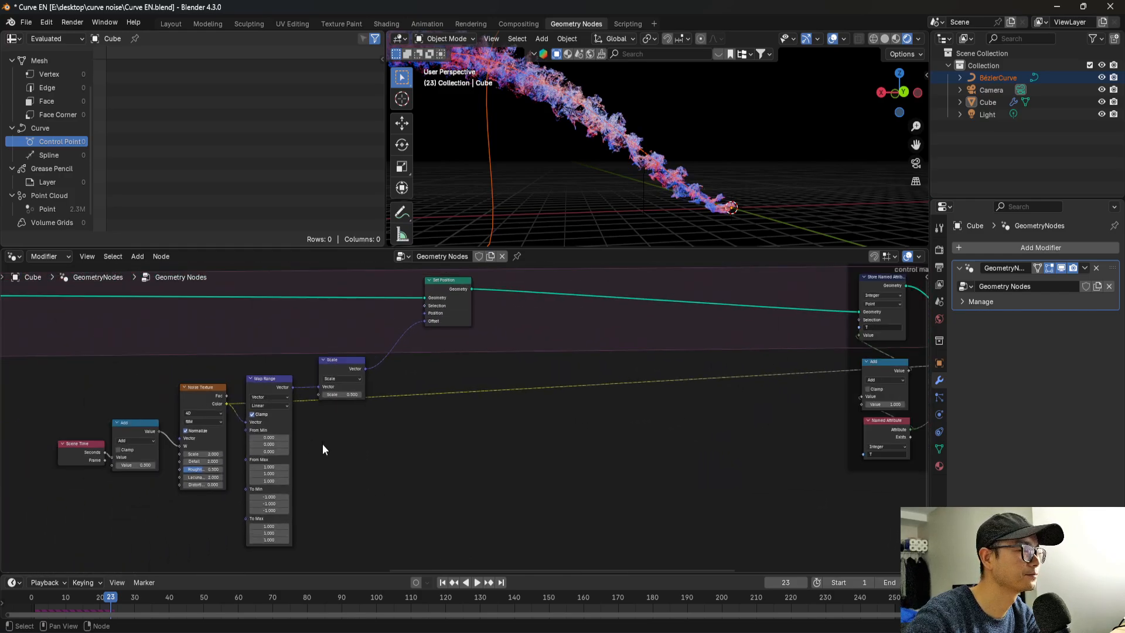
pyautogui.moveTo(589, 441); pyautogui.dragTo(175, 467, button='middle')
pyautogui.moveTo(513, 434); pyautogui.dragTo(203, 467, button='middle')
pyautogui.scroll(4, 481, 406)
pyautogui.scroll(3, 481, 405)
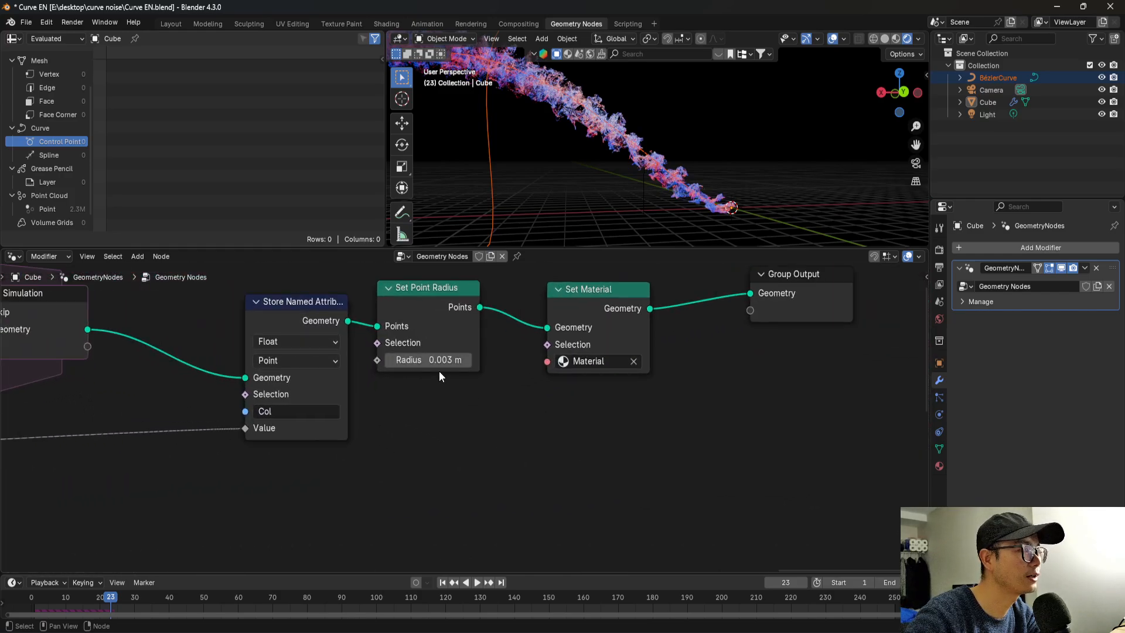
pyautogui.click(438, 360)
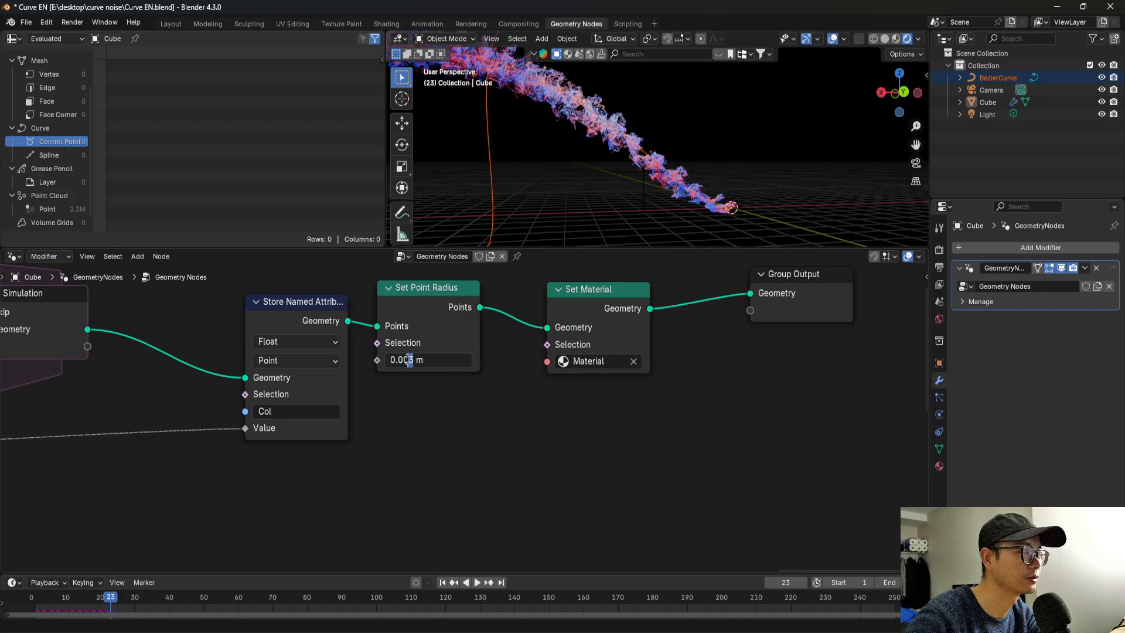
pyautogui.write('0.001')
pyautogui.press('Return')
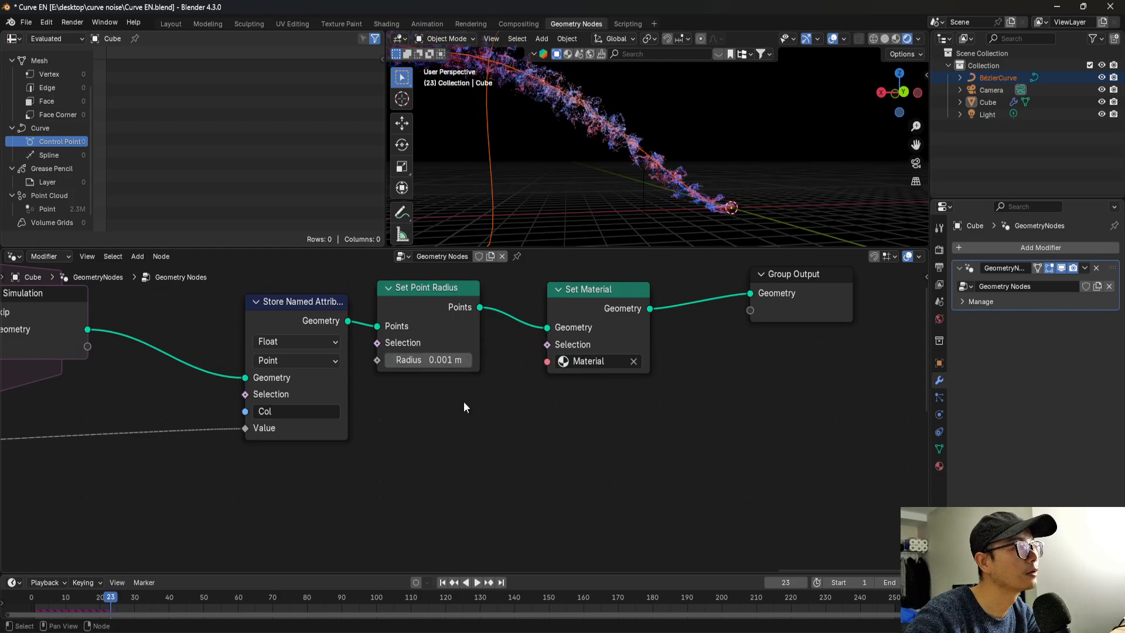
pyautogui.moveTo(691, 174); pyautogui.dragTo(762, 195, button='middle')
pyautogui.hotkey('ctrl', 's')
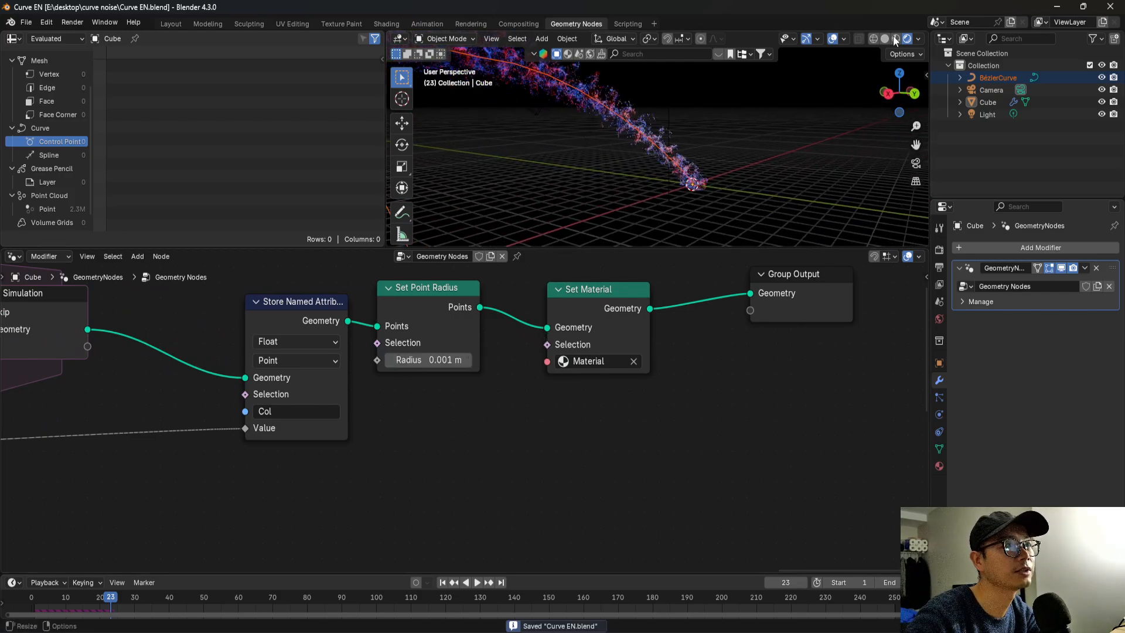
# Switch the viewport to solid shading and insert a Bake node between Set Material and Group Output.
pyautogui.click(883, 40)
pyautogui.moveTo(623, 334); pyautogui.dragTo(544, 360, button='middle')
pyautogui.moveTo(727, 332); pyautogui.dragTo(850, 349)
pyautogui.hotkey('shift', 'a')
pyautogui.click(724, 324)
pyautogui.write('bake')
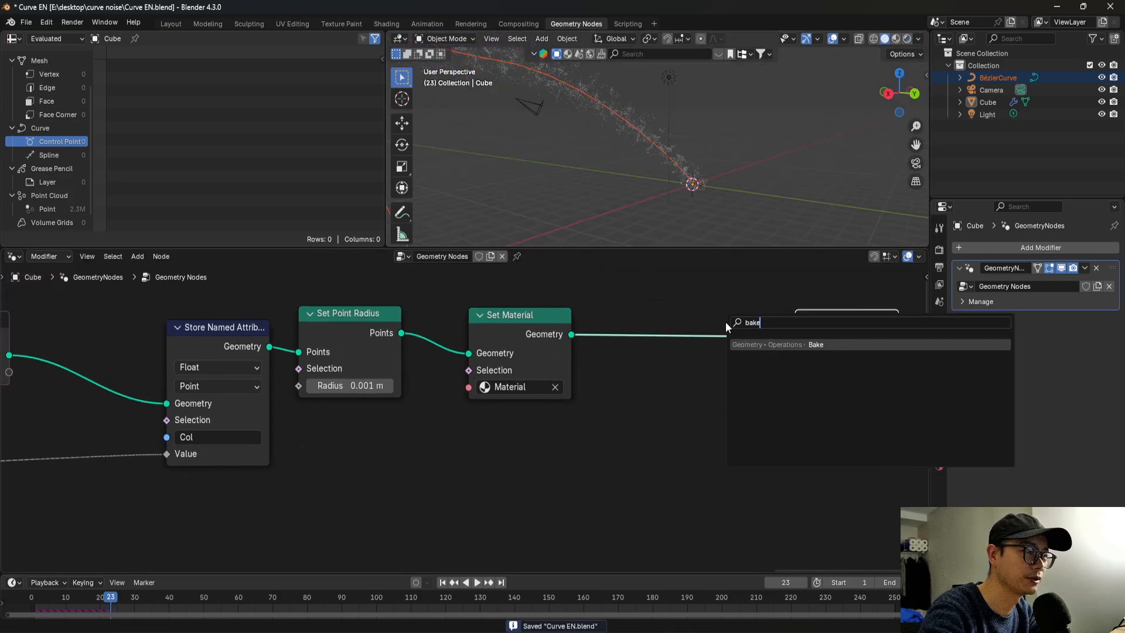
pyautogui.press('Return')
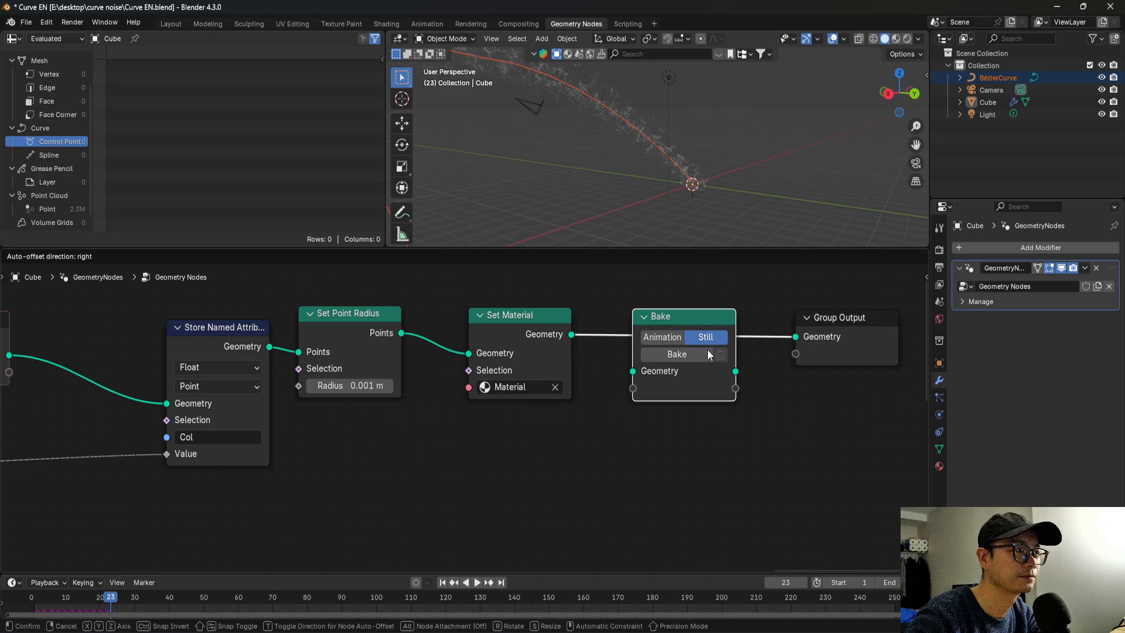
pyautogui.click(672, 340)
# Set the Bake node to Animation mode and bake the particle simulation.
pyautogui.click(672, 340)
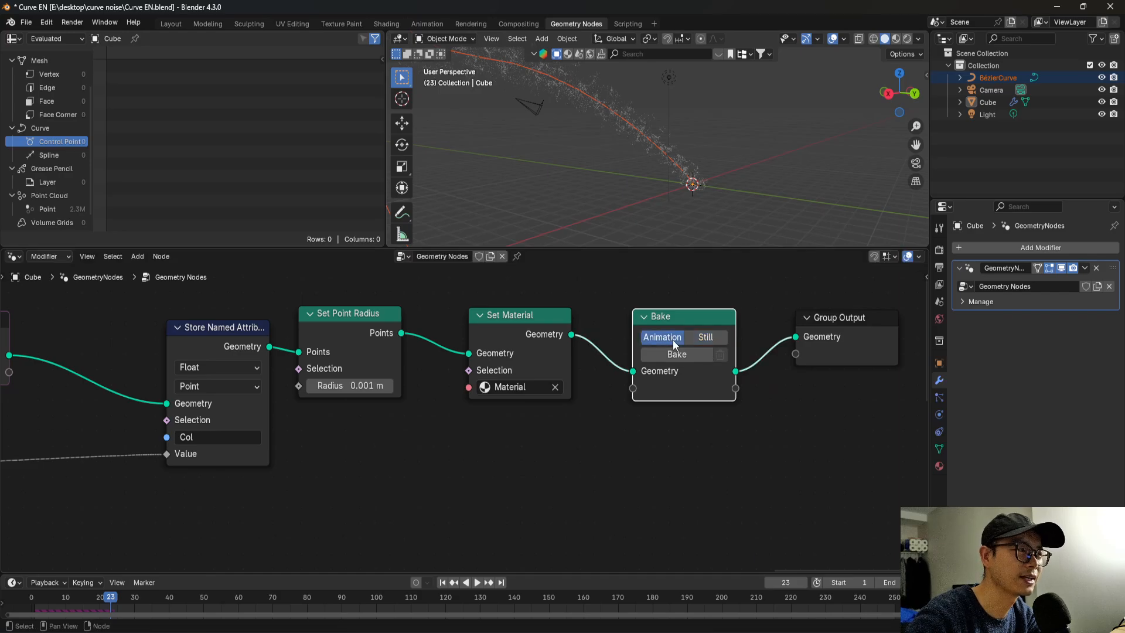
pyautogui.click(677, 355)
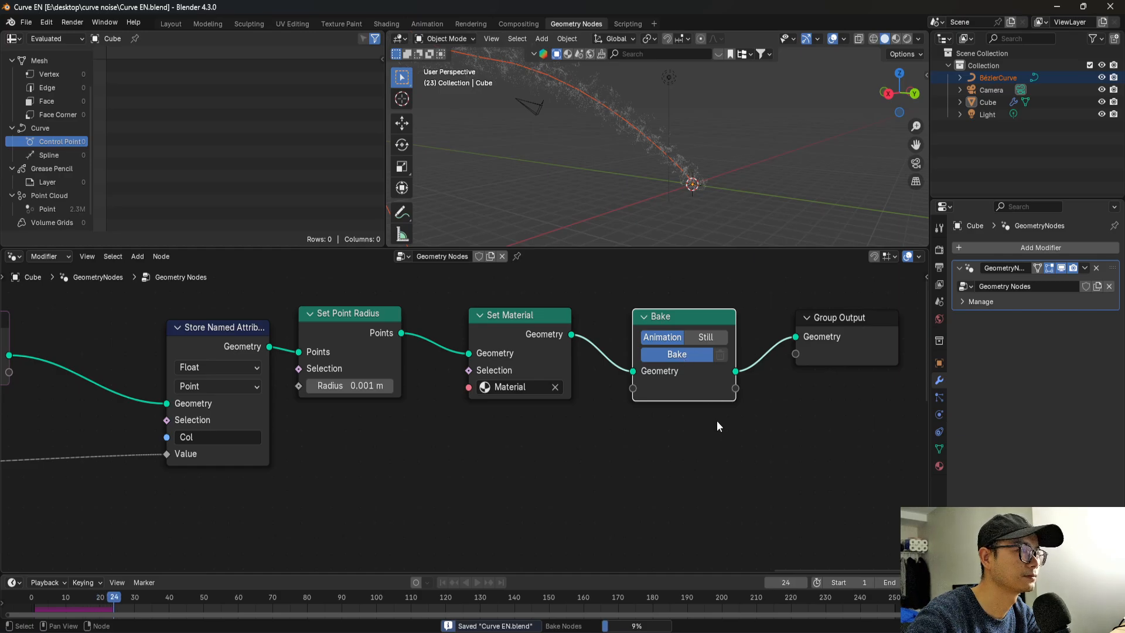
pyautogui.scroll(-3, 709, 381)
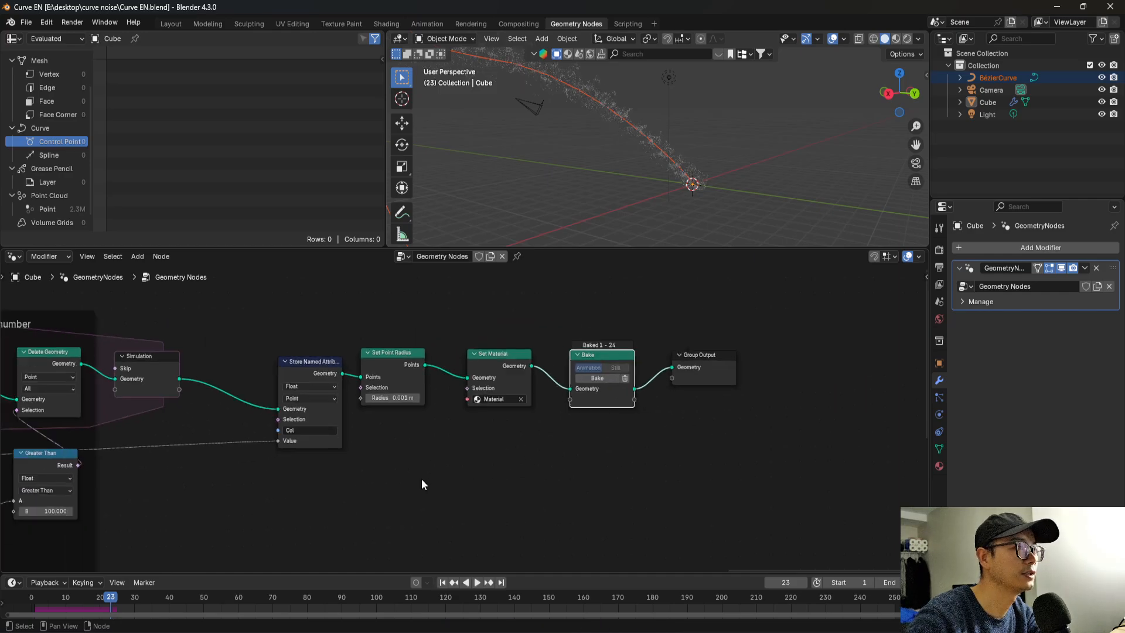
pyautogui.moveTo(421, 484); pyautogui.dragTo(680, 481, button='middle')
# Switch the viewport to rendered shading and inspect the baked particles up close around the curve.
pyautogui.click(898, 39)
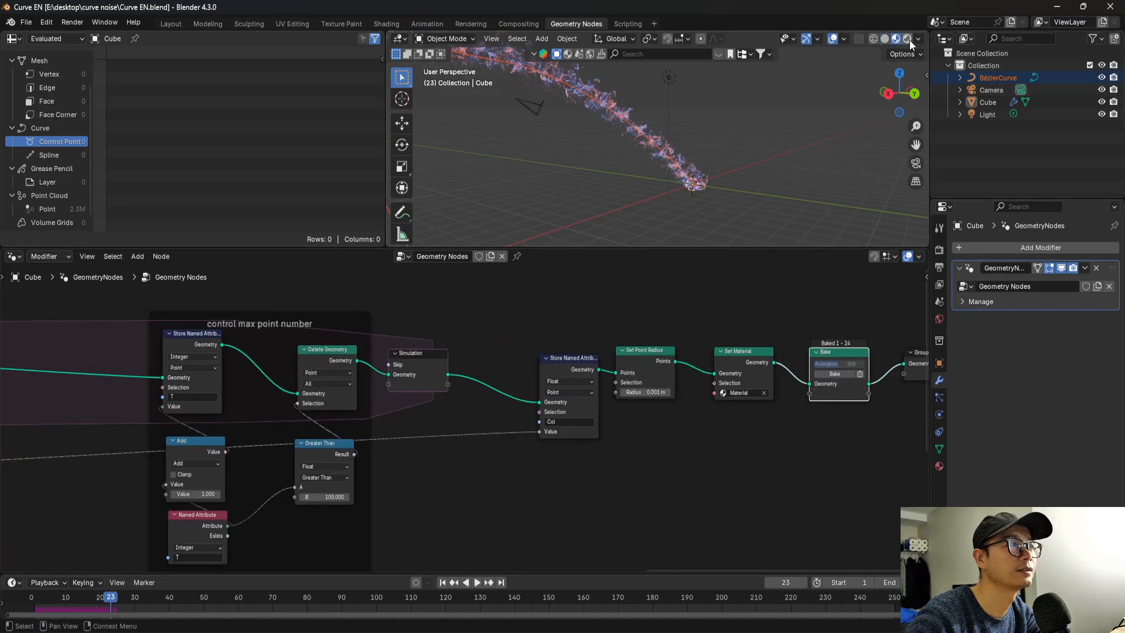
pyautogui.click(909, 39)
pyautogui.moveTo(673, 133)
pyautogui.mouseDown(button='middle')
pyautogui.moveTo(723, 181)
pyautogui.moveTo(723, 146)
pyautogui.moveTo(701, 186)
pyautogui.moveTo(638, 202)
pyautogui.moveTo(602, 157)
pyautogui.mouseUp(button='middle')
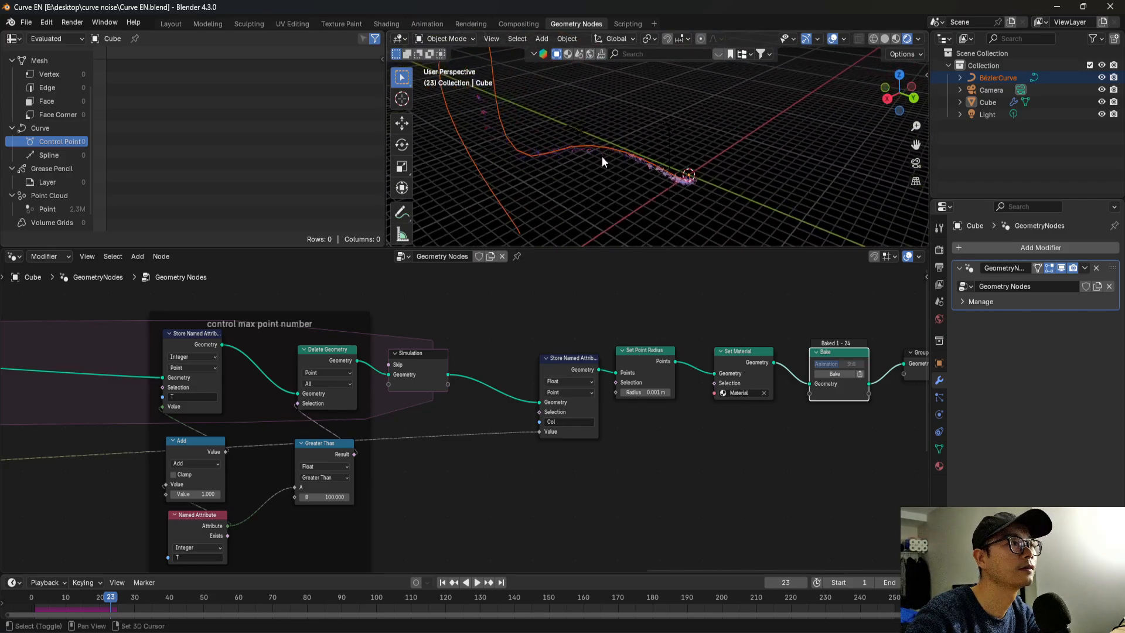
pyautogui.scroll(4, 586, 155)
pyautogui.keyDown('shift'); pyautogui.moveTo(701, 175); pyautogui.dragTo(777, 132, button='middle'); pyautogui.keyUp('shift')
pyautogui.scroll(3, 629, 139)
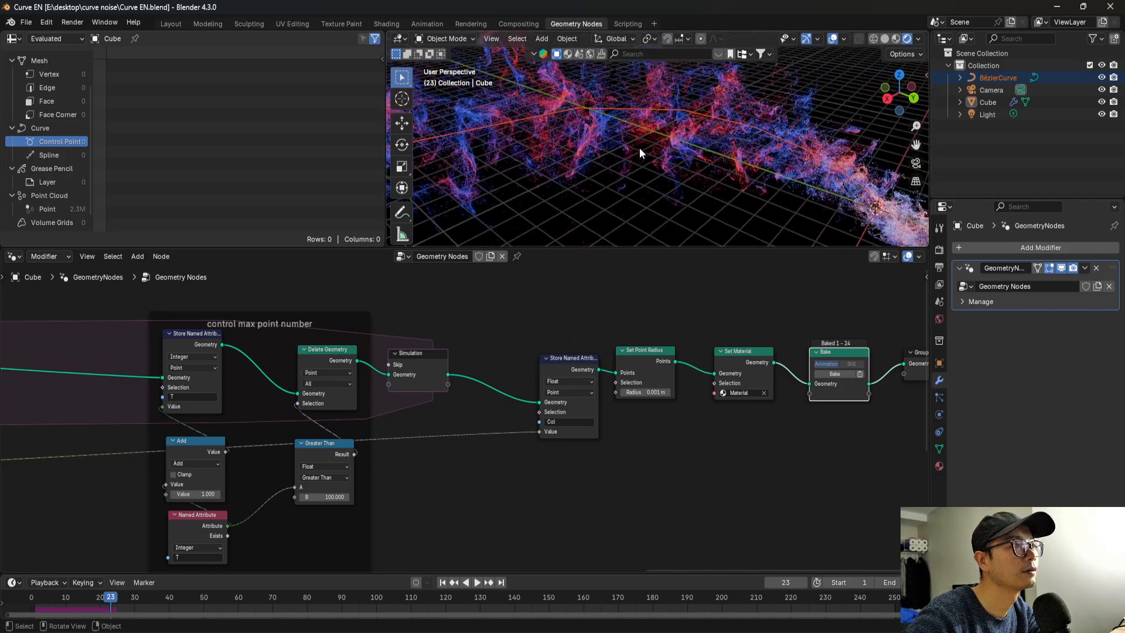
pyautogui.scroll(-2, 641, 152)
pyautogui.moveTo(688, 157); pyautogui.dragTo(739, 141, button='middle')
# Join the Scene Time, Add, Noise Texture, Map Range and Scale nodes in a new frame.
pyautogui.scroll(-3, 628, 446)
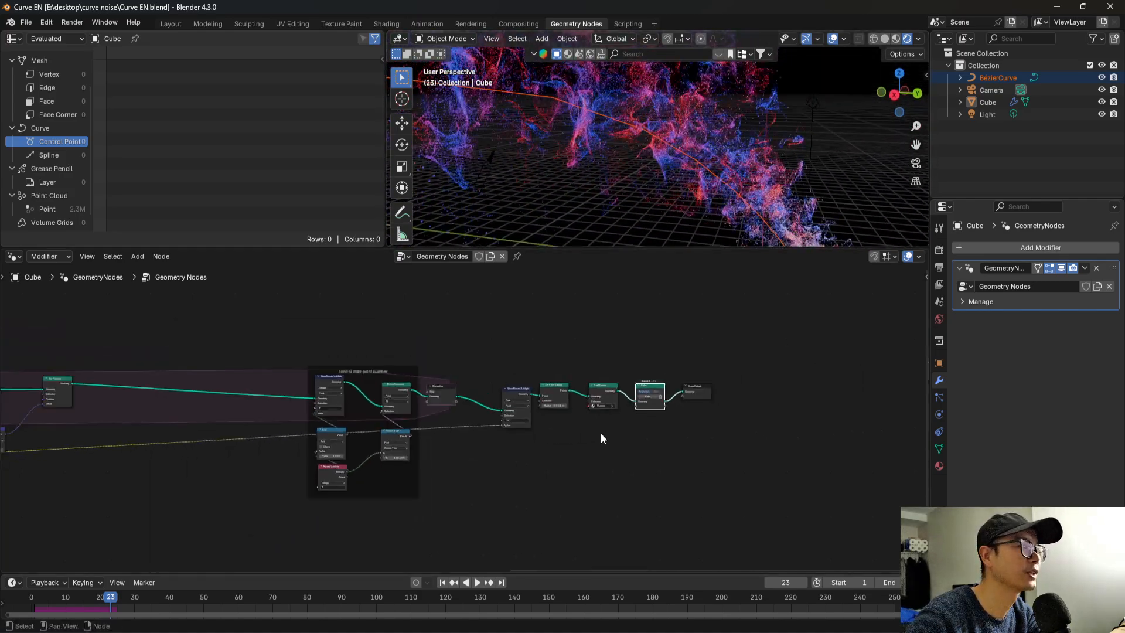
pyautogui.keyDown('ctrl'); pyautogui.hscroll(-10, 600, 432); pyautogui.keyUp('ctrl')
pyautogui.moveTo(338, 400); pyautogui.dragTo(590, 543)
pyautogui.scroll(2, 528, 426)
pyautogui.moveTo(526, 393); pyautogui.dragTo(535, 391)
pyautogui.click(534, 391)
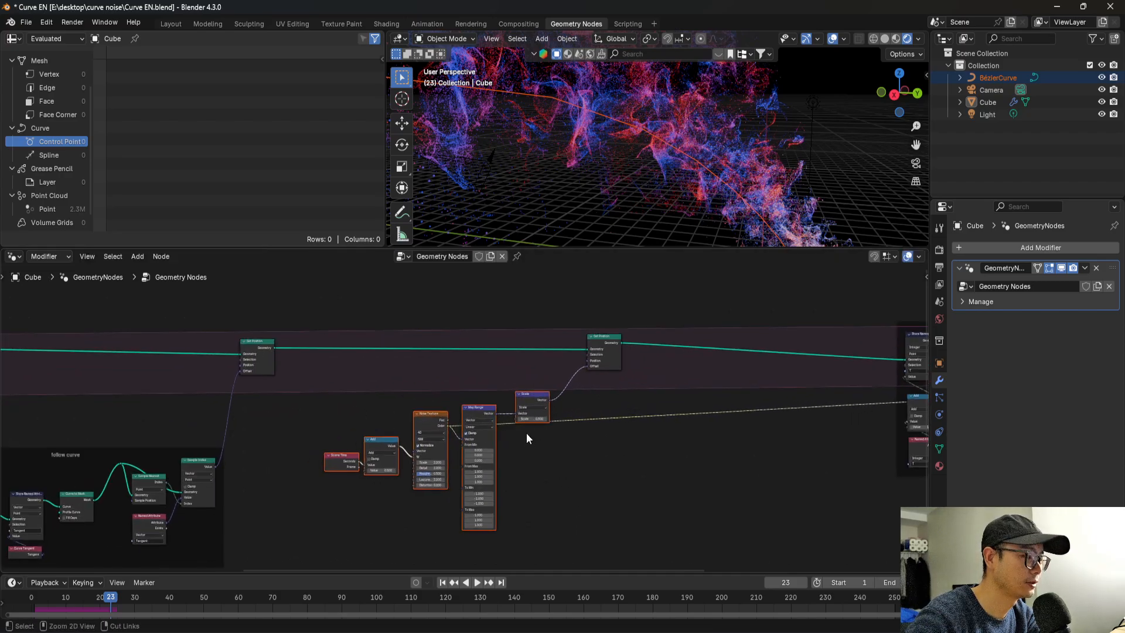
pyautogui.hotkey('ctrl', 'j')
# Label the new frame around the noise nodes "add detail".
pyautogui.scroll(4, 485, 420)
pyautogui.rightClick(419, 378)
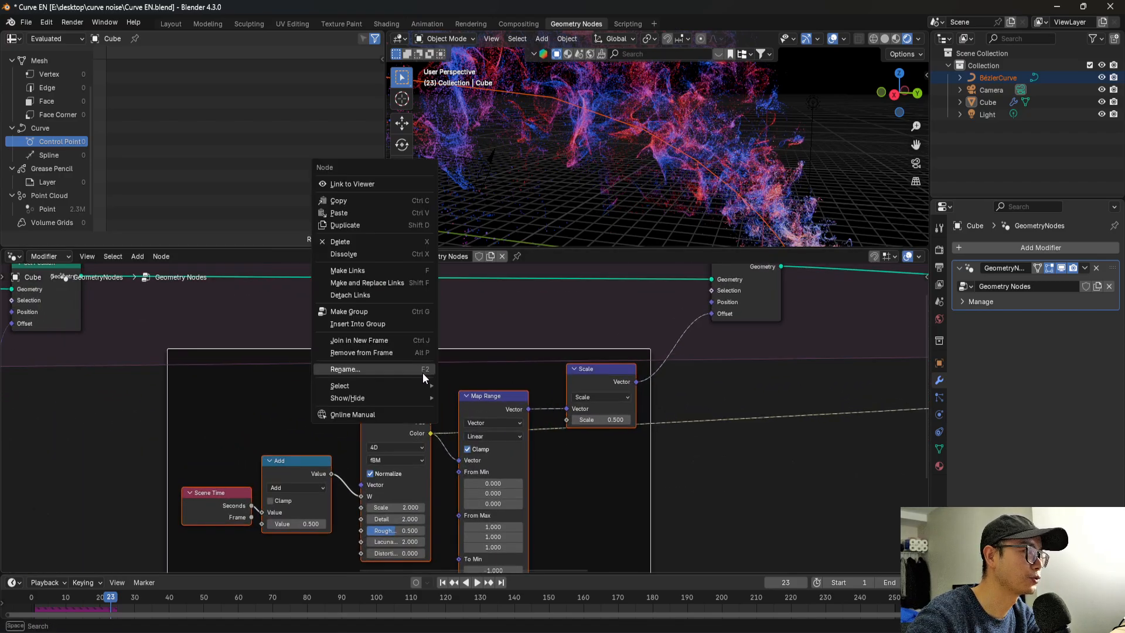
pyautogui.click(422, 371)
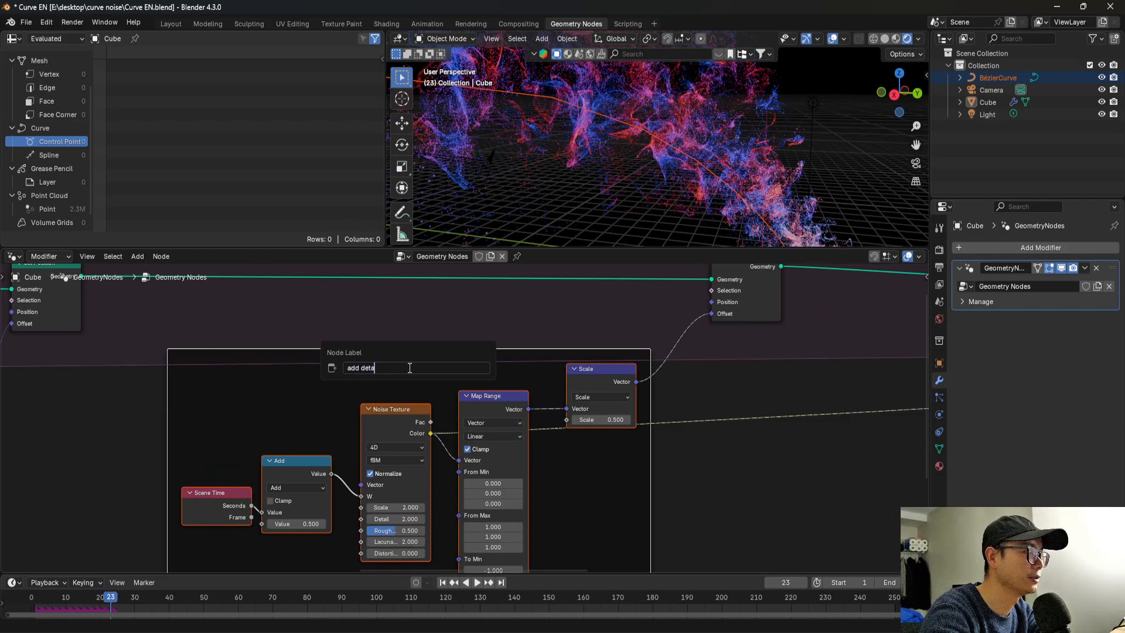
pyautogui.write('add detail')
pyautogui.press('Return')
pyautogui.scroll(-4, 435, 393)
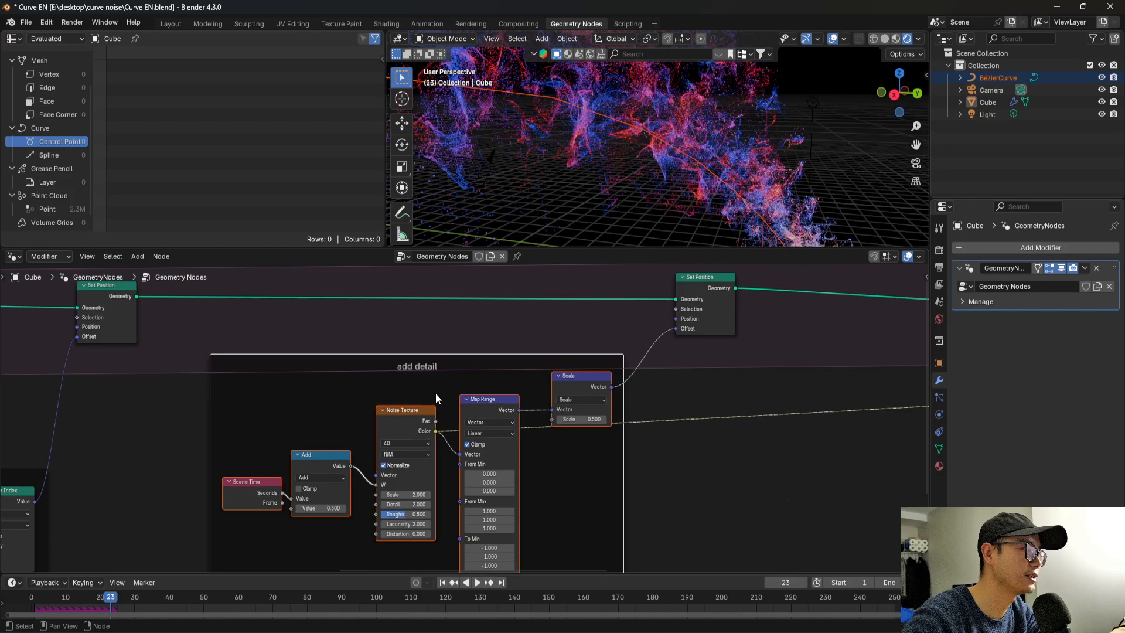
# Examine from several angles how far the particles spread from the Bézier curve.
pyautogui.moveTo(683, 153); pyautogui.dragTo(639, 149, button='middle')
pyautogui.moveTo(743, 154); pyautogui.dragTo(607, 140, button='middle')
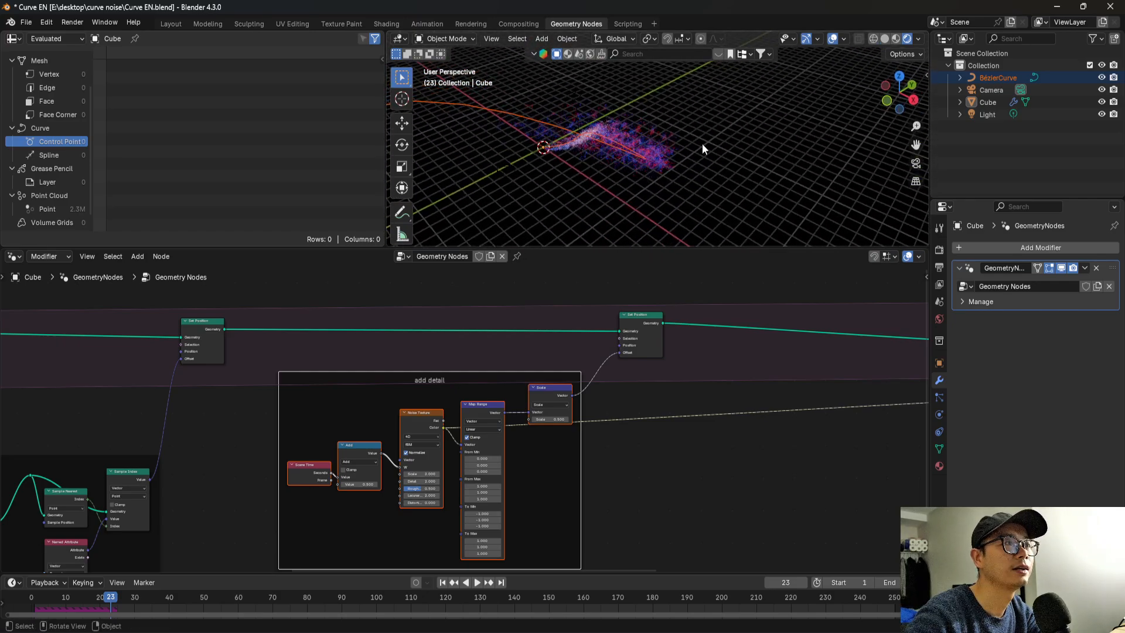
pyautogui.moveTo(703, 149); pyautogui.dragTo(588, 83, button='middle')
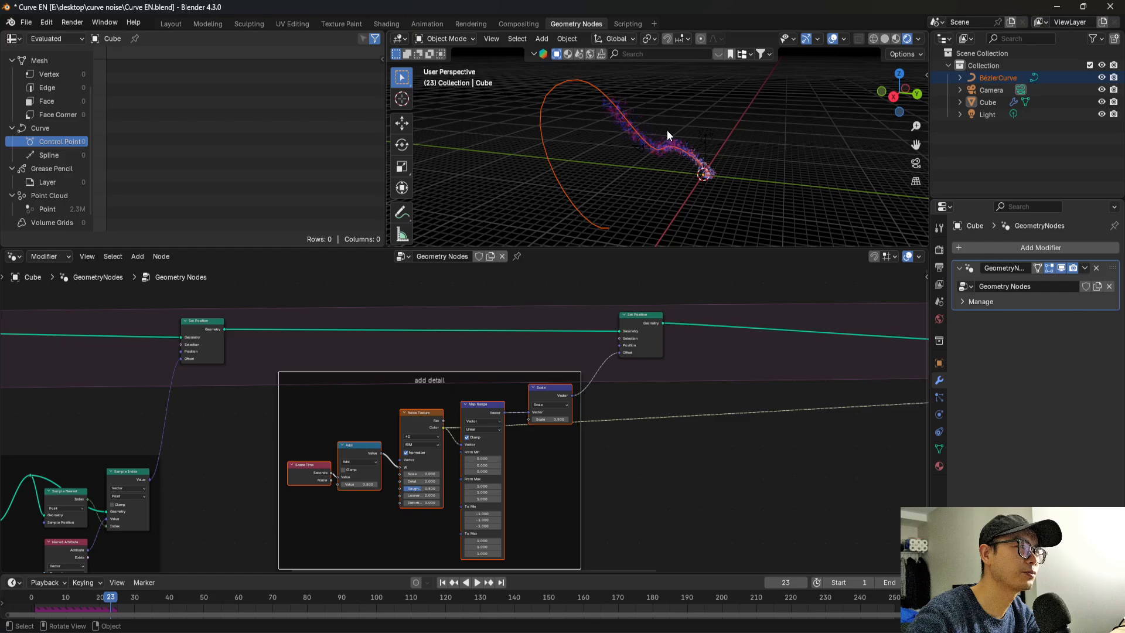
pyautogui.moveTo(667, 131); pyautogui.dragTo(592, 156, button='middle')
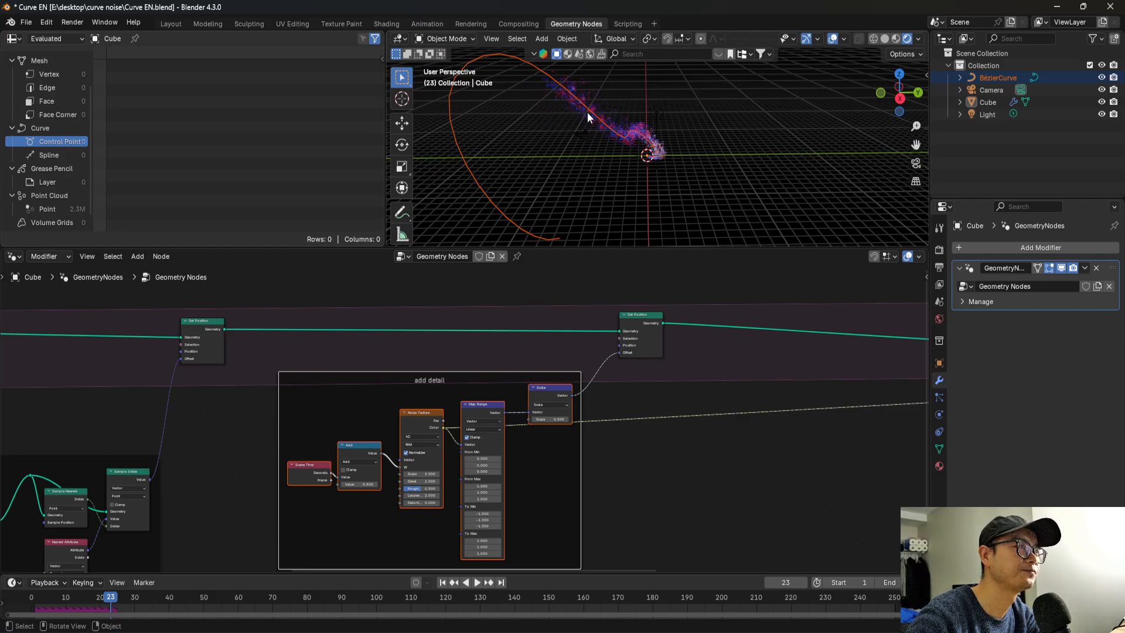
pyautogui.moveTo(587, 111); pyautogui.dragTo(532, 88, button='middle')
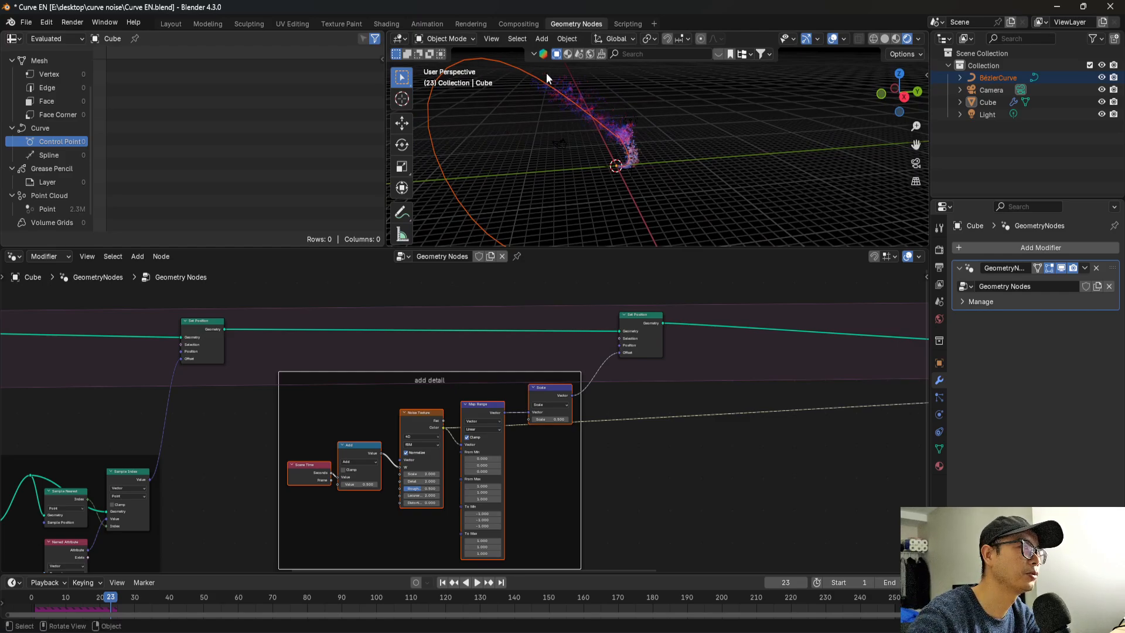
# Insert a Set Position node inside the simulation zone, between the noise-driven Set Position and the "control max point number" frame.
pyautogui.scroll(-2, 678, 387)
pyautogui.moveTo(678, 386); pyautogui.dragTo(424, 345, button='middle')
pyautogui.press('Home')
pyautogui.moveTo(531, 304); pyautogui.dragTo(917, 472)
pyautogui.moveTo(719, 351); pyautogui.dragTo(829, 351)
pyautogui.scroll(2, 488, 328)
pyautogui.hotkey('shift', 'a')
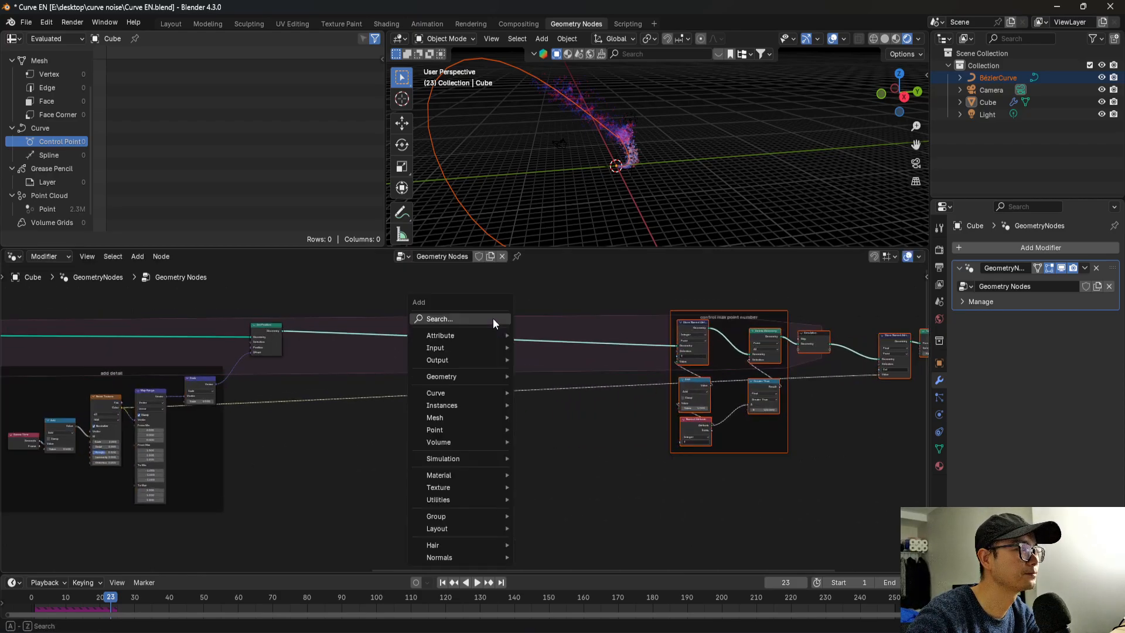
pyautogui.click(494, 319)
pyautogui.write('set po')
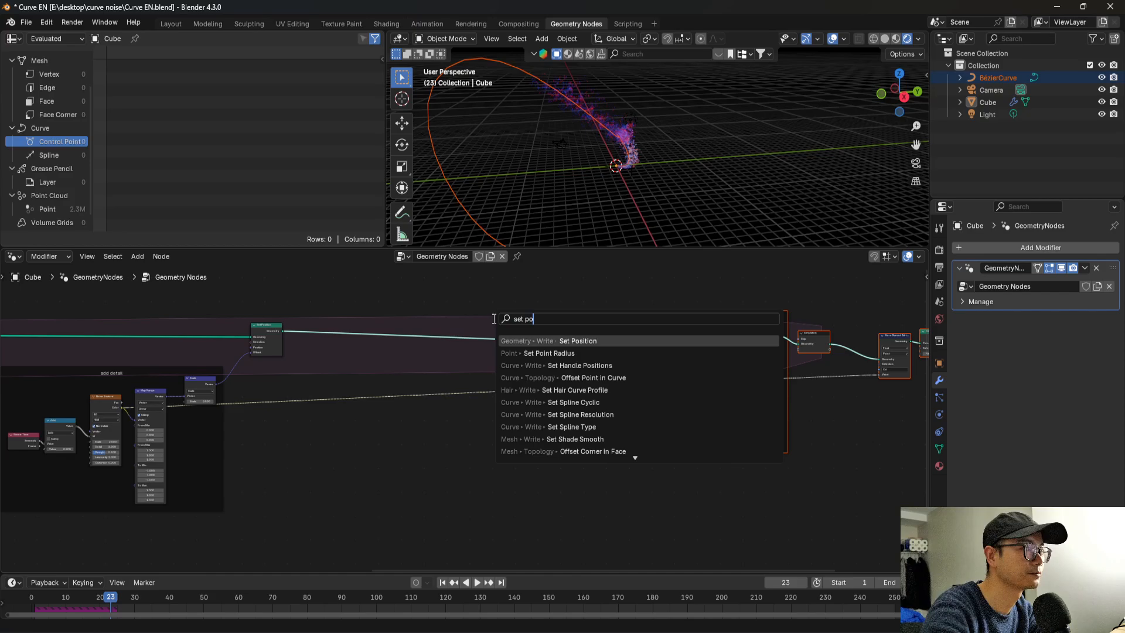
pyautogui.press('Return')
pyautogui.click(469, 317)
pyautogui.scroll(3, 469, 317)
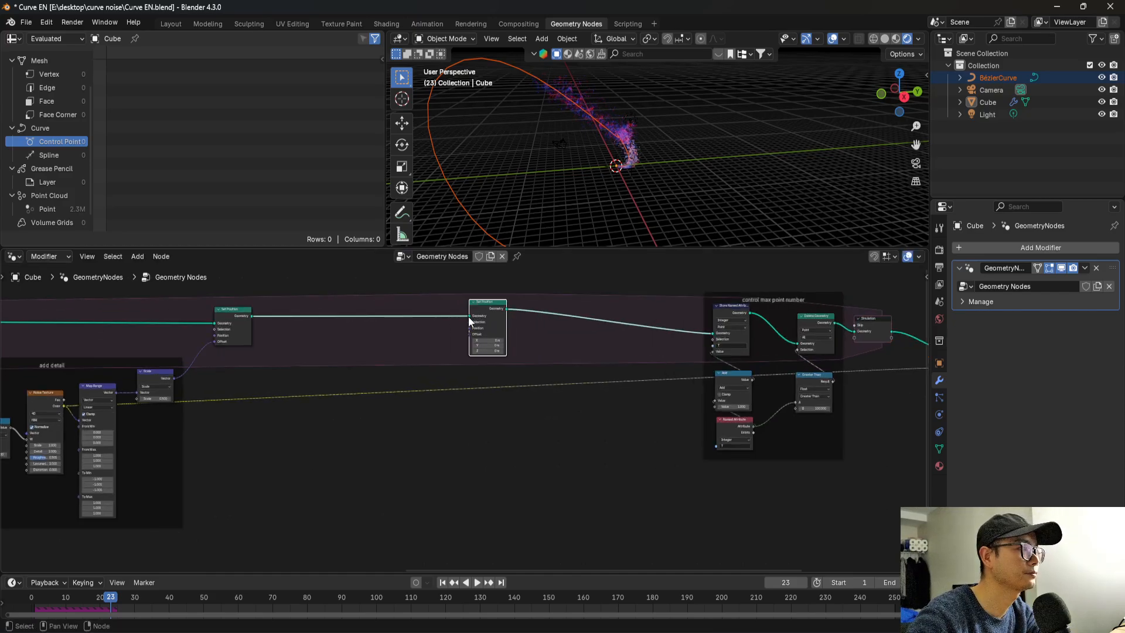
# Add a Geometry Proximity node with its Geometry input fed by the Curve to Mesh node in the "follow curve" frame.
pyautogui.moveTo(463, 323); pyautogui.dragTo(564, 337, button='middle')
pyautogui.scroll(-1, 569, 338)
pyautogui.moveTo(497, 354); pyautogui.dragTo(592, 337, button='middle')
pyautogui.scroll(-2, 487, 381)
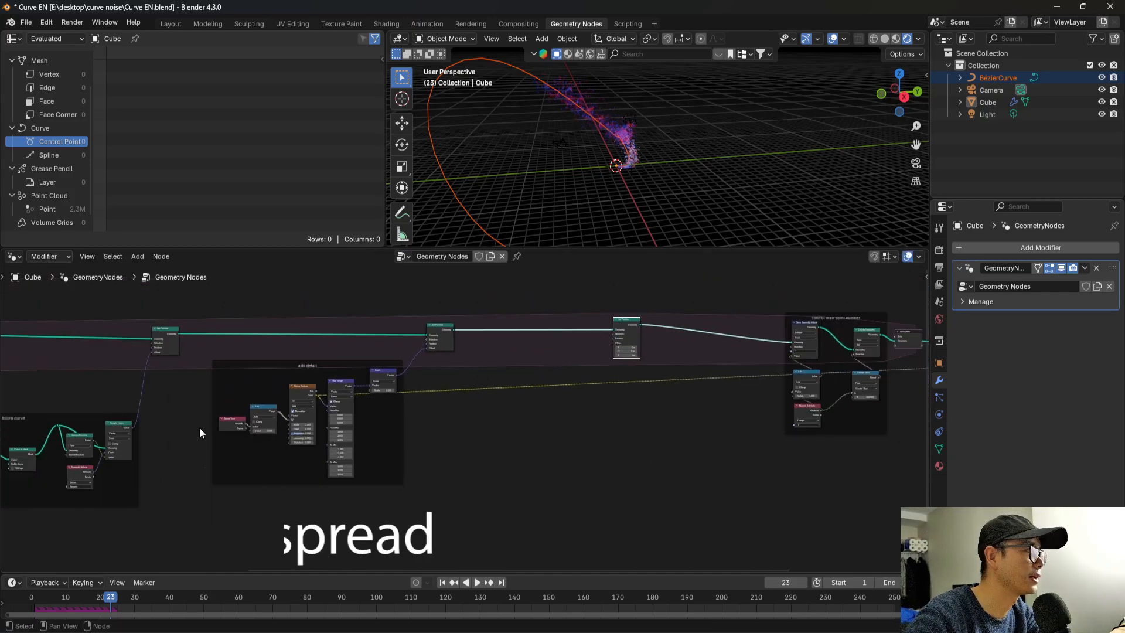
pyautogui.moveTo(159, 440); pyautogui.dragTo(250, 414, button='middle')
pyautogui.scroll(2, 361, 409)
pyautogui.moveTo(359, 407); pyautogui.dragTo(592, 392, button='middle')
pyautogui.scroll(5, 366, 422)
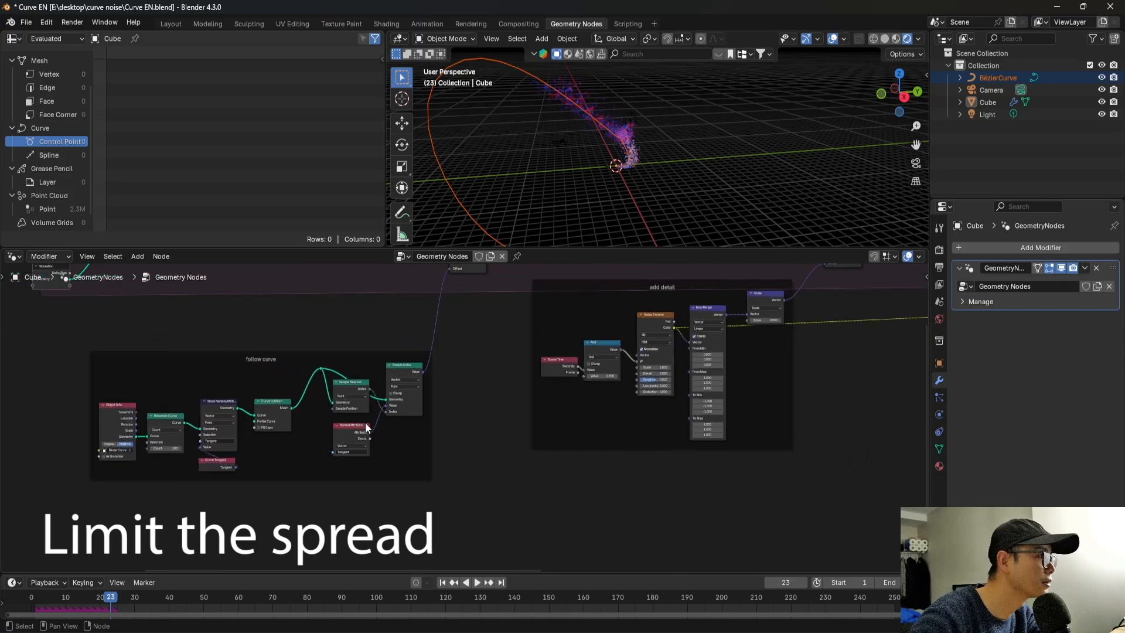
pyautogui.scroll(2, 358, 422)
pyautogui.moveTo(309, 412); pyautogui.dragTo(291, 414, button='middle')
pyautogui.scroll(-3, 246, 414)
pyautogui.moveTo(194, 413); pyautogui.dragTo(70, 428, button='middle')
pyautogui.scroll(-1, 70, 432)
pyautogui.moveTo(103, 418); pyautogui.dragTo(838, 434)
pyautogui.write('provi')
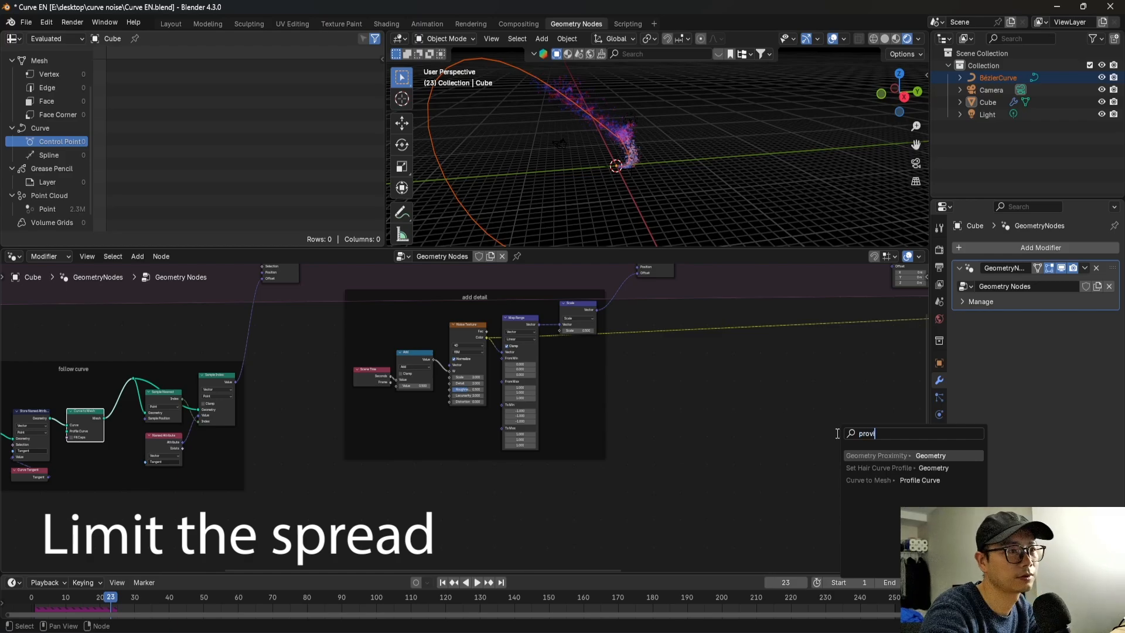
pyautogui.press('Return')
pyautogui.moveTo(842, 440); pyautogui.dragTo(422, 434, button='middle')
pyautogui.scroll(1, 591, 299)
pyautogui.moveTo(591, 300); pyautogui.dragTo(590, 362, button='middle')
pyautogui.moveTo(585, 303); pyautogui.dragTo(648, 299)
pyautogui.scroll(2, 518, 519)
pyautogui.moveTo(518, 519); pyautogui.dragTo(527, 537, button='middle')
pyautogui.scroll(3, 527, 537)
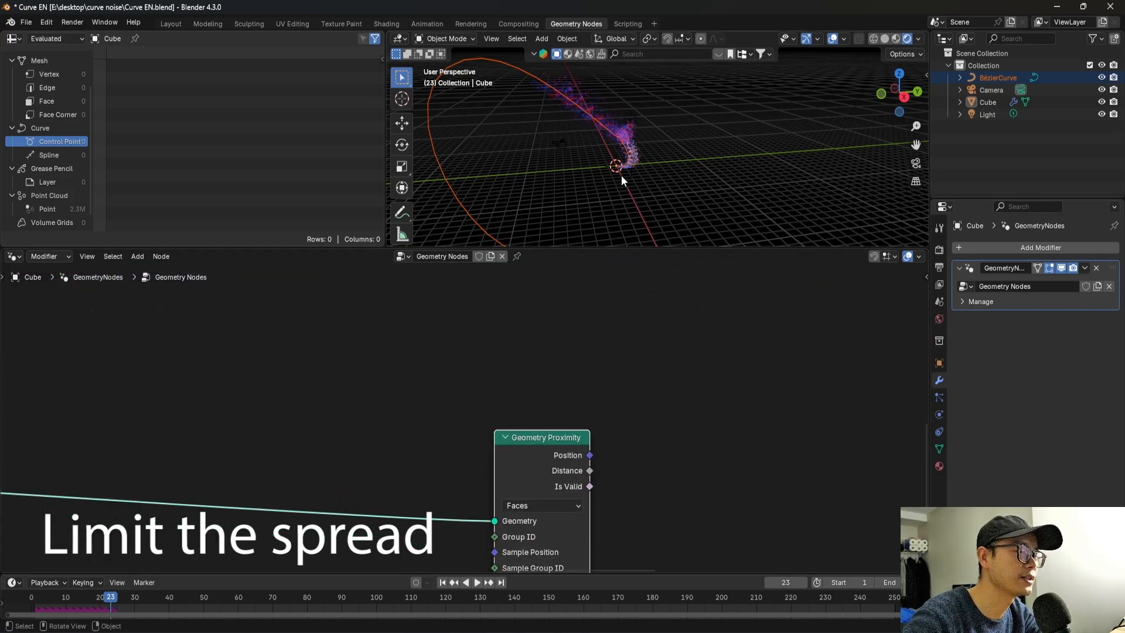
# Add a Position node and place it just above the Geometry Proximity node.
pyautogui.moveTo(621, 175)
pyautogui.mouseDown(button='middle')
pyautogui.moveTo(639, 173)
pyautogui.moveTo(631, 177)
pyautogui.mouseUp(button='middle')
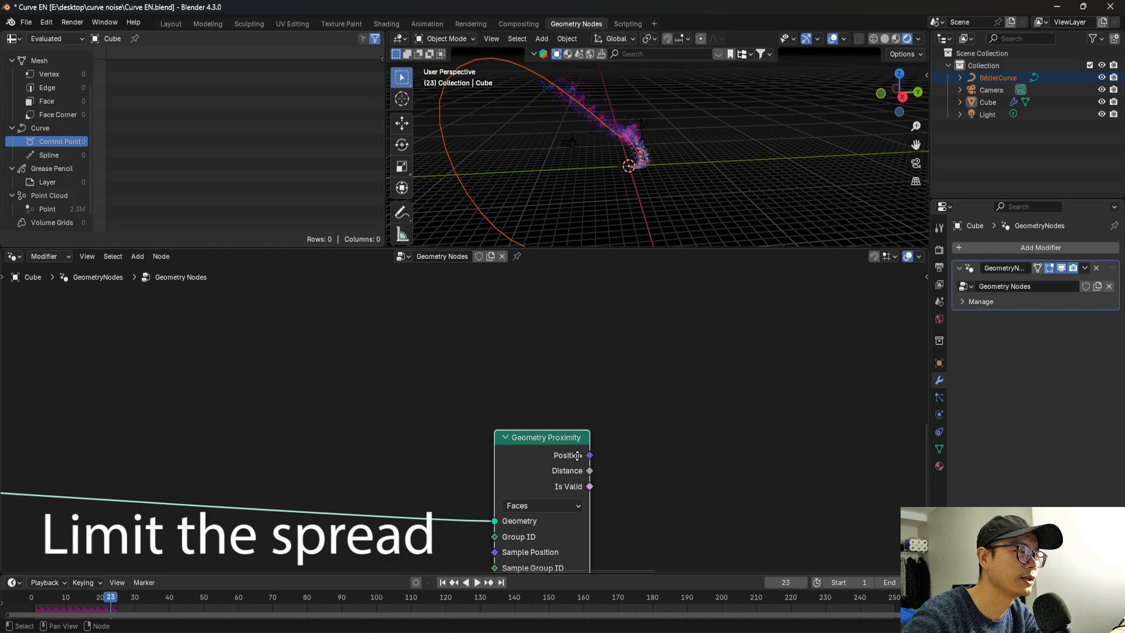
pyautogui.moveTo(577, 456); pyautogui.dragTo(560, 452, button='middle')
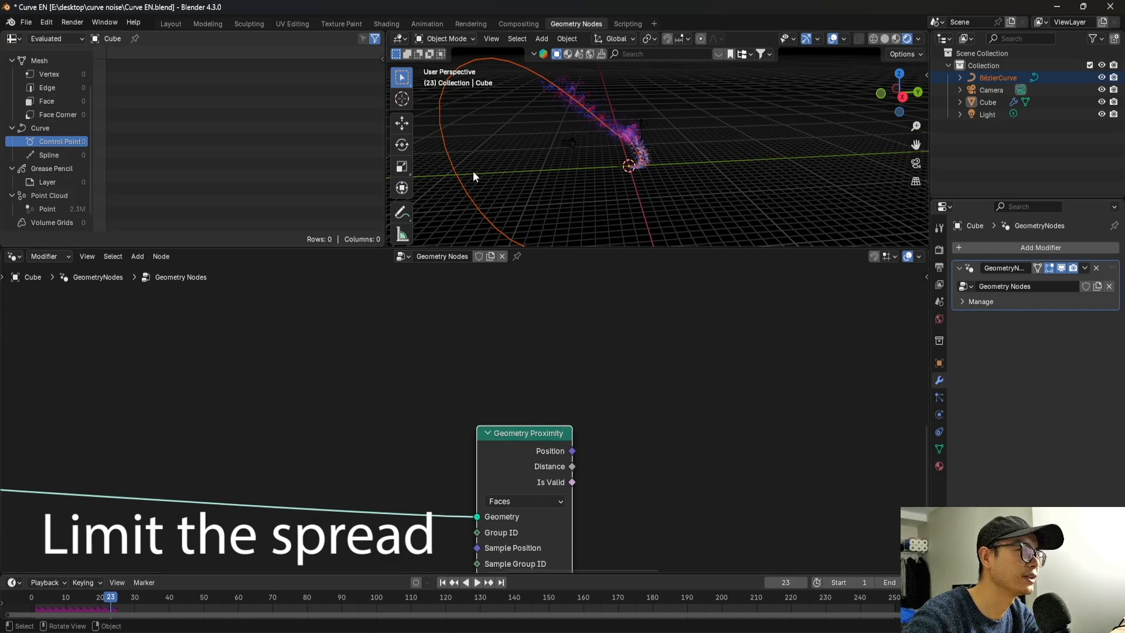
pyautogui.hotkey('shift', 'a')
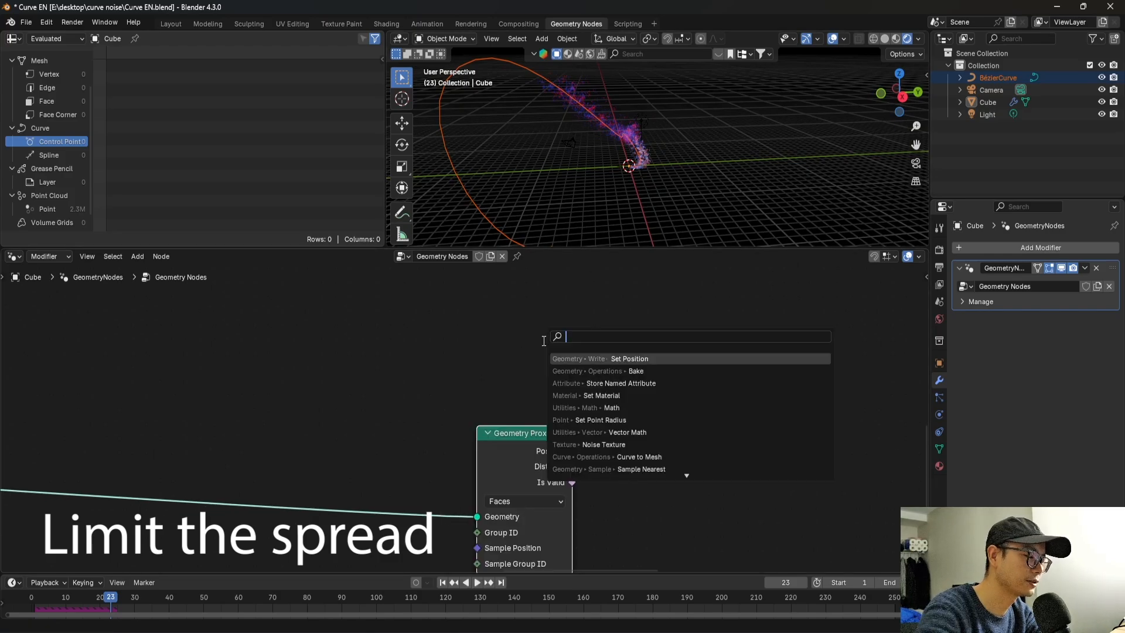
pyautogui.write('pos')
pyautogui.press('Return')
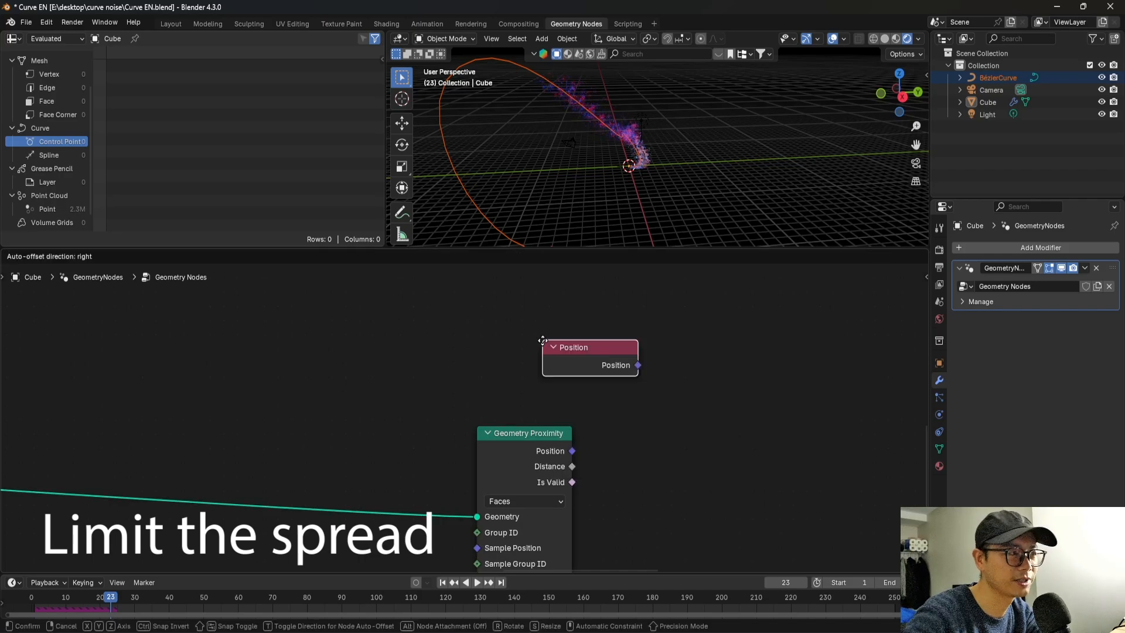
pyautogui.click(489, 367)
pyautogui.moveTo(488, 367); pyautogui.dragTo(406, 357, button='middle')
# Add a Vector Math node set to Subtract beside the Position and Geometry Proximity nodes.
pyautogui.hotkey('shift', 'a')
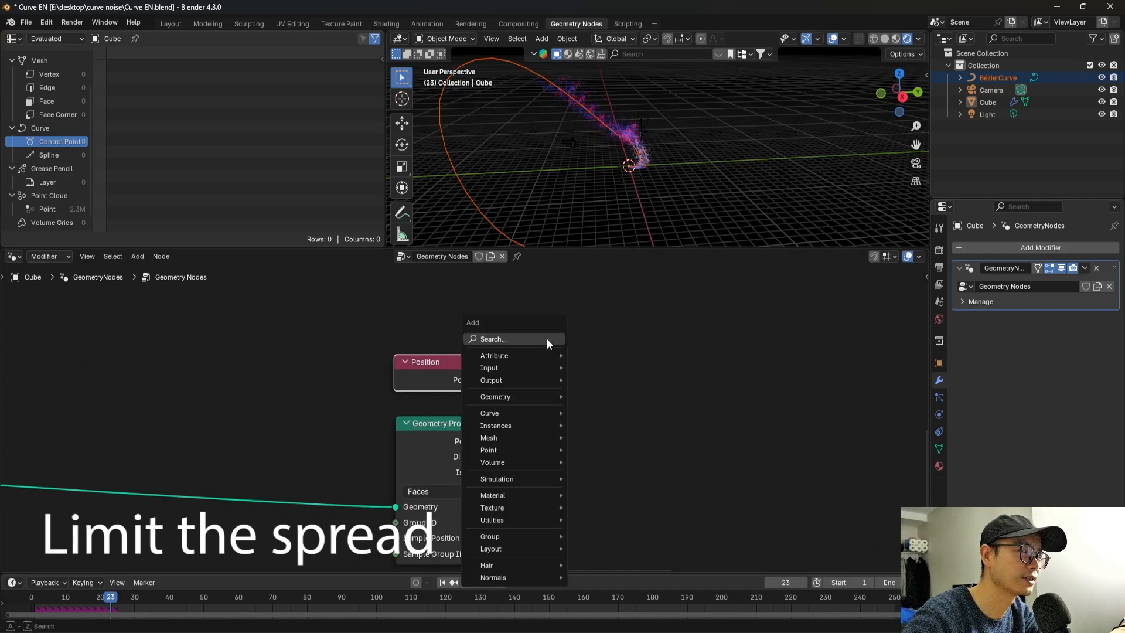
pyautogui.click(548, 339)
pyautogui.write('math ve')
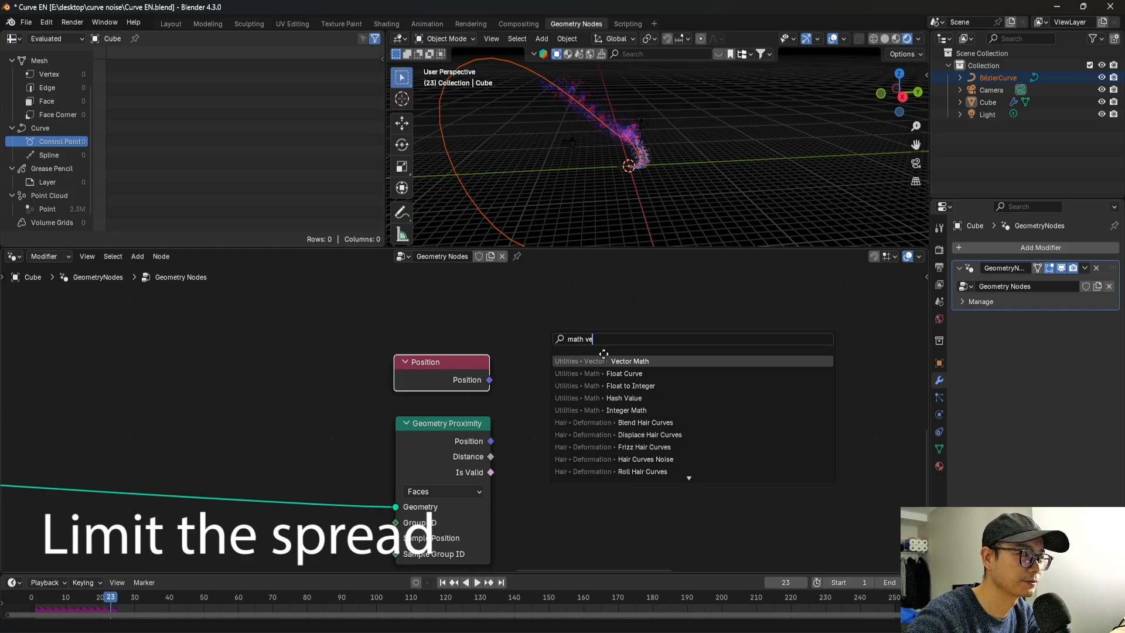
pyautogui.press('Return')
pyautogui.click(568, 378)
pyautogui.click(571, 379)
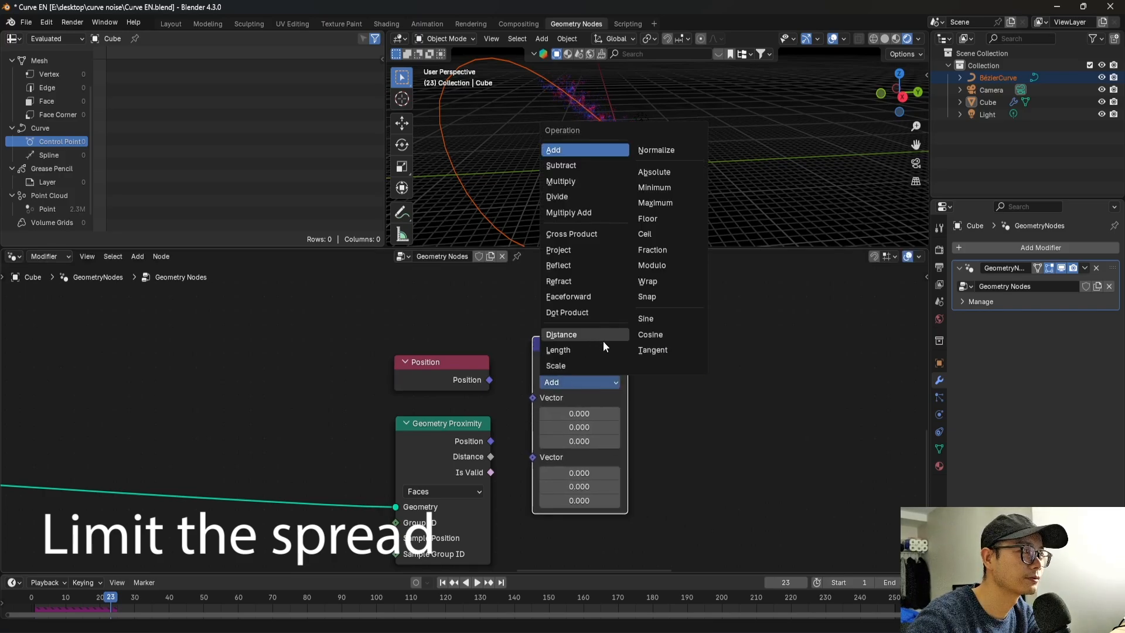
pyautogui.click(572, 166)
# Feed the Geometry Proximity position into the Subtract node's first vector and the Position node into its second.
pyautogui.scroll(2, 550, 430)
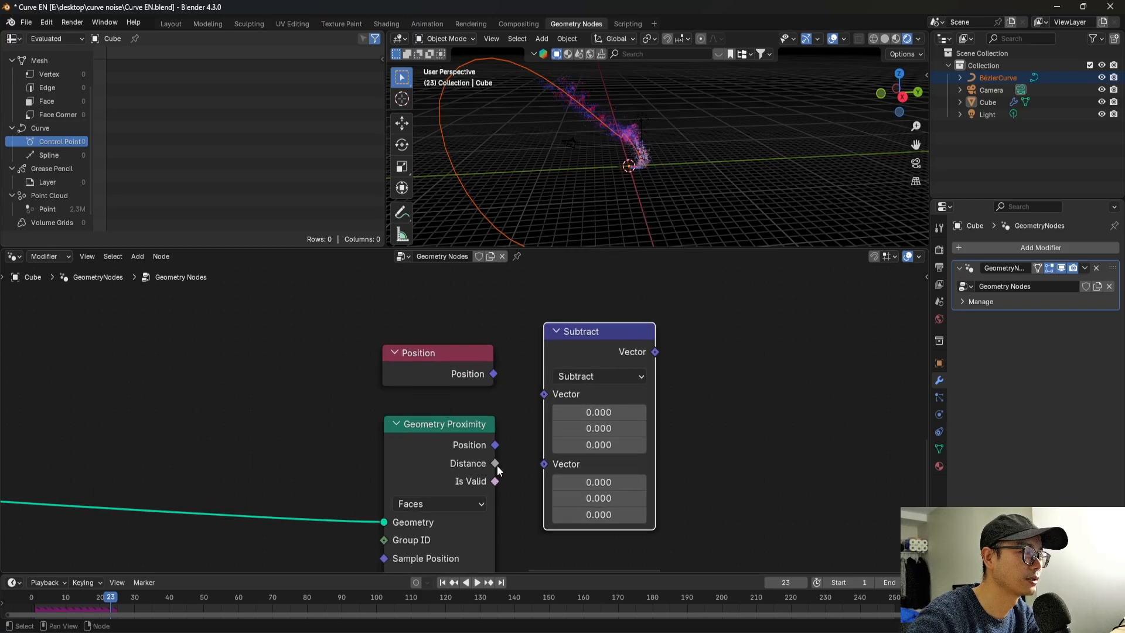
pyautogui.moveTo(495, 445); pyautogui.dragTo(542, 420)
pyautogui.moveTo(541, 420); pyautogui.dragTo(437, 446, button='middle')
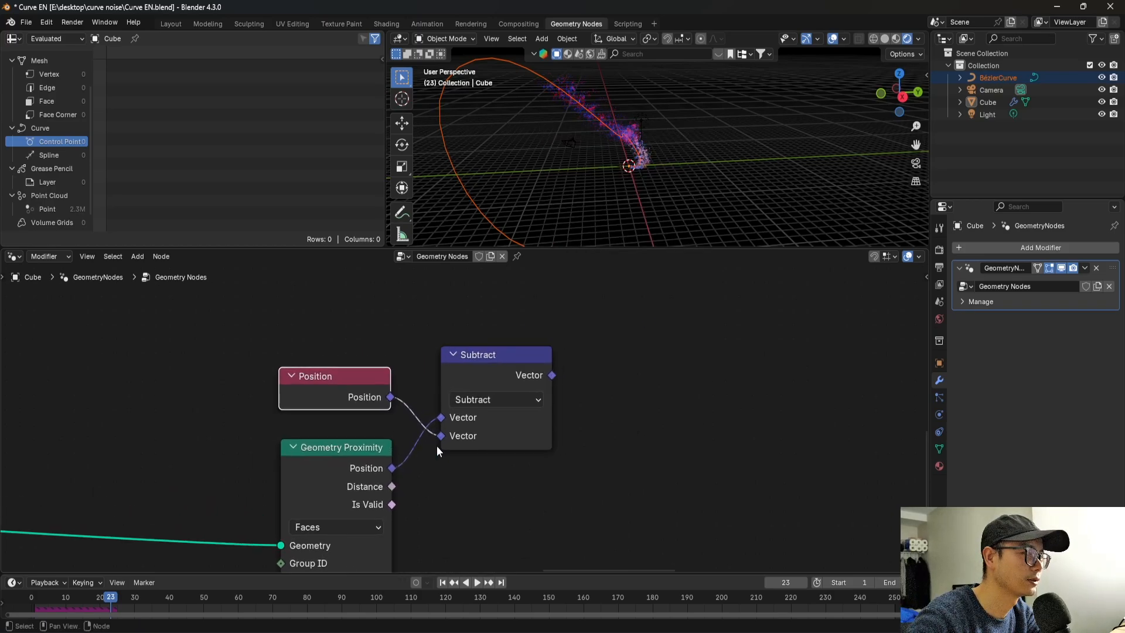
# Duplicate the Subtract node, switch the copy to Scale, feed it the subtraction result and set its scale to 0.1.
pyautogui.click(482, 369)
pyautogui.scroll(-1, 467, 392)
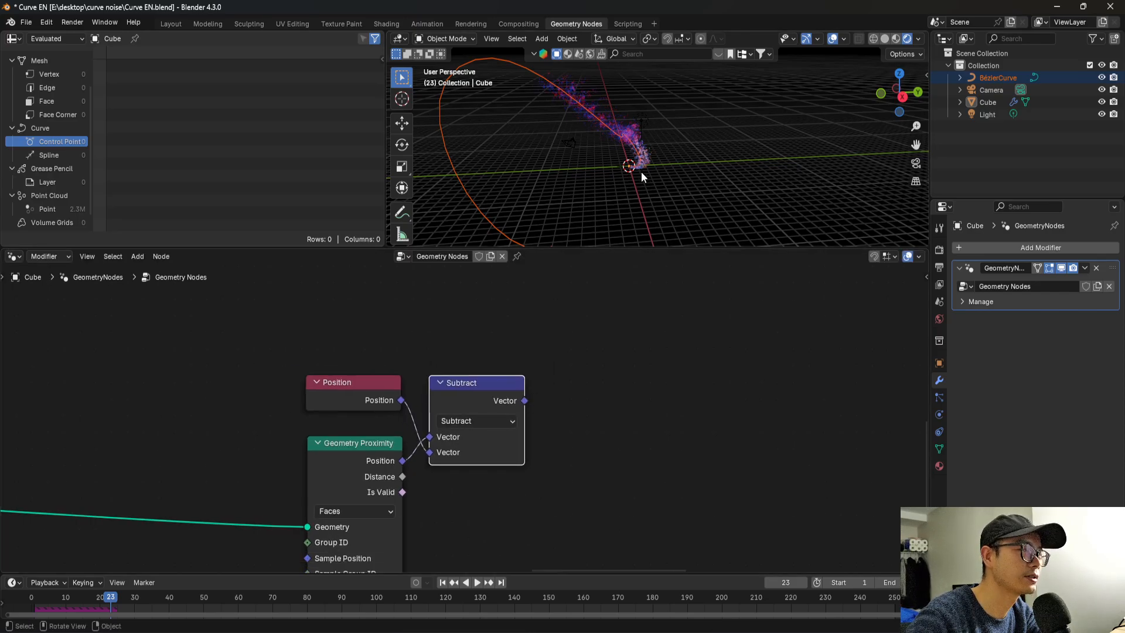
pyautogui.hotkey('shift', 'd')
pyautogui.click(614, 383)
pyautogui.click(606, 413)
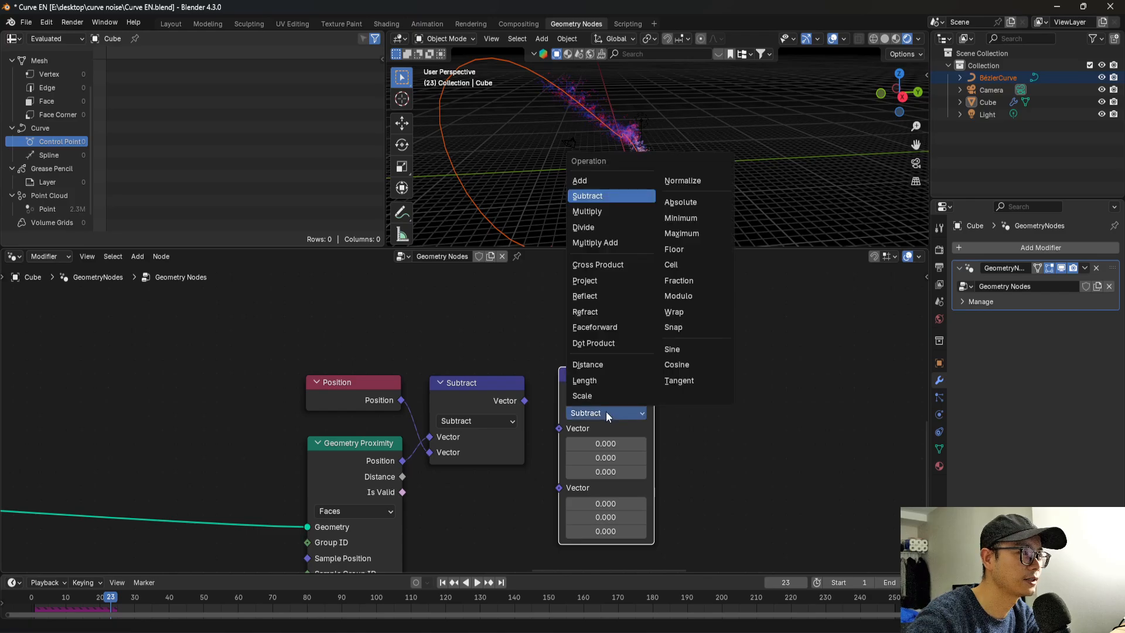
pyautogui.click(611, 392)
pyautogui.moveTo(590, 387); pyautogui.dragTo(551, 431)
pyautogui.click(614, 447)
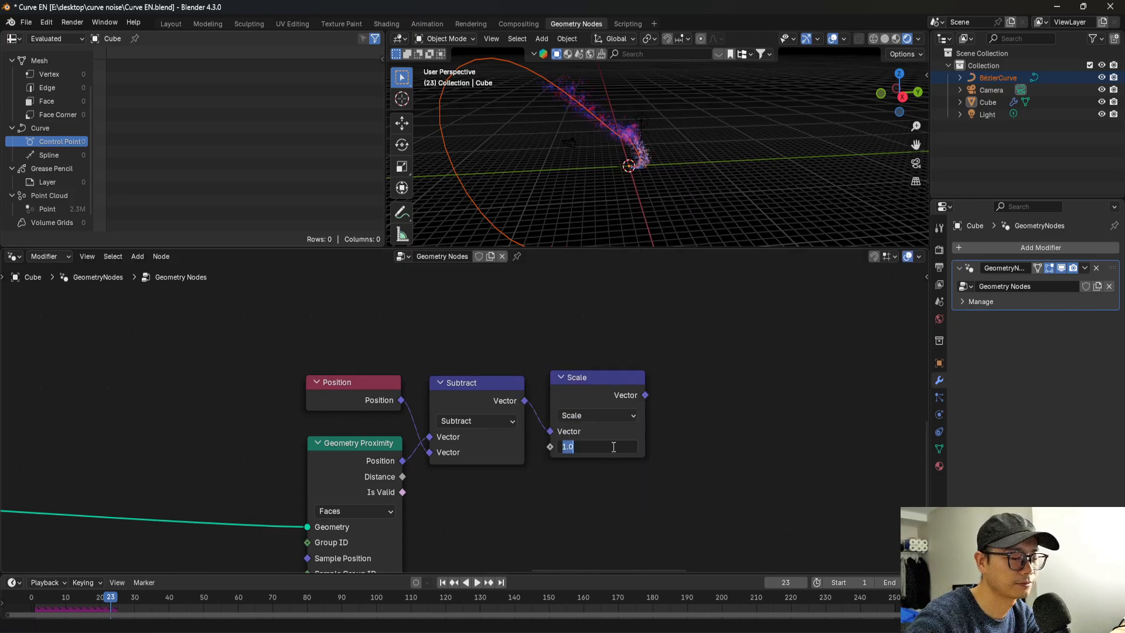
pyautogui.write('.1')
pyautogui.press('Return')
# Connect the new Scale node's output to the Offset of the newly inserted Set Position node and save the file.
pyautogui.scroll(-6, 565, 437)
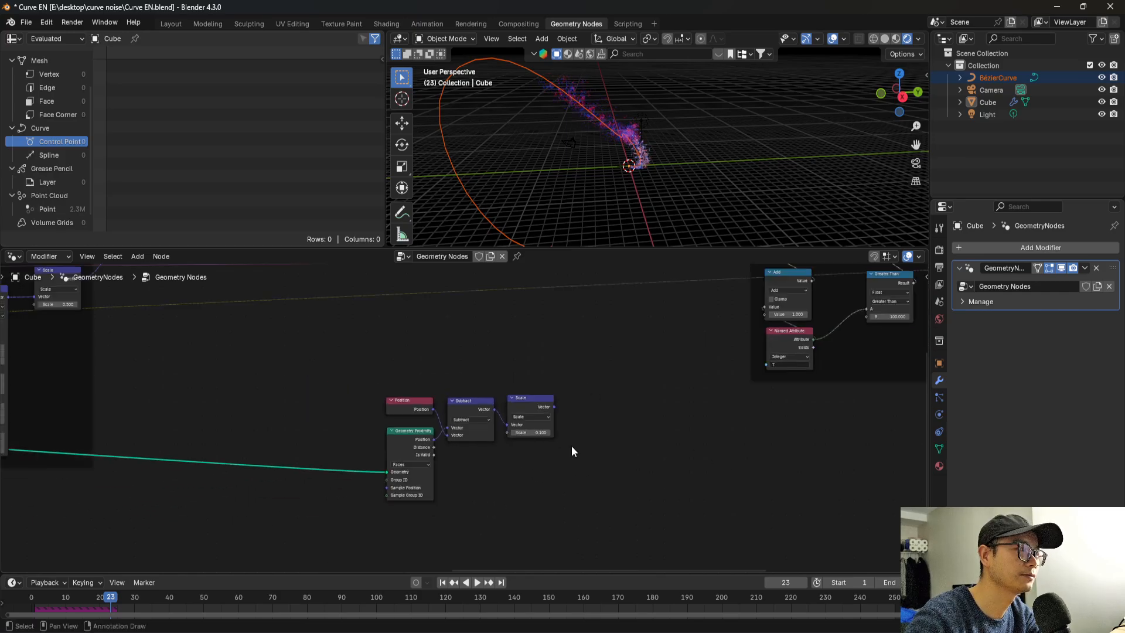
pyautogui.moveTo(587, 460); pyautogui.dragTo(562, 546, button='middle')
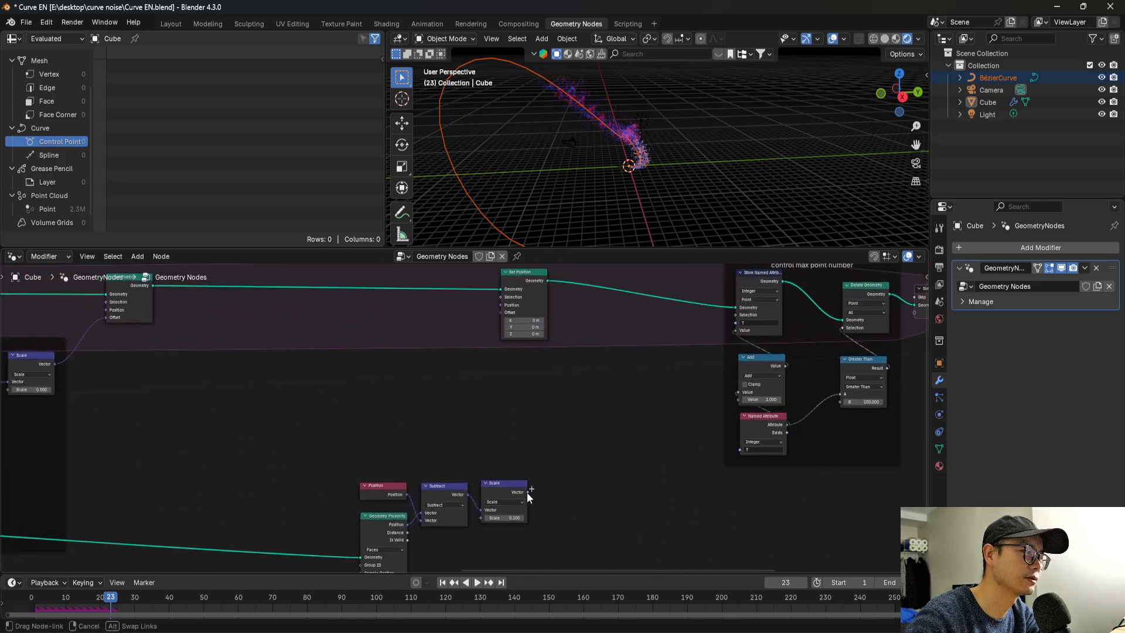
pyautogui.moveTo(505, 314); pyautogui.dragTo(620, 282)
pyautogui.hotkey('ctrl', 's')
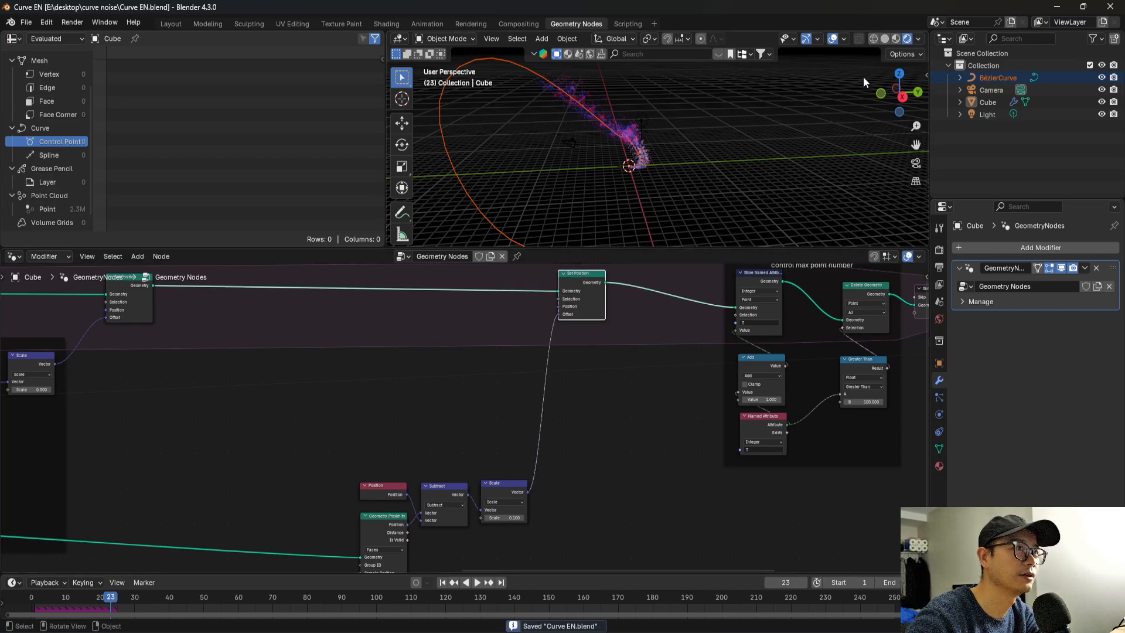
# Play the animation in solid viewport shading and inspect the Bake node before the Group Output.
pyautogui.click(885, 39)
pyautogui.press('space')
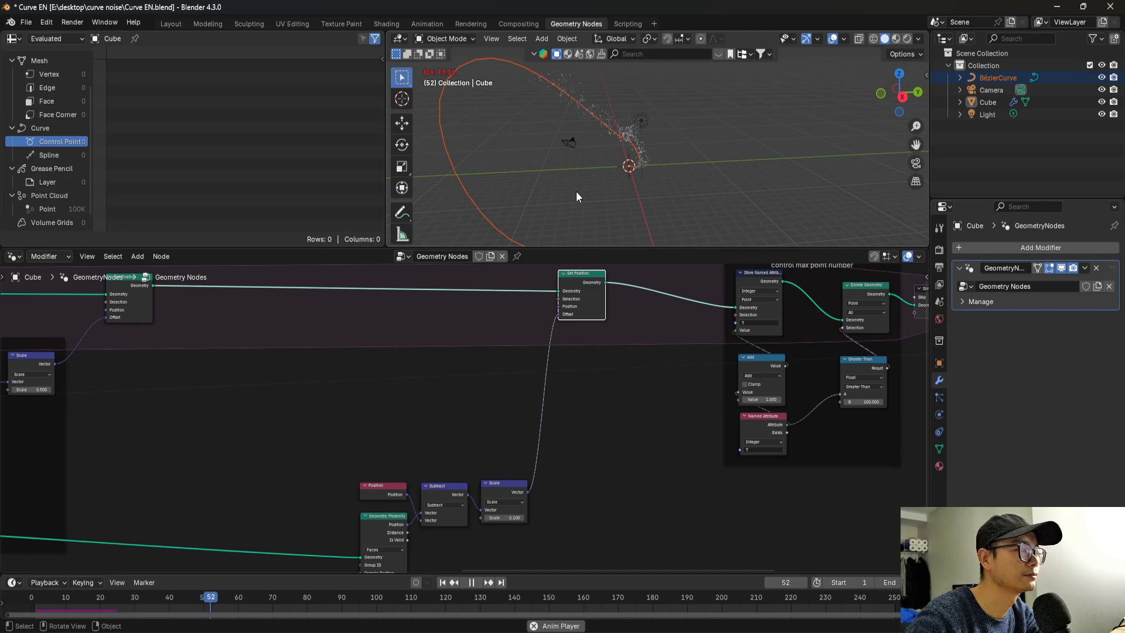
pyautogui.press('space')
pyautogui.scroll(-4, 580, 441)
pyautogui.moveTo(585, 439); pyautogui.dragTo(338, 454, button='middle')
pyautogui.scroll(3, 768, 360)
pyautogui.scroll(3, 769, 361)
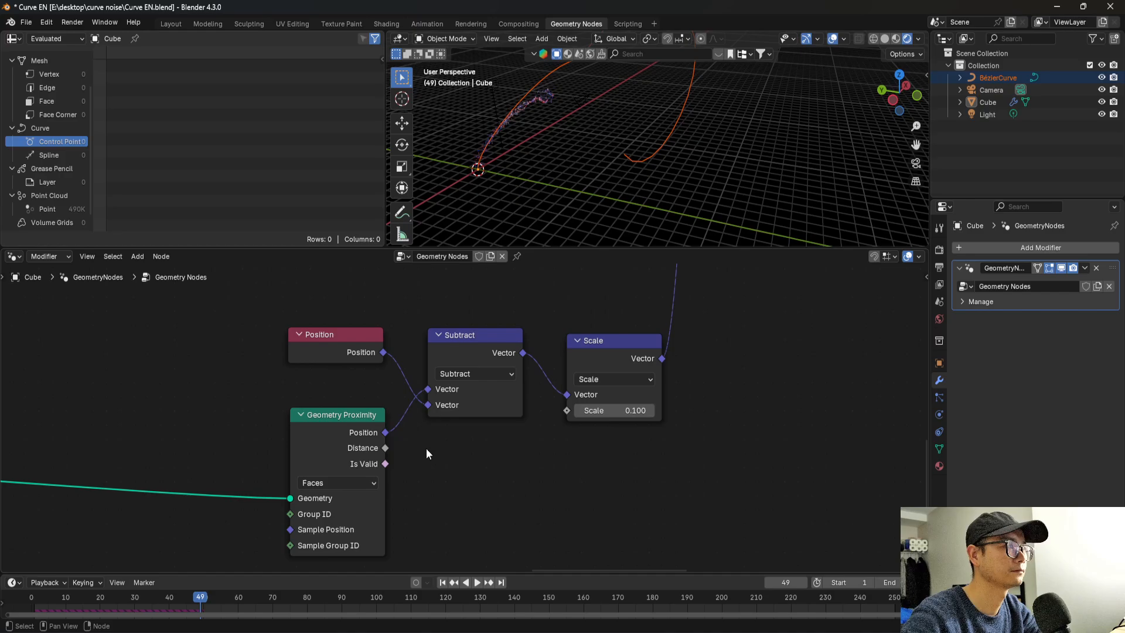
# Set the Geometry Proximity node's target geometry to Points.
pyautogui.scroll(4, 367, 484)
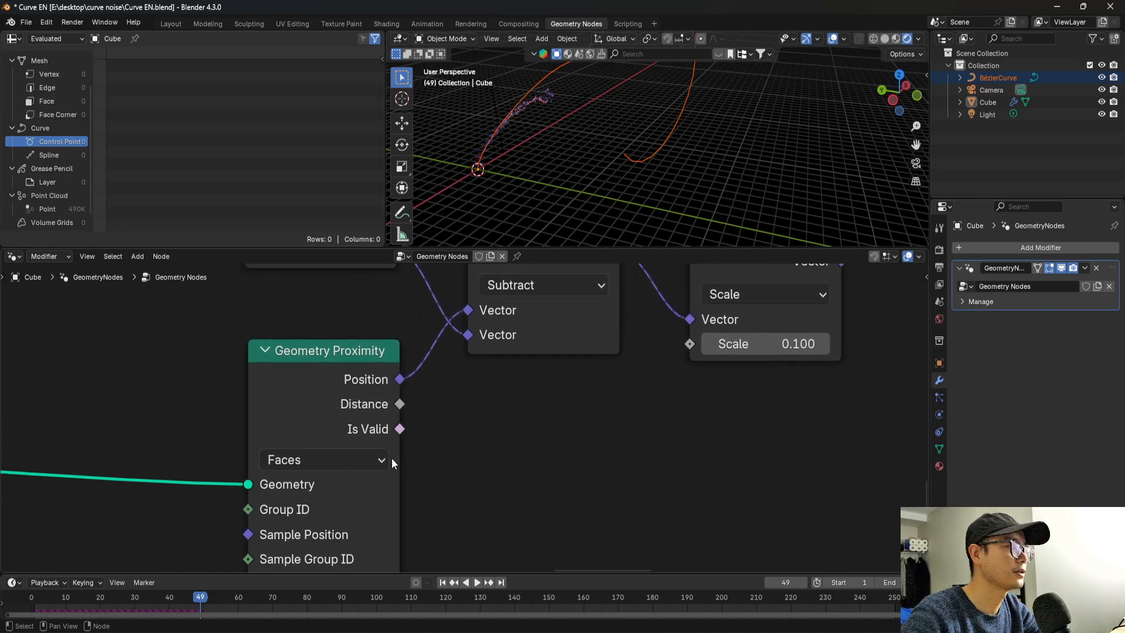
pyautogui.click(354, 462)
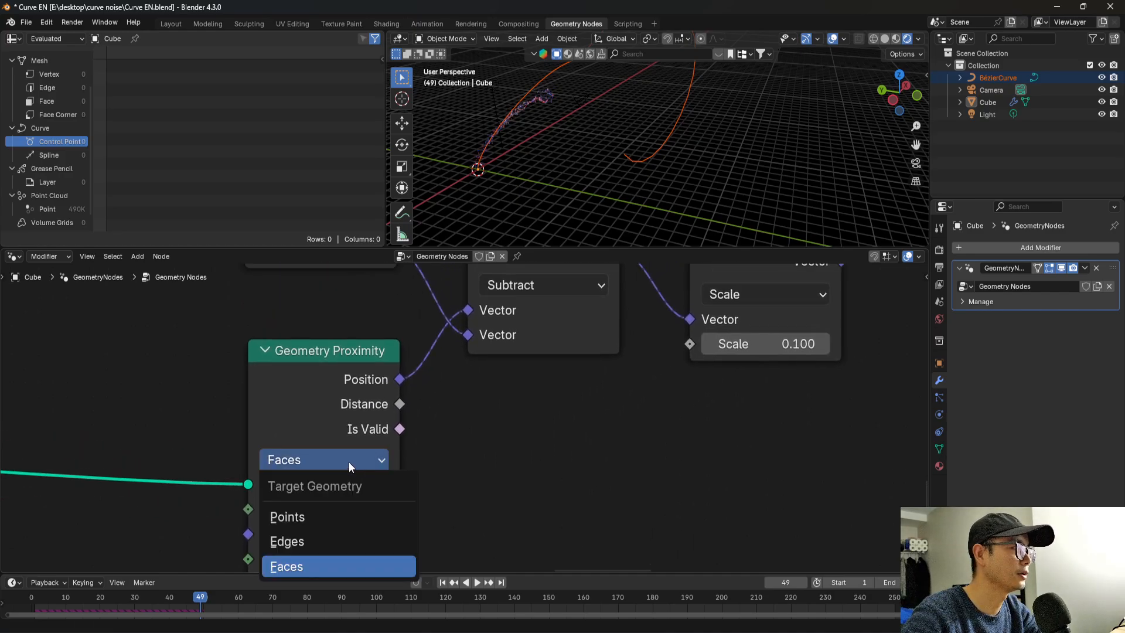
pyautogui.click(320, 516)
pyautogui.scroll(-3, 328, 516)
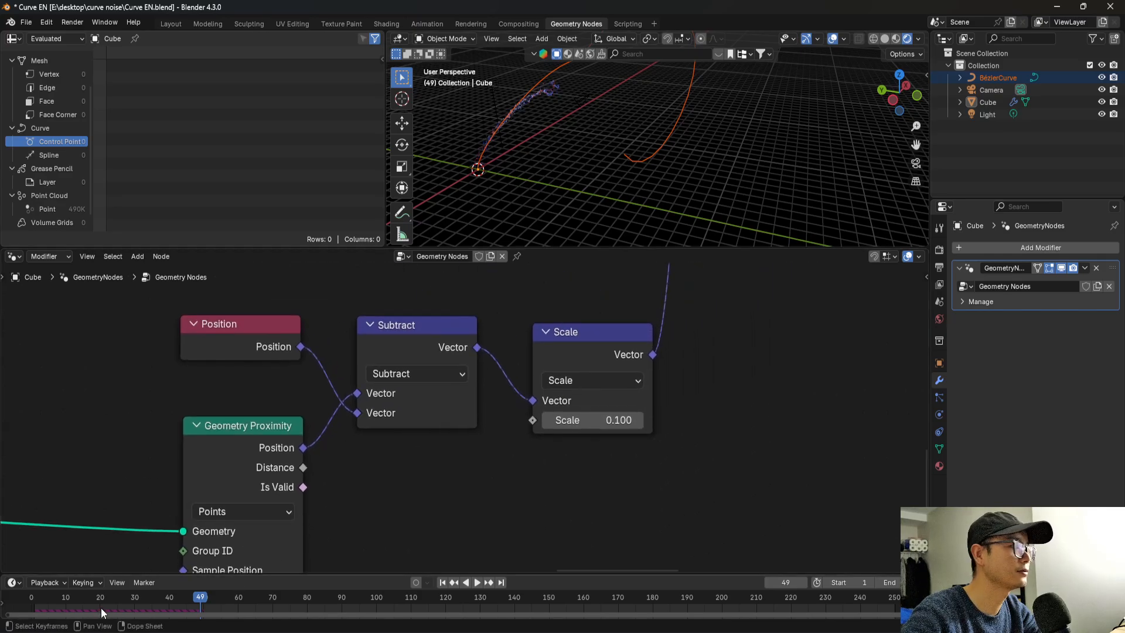
# Replay the simulation and examine from another angle how closely the particles follow the curve.
pyautogui.press('space')
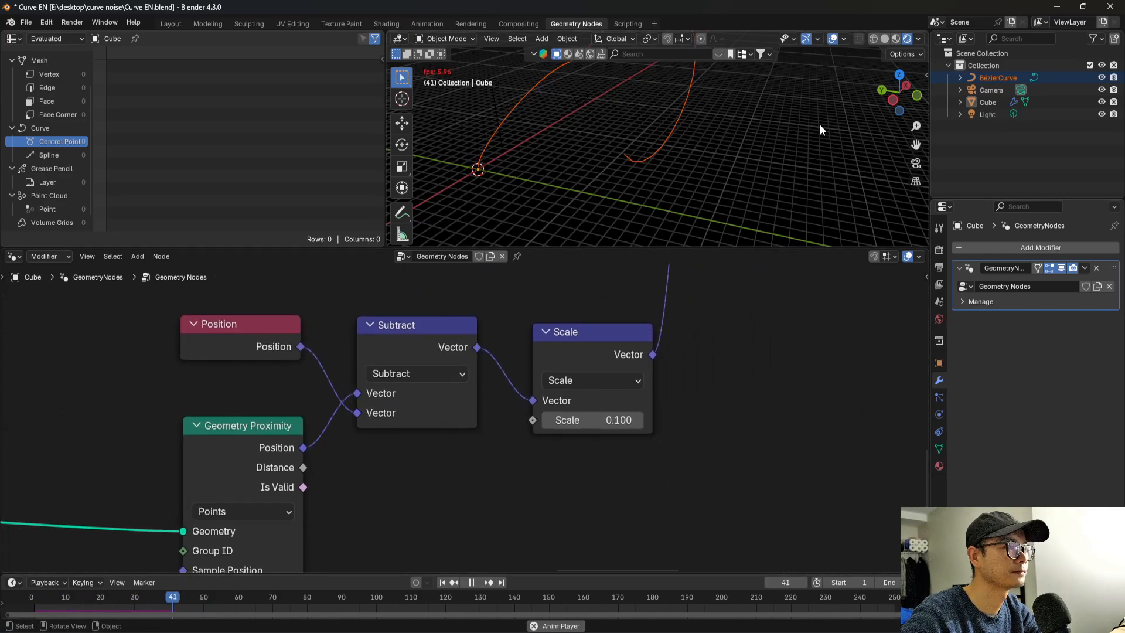
pyautogui.press('space')
pyautogui.moveTo(821, 124); pyautogui.dragTo(687, 187, button='middle')
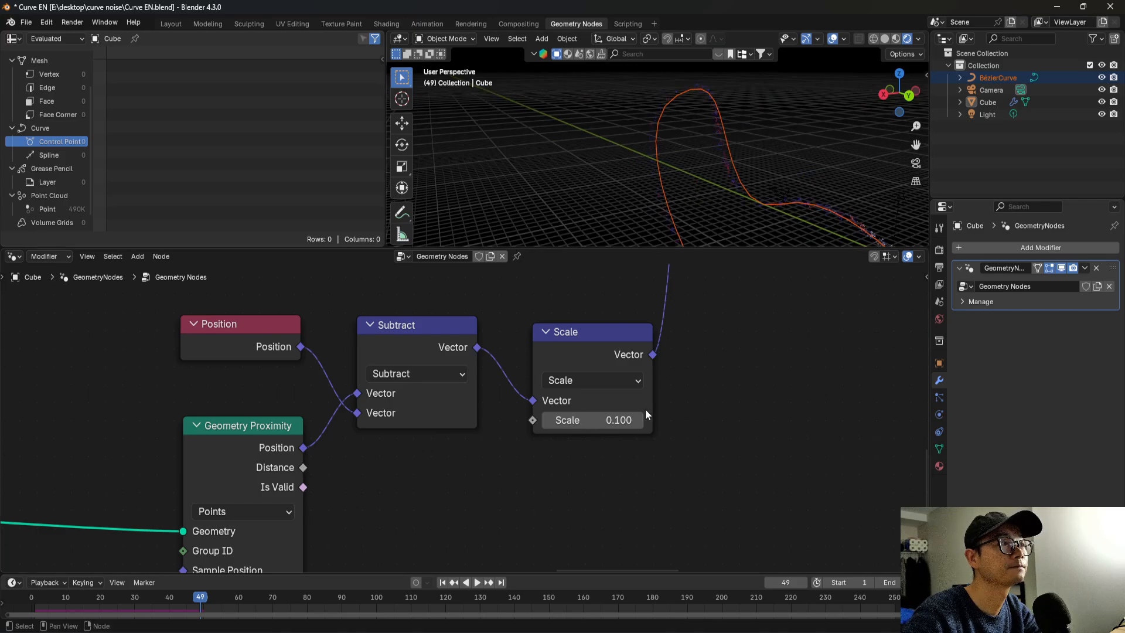
# Enclose the Position, Geometry Proximity, Subtract and Scale nodes in a frame labelled "control the spread" and save the file.
pyautogui.scroll(-1, 511, 434)
pyautogui.scroll(-1, 645, 435)
pyautogui.scroll(-1, 457, 399)
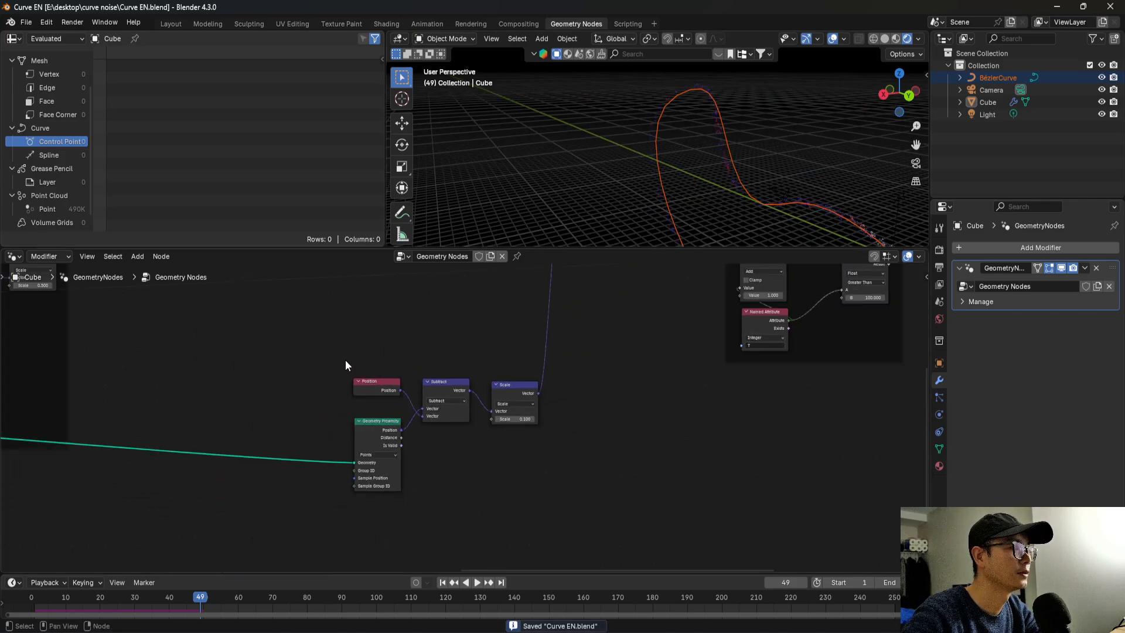
pyautogui.moveTo(338, 358); pyautogui.dragTo(590, 535)
pyautogui.scroll(1, 429, 391)
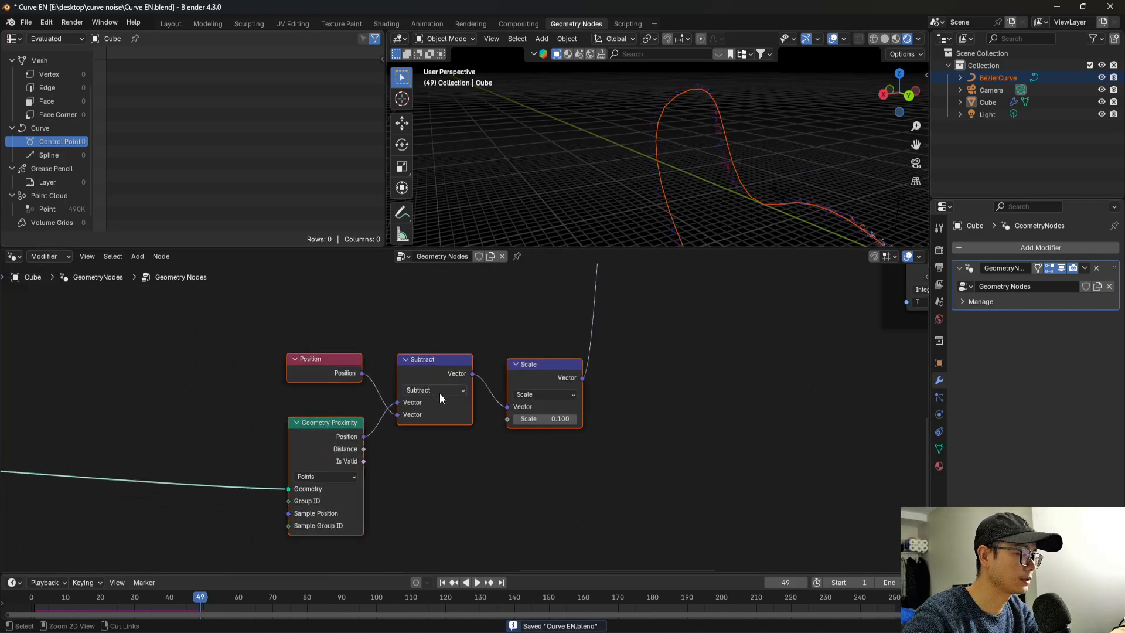
pyautogui.hotkey('ctrl', 'j')
pyautogui.scroll(2, 440, 392)
pyautogui.rightClick(440, 333)
pyautogui.click(449, 318)
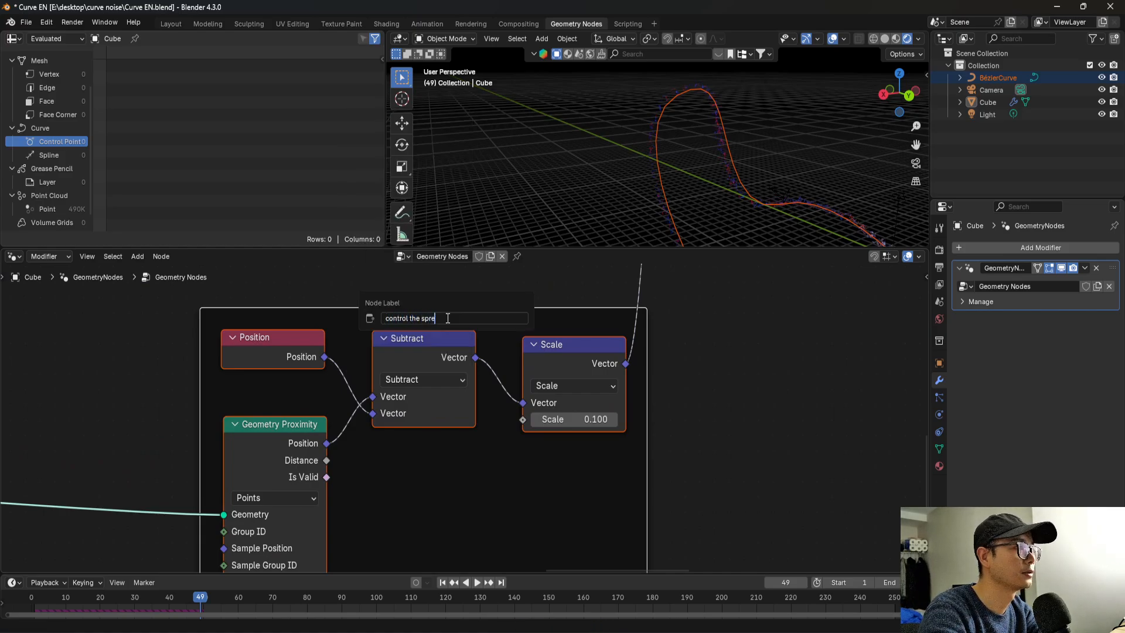
pyautogui.press('Return')
pyautogui.scroll(-4, 555, 340)
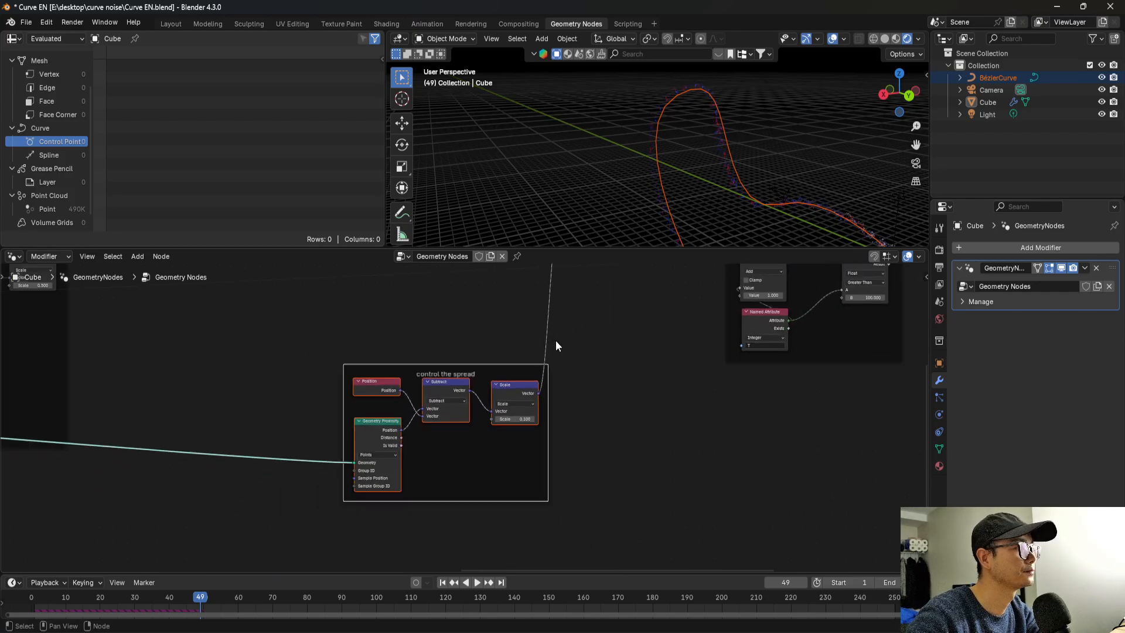
pyautogui.press('Home')
pyautogui.hotkey('ctrl', 's')
# Set the first value of the Multiply node driving the point density to 1000.
pyautogui.moveTo(368, 385); pyautogui.dragTo(666, 400, button='middle')
pyautogui.moveTo(337, 375); pyautogui.dragTo(443, 397, button='middle')
pyautogui.scroll(4, 481, 372)
pyautogui.scroll(4, 358, 384)
pyautogui.scroll(3, 443, 398)
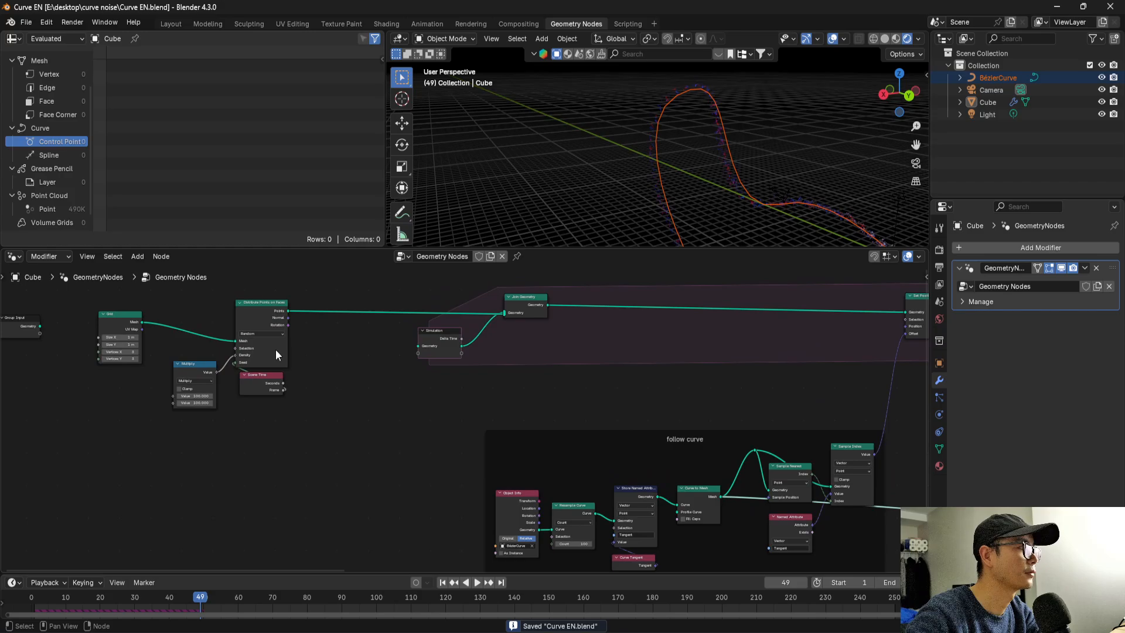
pyautogui.scroll(1, 276, 349)
pyautogui.doubleClick(151, 391)
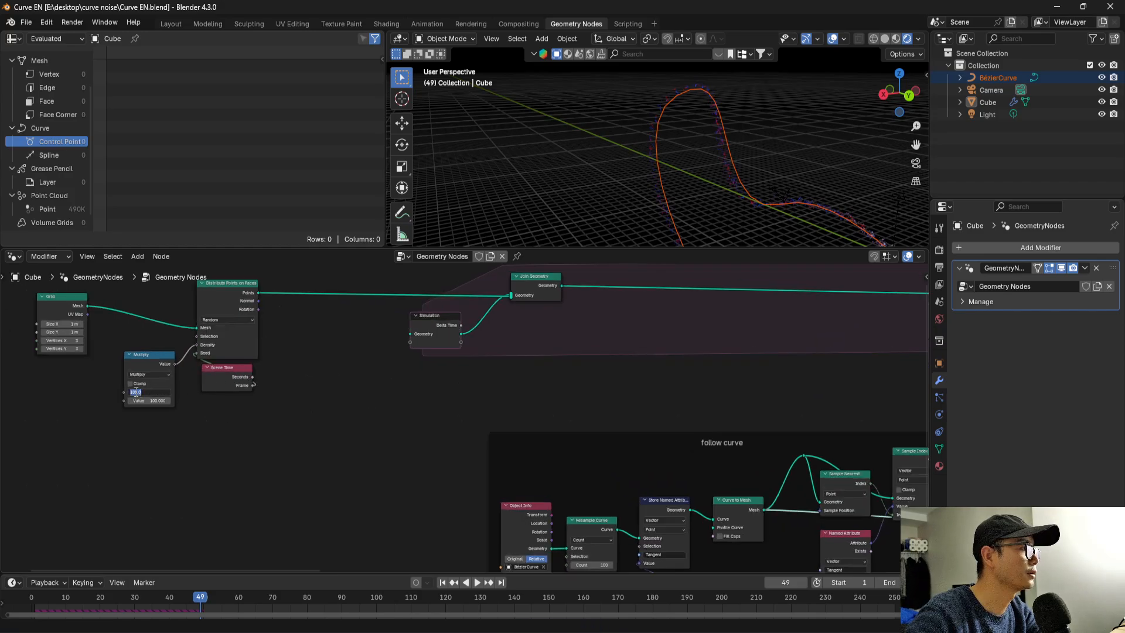
pyautogui.press('Return')
pyautogui.scroll(-4, 245, 380)
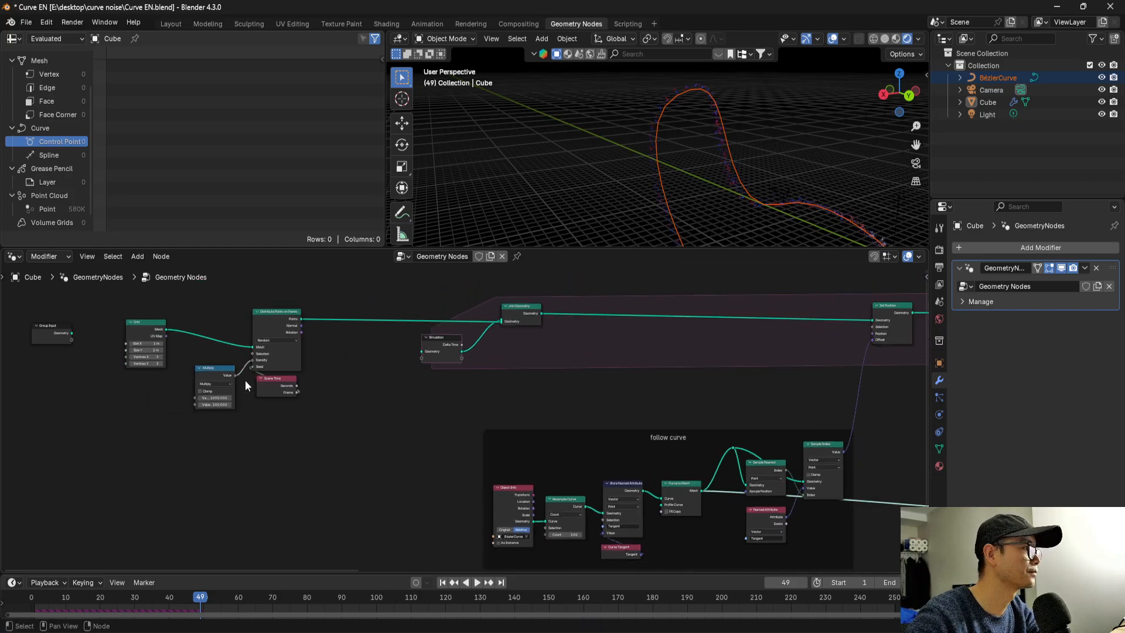
# Save the file and bake the animation with the Bake node, stopping the bake partway to view the particles.
pyautogui.moveTo(307, 415); pyautogui.dragTo(291, 473, button='middle')
pyautogui.scroll(2, 609, 414)
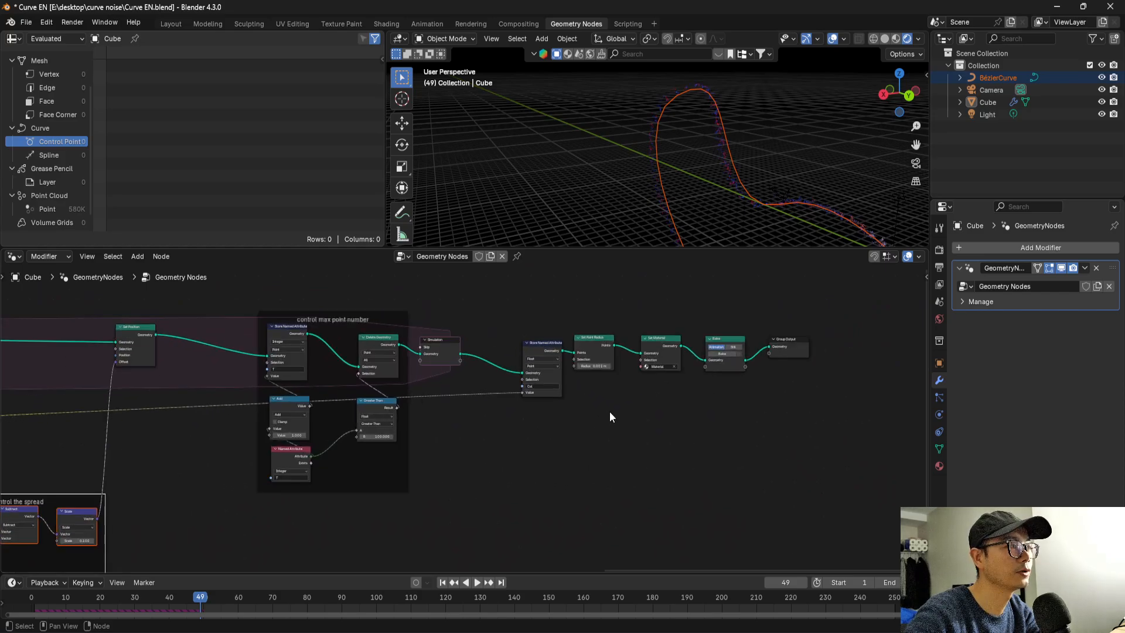
pyautogui.hotkey('ctrl', 's')
pyautogui.scroll(2, 572, 382)
pyautogui.moveTo(446, 408); pyautogui.dragTo(267, 438, button='middle')
pyautogui.scroll(3, 351, 423)
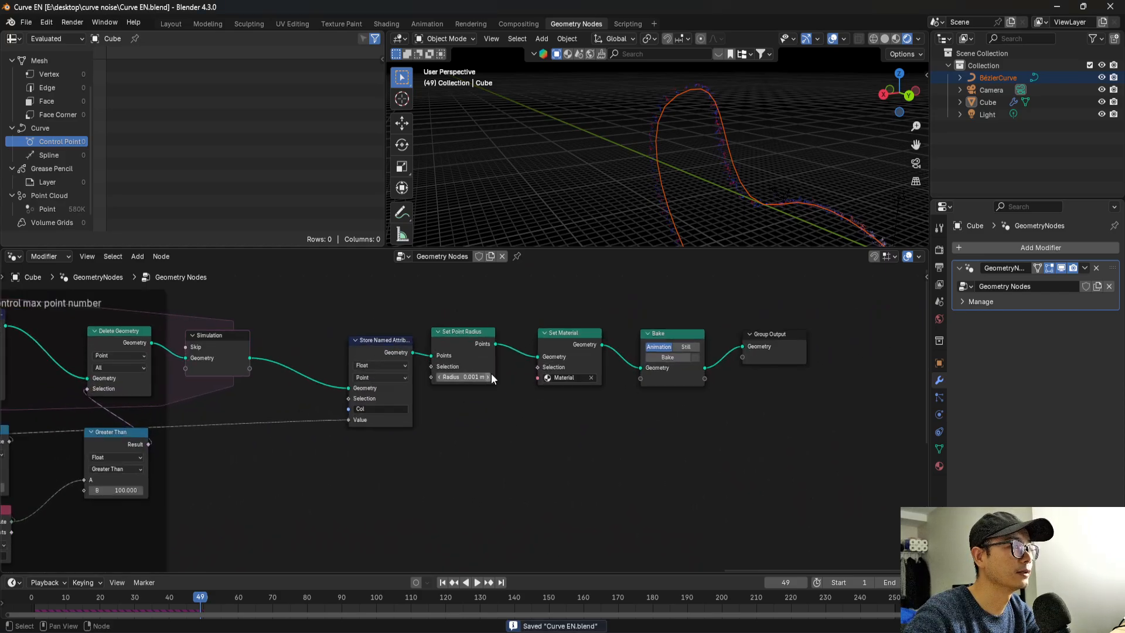
pyautogui.click(670, 357)
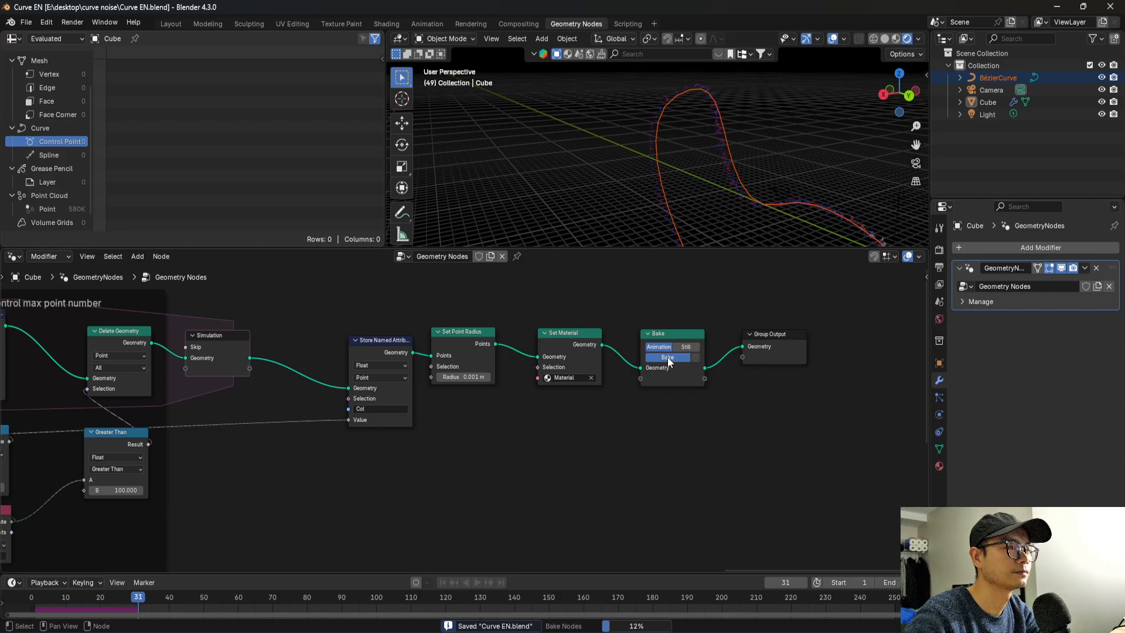
pyautogui.press('Escape')
pyautogui.moveTo(694, 191); pyautogui.dragTo(674, 220, button='middle')
# Insert a Join Geometry node between the Bake node and the Group Output, placed above the main chain.
pyautogui.scroll(-6, 492, 385)
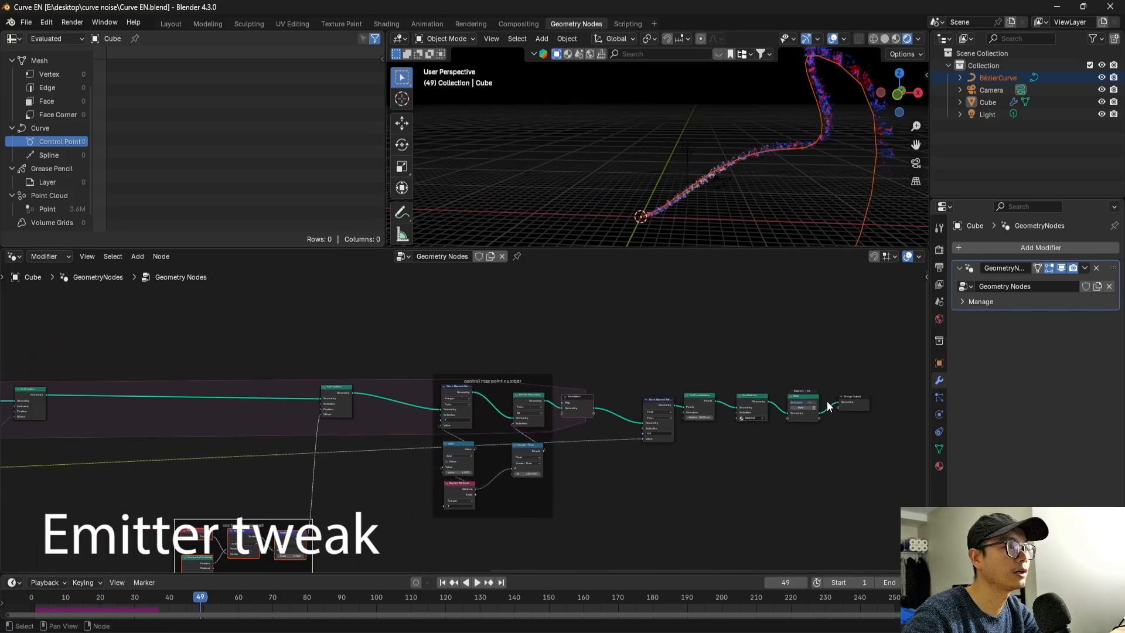
pyautogui.hotkey('shift', 'a')
pyautogui.moveTo(843, 339)
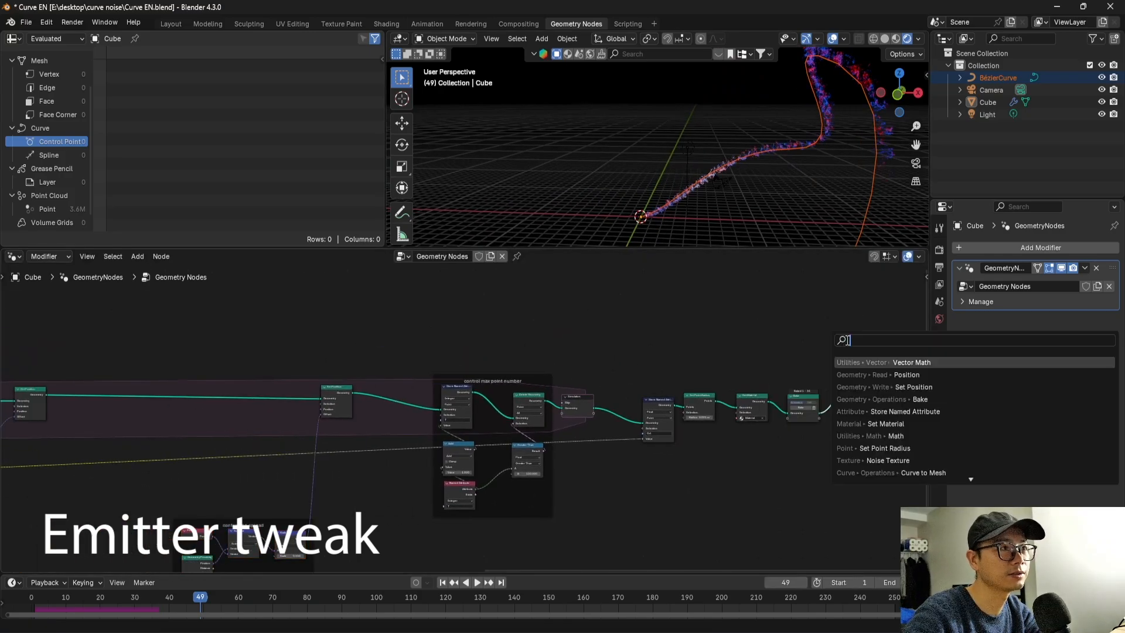
pyautogui.write('Join')
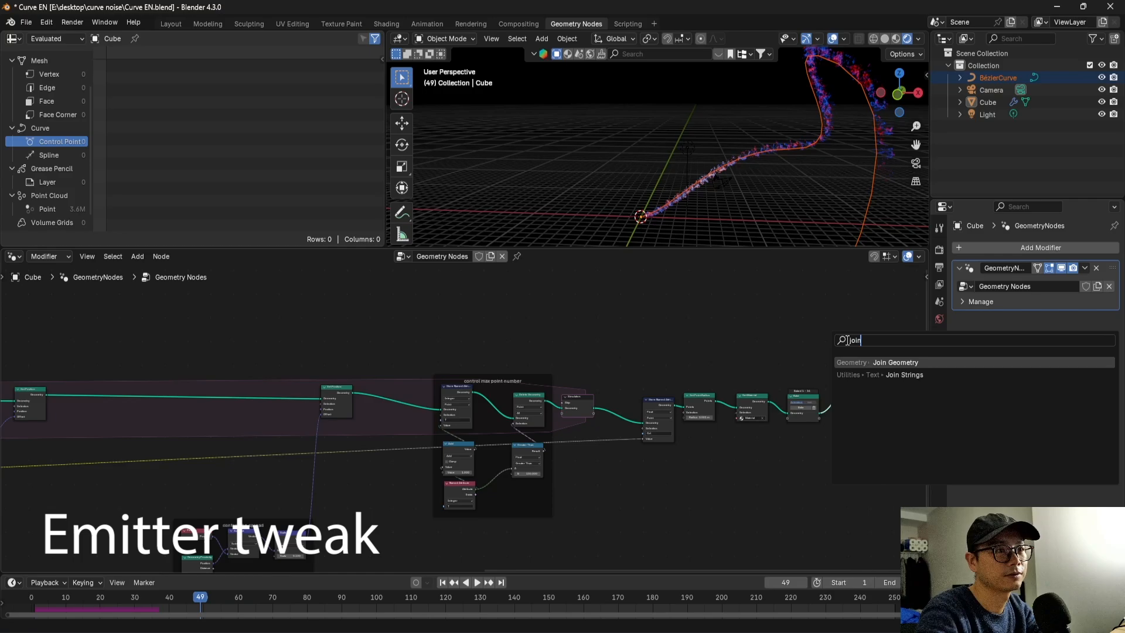
pyautogui.click(883, 359)
pyautogui.click(857, 384)
pyautogui.moveTo(857, 383); pyautogui.dragTo(858, 350)
pyautogui.moveTo(859, 351); pyautogui.dragTo(852, 333)
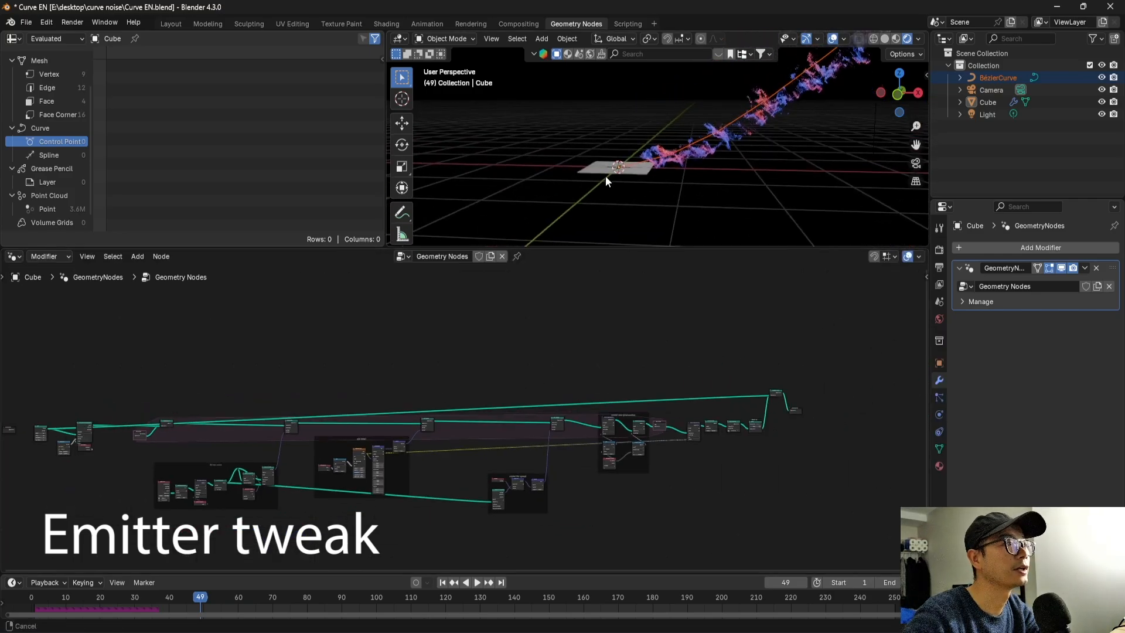
# Feed the Grid node's mesh into the new Join Geometry node and move the Grid above the Distribute Points on Faces node.
pyautogui.moveTo(606, 176); pyautogui.dragTo(724, 241, button='middle')
pyautogui.scroll(-7, 557, 452)
pyautogui.scroll(3, 299, 445)
pyautogui.moveTo(316, 431); pyautogui.dragTo(552, 456, button='middle')
pyautogui.scroll(7, 437, 448)
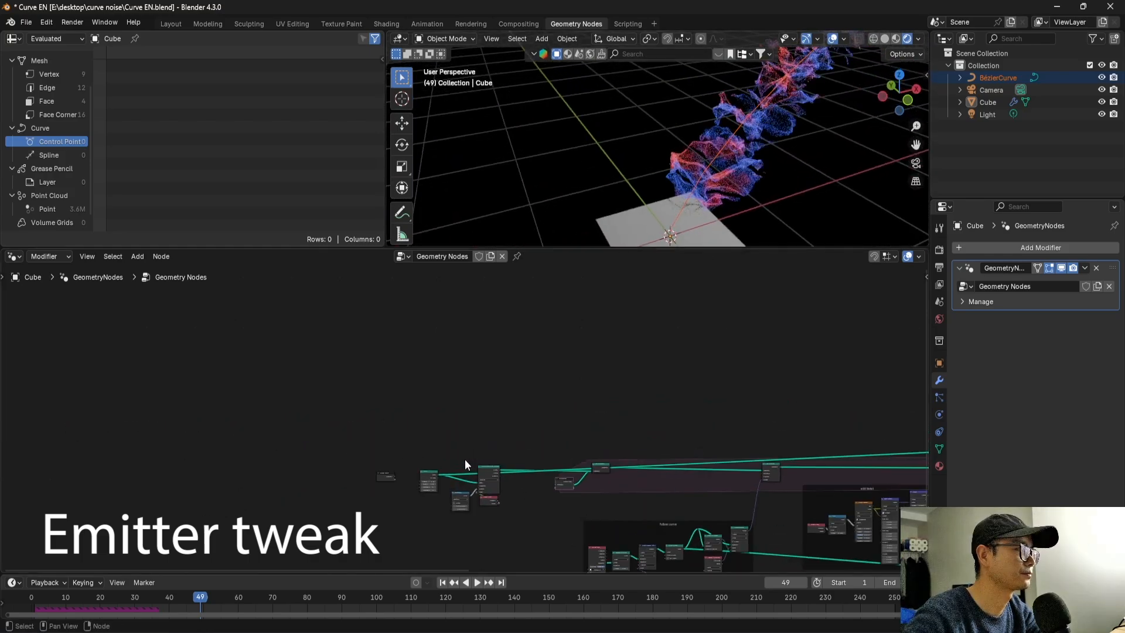
pyautogui.scroll(5, 422, 402)
pyautogui.moveTo(378, 417); pyautogui.dragTo(377, 329)
pyautogui.scroll(3, 407, 342)
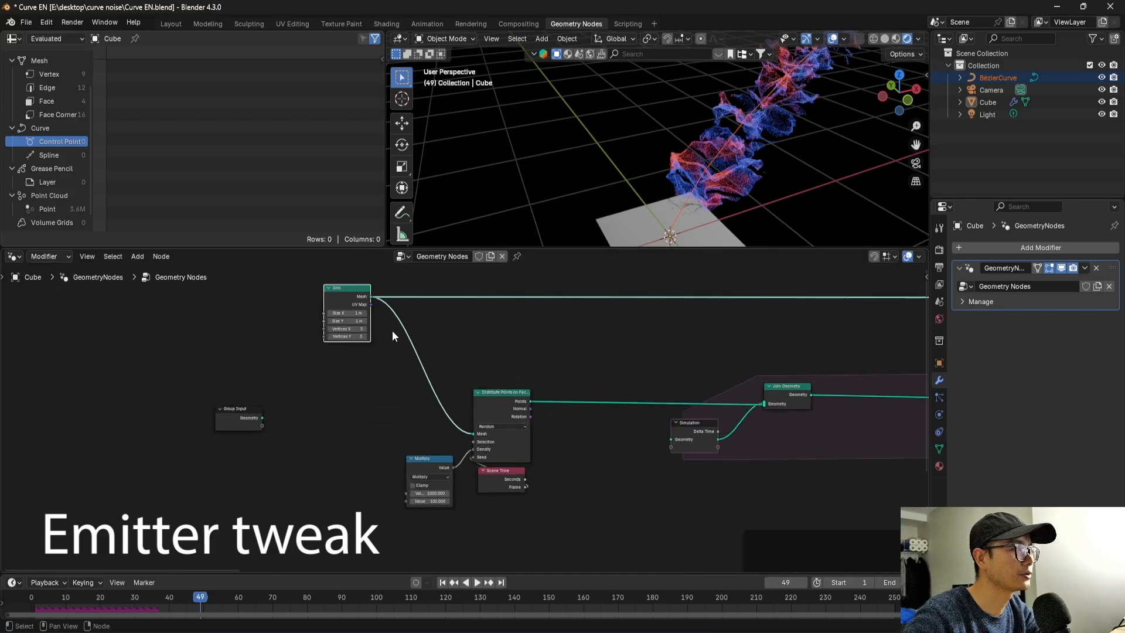
pyautogui.scroll(-5, 392, 334)
pyautogui.scroll(3, 595, 372)
pyautogui.scroll(-3, 678, 143)
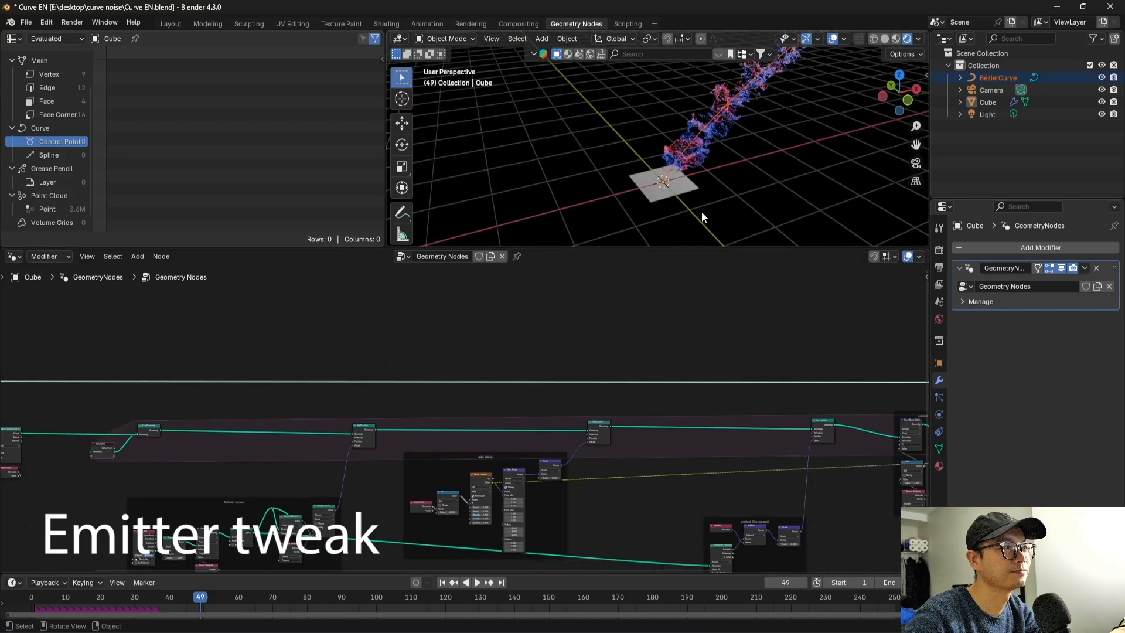
# Insert a Transform Geometry node between the Grid's mesh output and the Distribute Points on Faces node.
pyautogui.moveTo(702, 212); pyautogui.dragTo(557, 232, button='middle')
pyautogui.scroll(-2, 557, 393)
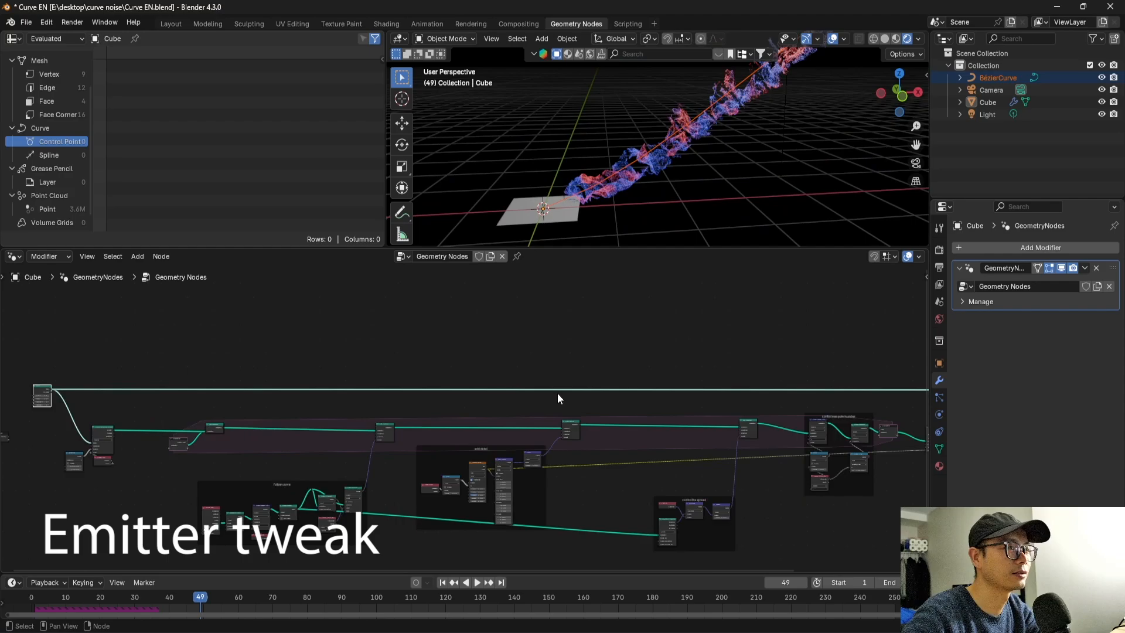
pyautogui.scroll(-1, 557, 398)
pyautogui.scroll(1, 457, 419)
pyautogui.moveTo(458, 418); pyautogui.dragTo(756, 421, button='middle')
pyautogui.scroll(1, 398, 403)
pyautogui.scroll(2, 422, 409)
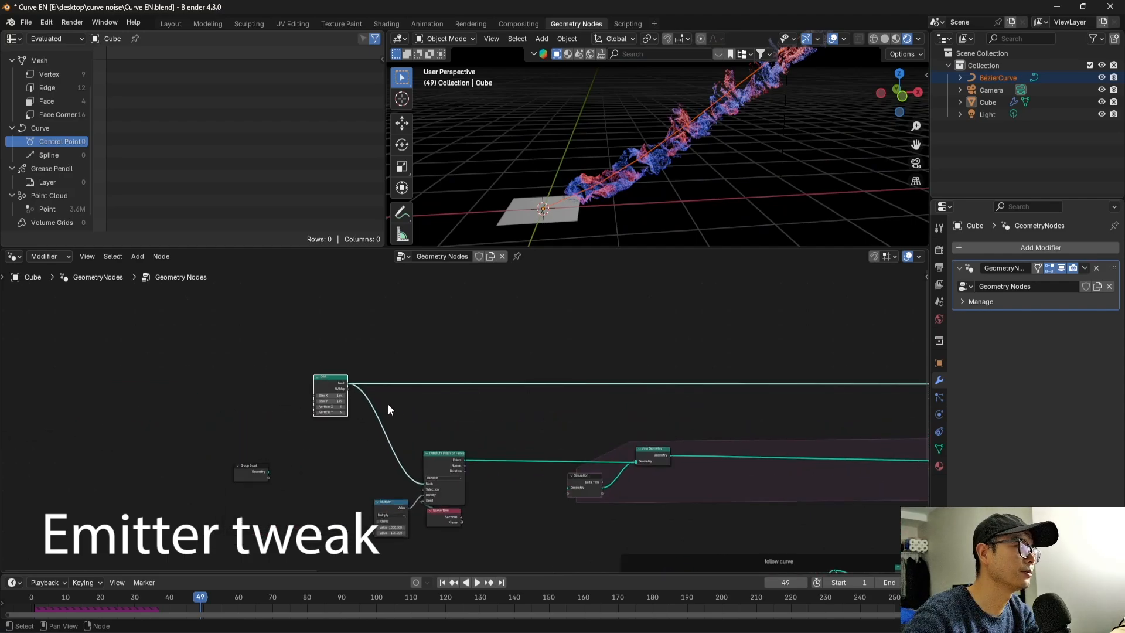
pyautogui.hotkey('shift', 'a')
pyautogui.write('tra')
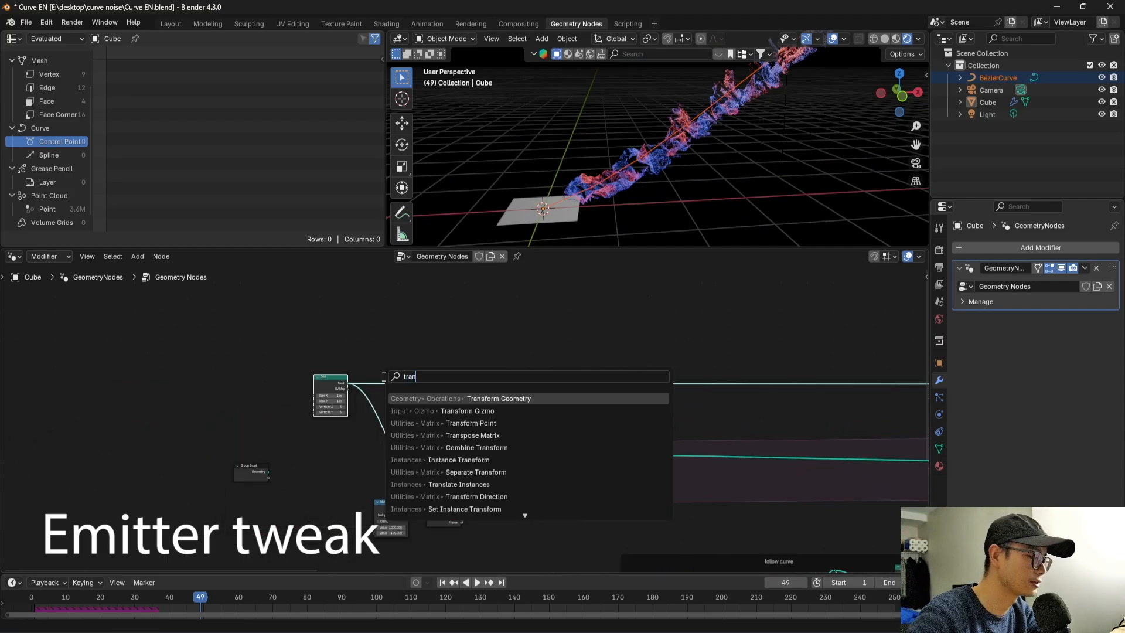
pyautogui.write('n')
pyautogui.click(505, 398)
pyautogui.click(410, 431)
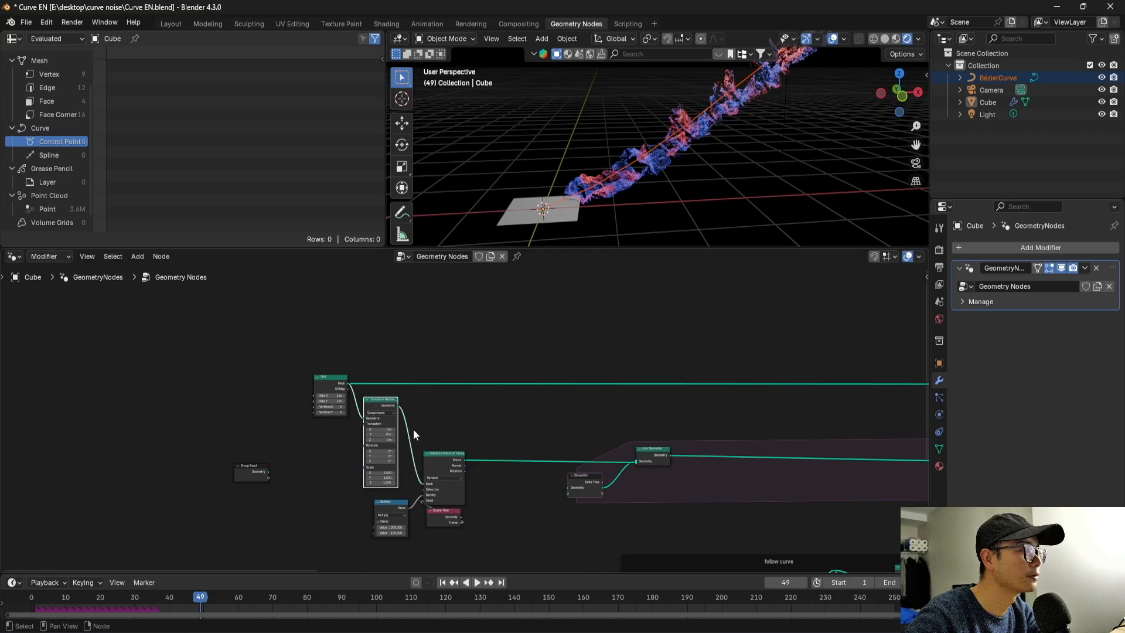
pyautogui.scroll(3, 410, 431)
pyautogui.scroll(1, 389, 431)
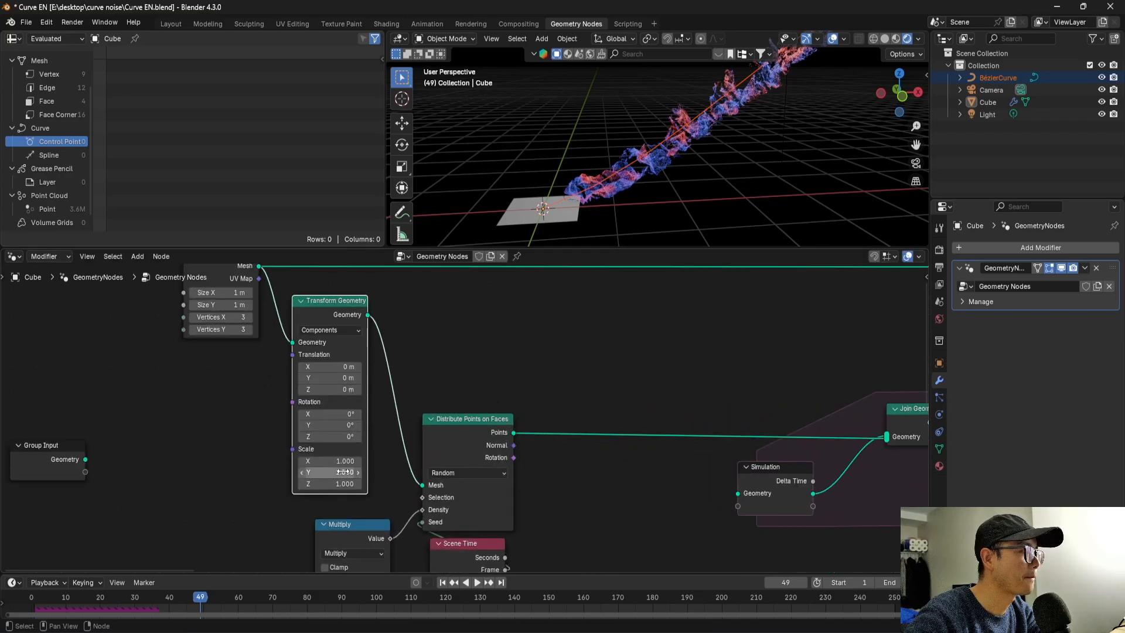
pyautogui.hotkey('shift', 'a')
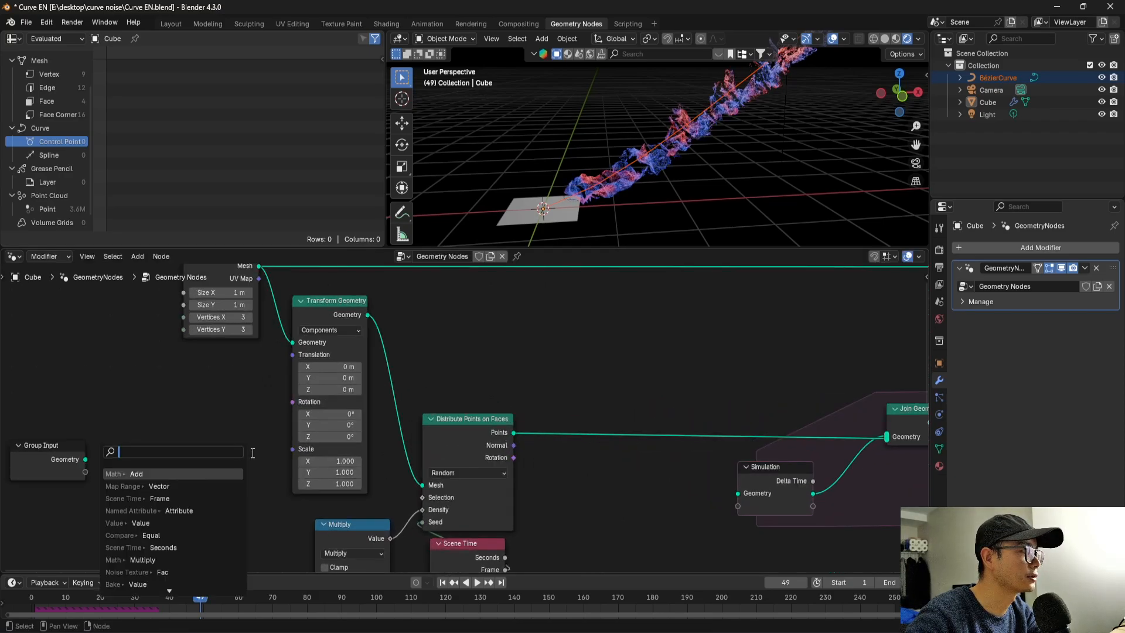
pyautogui.write('val')
pyautogui.press('Return')
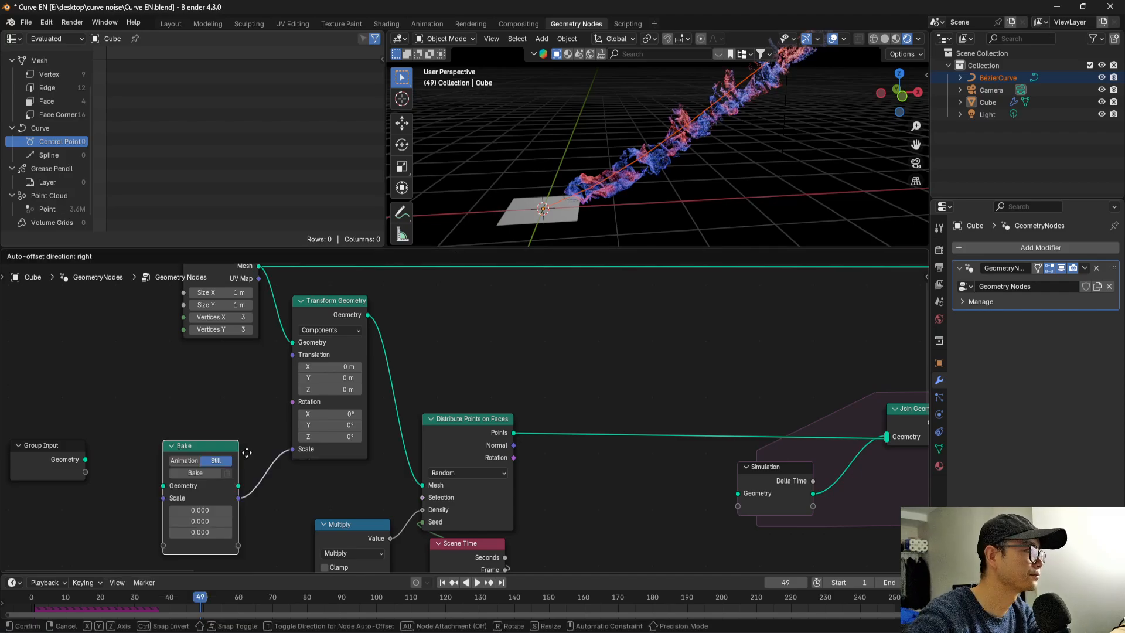
pyautogui.click(266, 441)
pyautogui.press('x')
# Add a Value node set to 5 feeding the Scale input of the Transform Geometry node.
pyautogui.hotkey('shift', 'a')
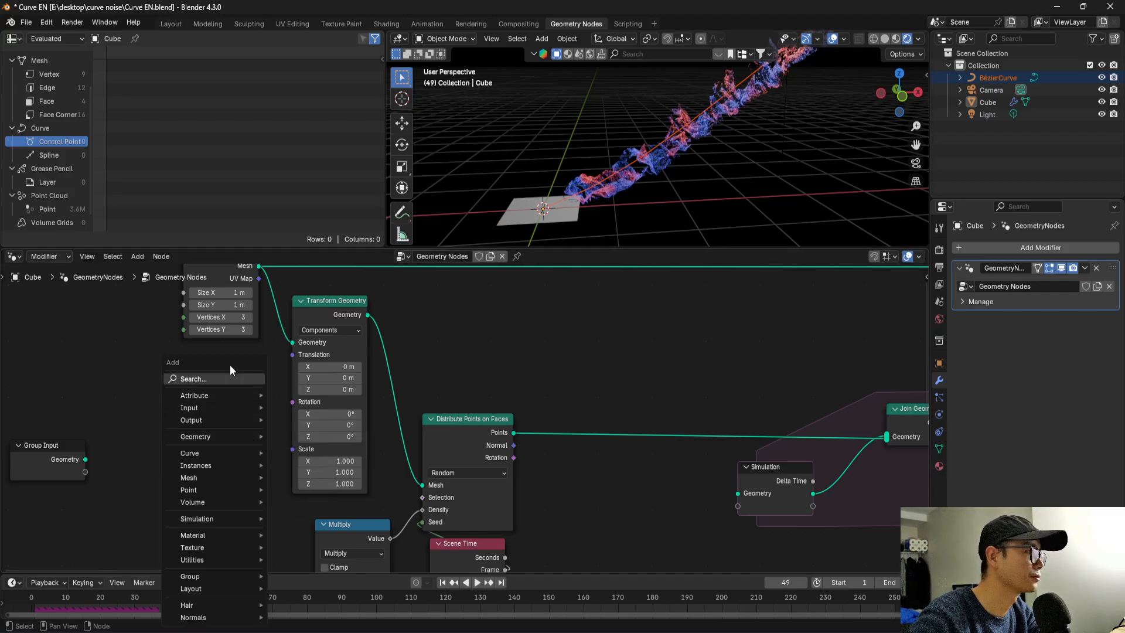
pyautogui.write('value')
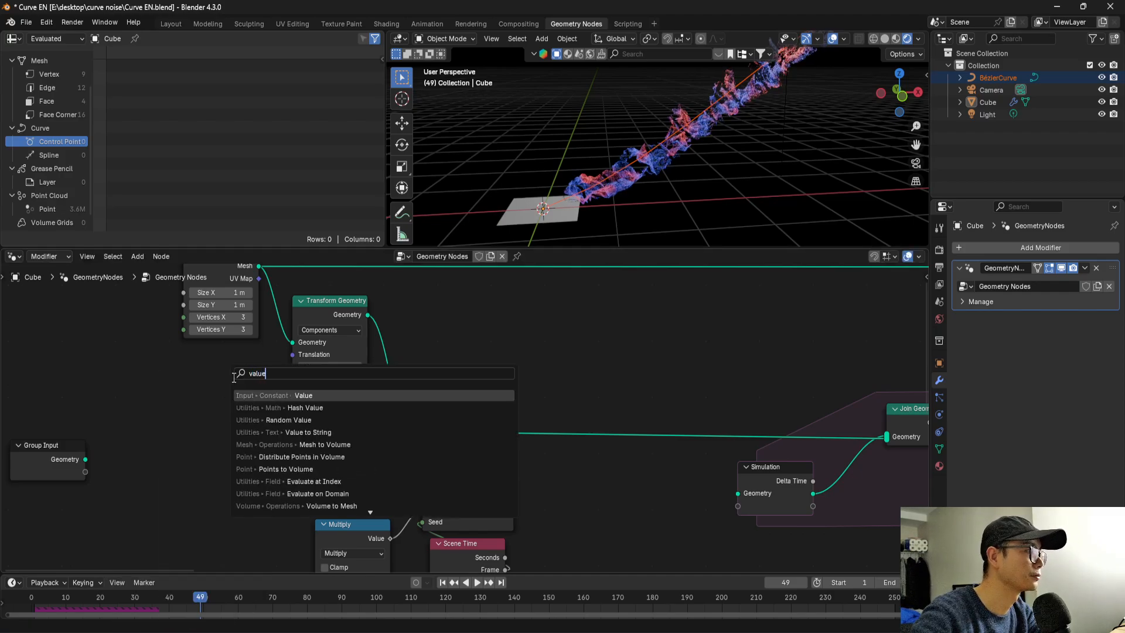
pyautogui.press('Return')
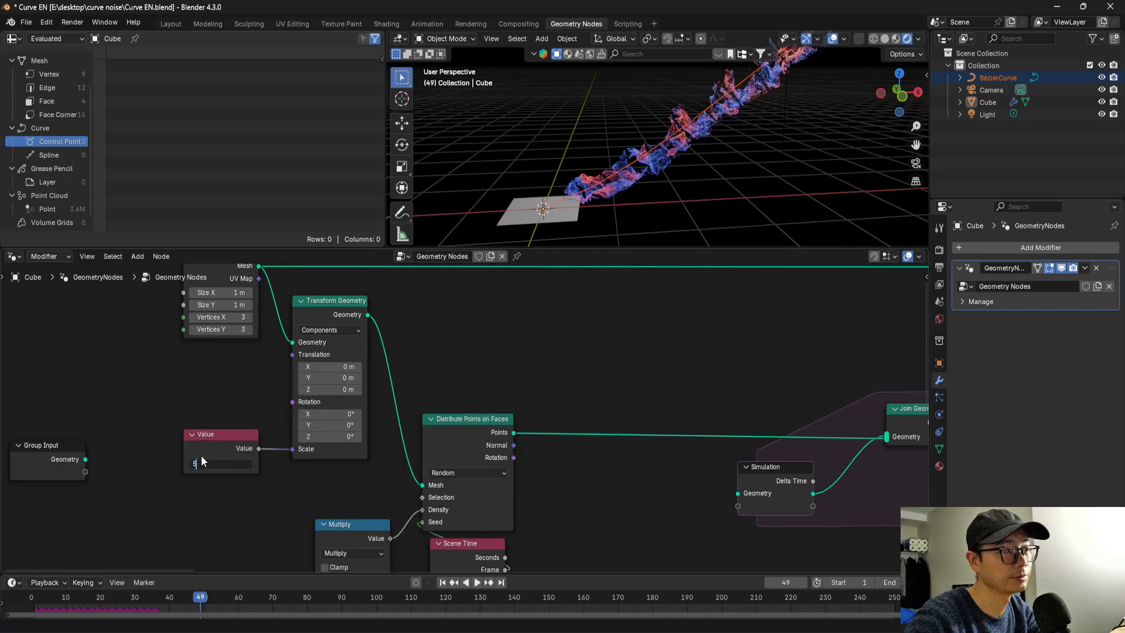
pyautogui.press('Return')
# Add a reroute point on the upper link to Join Geometry and feed it from the Transform Geometry output instead of the Grid.
pyautogui.scroll(-3, 275, 417)
pyautogui.scroll(-1, 232, 411)
pyautogui.moveTo(229, 411); pyautogui.dragTo(106, 420, button='middle')
pyautogui.scroll(-7, 117, 420)
pyautogui.moveTo(370, 403); pyautogui.dragTo(138, 402, button='middle')
pyautogui.scroll(-3, 143, 403)
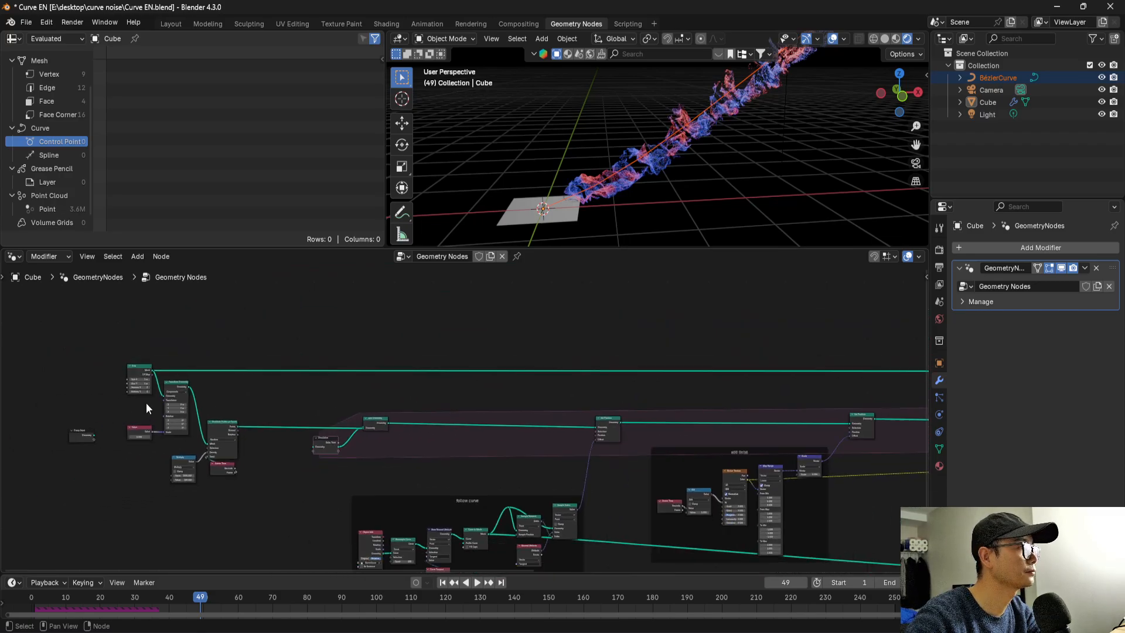
pyautogui.scroll(-1, 176, 401)
pyautogui.scroll(4, 187, 395)
pyautogui.keyDown('shift'); pyautogui.moveTo(262, 402); pyautogui.dragTo(391, 422, button='middle'); pyautogui.keyUp('shift')
pyautogui.scroll(3, 392, 422)
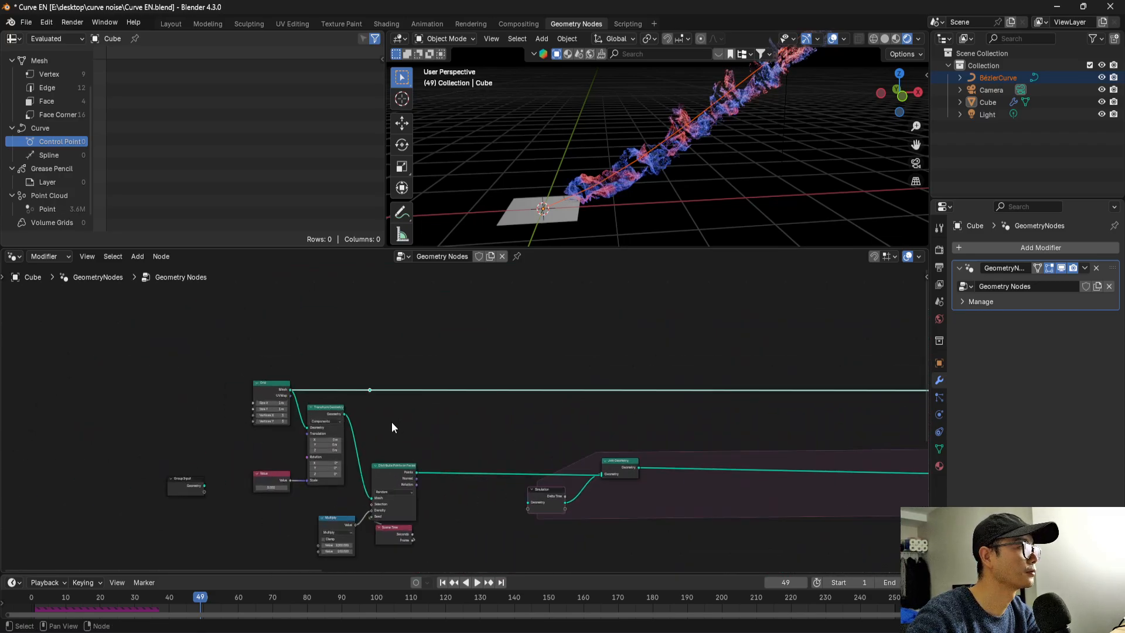
pyautogui.moveTo(344, 414); pyautogui.dragTo(369, 391)
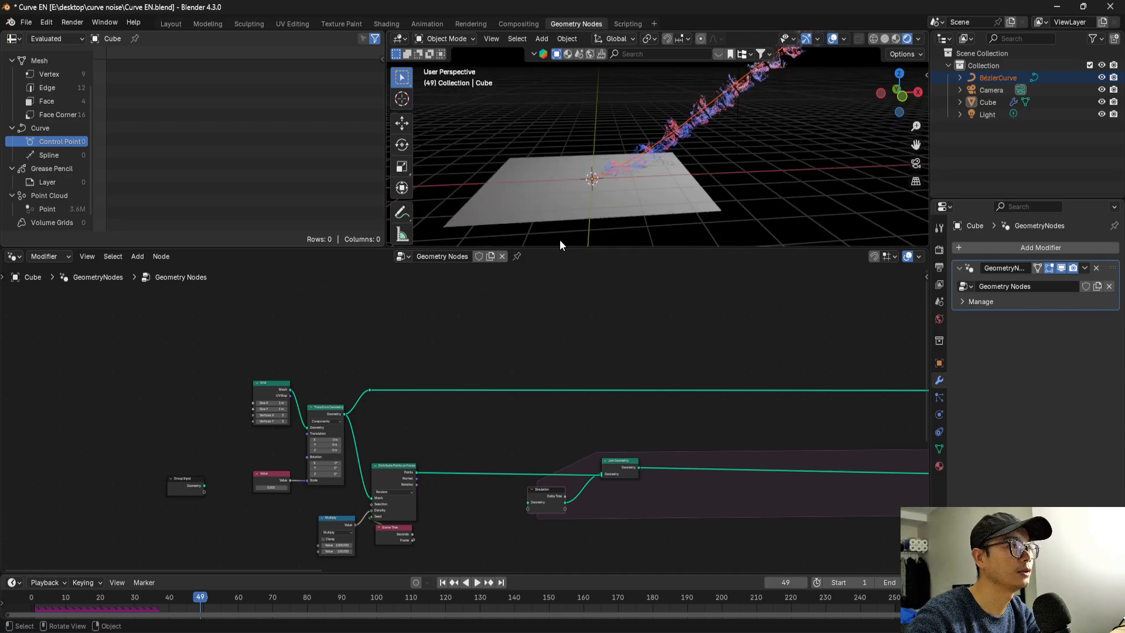
# Set the first value of the Multiply node driving the point density to 100 and save the file.
pyautogui.scroll(1, 392, 460)
pyautogui.moveTo(392, 459); pyautogui.dragTo(514, 373, button='middle')
pyautogui.scroll(5, 431, 432)
pyautogui.moveTo(414, 506); pyautogui.dragTo(416, 460, button='middle')
pyautogui.scroll(3, 416, 461)
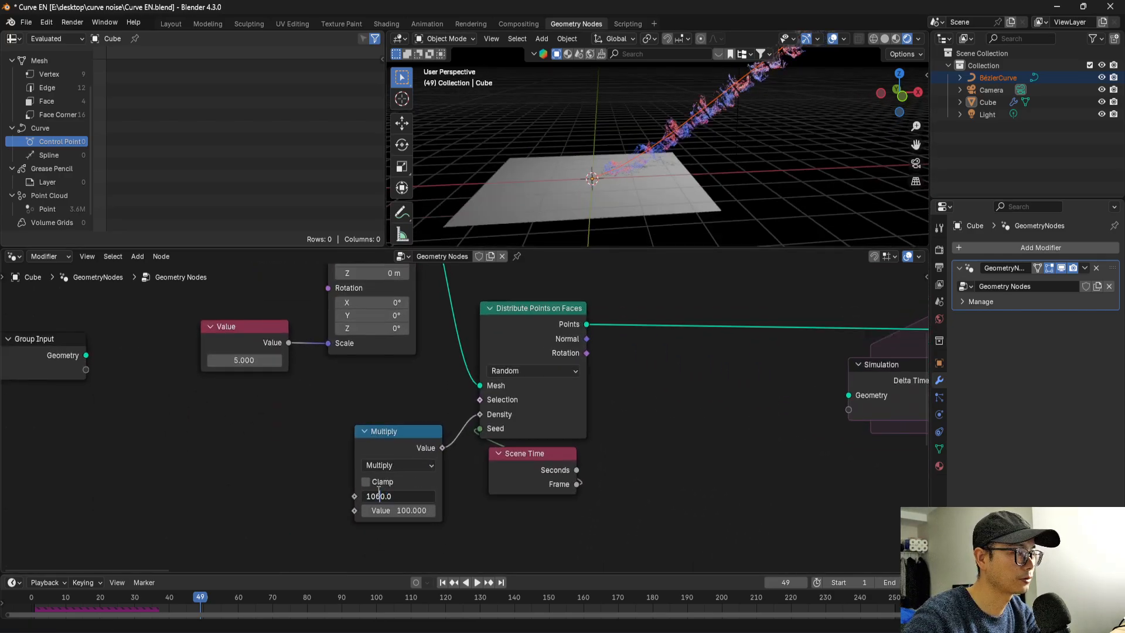
pyautogui.write('à')
pyautogui.press('Return')
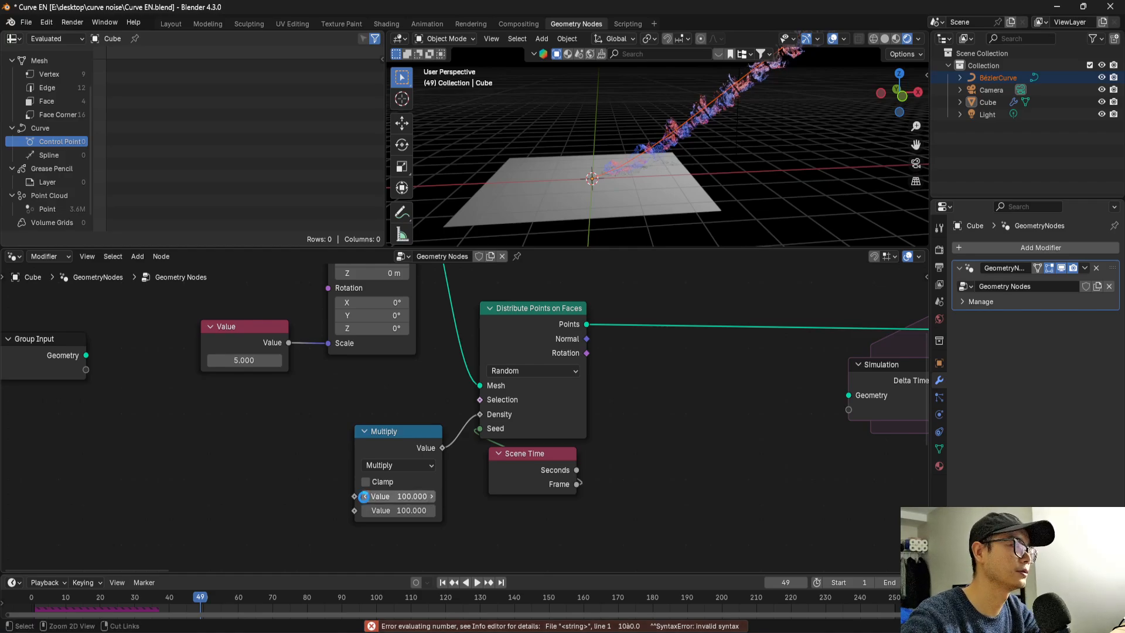
pyautogui.hotkey('ctrl', 's')
# Save the file, play the animation briefly, and delete the existing baked data from the Bake node.
pyautogui.scroll(-8, 371, 487)
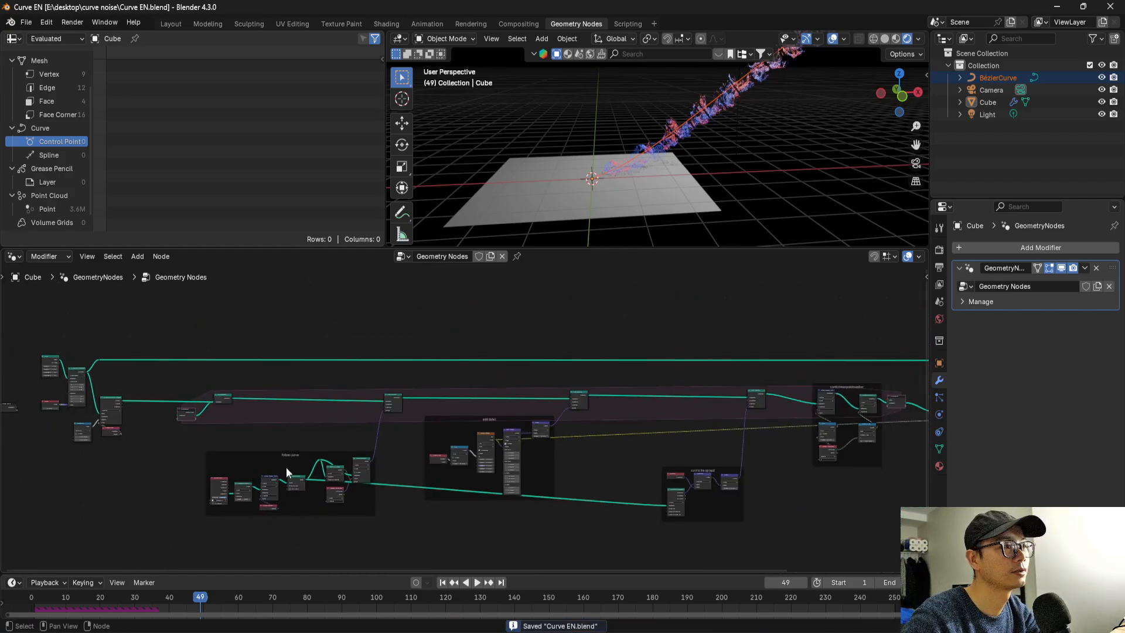
pyautogui.scroll(-3, 407, 480)
pyautogui.moveTo(408, 481); pyautogui.dragTo(216, 469, button='middle')
pyautogui.scroll(2, 652, 411)
pyautogui.hotkey('ctrl', 's')
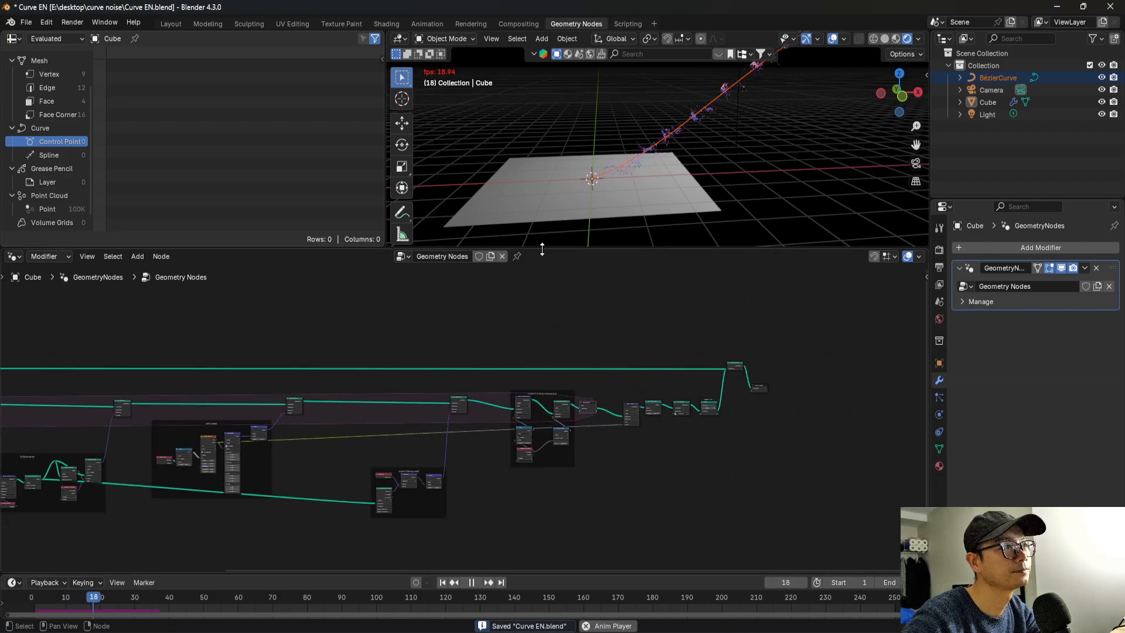
pyautogui.scroll(7, 723, 419)
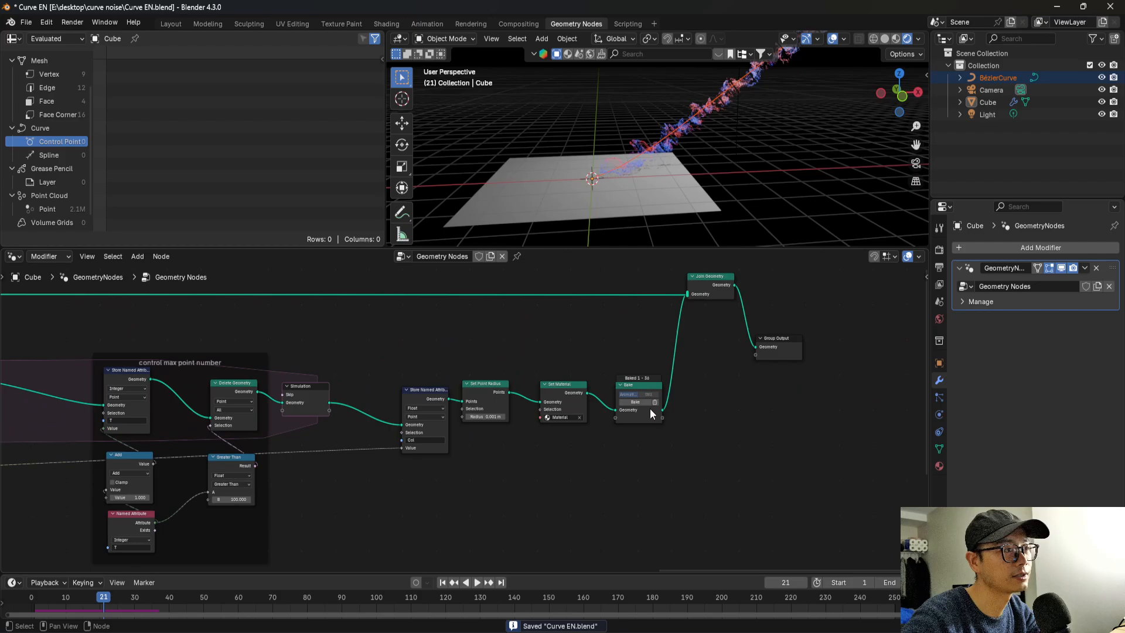
pyautogui.click(690, 400)
# Replay the simulation from the first frame in solid shading, pause at frame 15, and examine the particle spread in rendered shading.
pyautogui.scroll(-5, 691, 401)
pyautogui.click(35, 599)
pyautogui.press('space')
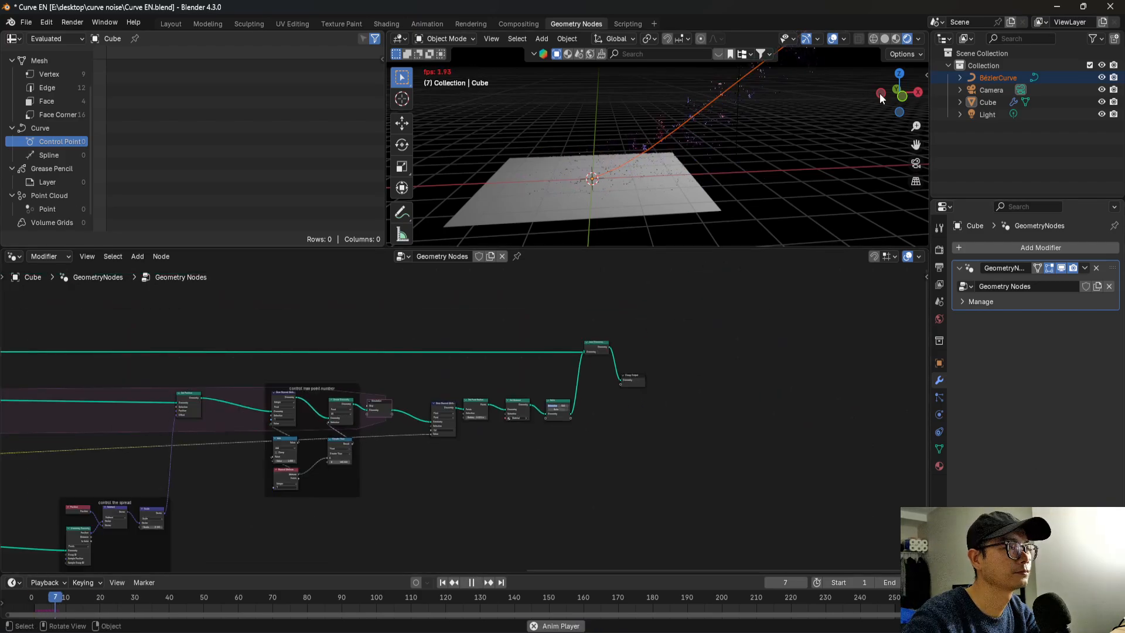
pyautogui.click(887, 38)
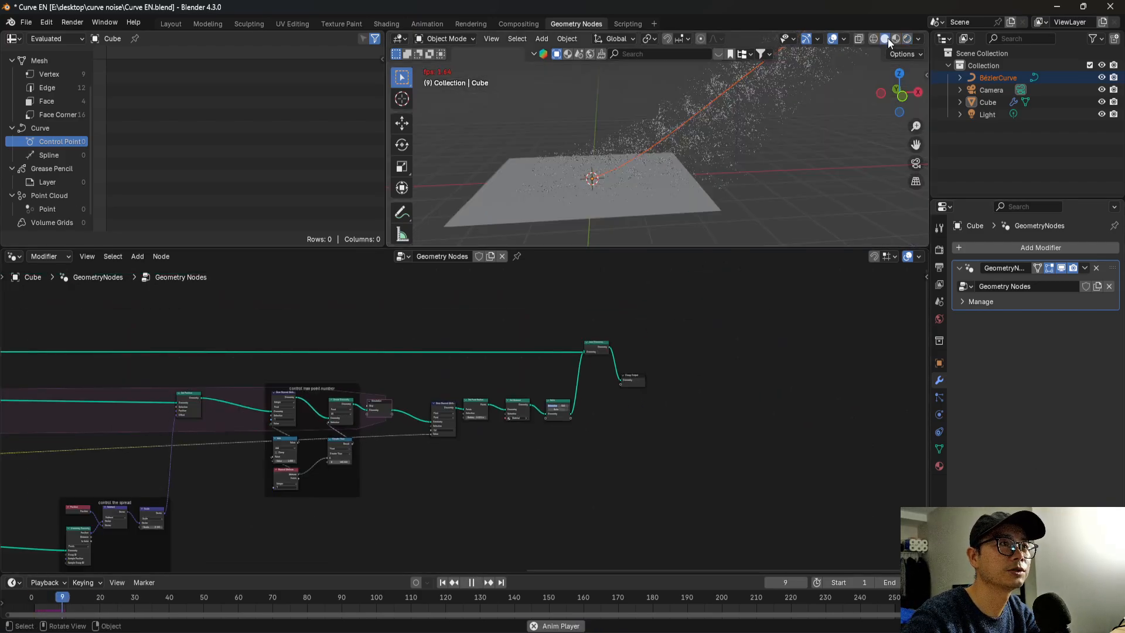
pyautogui.press('space')
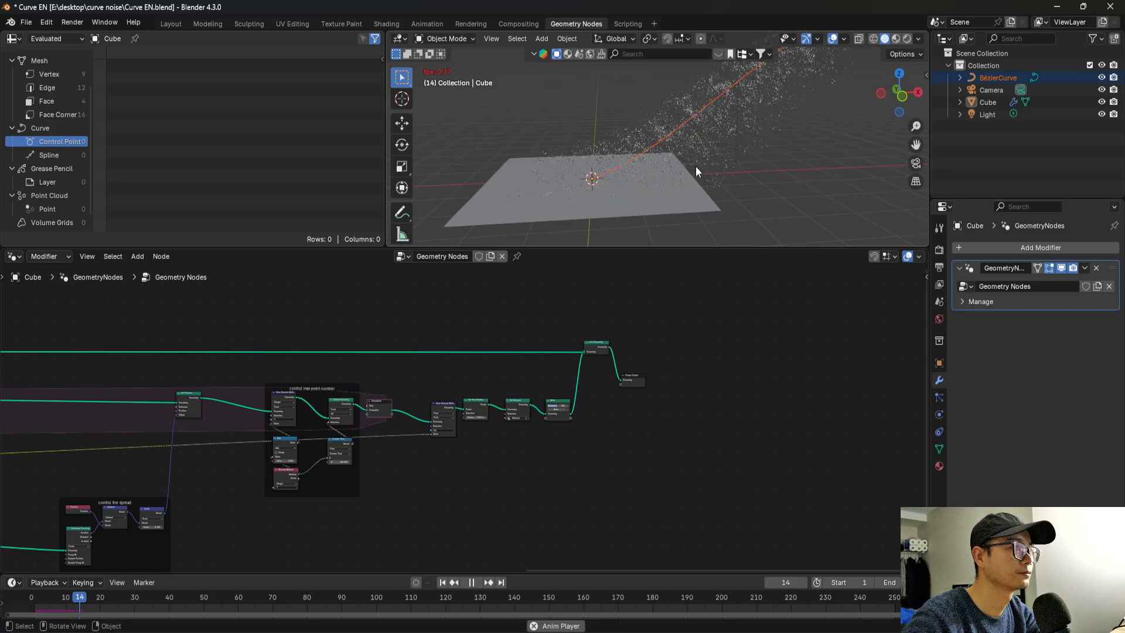
pyautogui.moveTo(695, 167); pyautogui.dragTo(828, 188, button='middle')
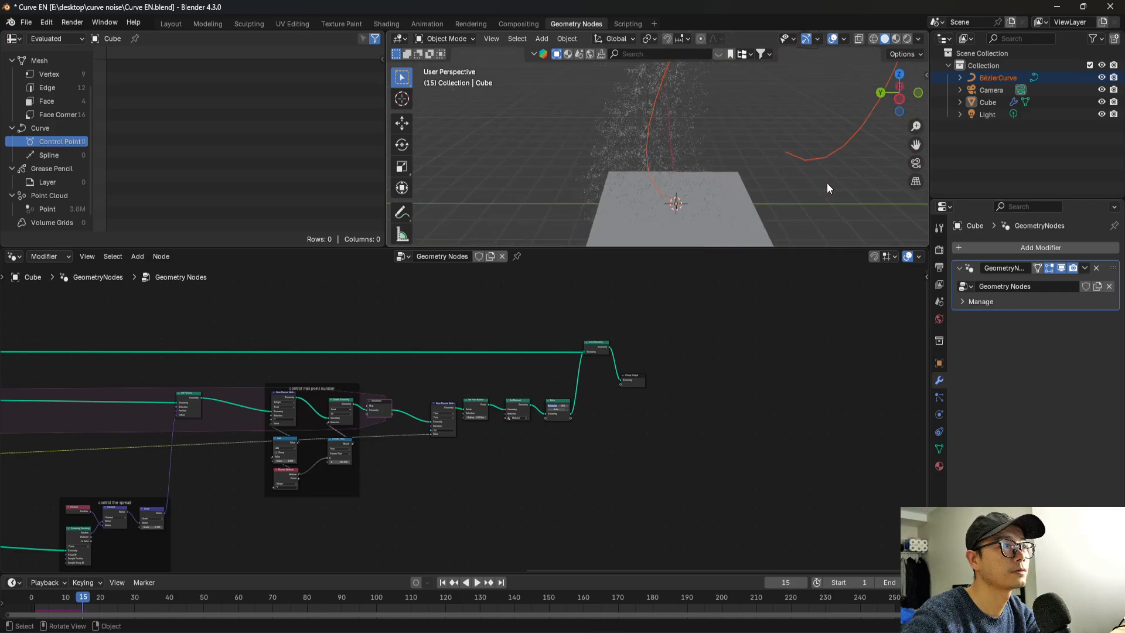
pyautogui.click(907, 39)
pyautogui.moveTo(744, 109)
pyautogui.mouseDown(button='middle')
pyautogui.moveTo(634, 181)
pyautogui.moveTo(719, 180)
pyautogui.moveTo(627, 185)
pyautogui.moveTo(612, 160)
pyautogui.moveTo(522, 166)
pyautogui.moveTo(509, 153)
pyautogui.moveTo(612, 152)
pyautogui.moveTo(624, 168)
pyautogui.moveTo(539, 159)
pyautogui.moveTo(566, 136)
pyautogui.moveTo(778, 85)
pyautogui.moveTo(733, 101)
pyautogui.moveTo(740, 94)
pyautogui.moveTo(779, 128)
pyautogui.mouseUp(button='middle')
# Set the scale factor of the Scale node in the "control the spread" frame to 0.03.
pyautogui.scroll(-1, 200, 466)
pyautogui.moveTo(199, 465); pyautogui.dragTo(582, 435, button='middle')
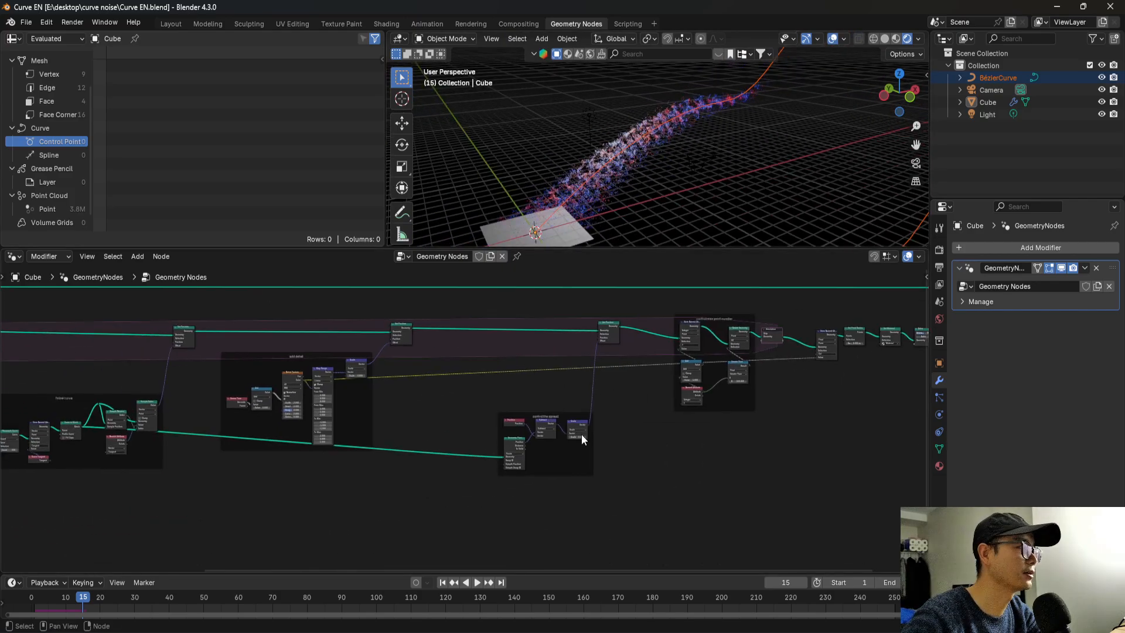
pyautogui.scroll(6, 582, 438)
pyautogui.click(567, 447)
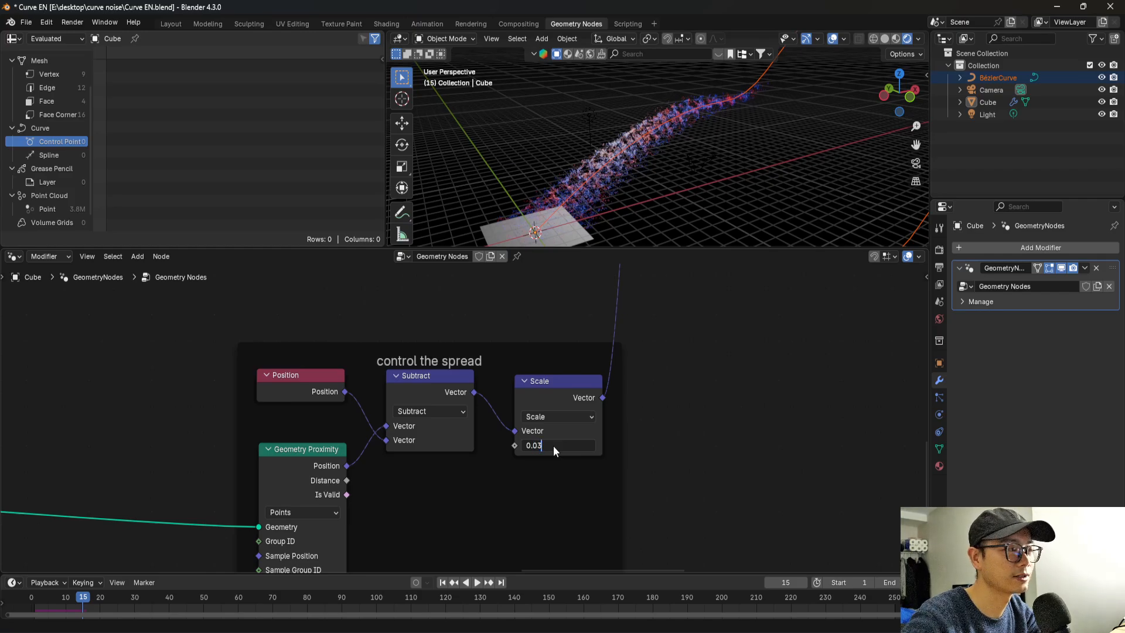
pyautogui.press('Return')
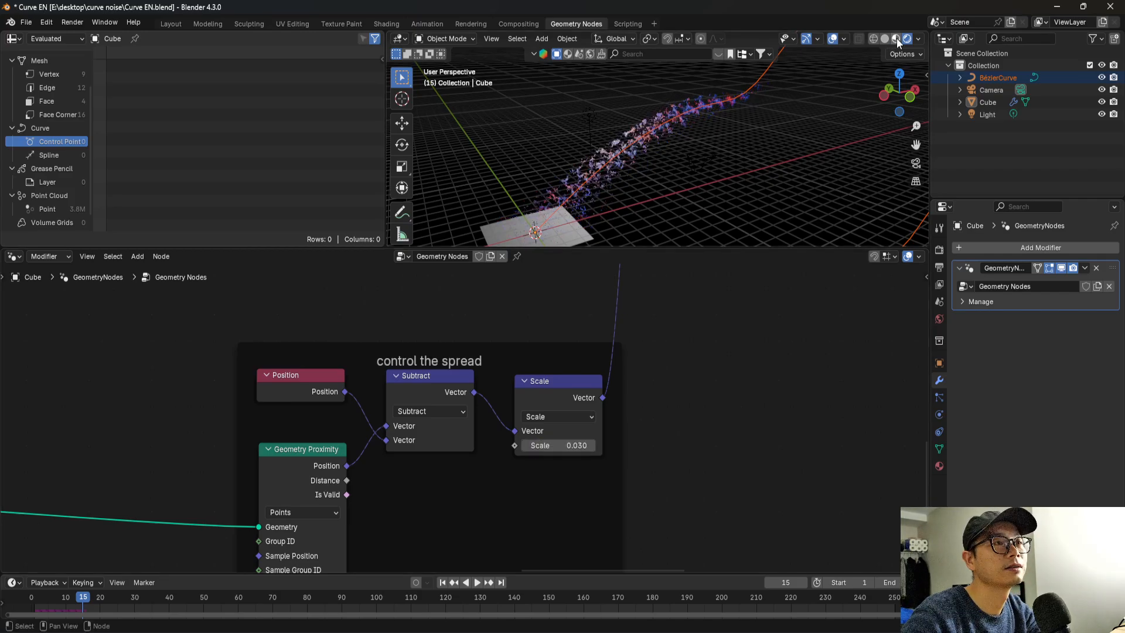
# Replay the particles in solid shading, stop at frame 11, and inspect the stream along the curve in rendered shading.
pyautogui.click(885, 38)
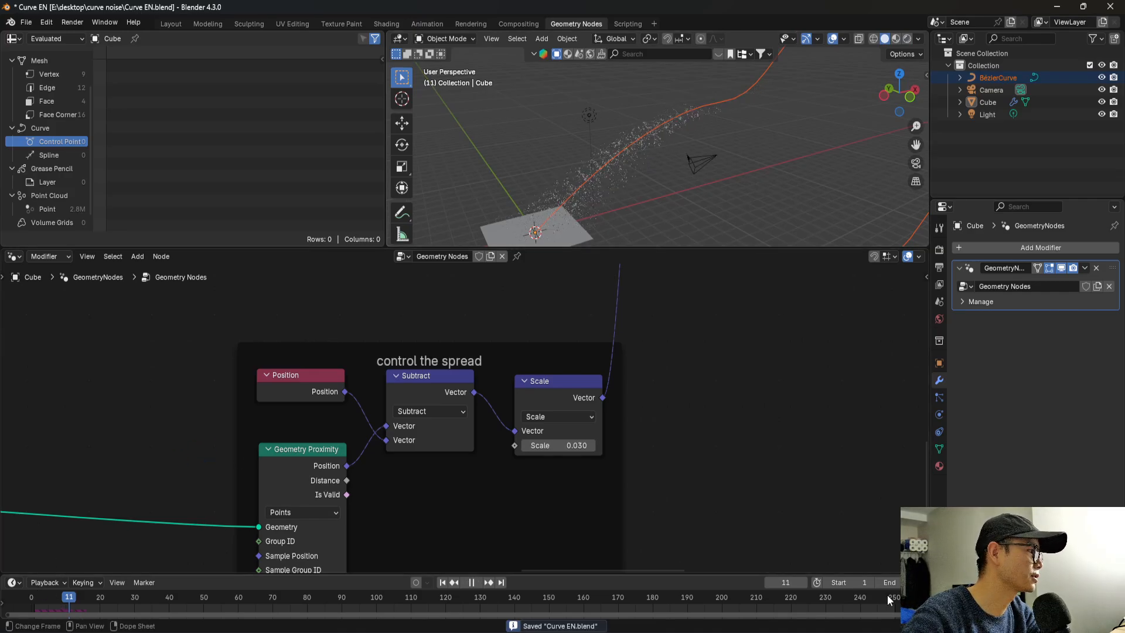
pyautogui.scroll(-5, 217, 596)
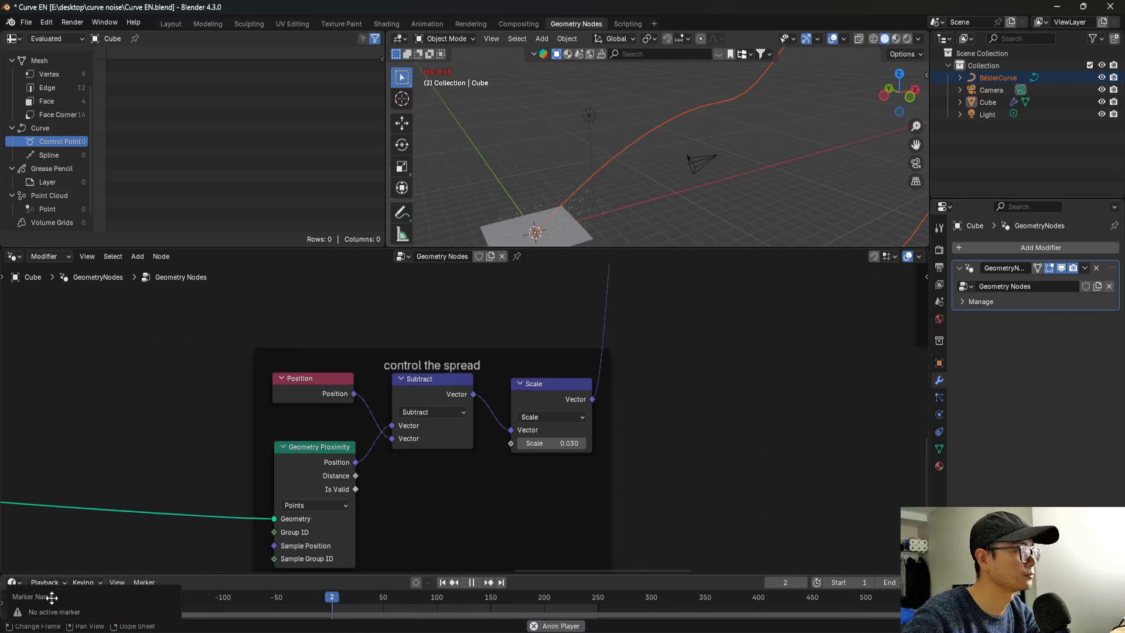
pyautogui.scroll(-1, 414, 486)
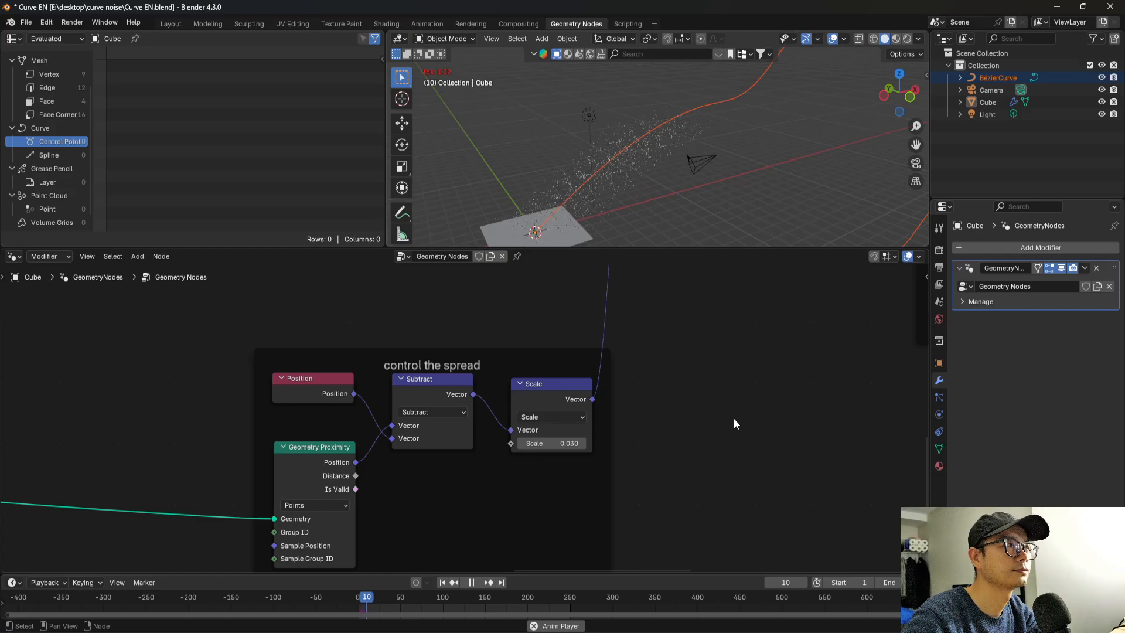
pyautogui.press('space')
pyautogui.press('z')
pyautogui.moveTo(701, 164)
pyautogui.mouseDown(button='middle')
pyautogui.moveTo(730, 175)
pyautogui.moveTo(662, 174)
pyautogui.moveTo(592, 95)
pyautogui.moveTo(665, 130)
pyautogui.mouseUp(button='middle')
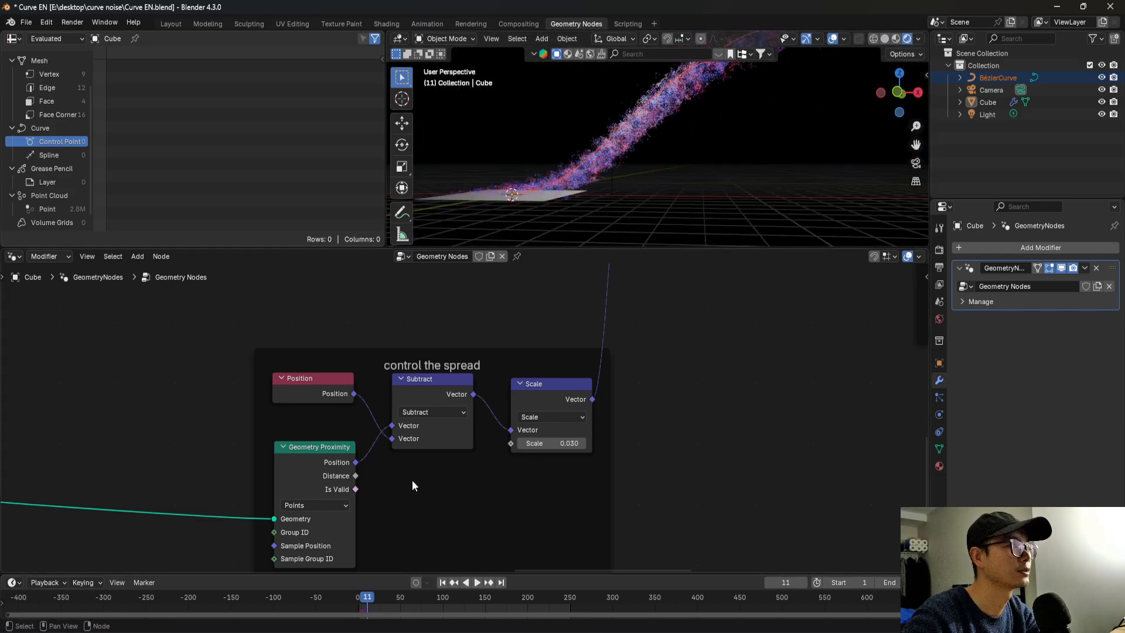
# Set the second value of the Add node in the "add detail" frame to 10 and save the file.
pyautogui.scroll(-8, 411, 468)
pyautogui.moveTo(252, 474); pyautogui.dragTo(607, 467, button='middle')
pyautogui.scroll(1, 338, 400)
pyautogui.moveTo(262, 386); pyautogui.dragTo(564, 451, button='middle')
pyautogui.scroll(8, 564, 452)
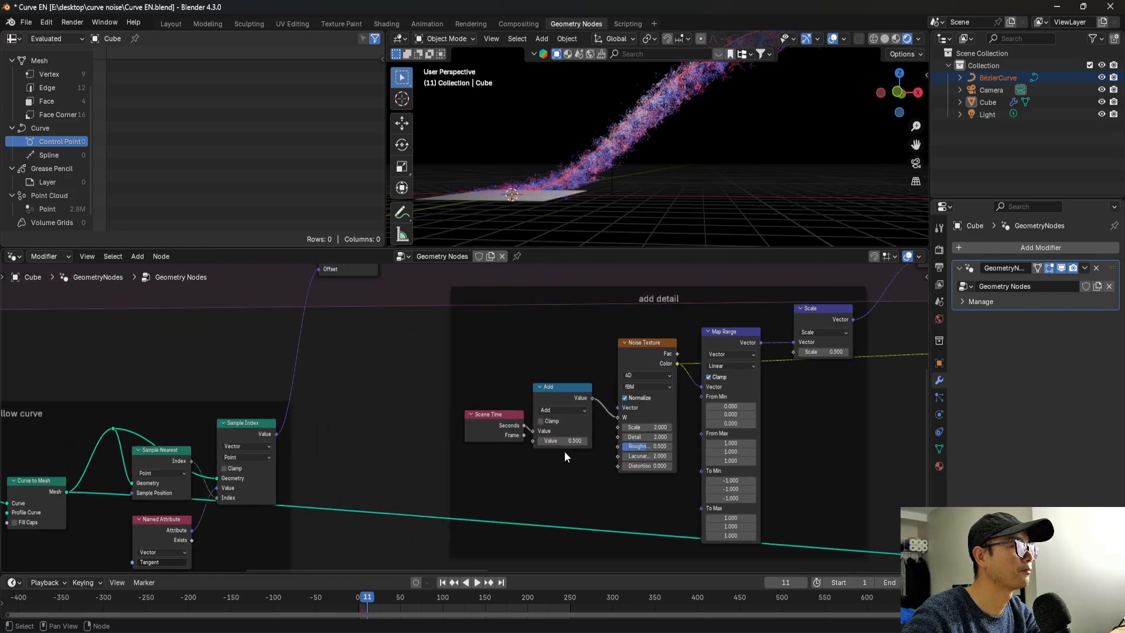
pyautogui.moveTo(664, 408); pyautogui.dragTo(466, 412, button='middle')
pyautogui.scroll(2, 465, 413)
pyautogui.moveTo(396, 395); pyautogui.dragTo(418, 392)
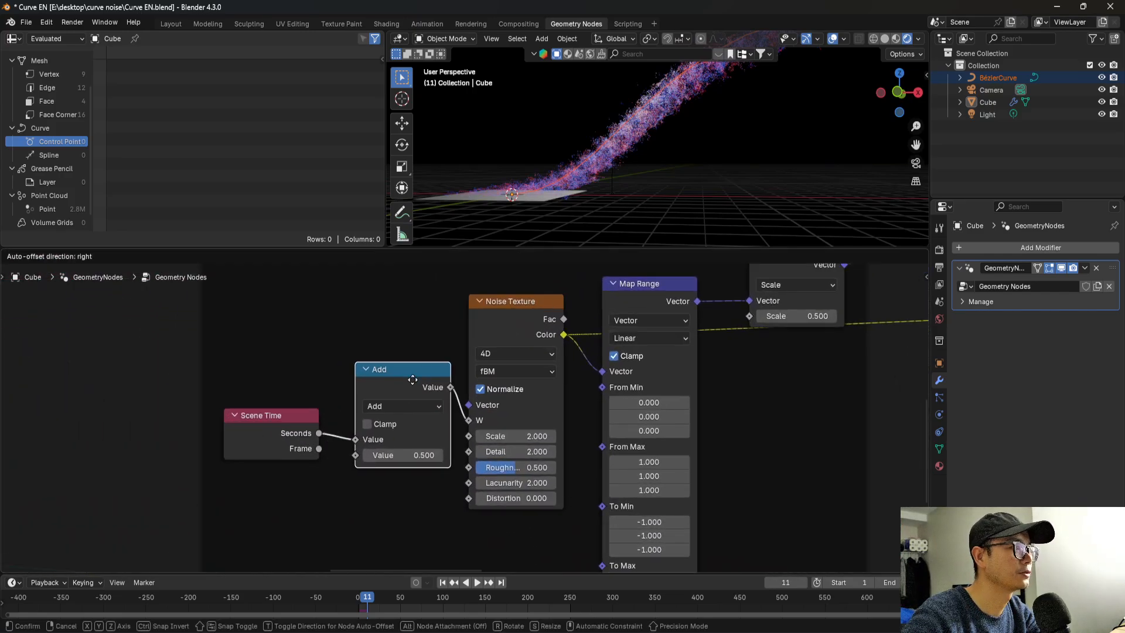
pyautogui.moveTo(552, 459); pyautogui.dragTo(473, 441, button='middle')
pyautogui.scroll(-2, 477, 434)
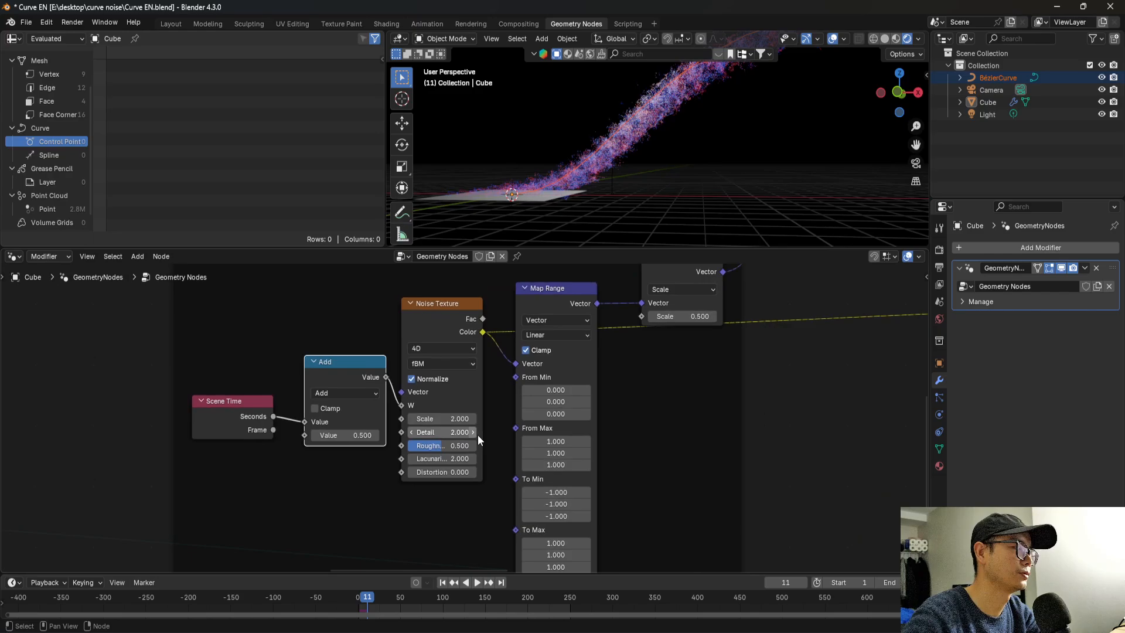
pyautogui.moveTo(558, 305); pyautogui.dragTo(559, 322)
pyautogui.scroll(1, 431, 322)
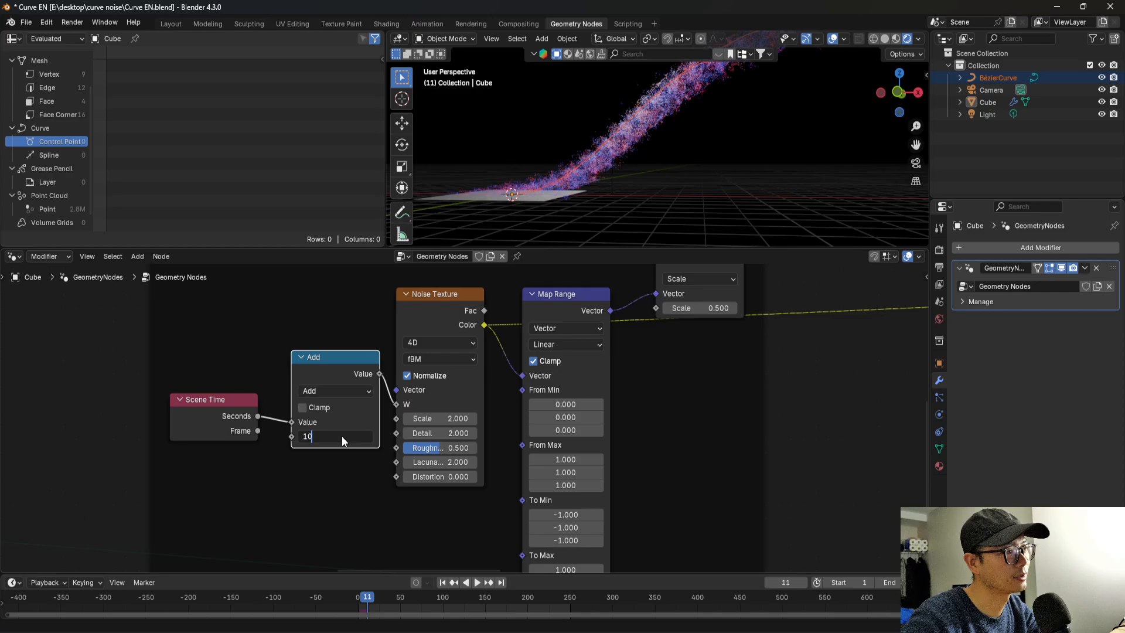
pyautogui.press('Return')
pyautogui.scroll(-5, 352, 431)
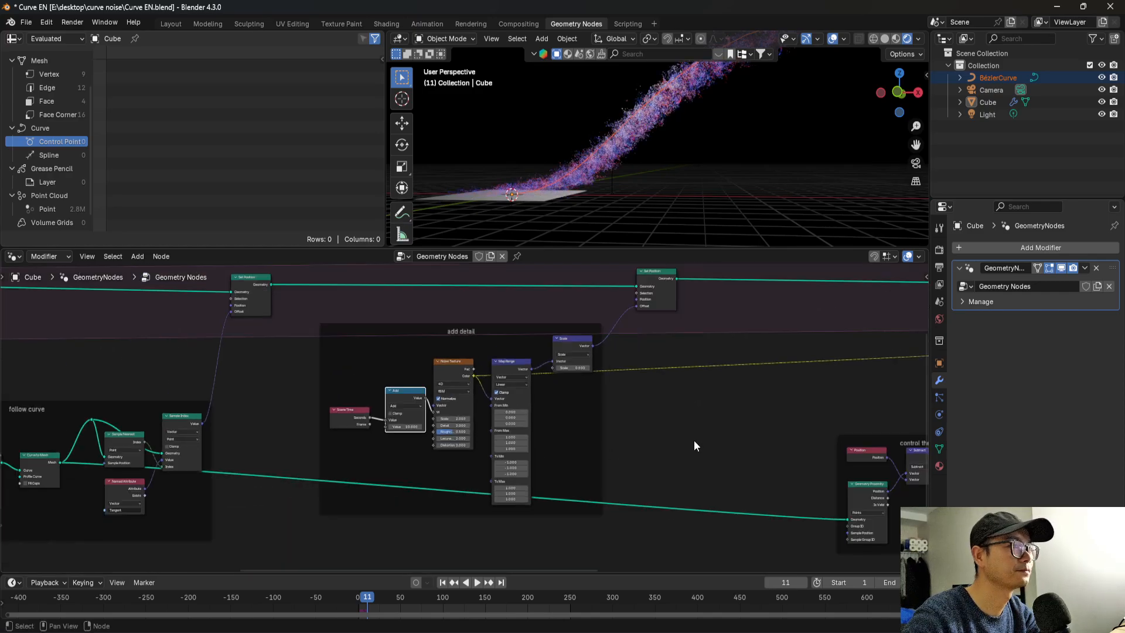
pyautogui.moveTo(694, 441); pyautogui.dragTo(450, 470, button='middle')
pyautogui.scroll(1, 450, 470)
pyautogui.hotkey('ctrl', 's')
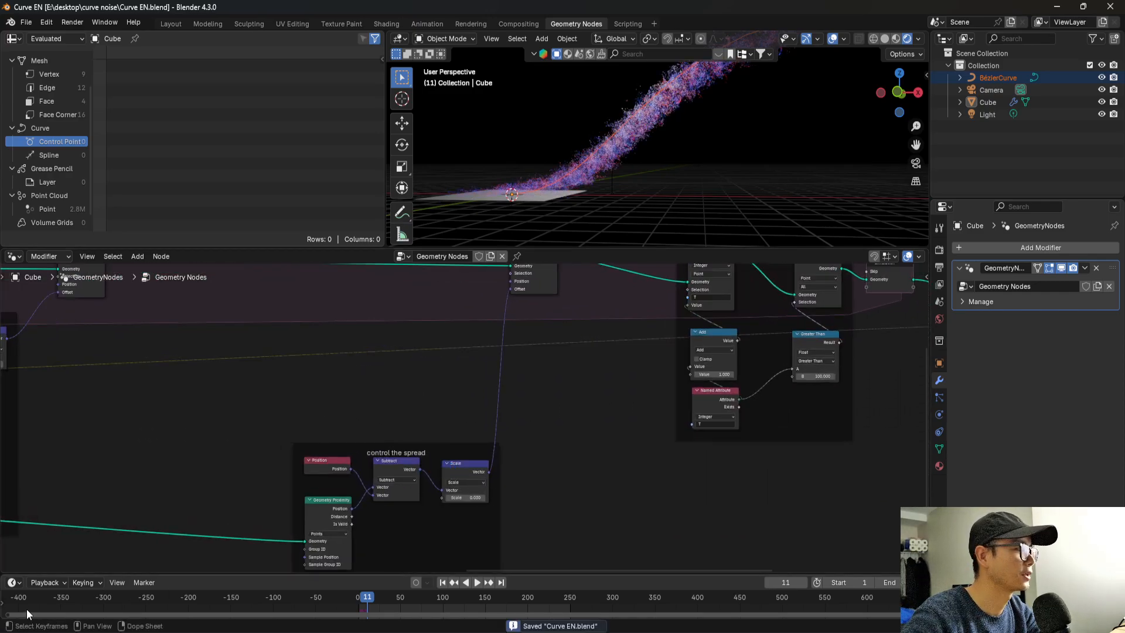
# Replay the simulation from its start in solid shading, stop at frame 10, and inspect the particle stream in rendered shading.
pyautogui.click(360, 596)
pyautogui.scroll(-1, 522, 435)
pyautogui.scroll(-1, 523, 435)
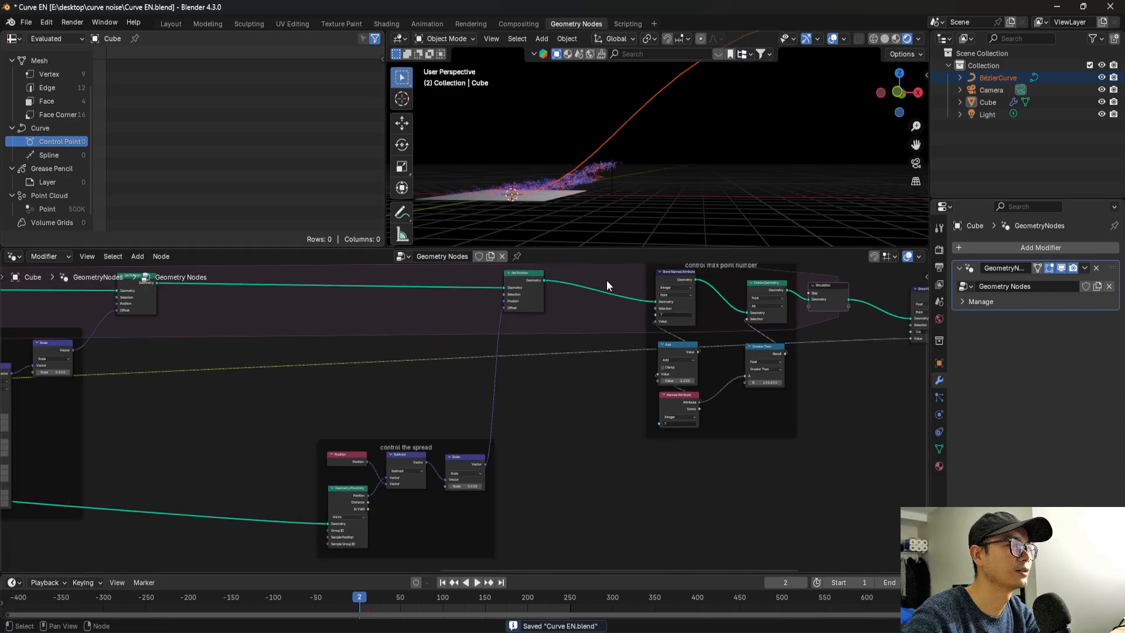
pyautogui.click(884, 39)
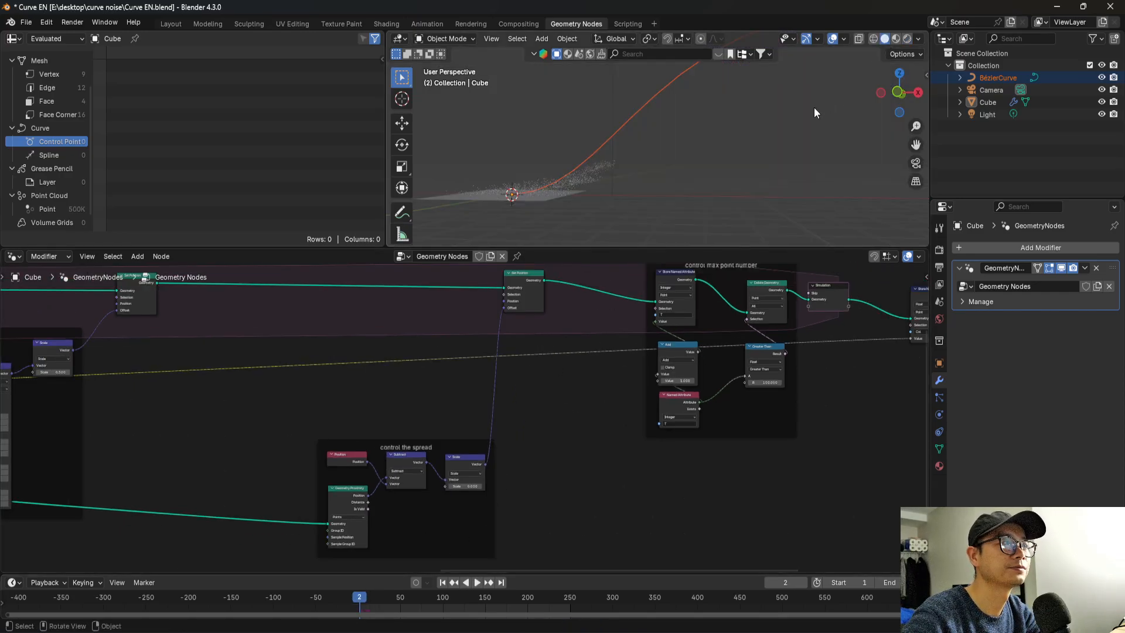
pyautogui.scroll(-2, 691, 453)
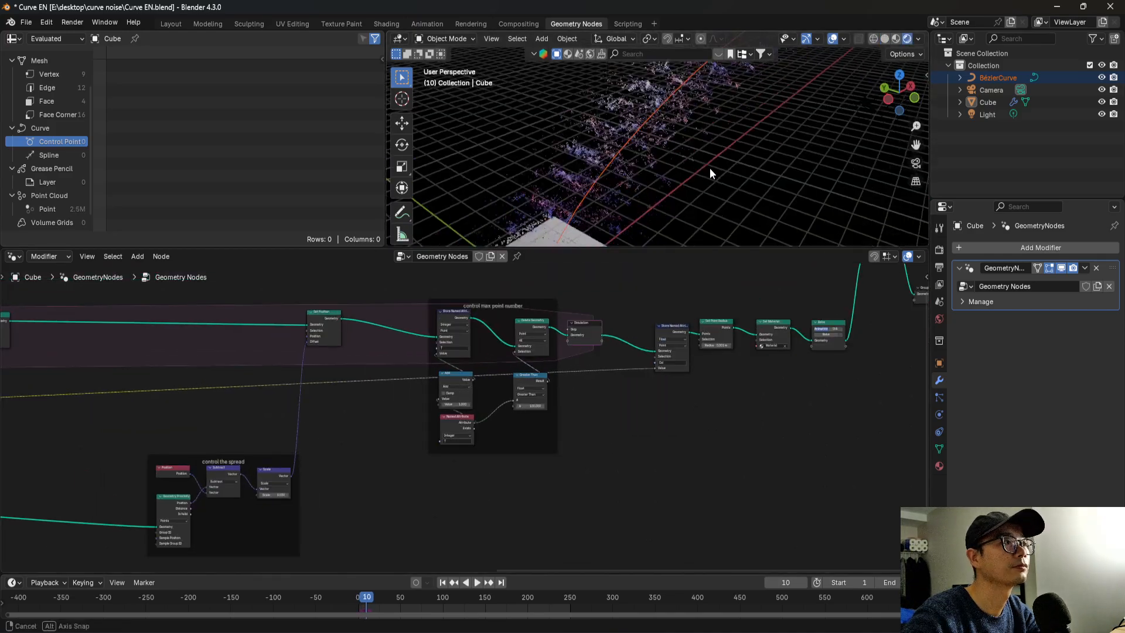
# Rerun the particles in solid shading with the "add detail" nodes in view, pause at frame 11, and examine the rendered noise from several angles.
pyautogui.moveTo(228, 411); pyautogui.dragTo(253, 405)
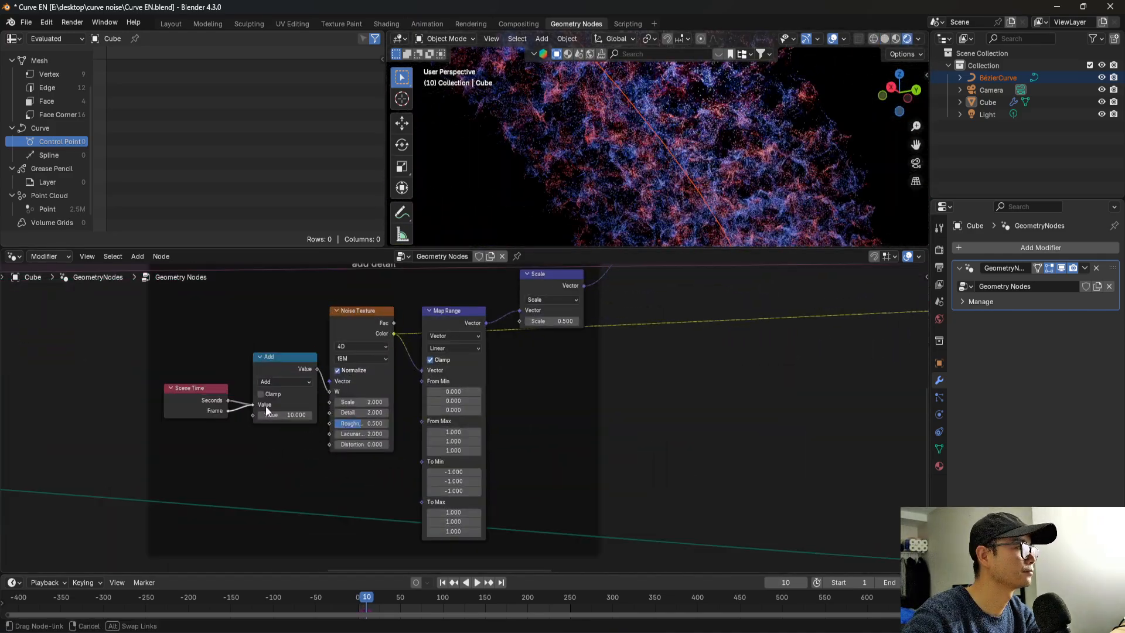
pyautogui.click(358, 610)
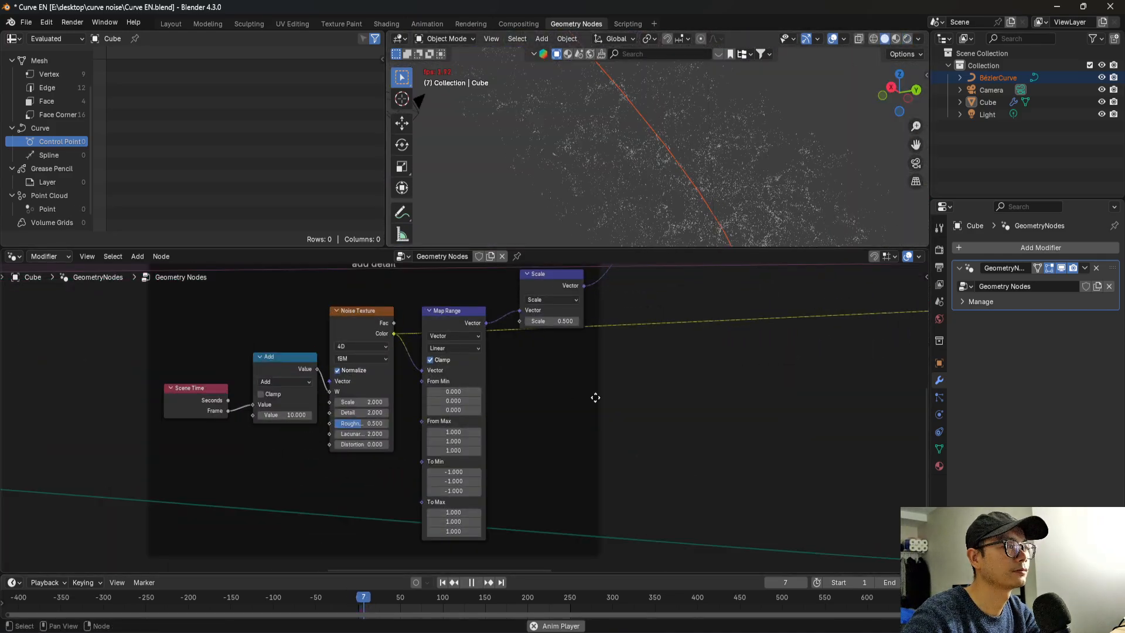
pyautogui.press('space')
pyautogui.click(908, 39)
pyautogui.moveTo(750, 88); pyautogui.dragTo(526, 174, button='middle')
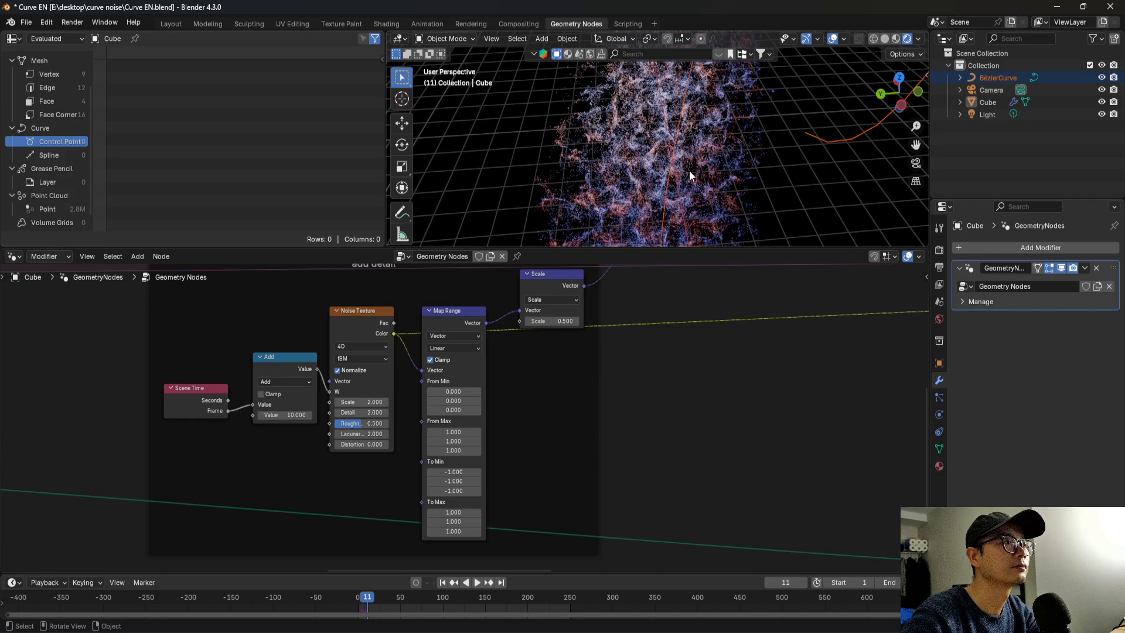
pyautogui.moveTo(689, 171); pyautogui.dragTo(658, 226, button='middle')
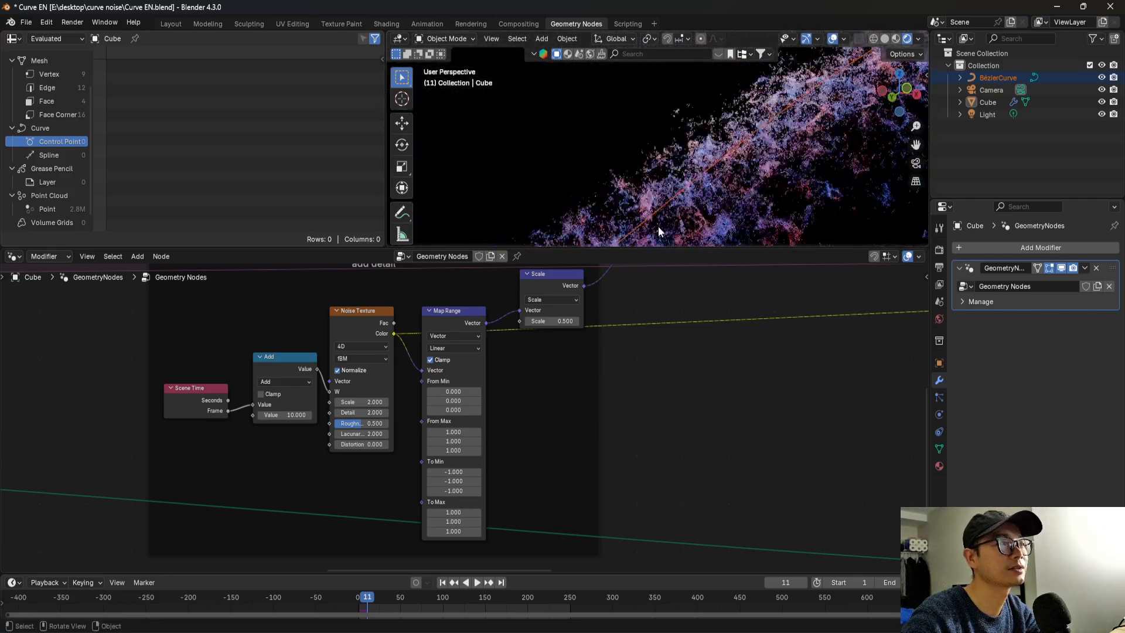
# Review the node tree across the "add detail", "control the spread" and "control max point number" frames, and examine the rendered particles from another angle.
pyautogui.scroll(-9, 581, 349)
pyautogui.moveTo(728, 416); pyautogui.dragTo(365, 322, button='middle')
pyautogui.scroll(2, 503, 392)
pyautogui.scroll(-1, 375, 326)
pyautogui.moveTo(627, 420); pyautogui.dragTo(784, 487, button='middle')
pyautogui.moveTo(586, 422); pyautogui.dragTo(529, 419)
pyautogui.scroll(3, 530, 419)
pyautogui.moveTo(586, 432); pyautogui.dragTo(363, 450, button='middle')
pyautogui.scroll(-2, 433, 452)
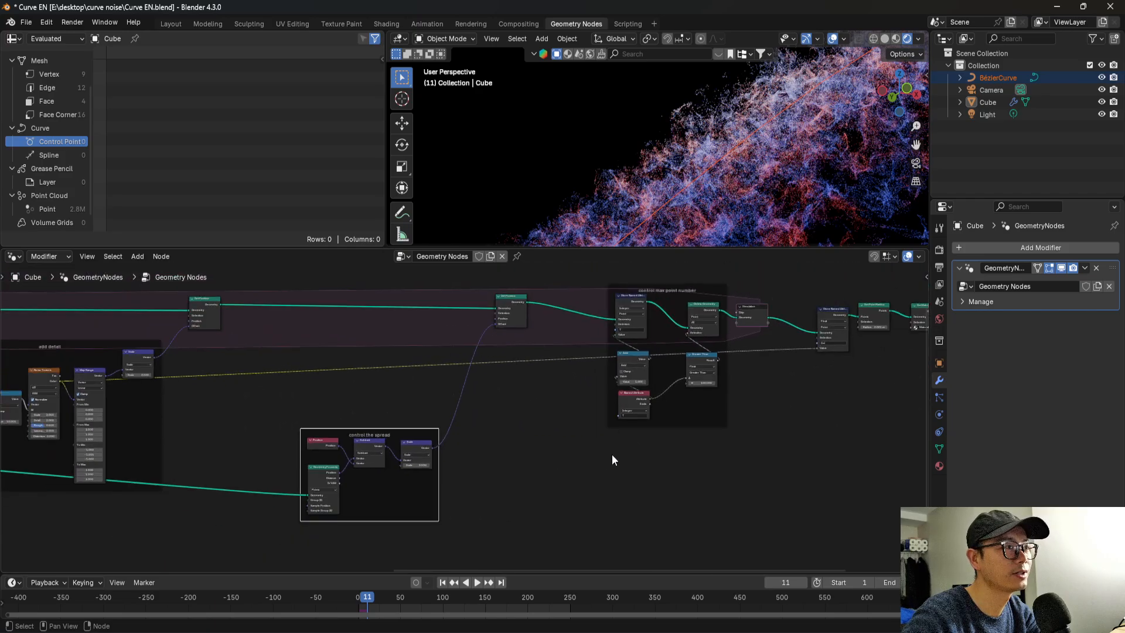
pyautogui.moveTo(379, 443); pyautogui.dragTo(462, 441)
pyautogui.moveTo(688, 195); pyautogui.dragTo(495, 227, button='middle')
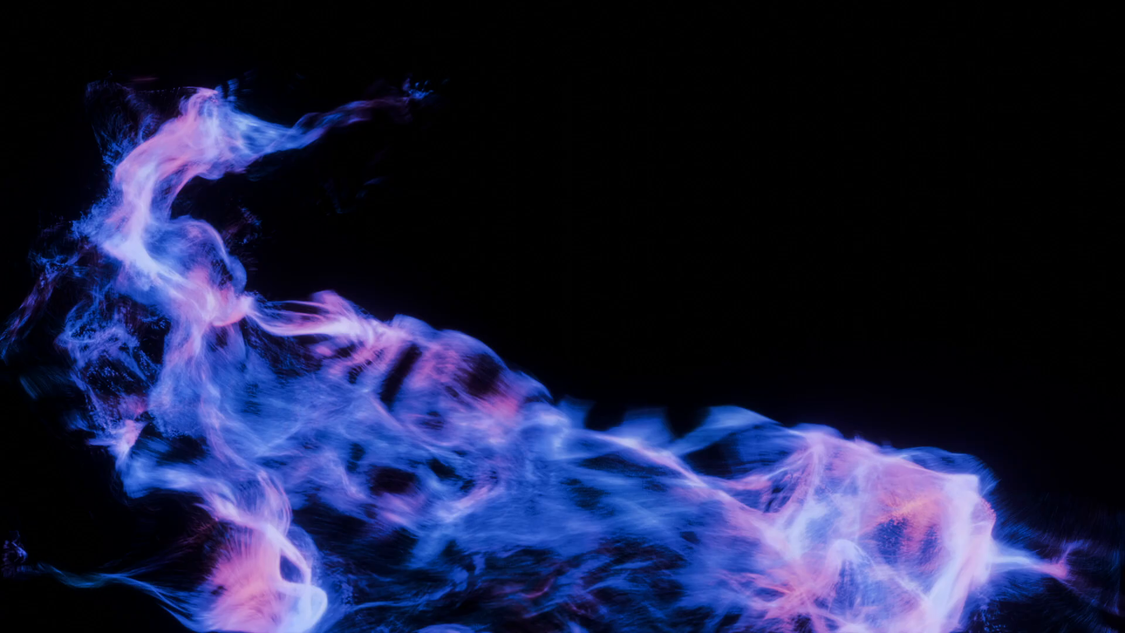